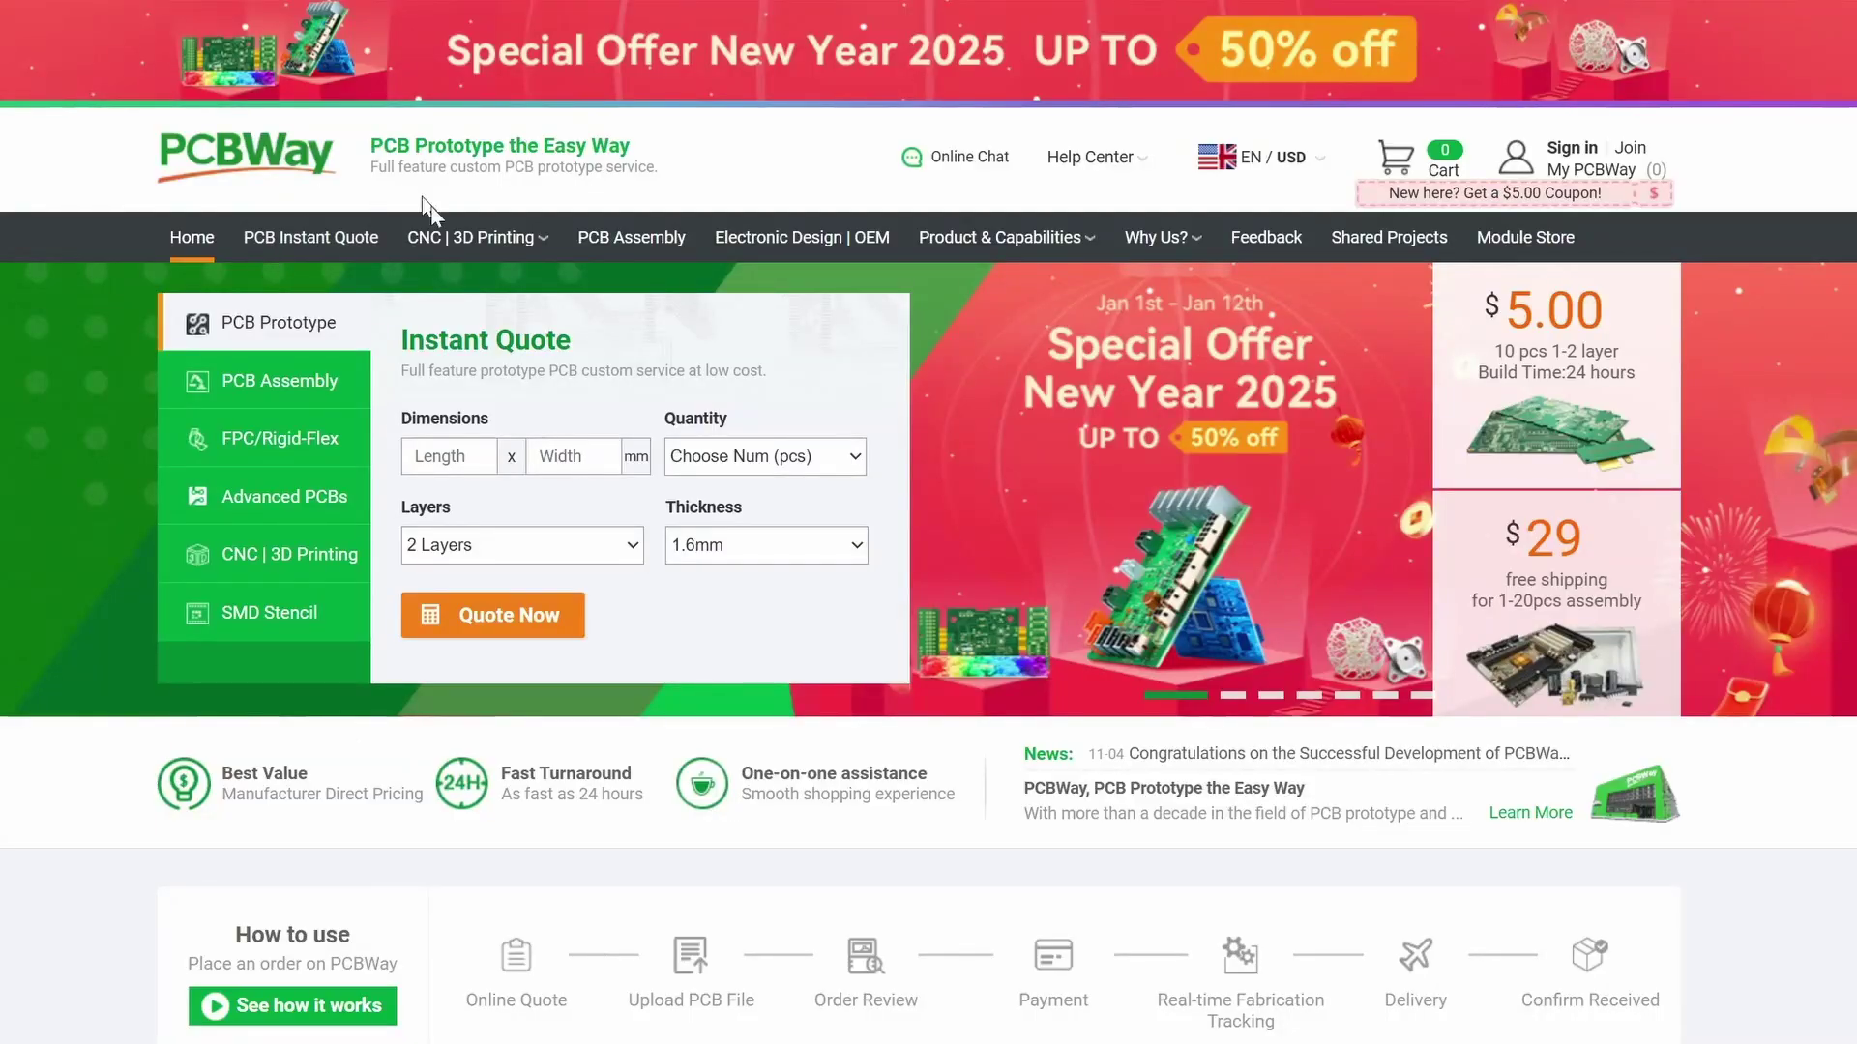
Open PCBWay's 3D Printing quote page and upload Body.stl for a quote.
mouse_move(472, 237)
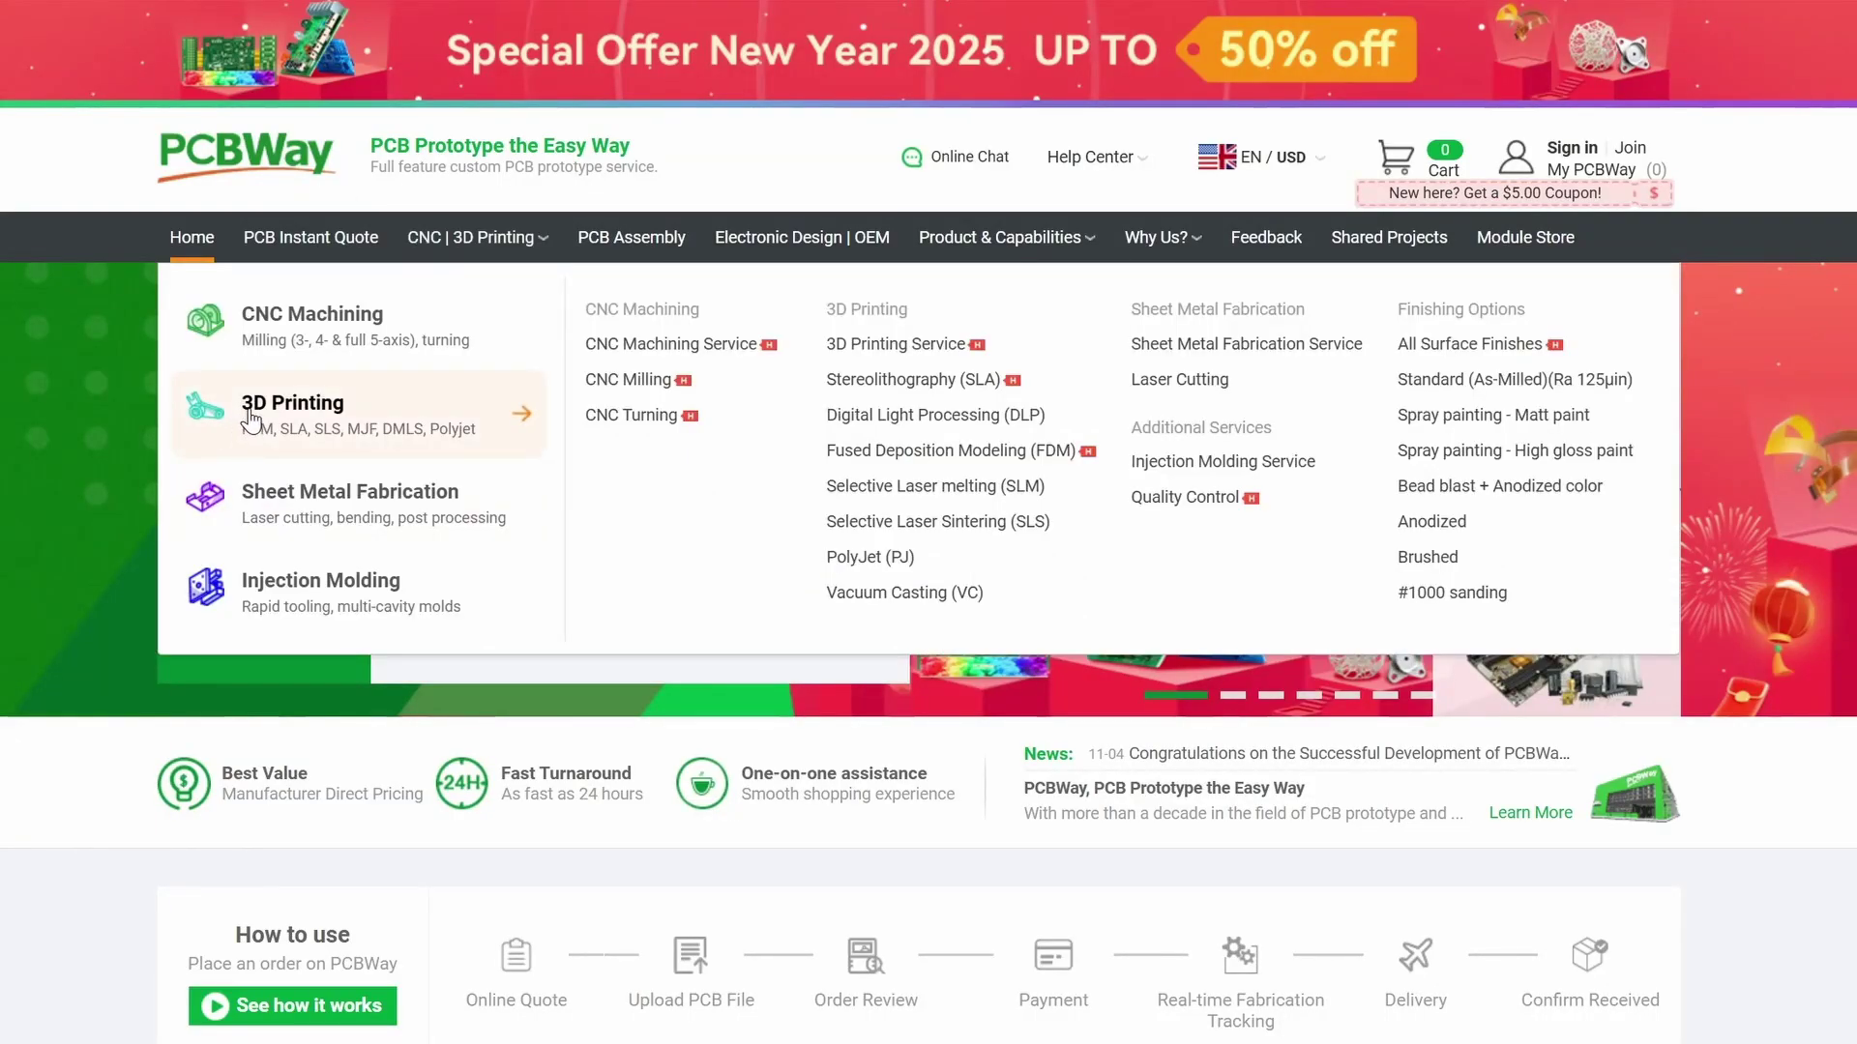
left_click(250, 418)
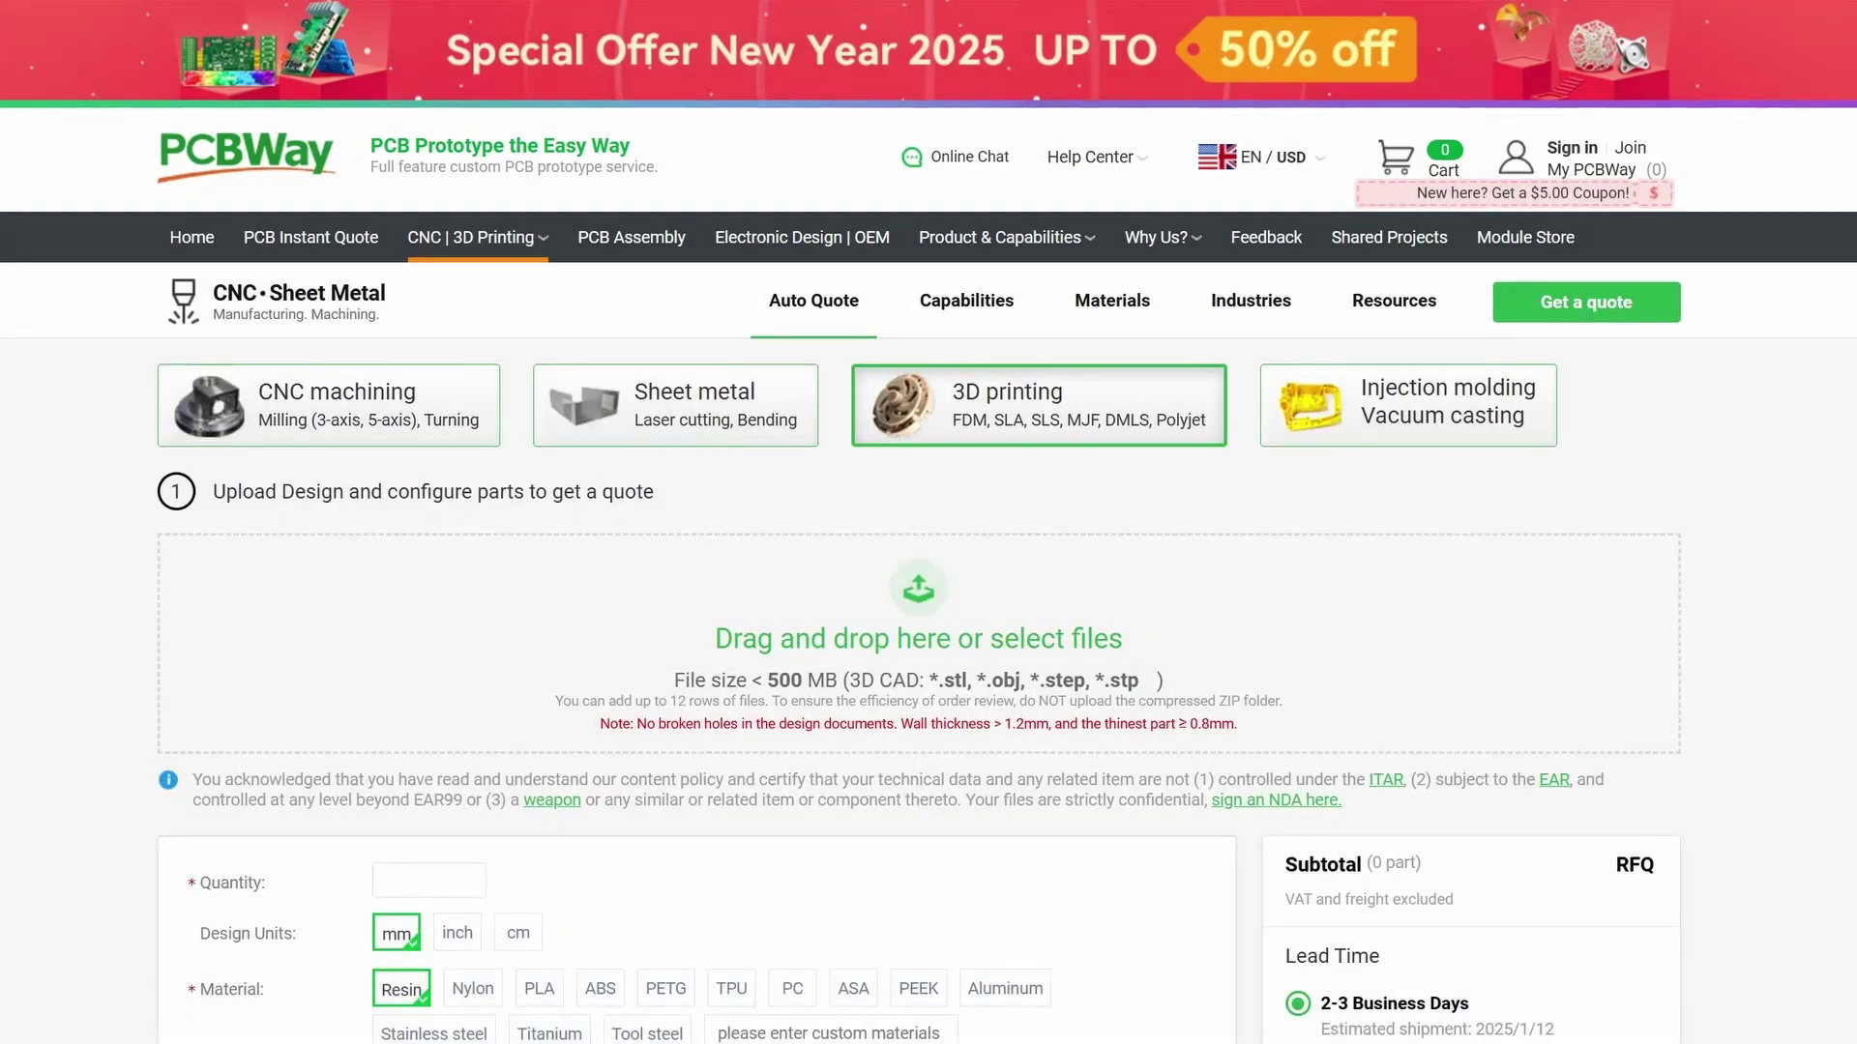
left_click_drag(1856, 624, 753, 646)
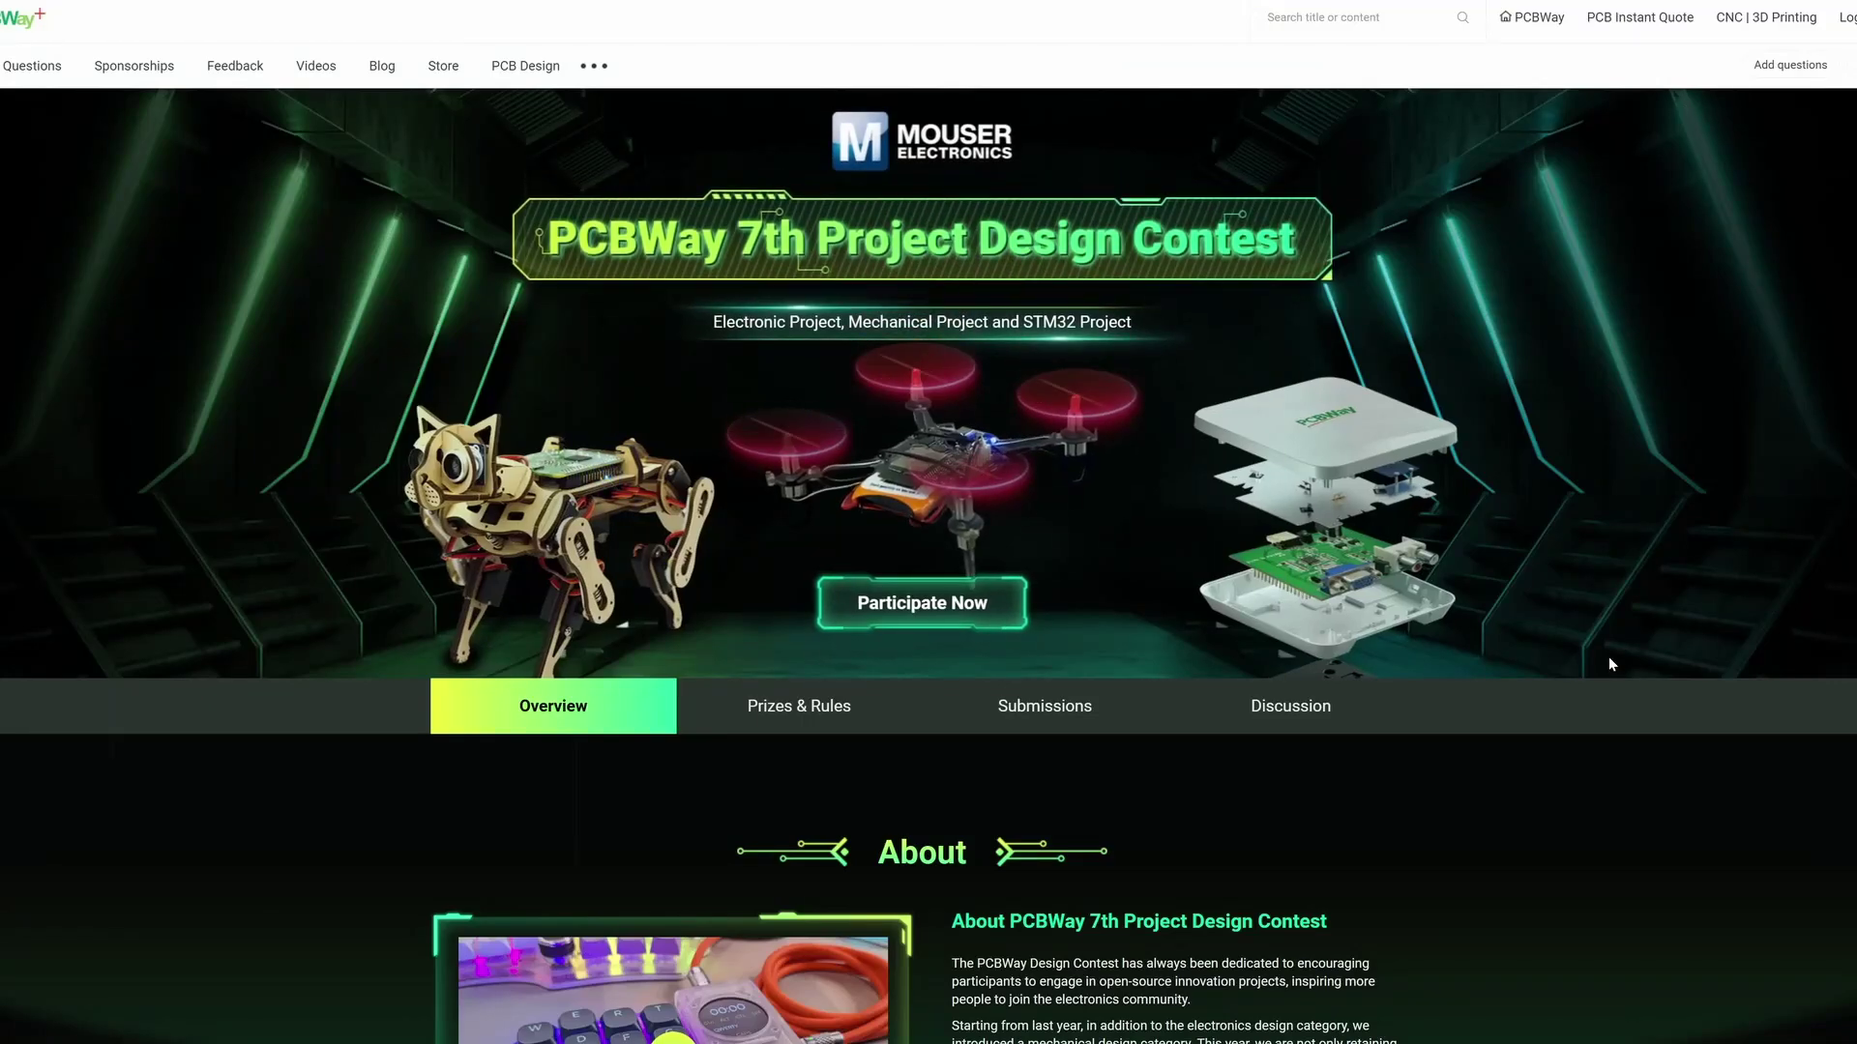
Scroll down through the 7th Project Design Contest page.
scroll(1608, 640, "down", 3)
scroll(1607, 640, "down", 3)
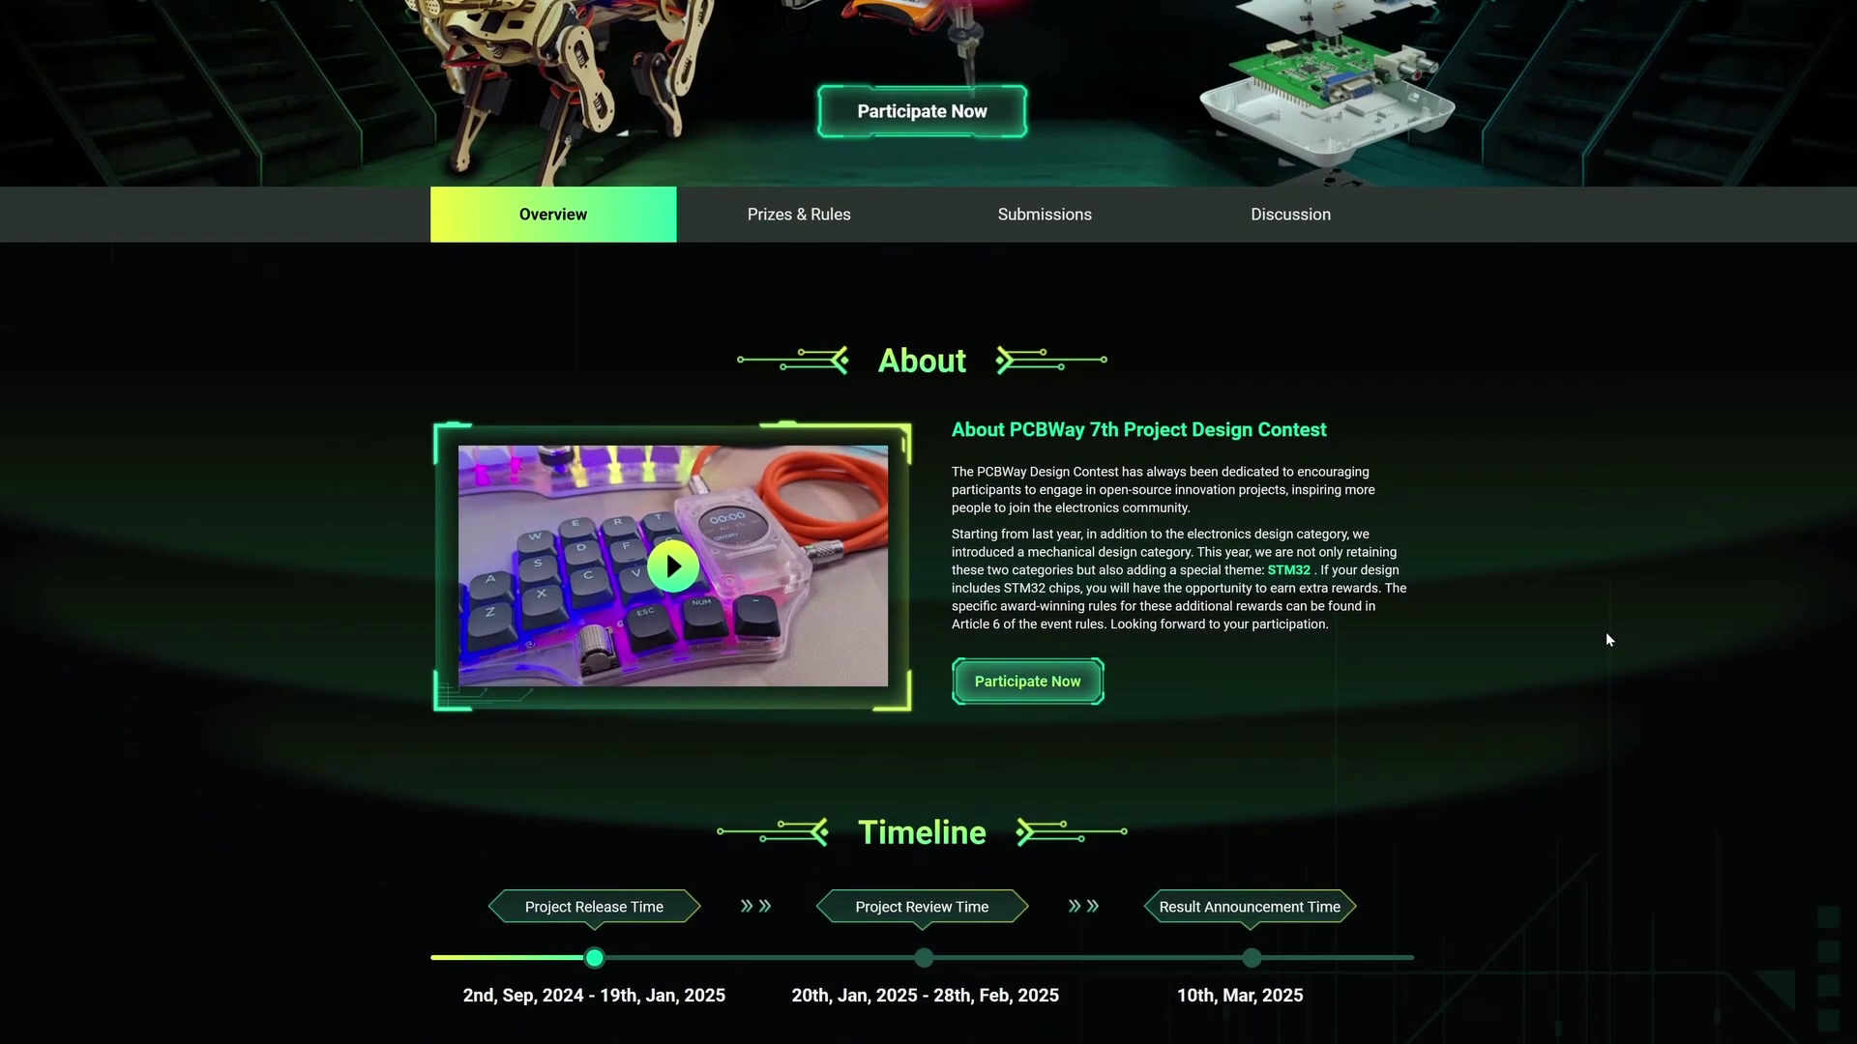
scroll(1607, 639, "down", 3)
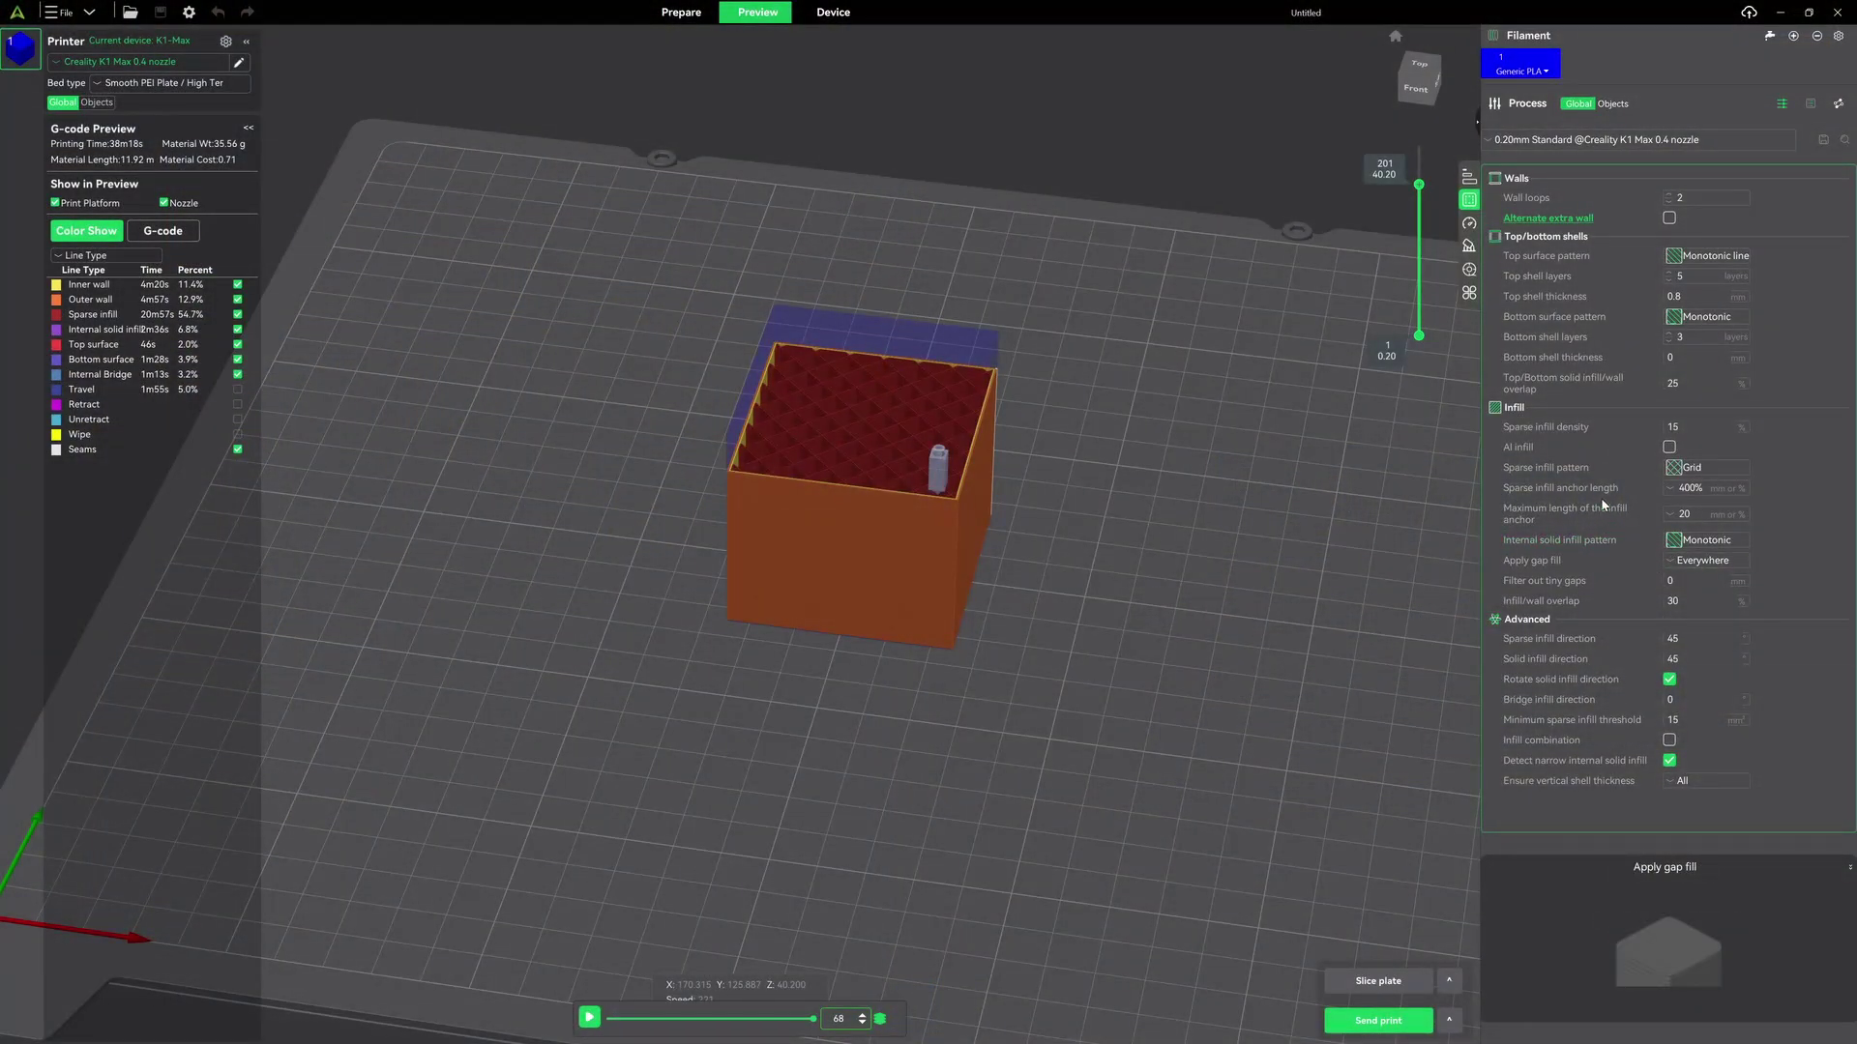
Orbit and zoom the preview and raise the layer slider to 246, near the cube's top.
mouse_move(1571, 435)
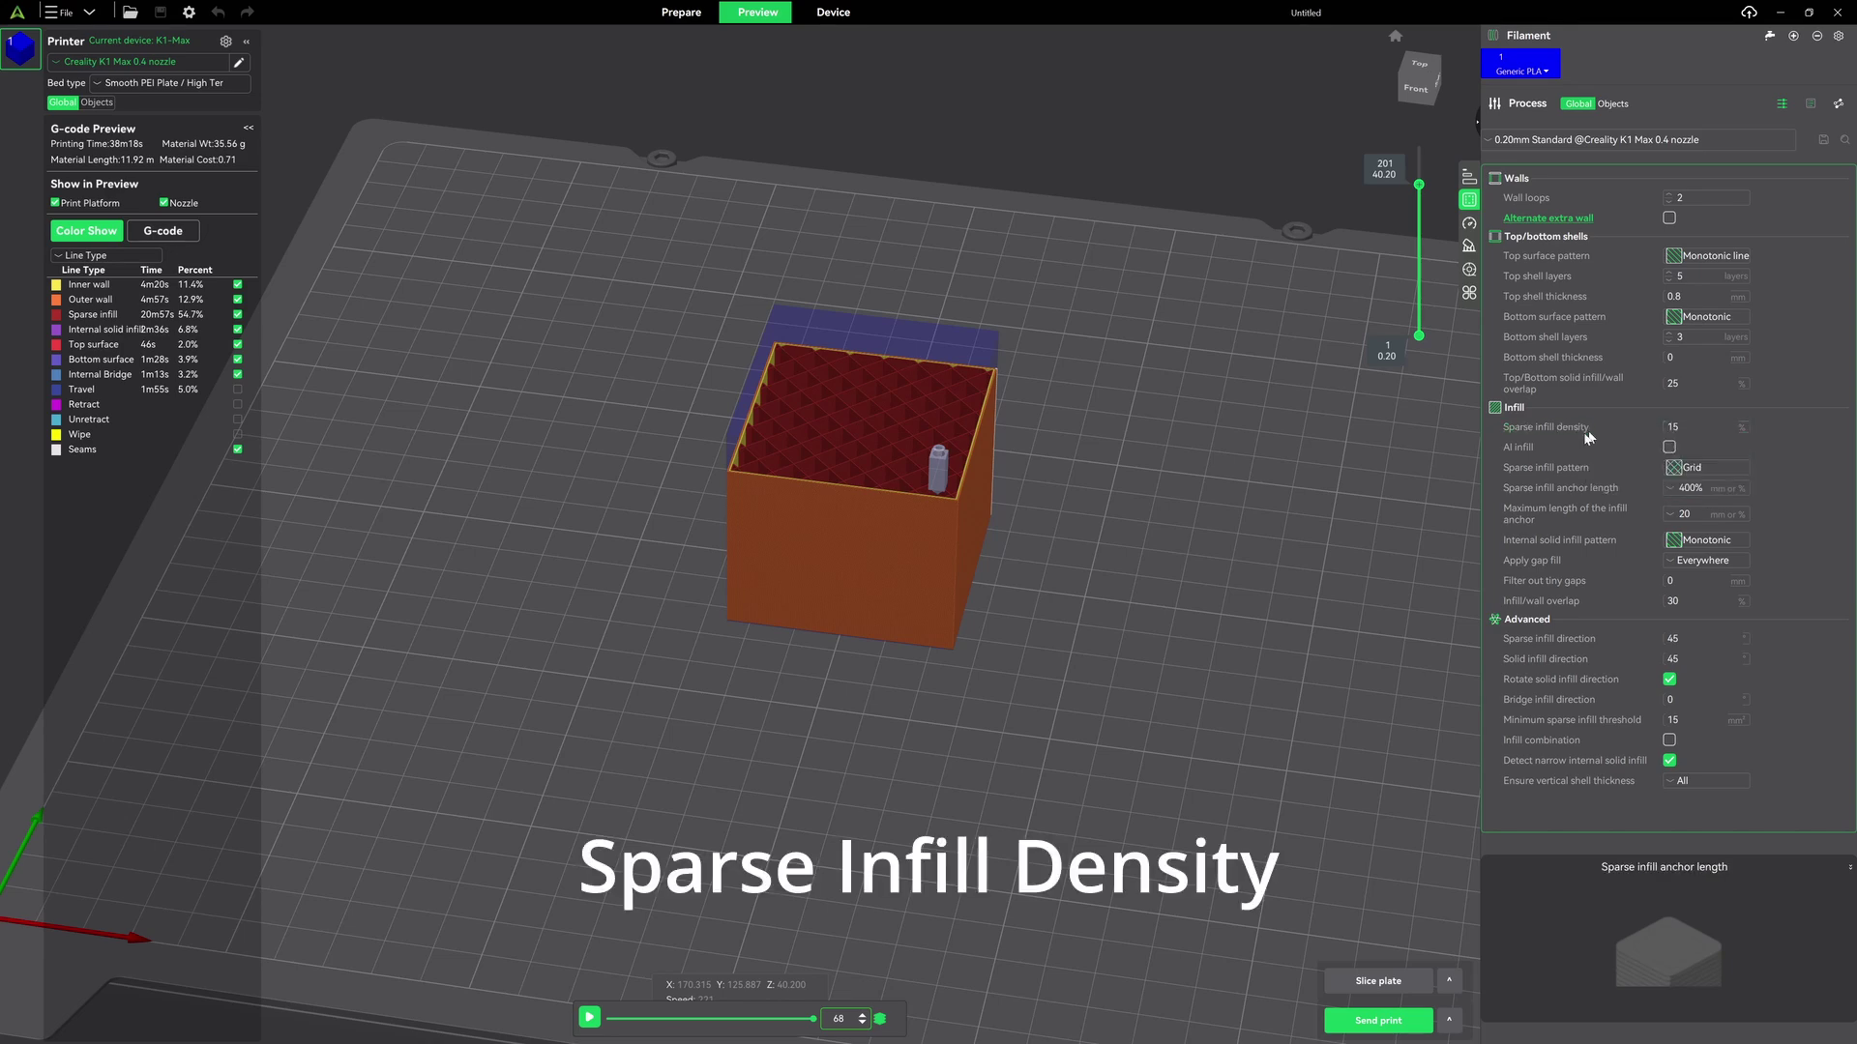
left_click_drag(1193, 437, 1184, 454)
scroll(930, 474, "up", 5)
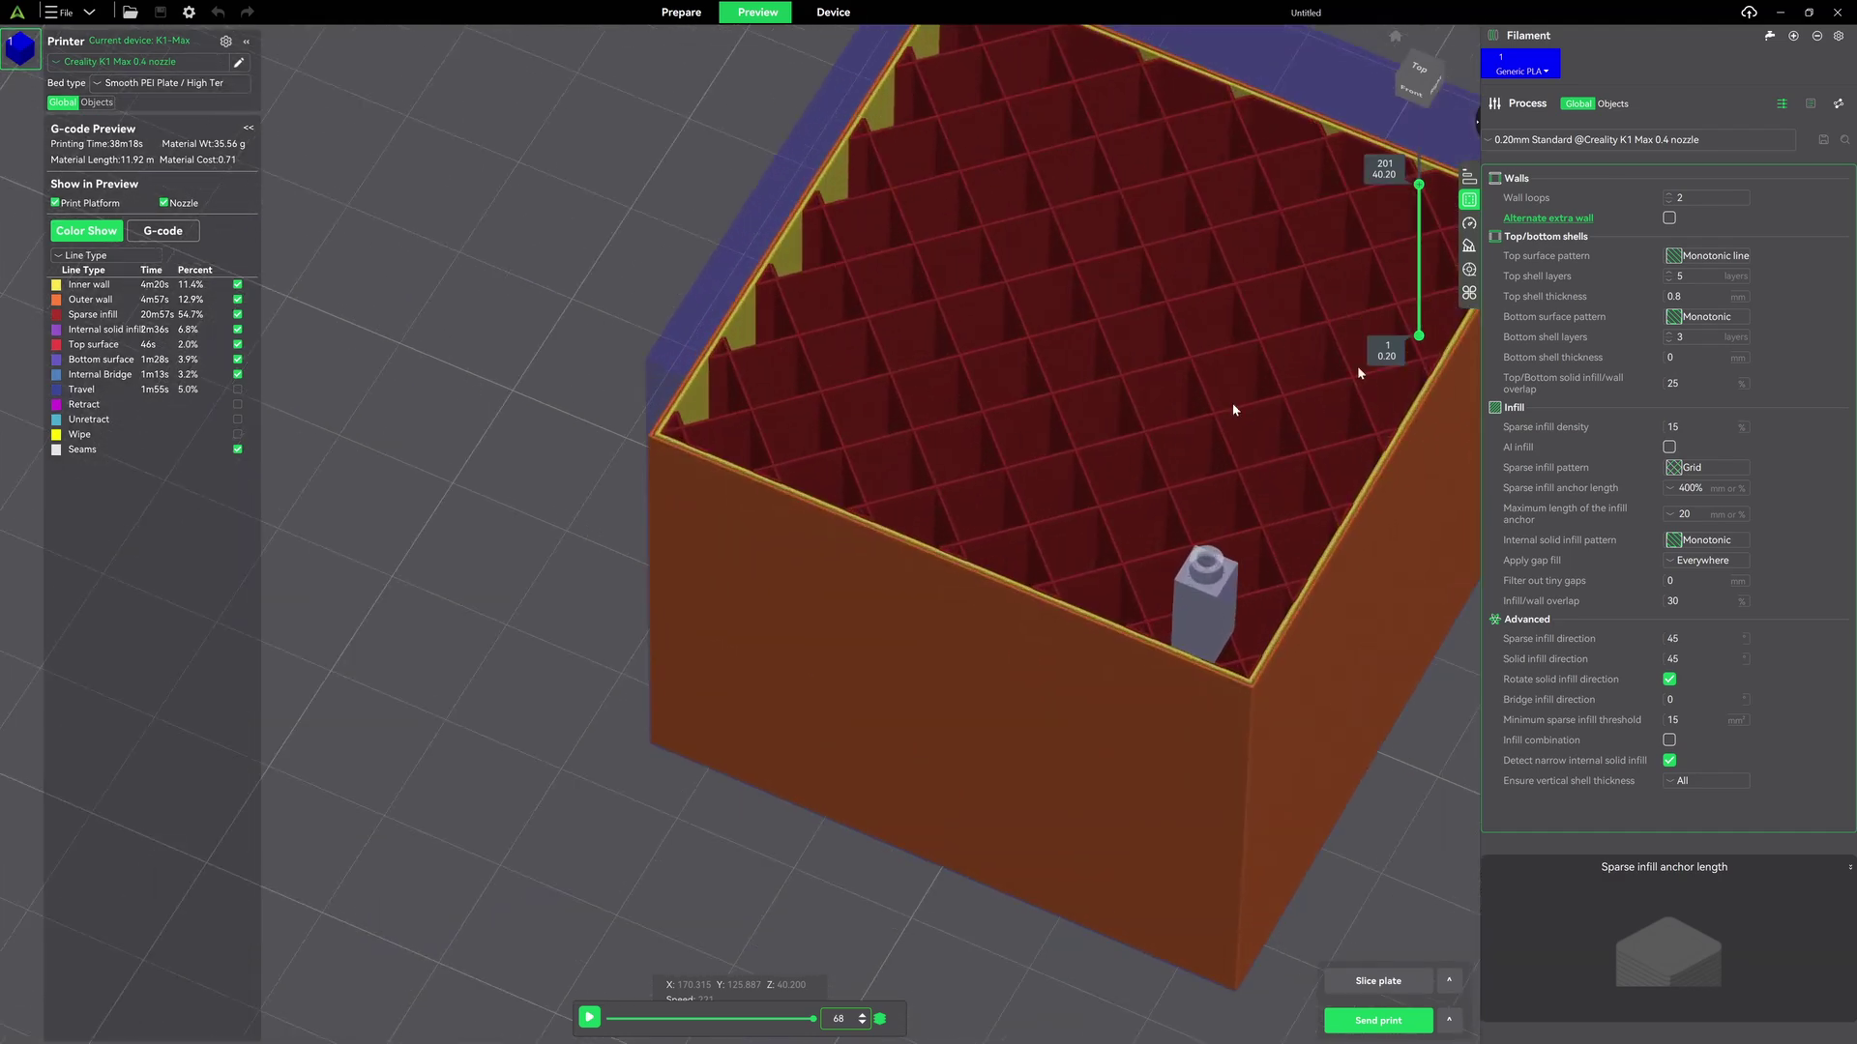
scroll(1049, 315, "down", 2)
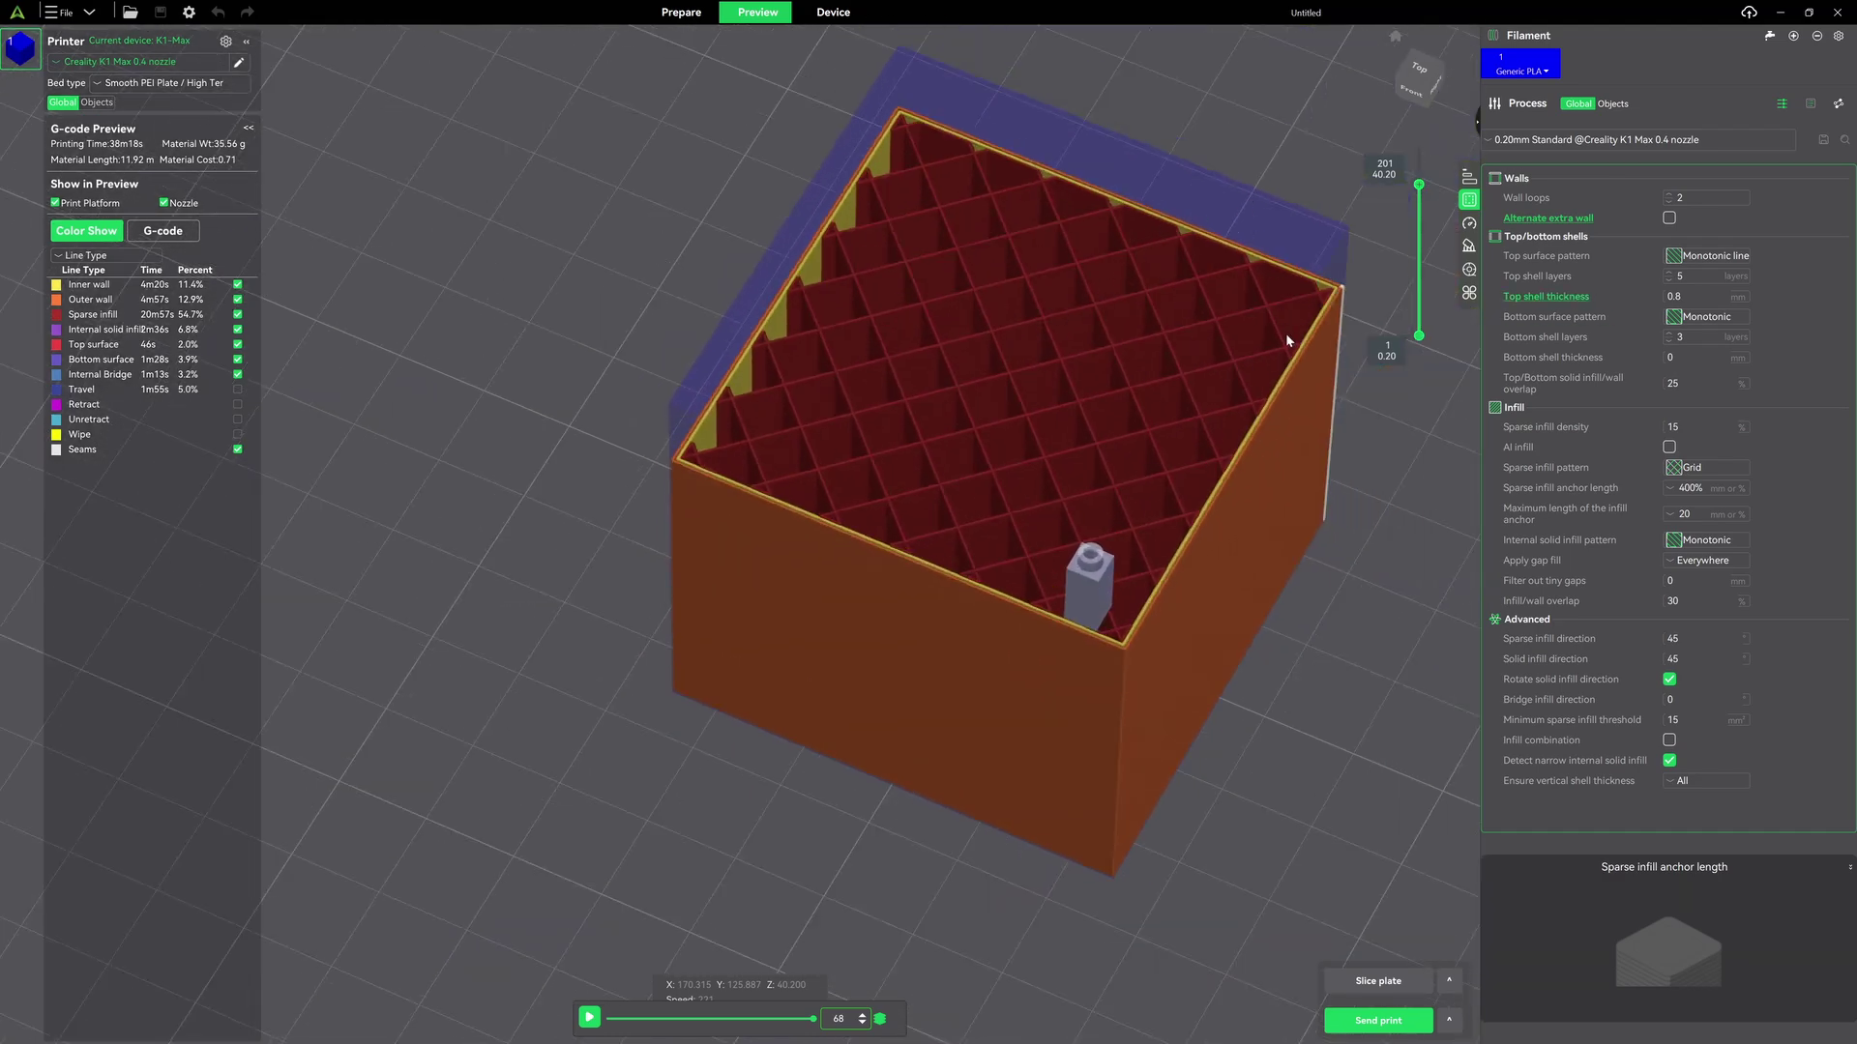
scroll(1420, 183, "up", 10)
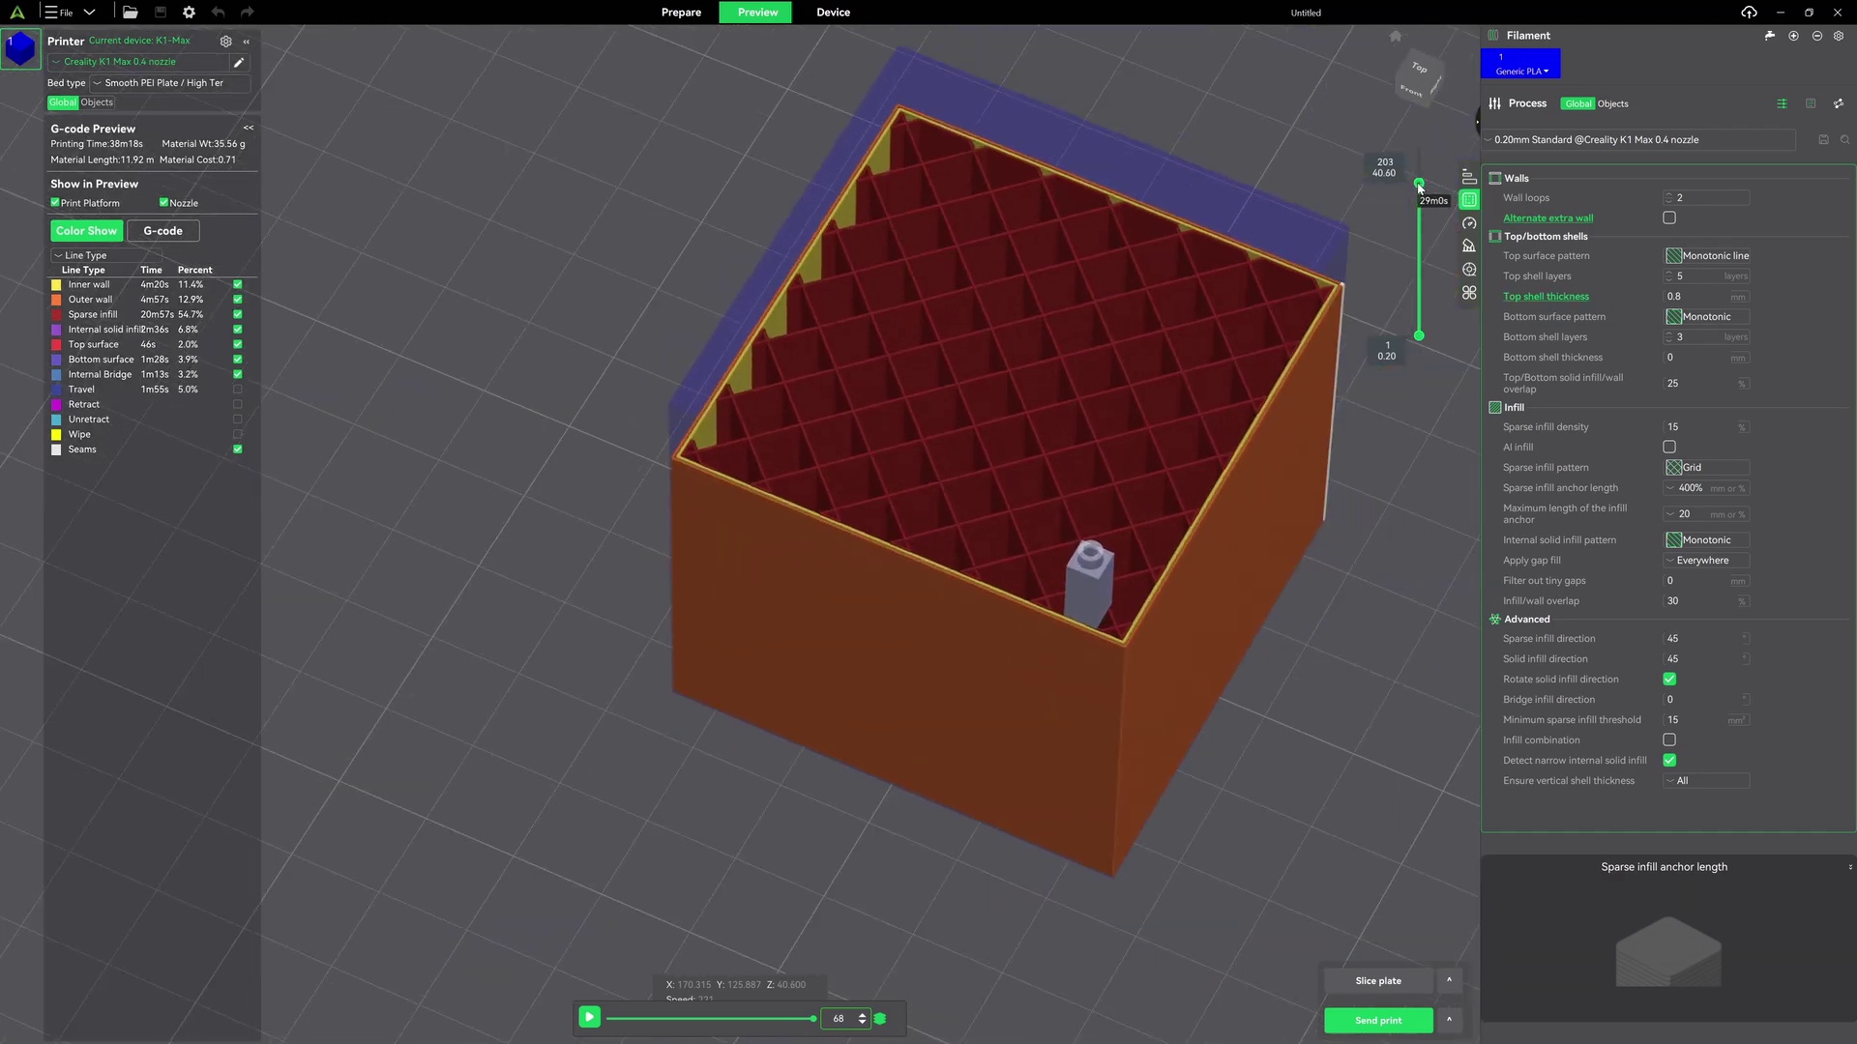
left_click_drag(1419, 183, 1419, 151)
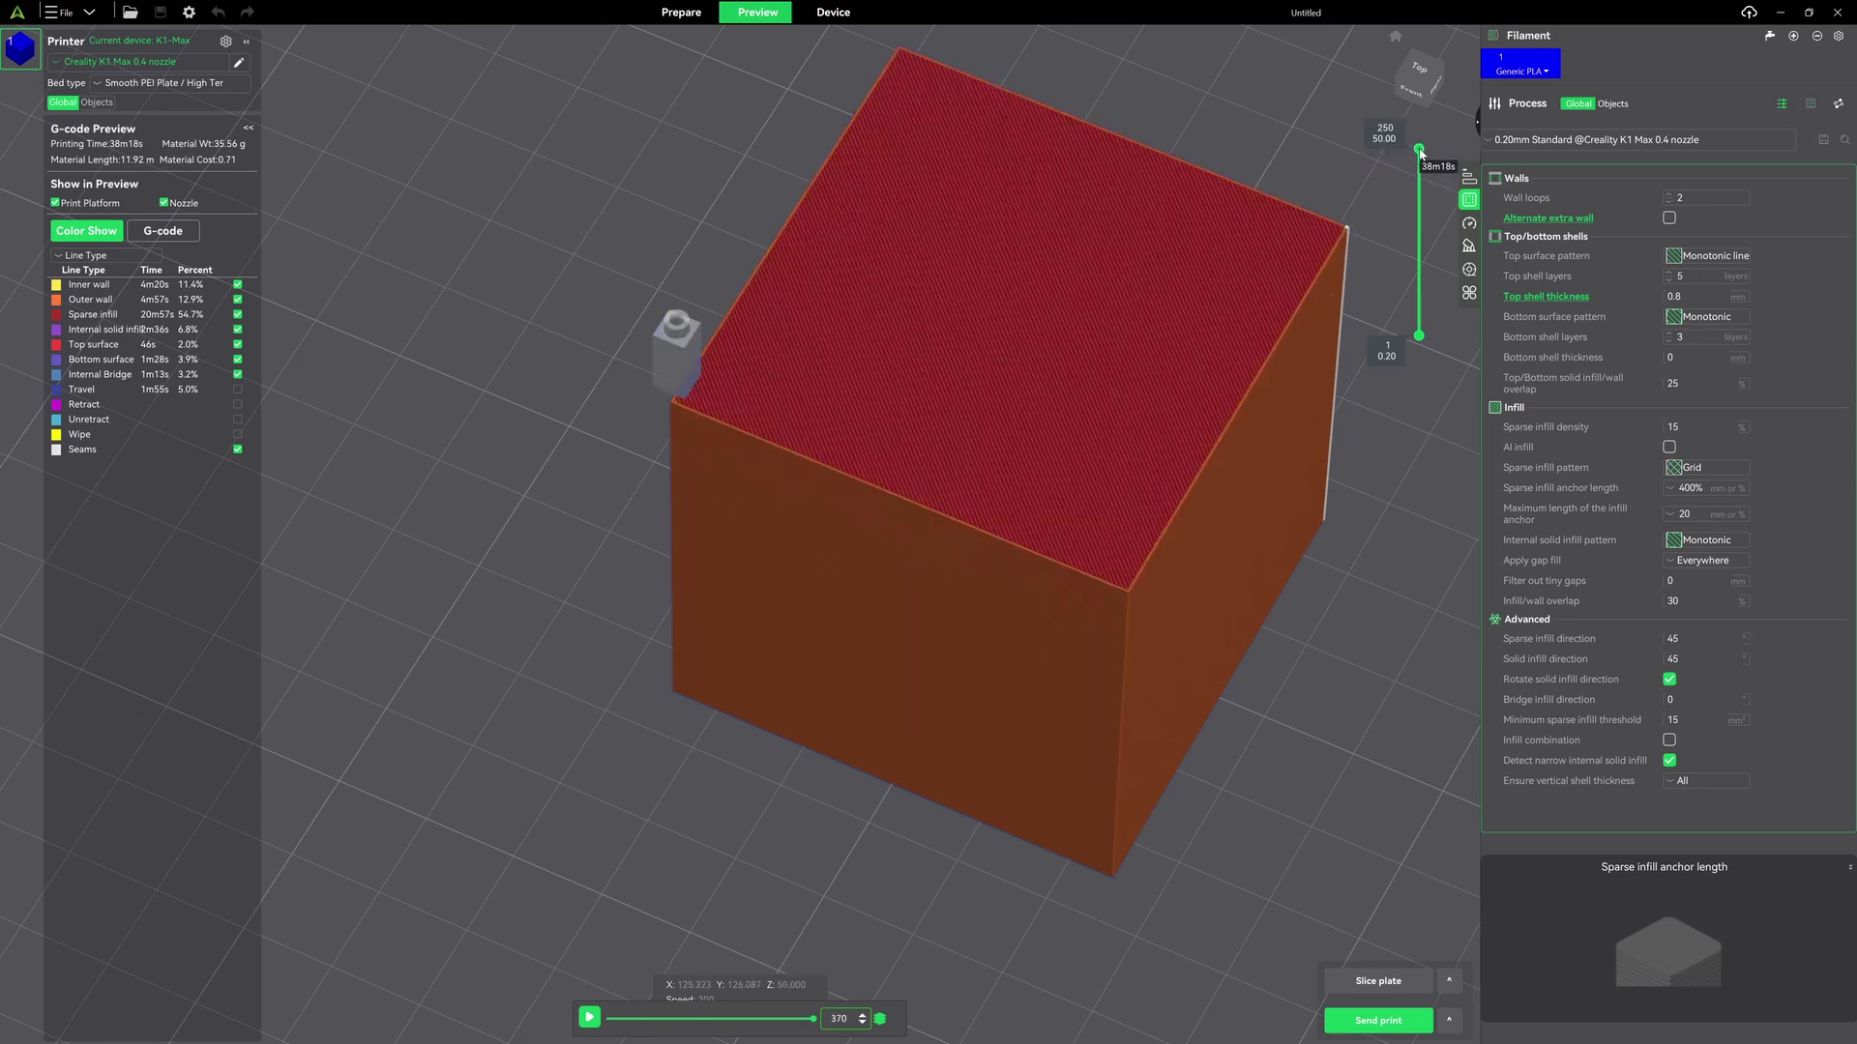
scroll(1410, 169, "down", 1)
scroll(1410, 169, "down", 3)
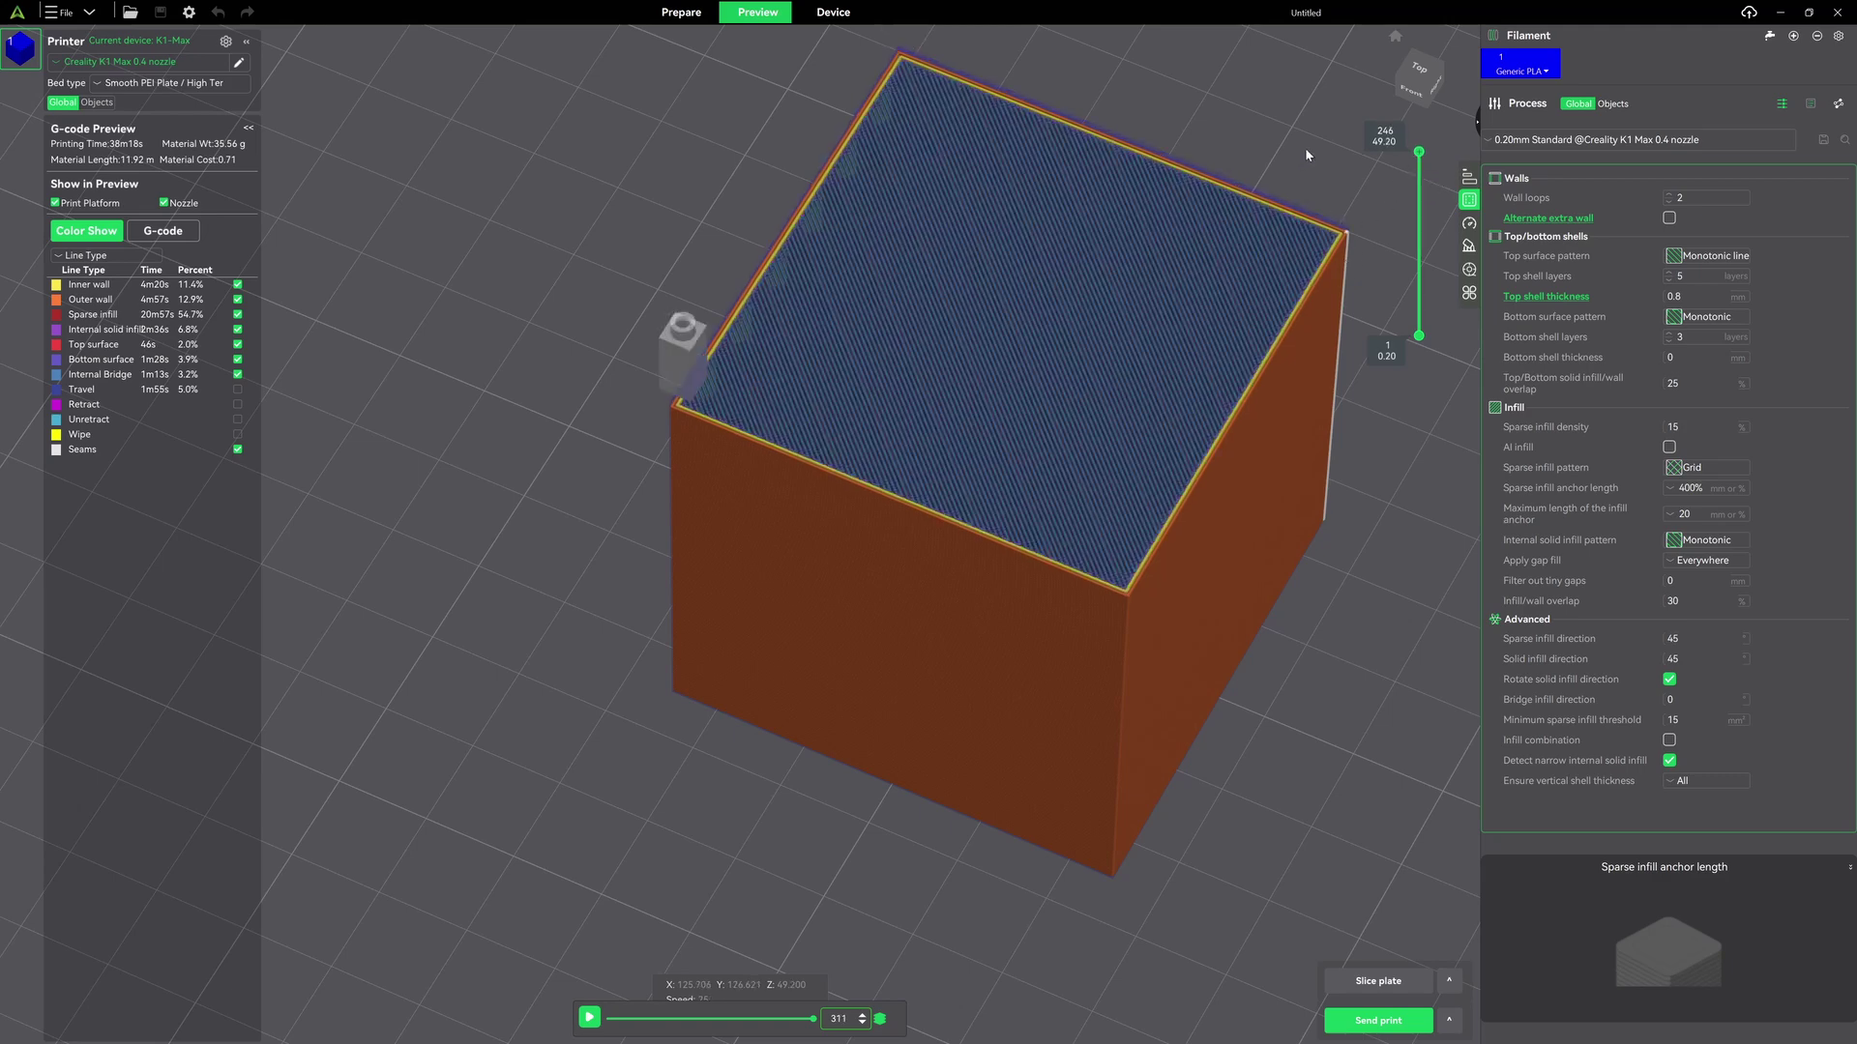
left_click_drag(1304, 147, 1285, 374)
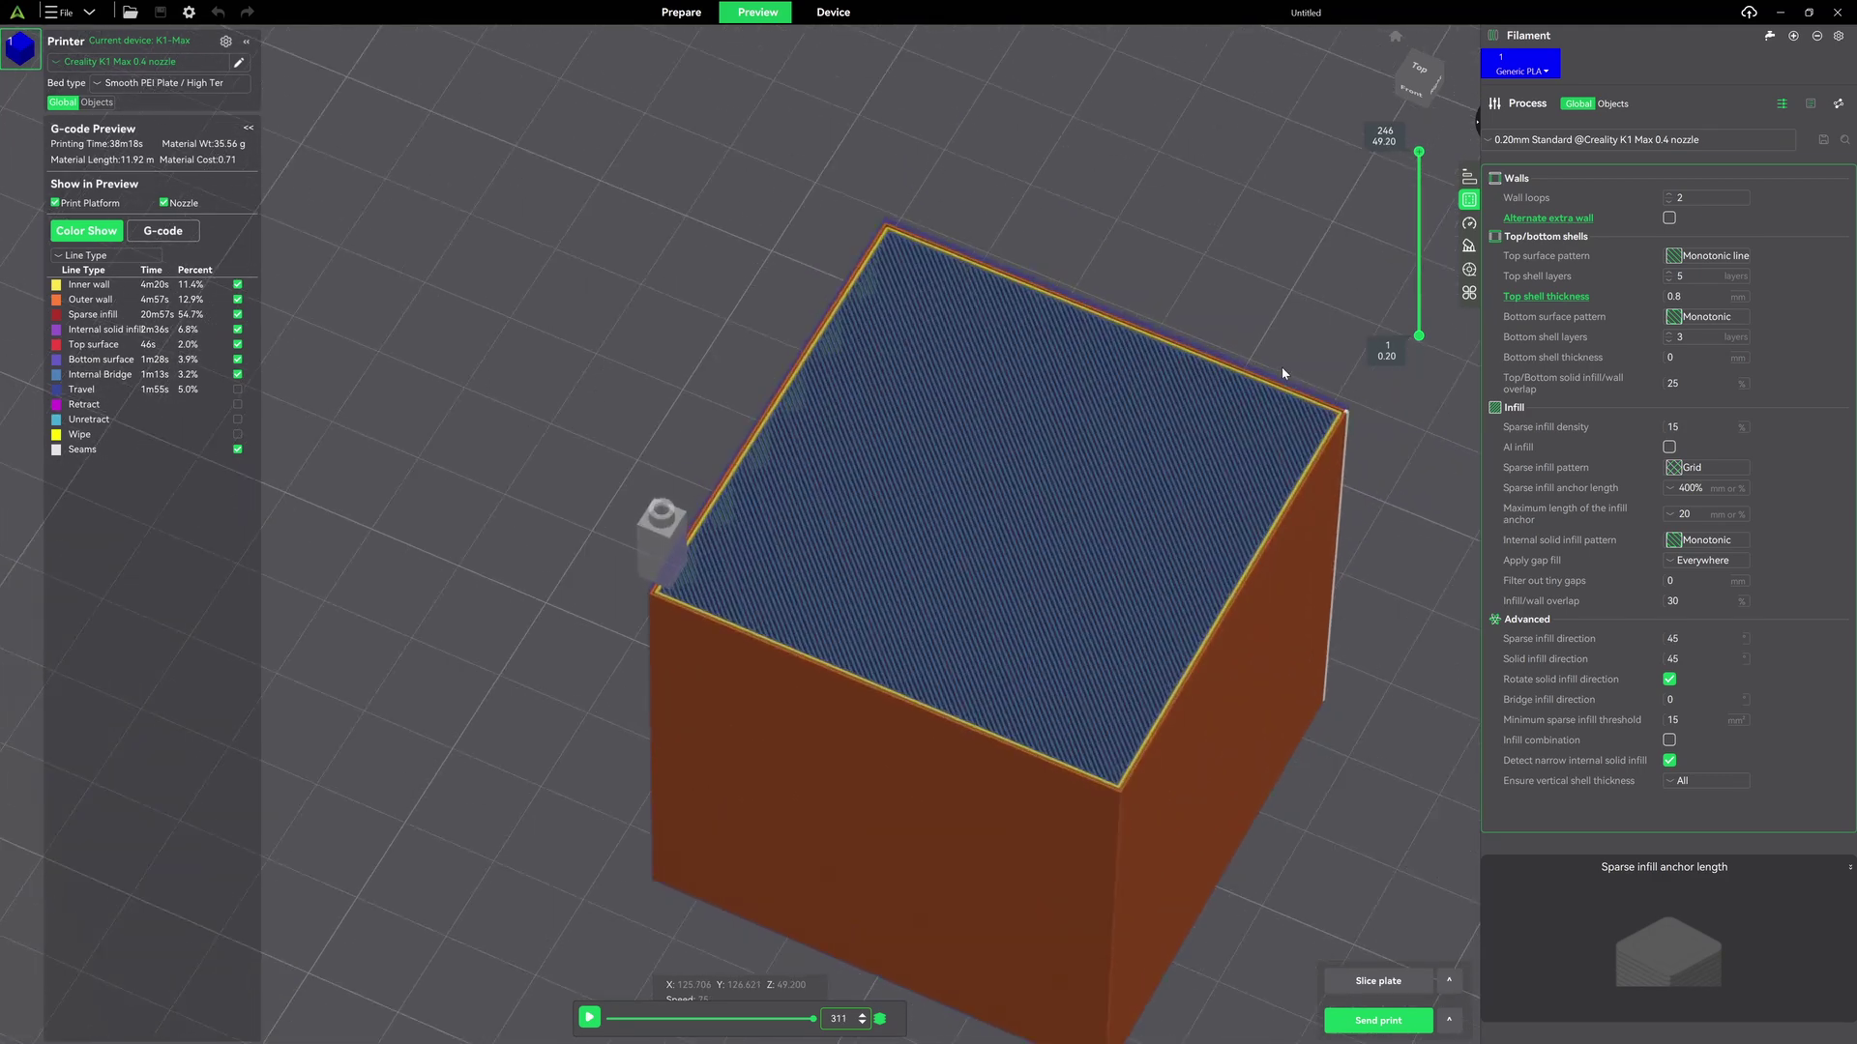
scroll(1283, 374, "up", 2)
scroll(1235, 265, "up", 2)
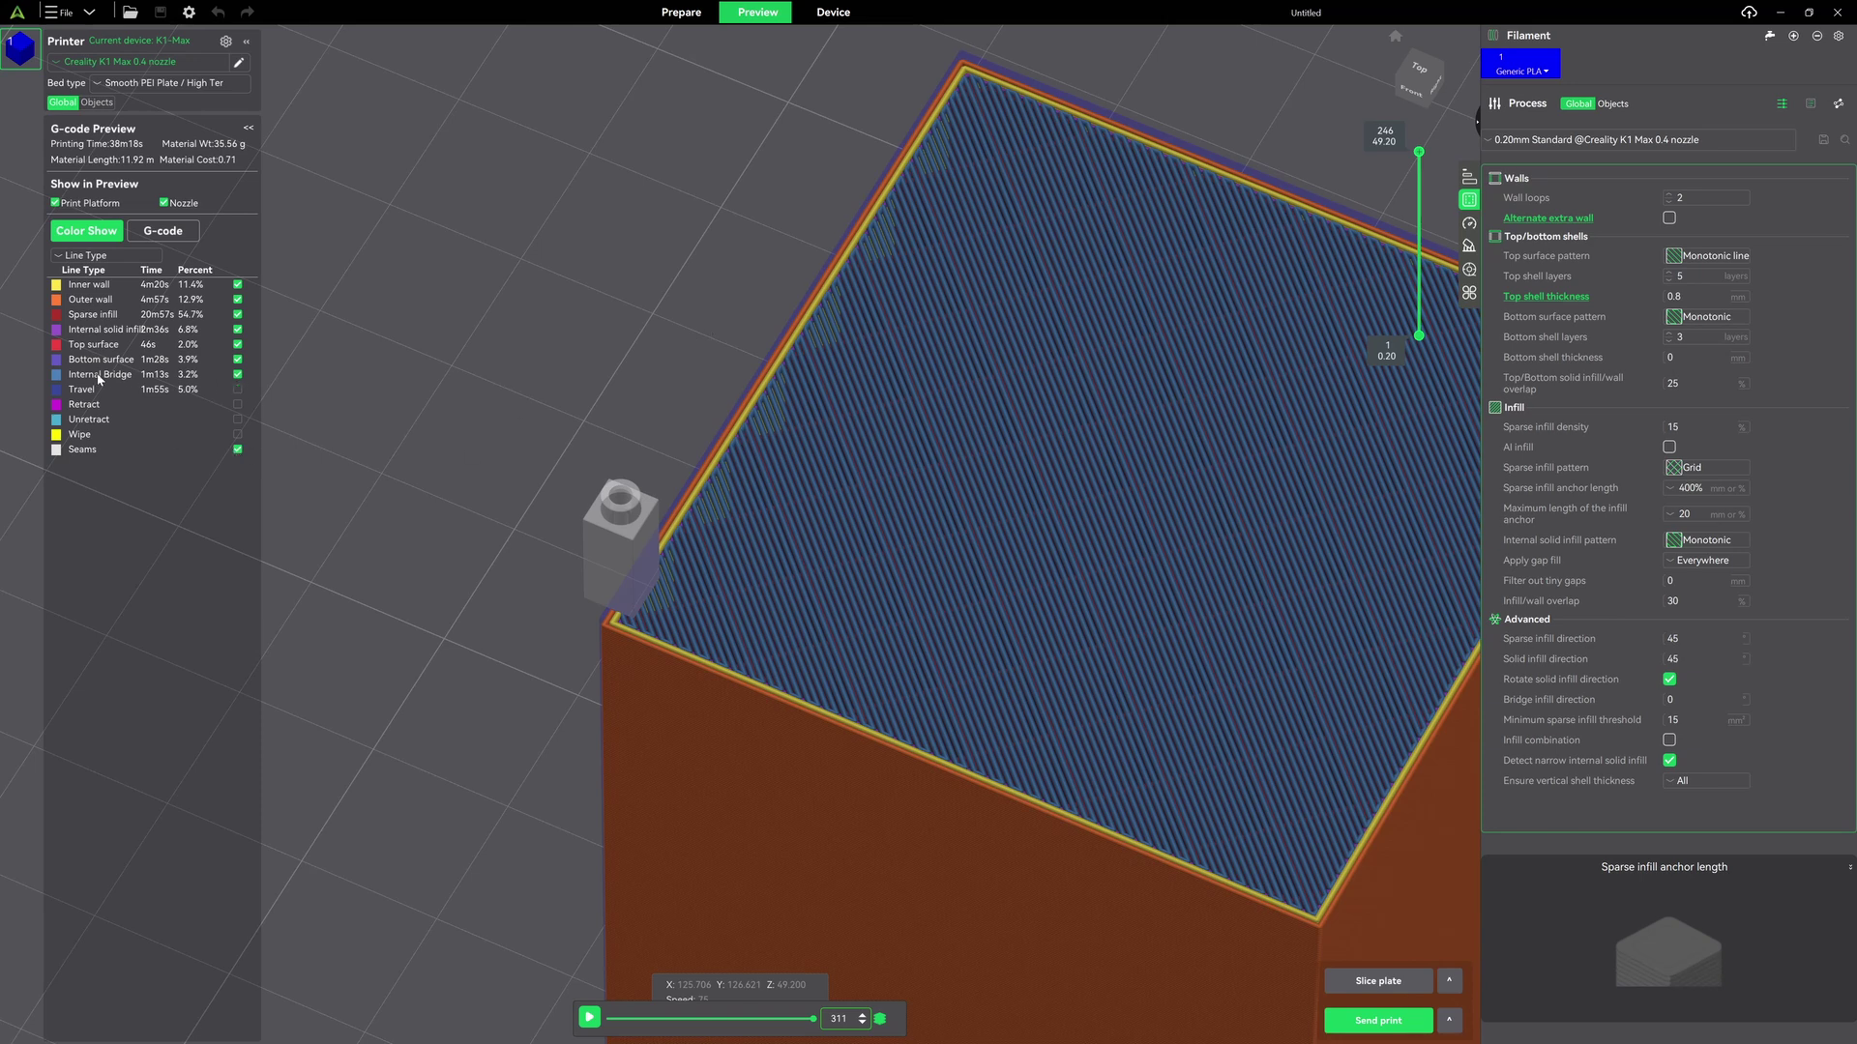
Toggle the Internal Bridge lines off and back on in the preview.
left_click(237, 375)
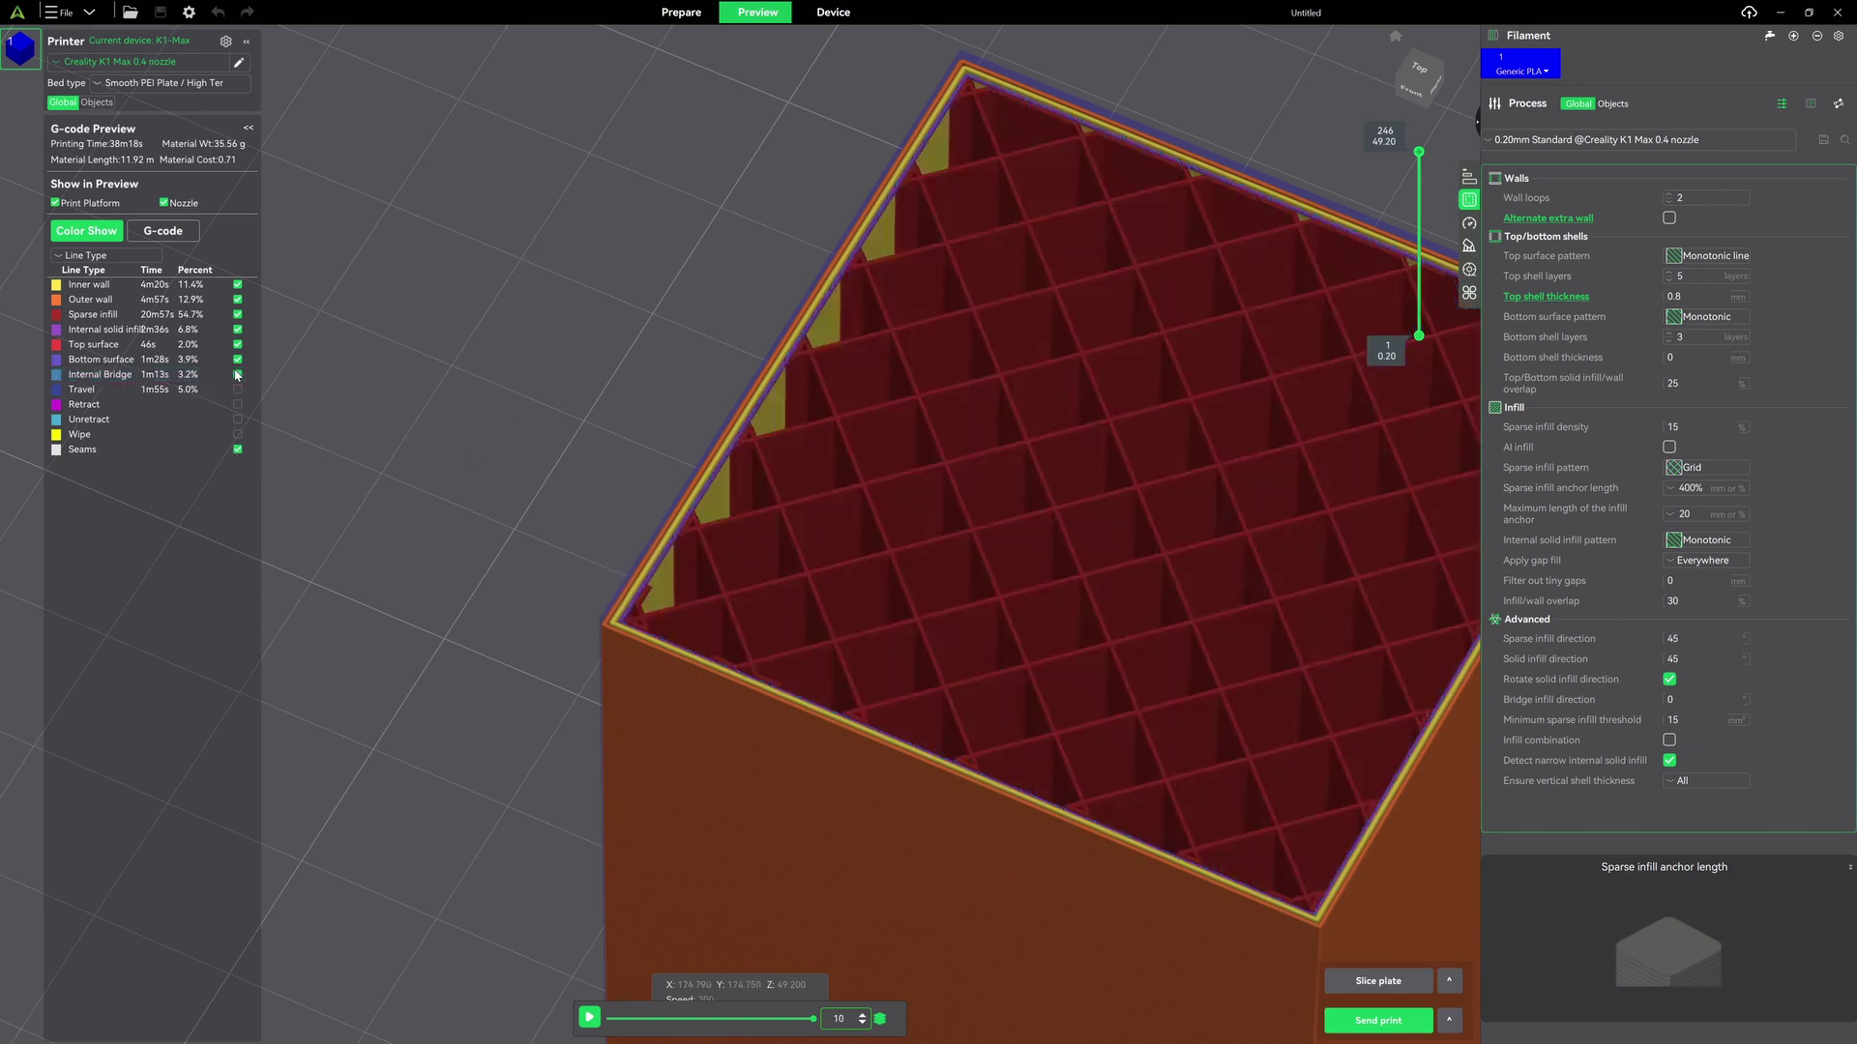
left_click(237, 376)
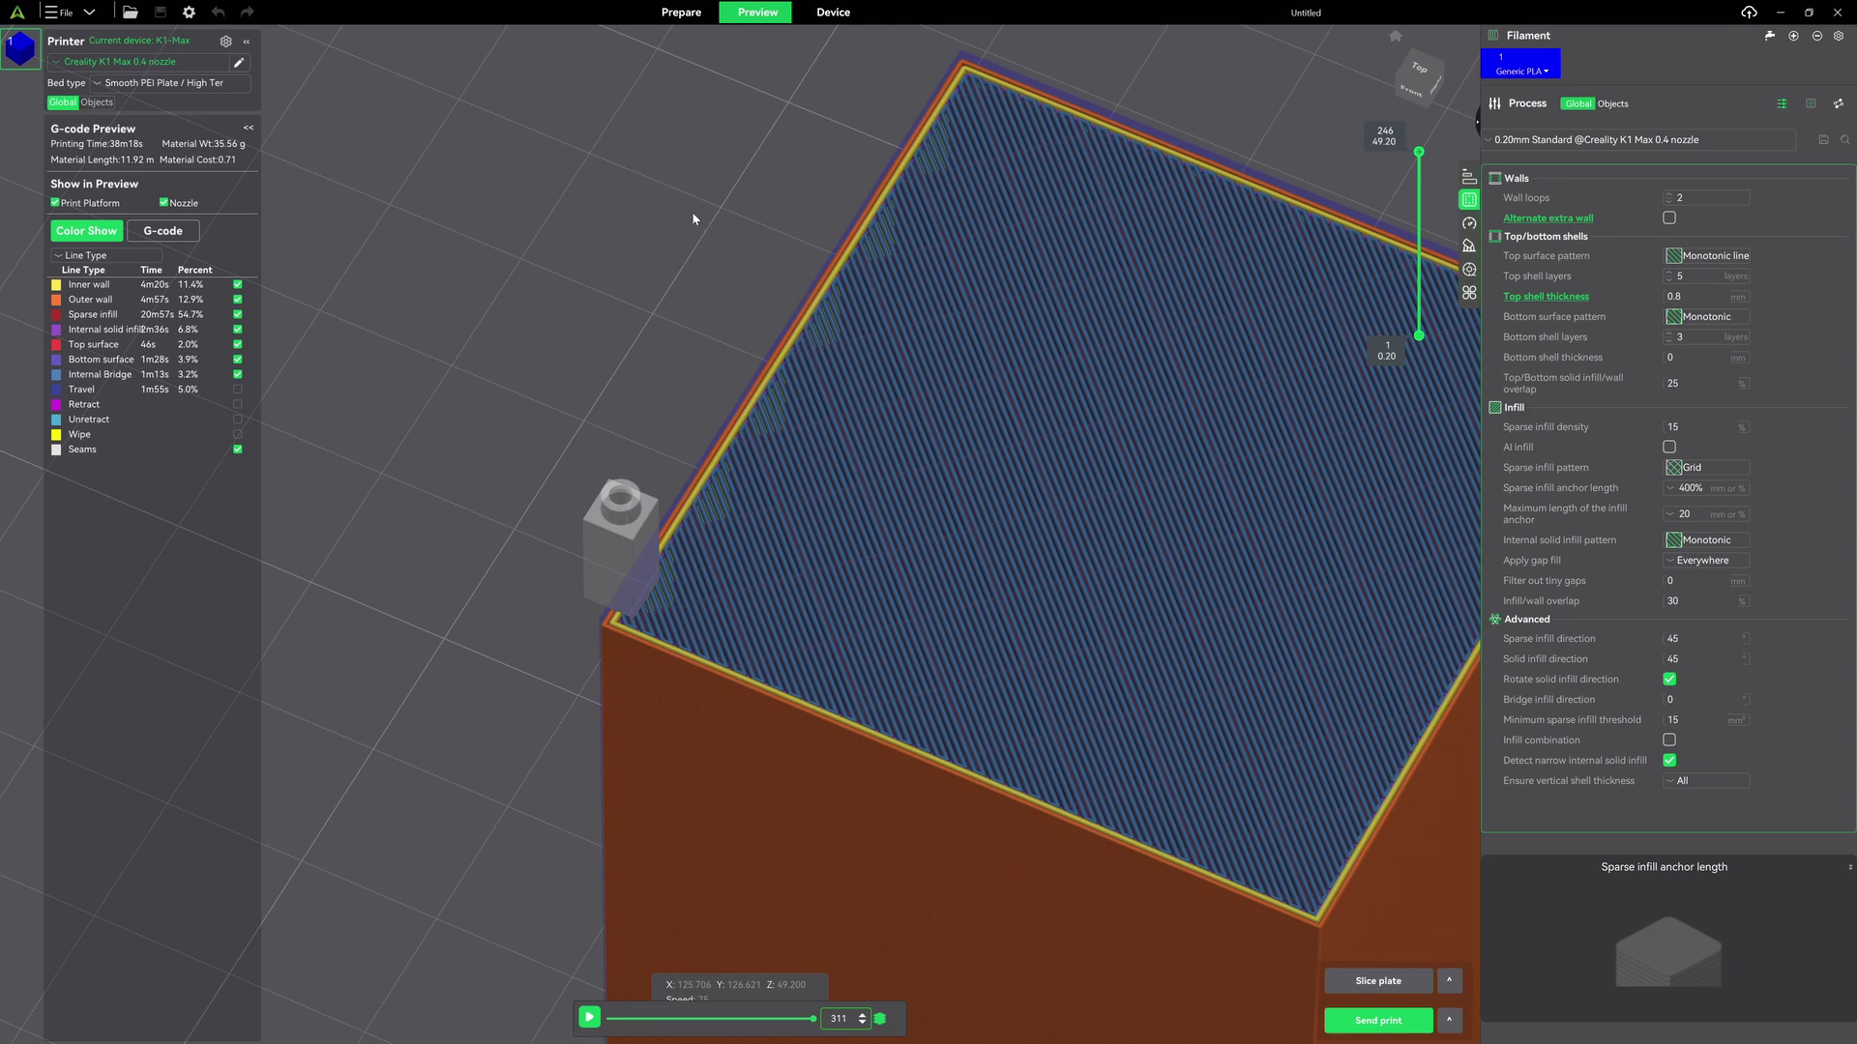
scroll(692, 219, "down", 4)
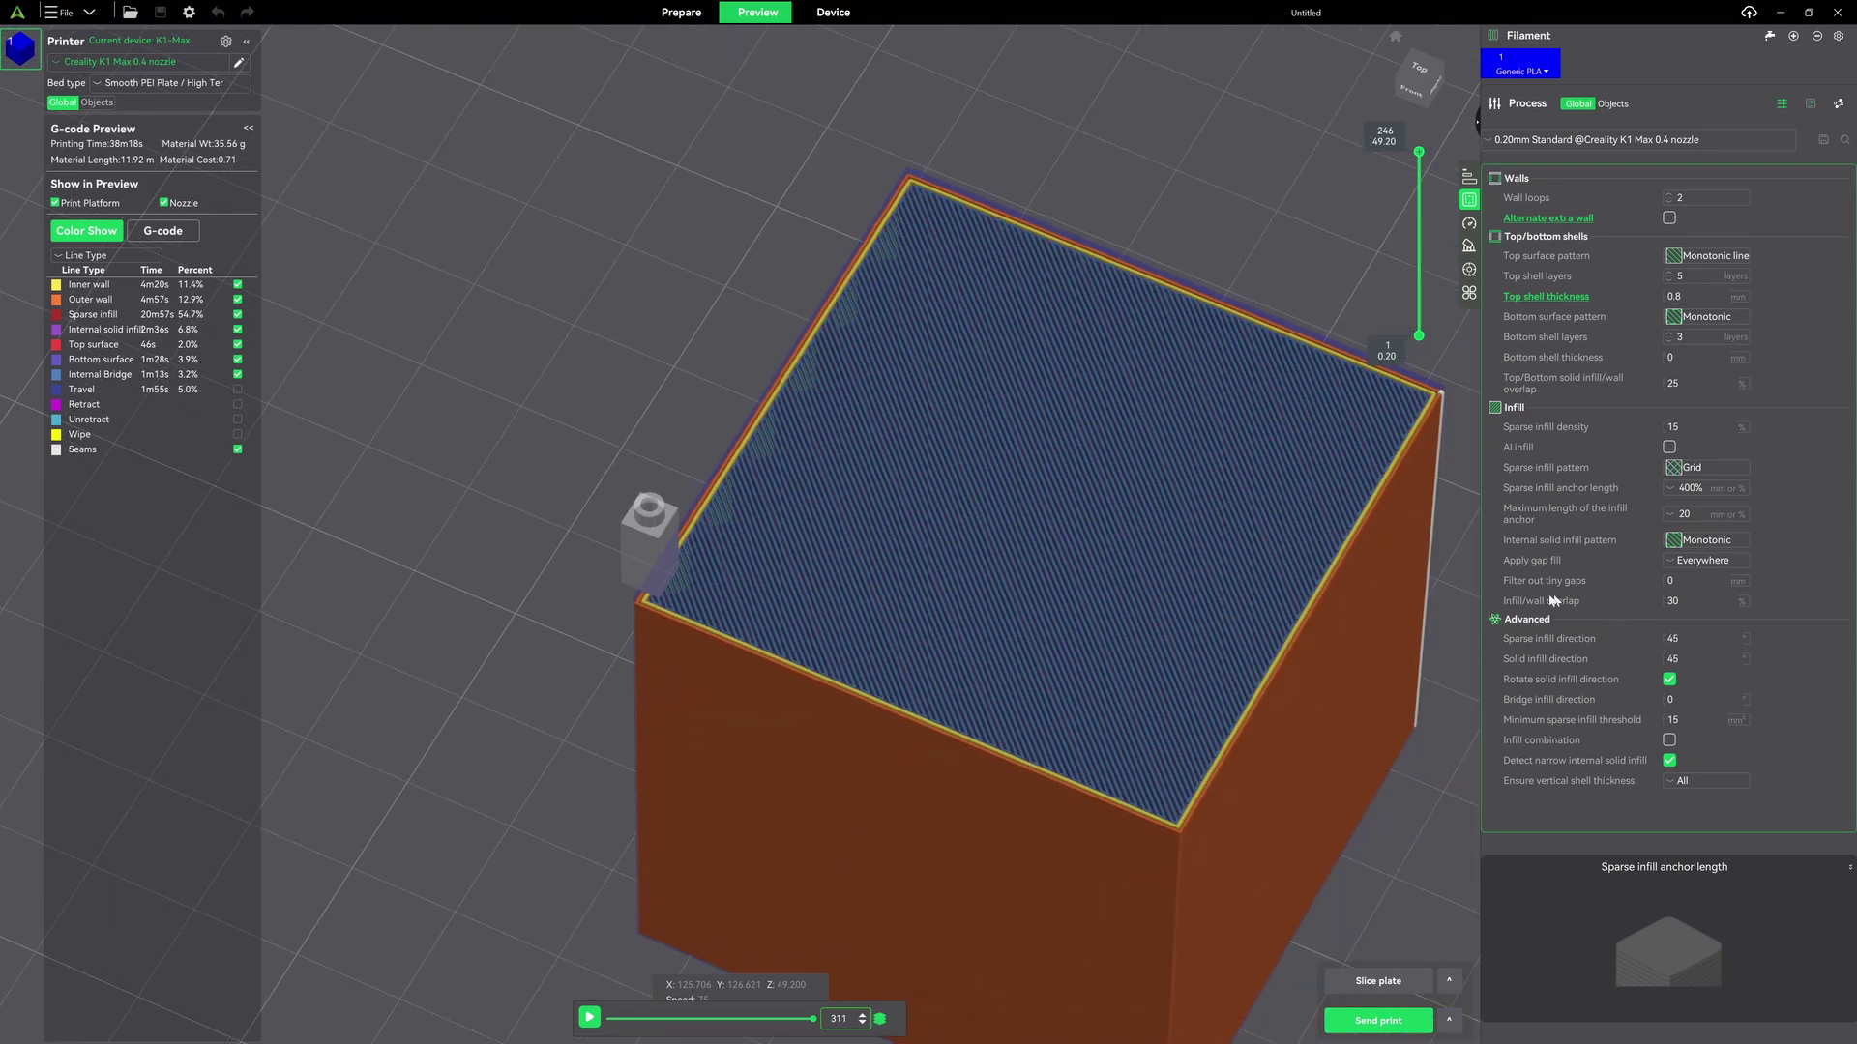
Lower the visible layers and turn on AI infill with 20% sparse infill density.
mouse_move(1417, 152)
left_click_drag(1417, 153, 1418, 175)
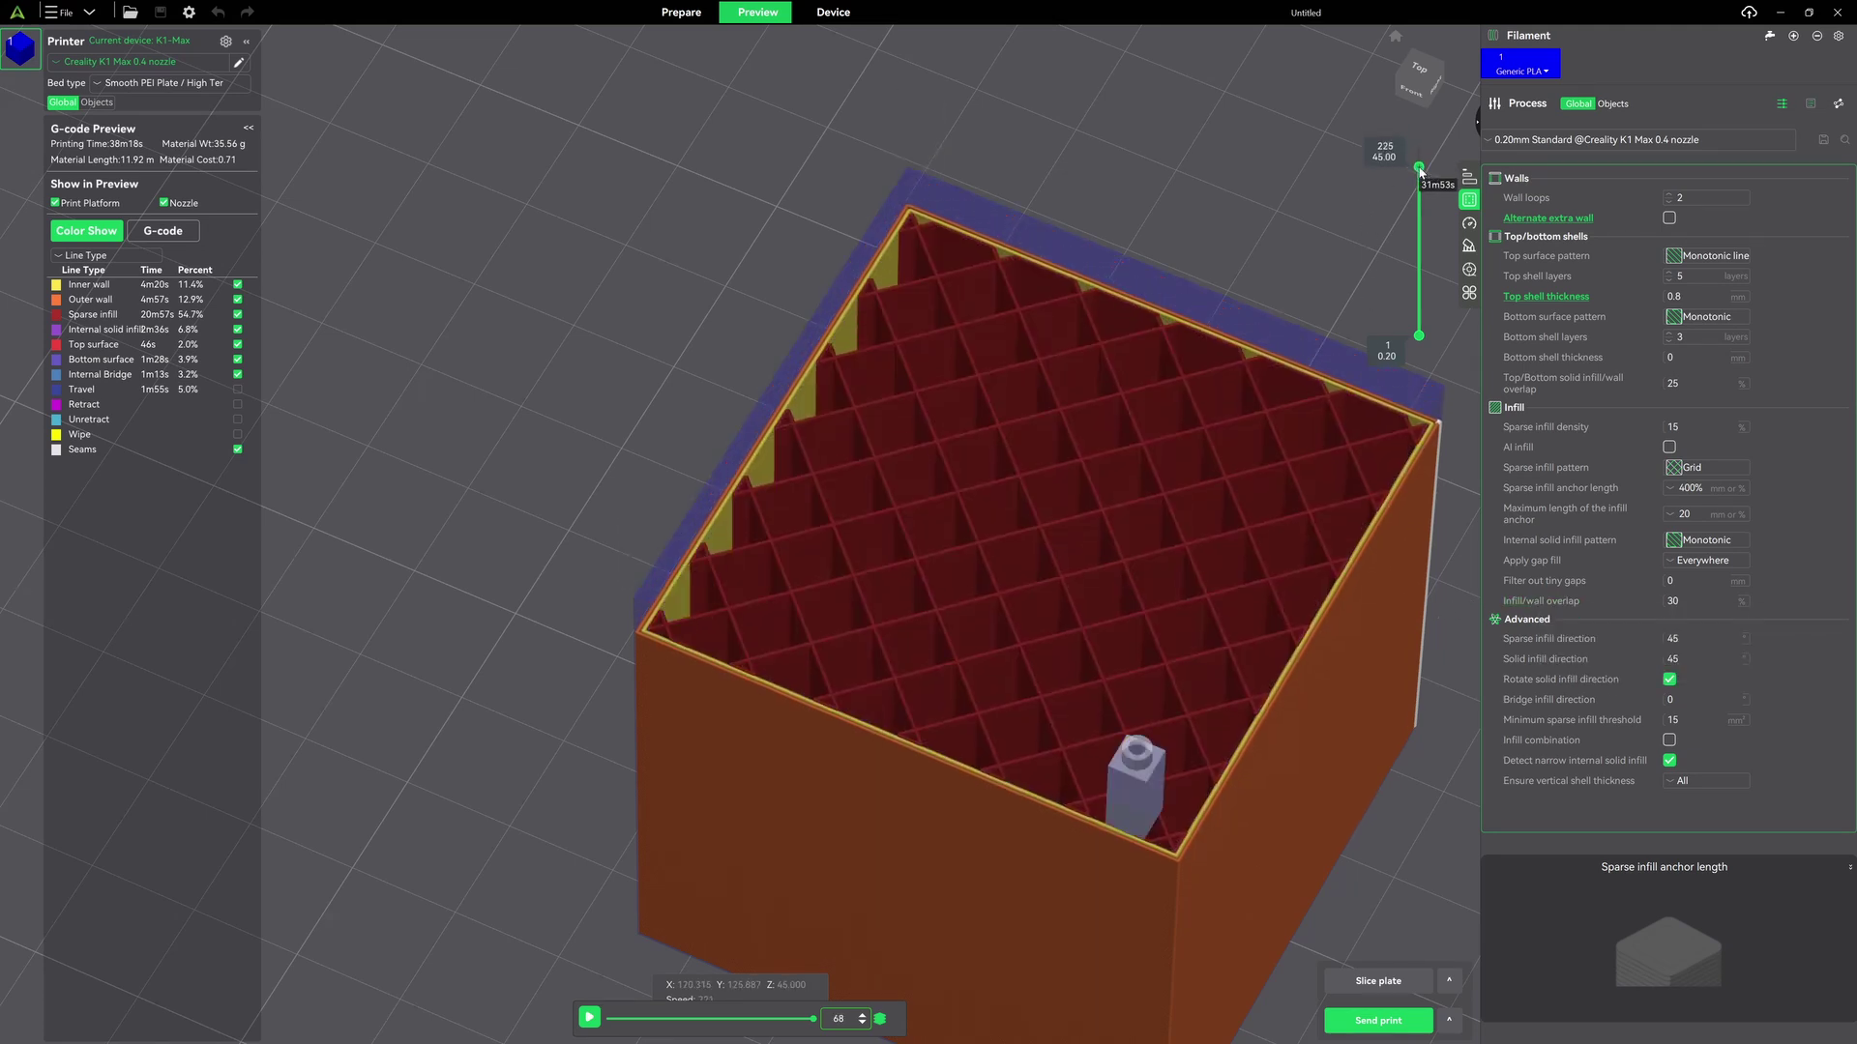
left_click(1669, 447)
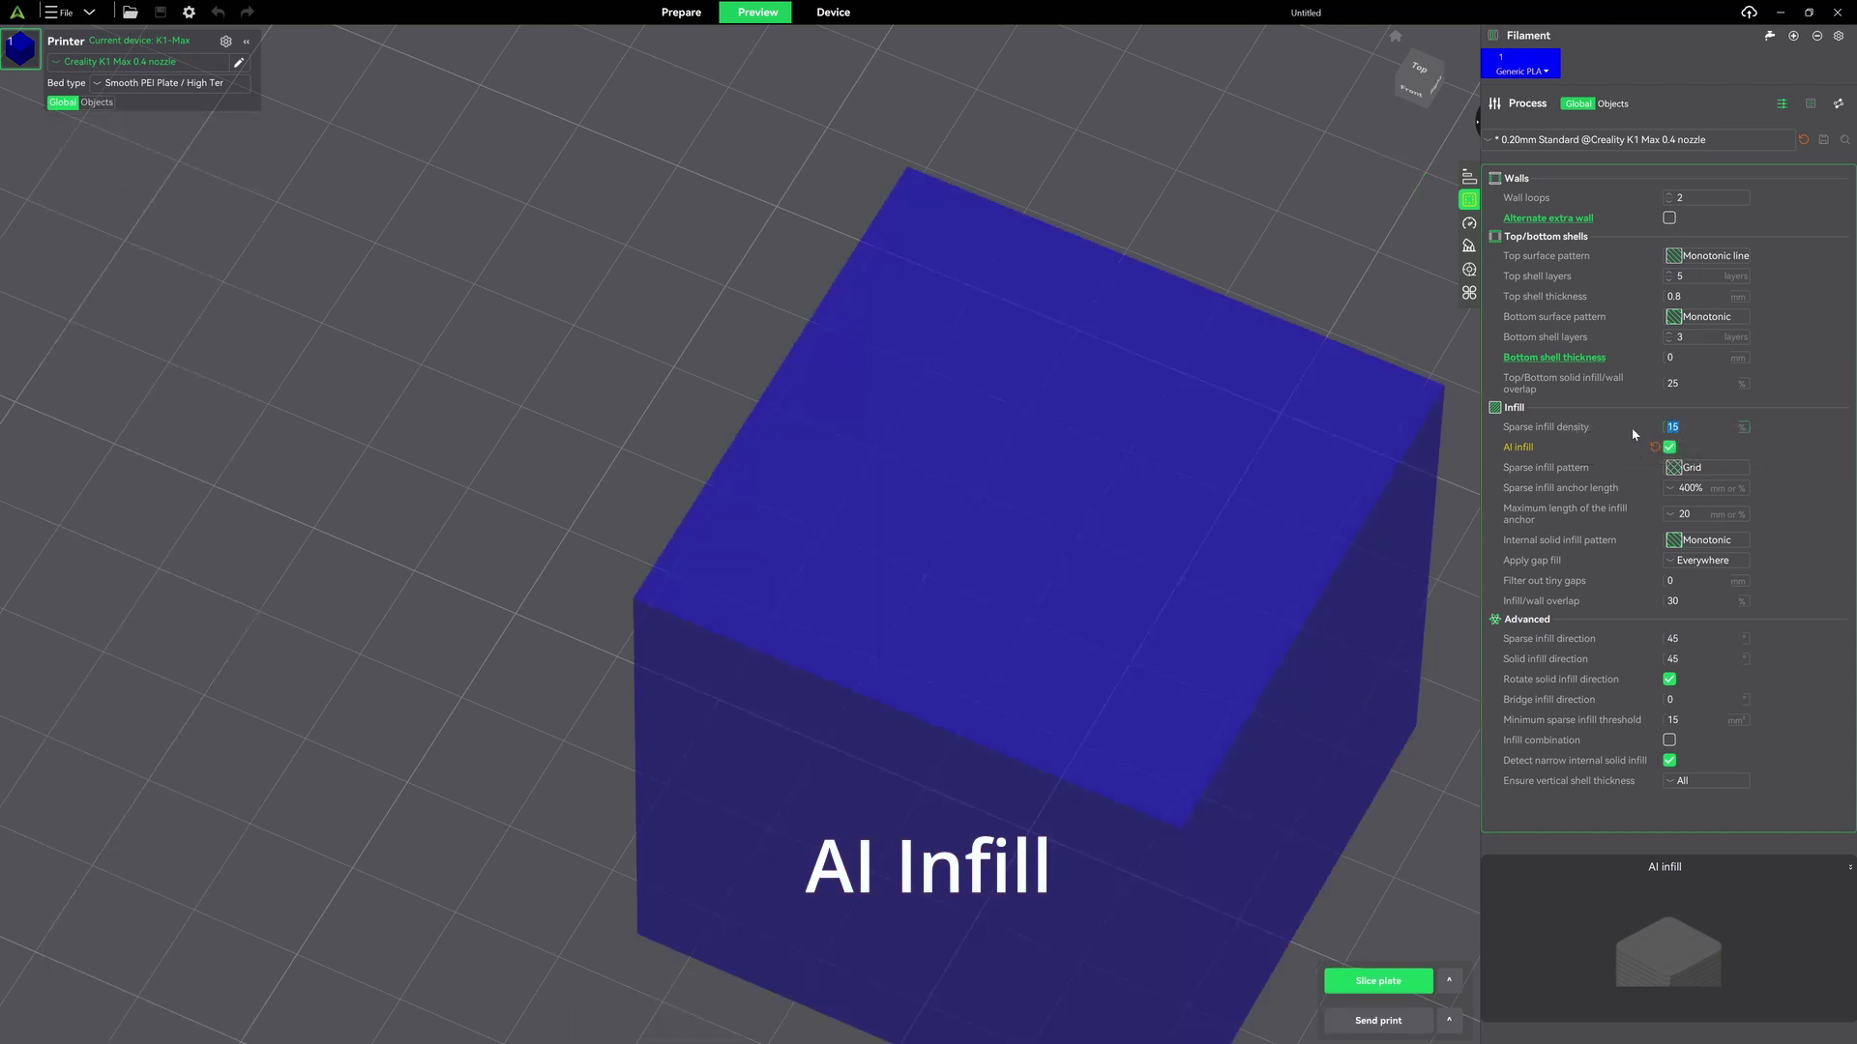
type("20")
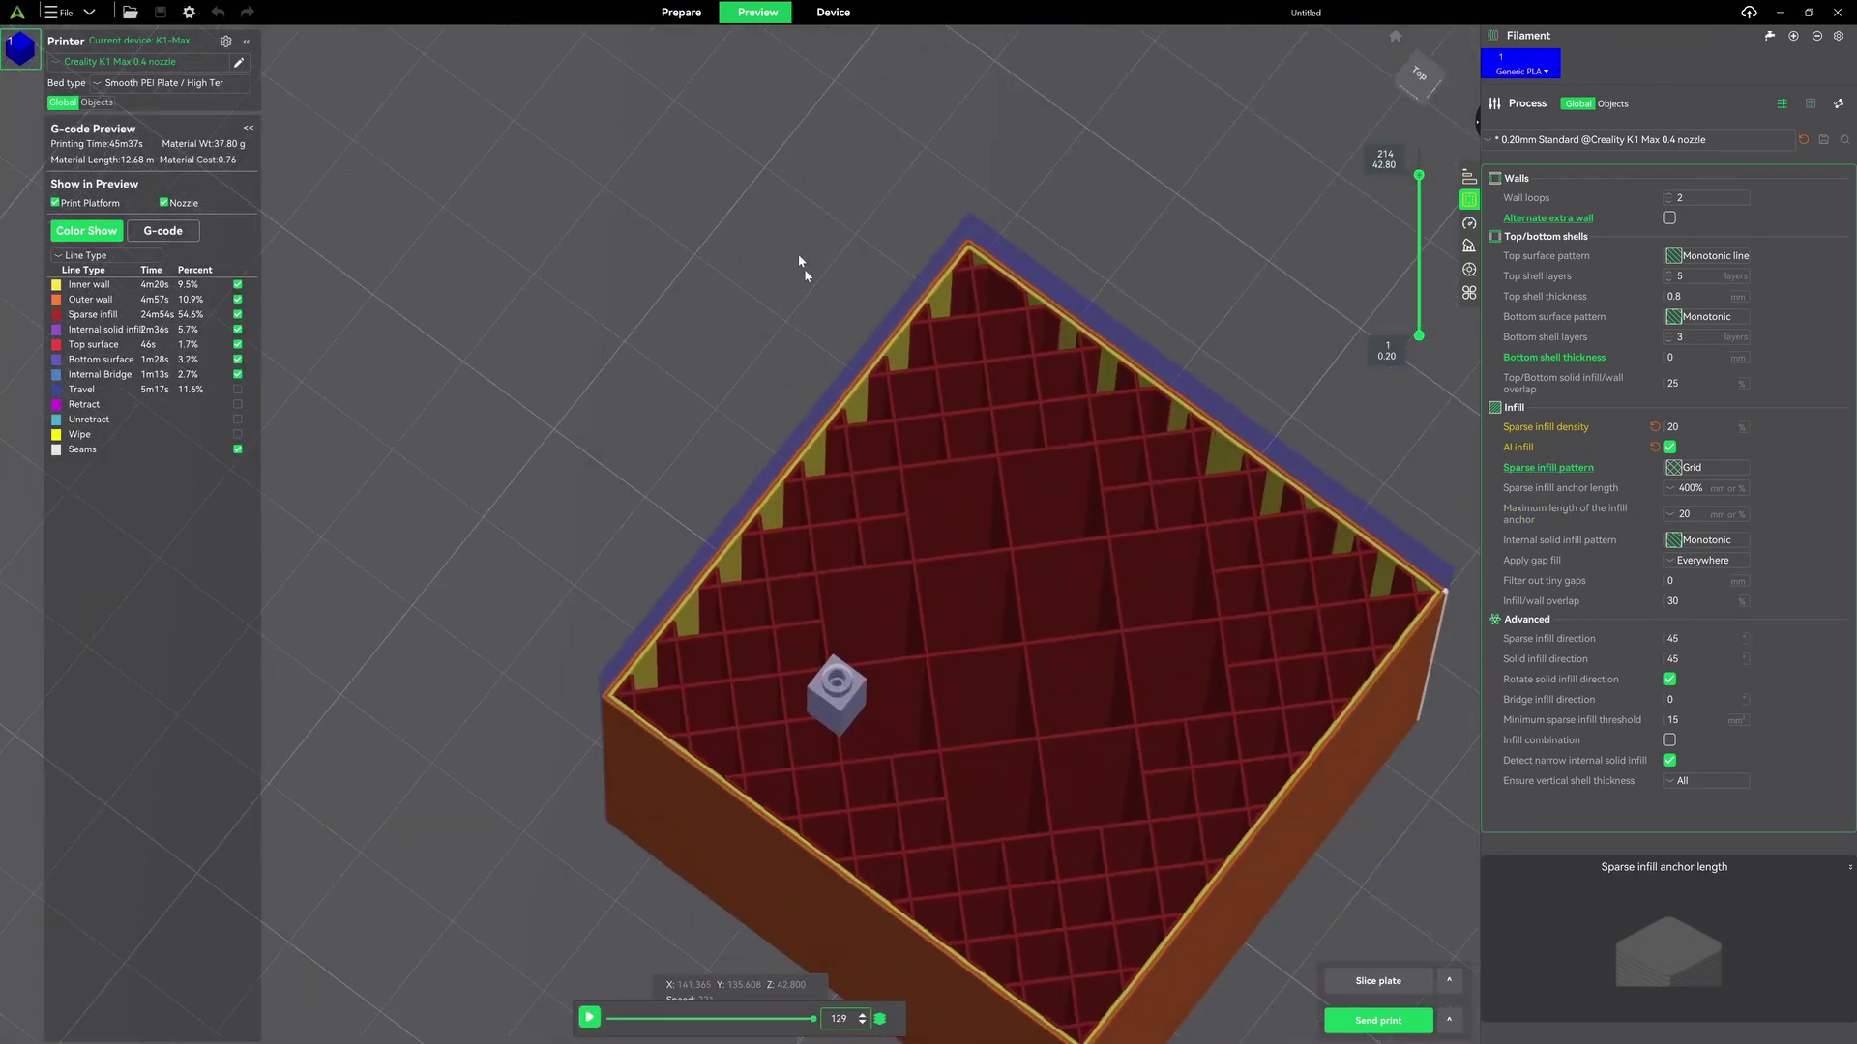
Inspect the slice in top and isometric views, then revert AI infill.
key("1")
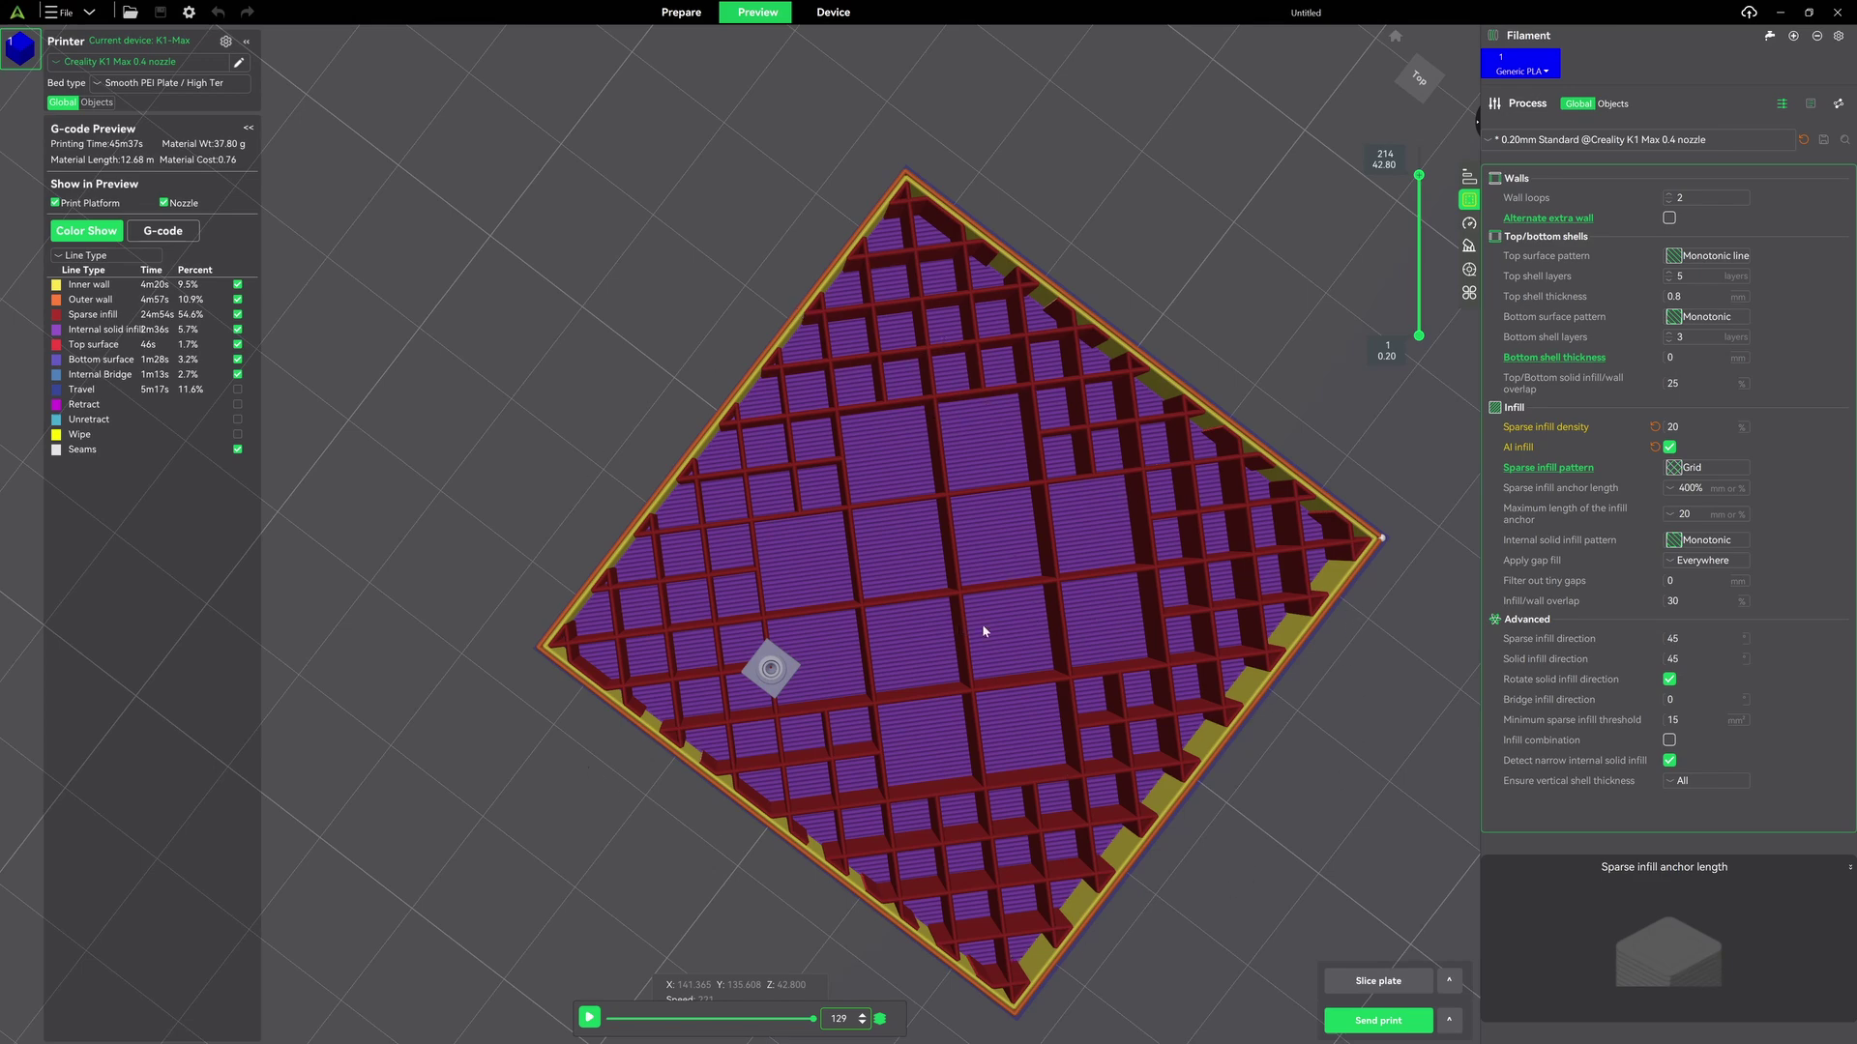
key("0")
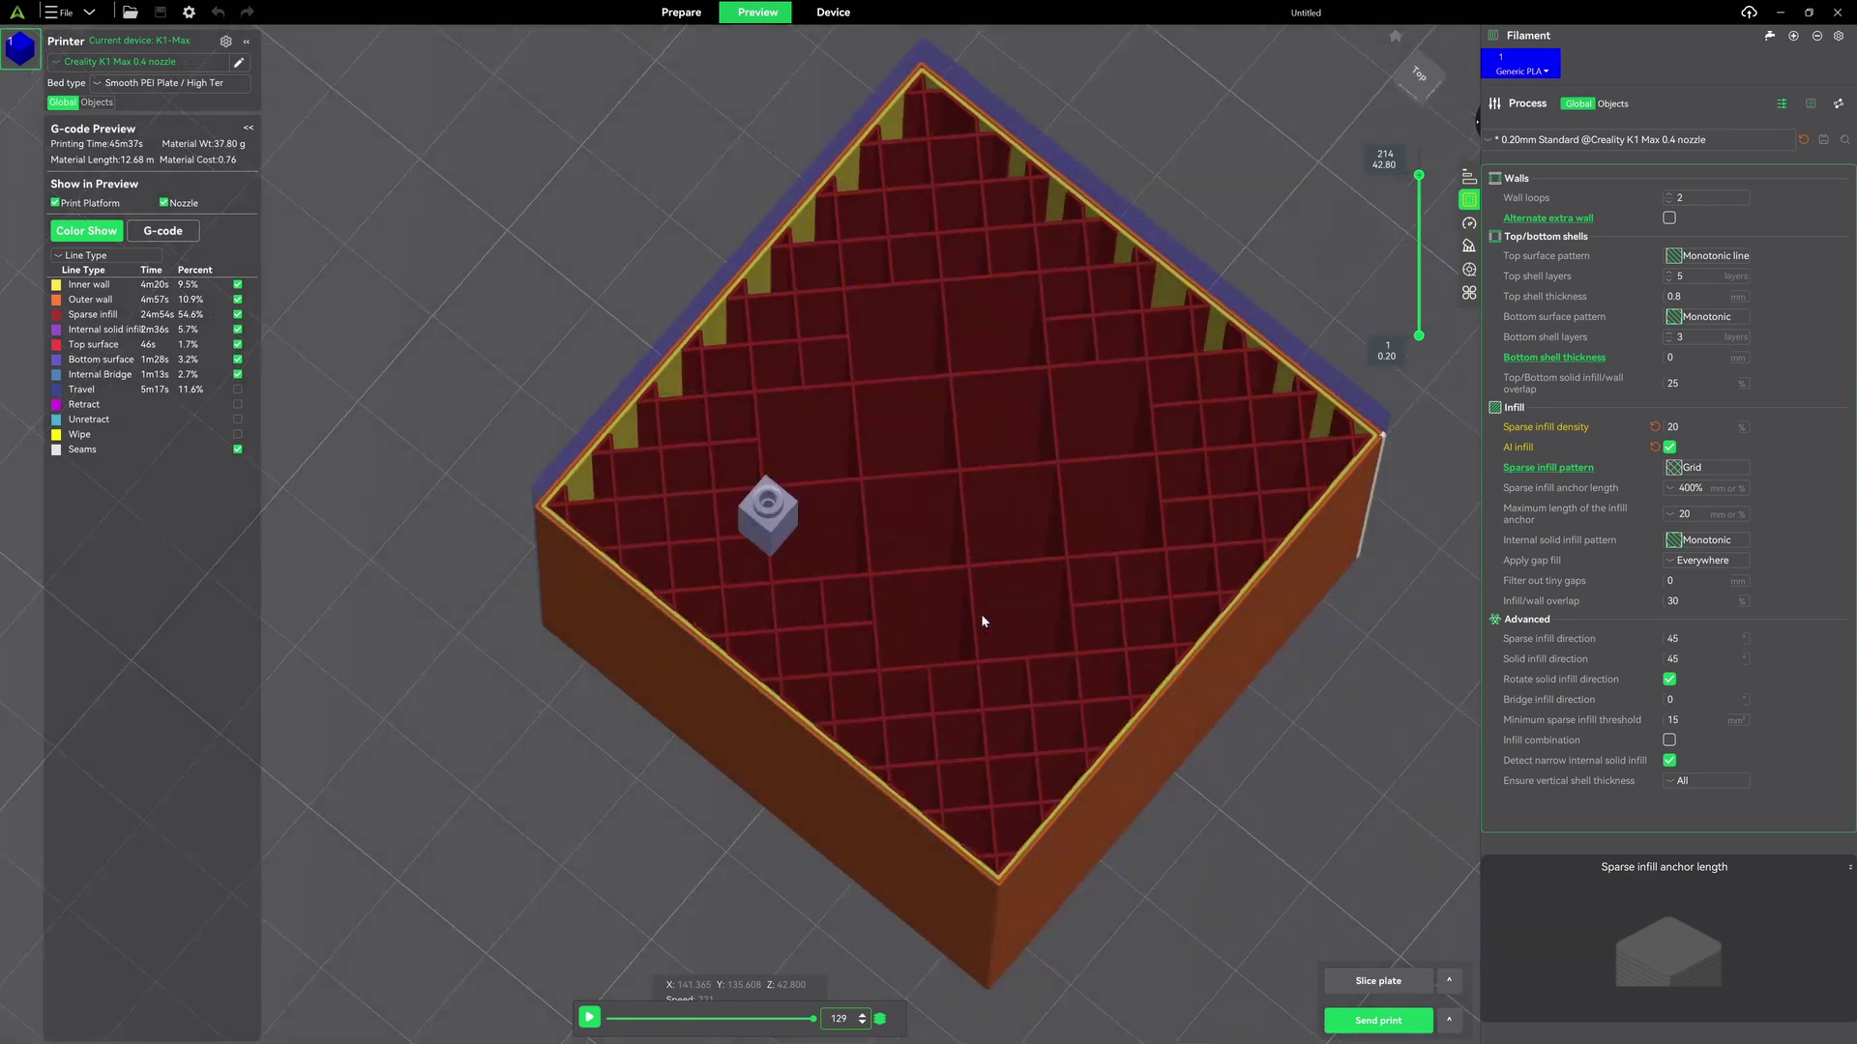
left_click(1656, 447)
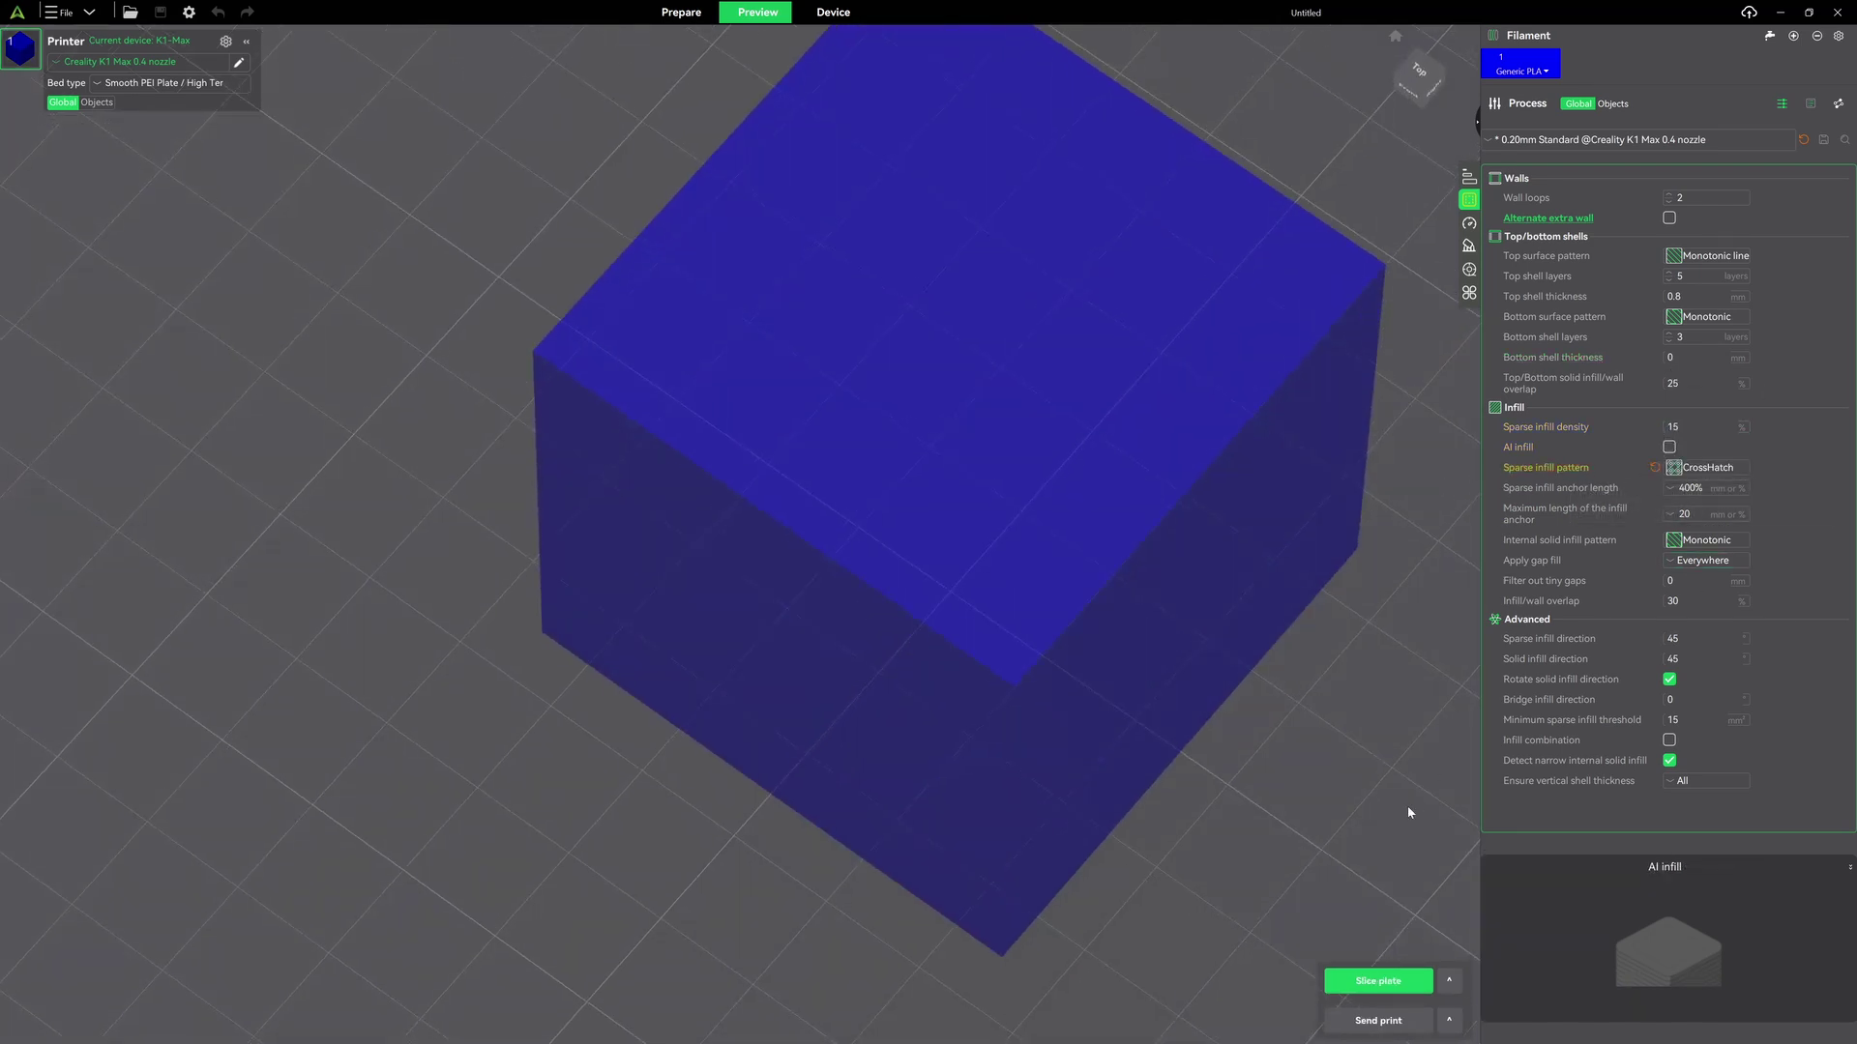
Slice with CrossHatch infill, then reset the pattern to Grid and re-slice with Ctrl+R.
left_click(1400, 983)
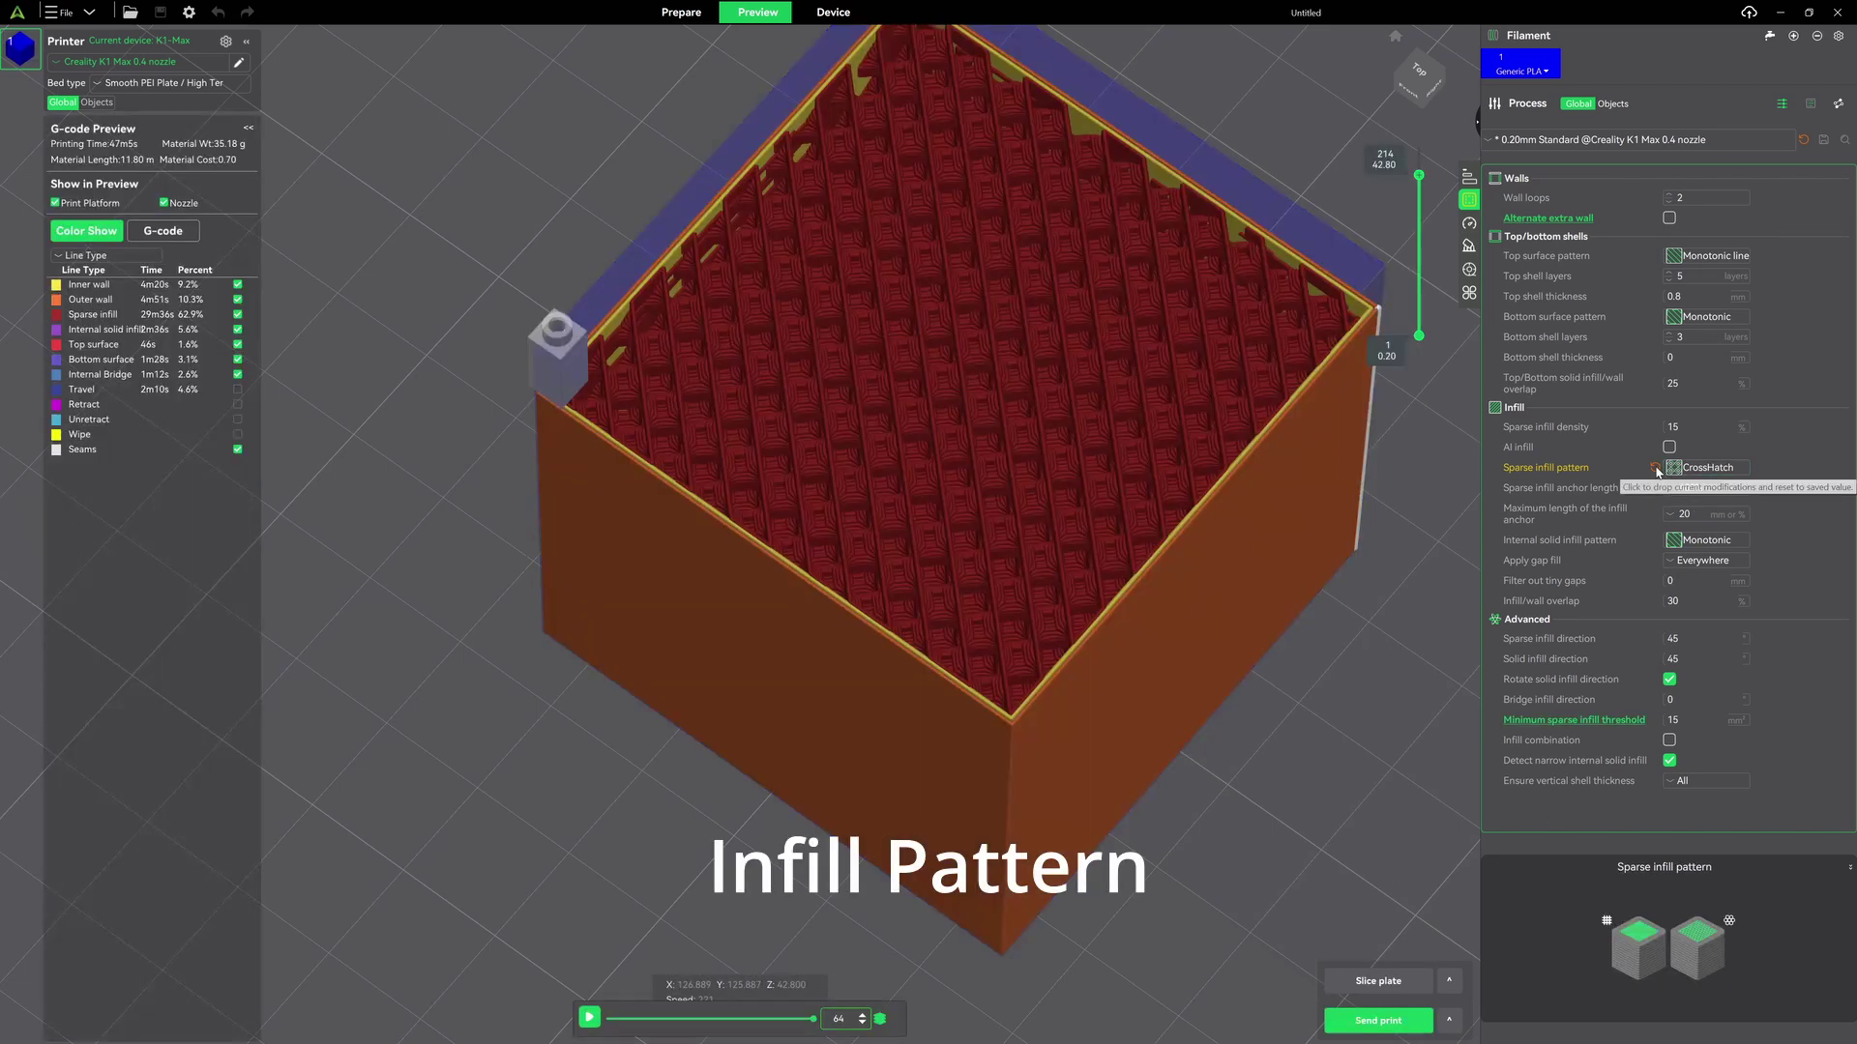
left_click(1657, 471)
left_click(1683, 472)
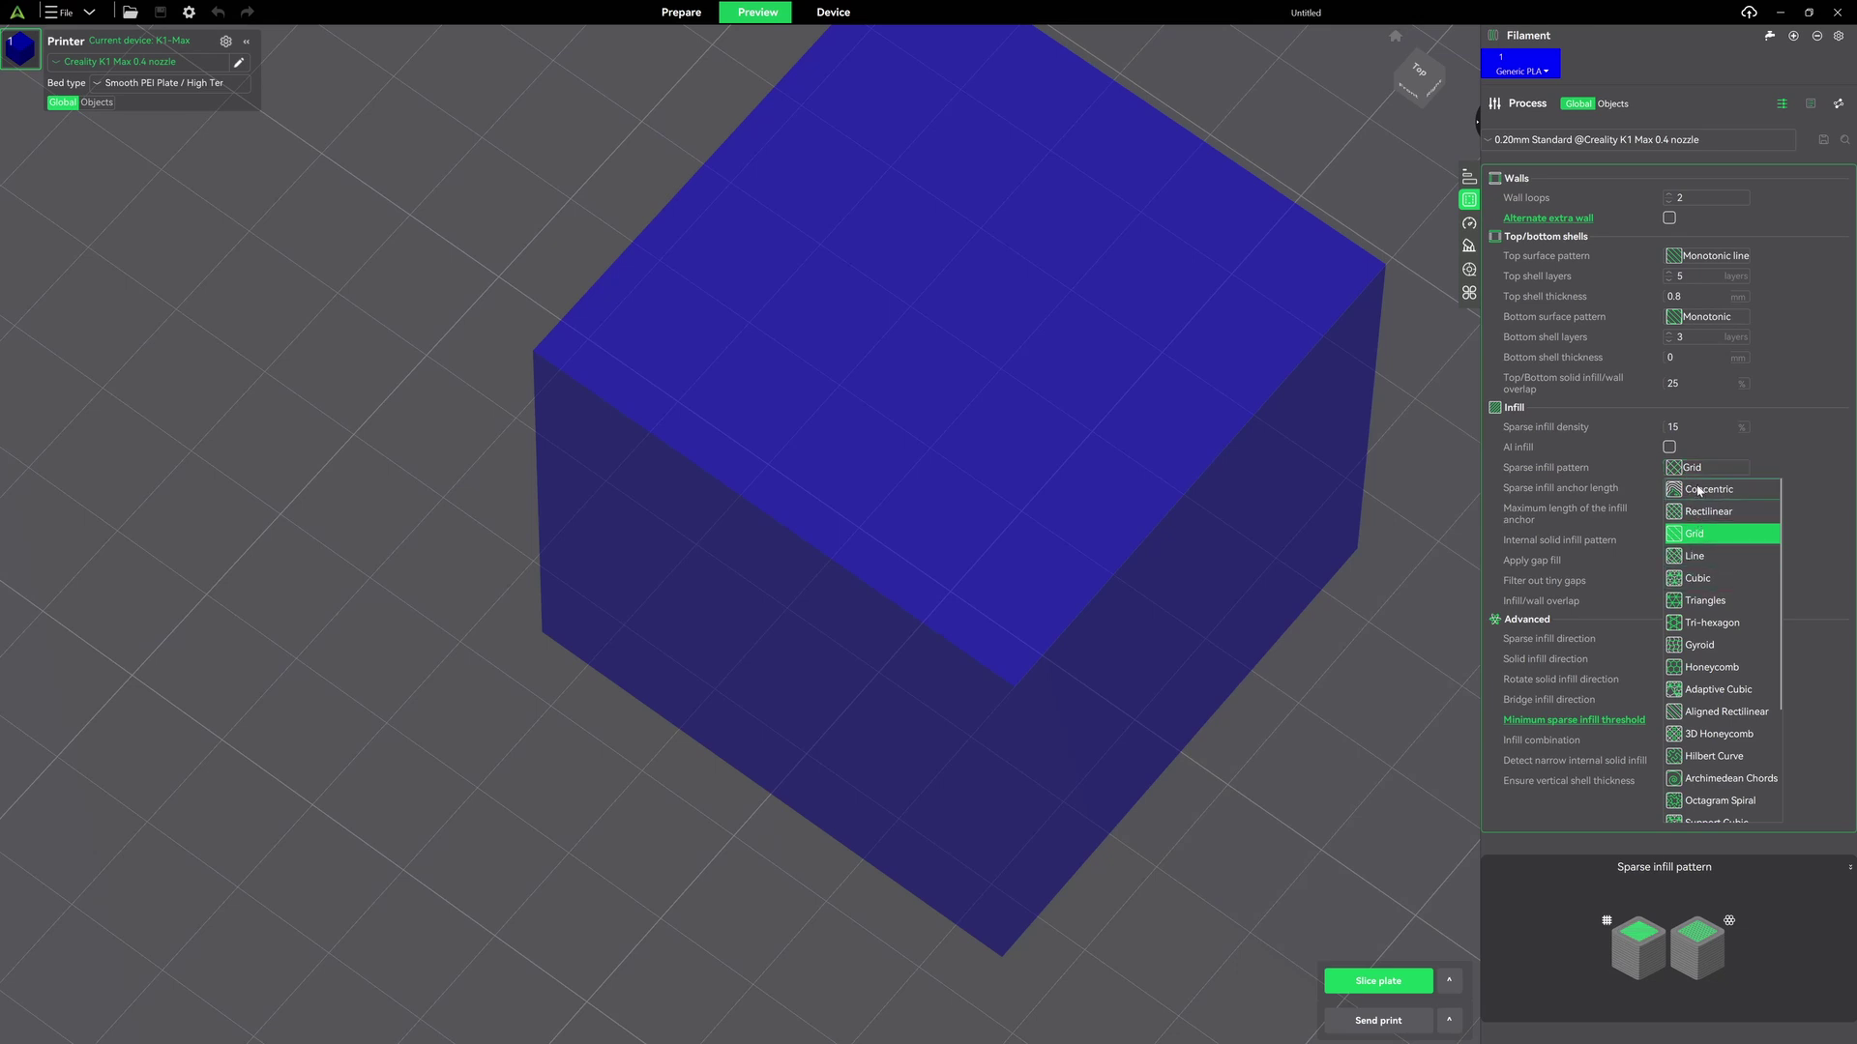
left_click(1421, 554)
key("ctrl+r")
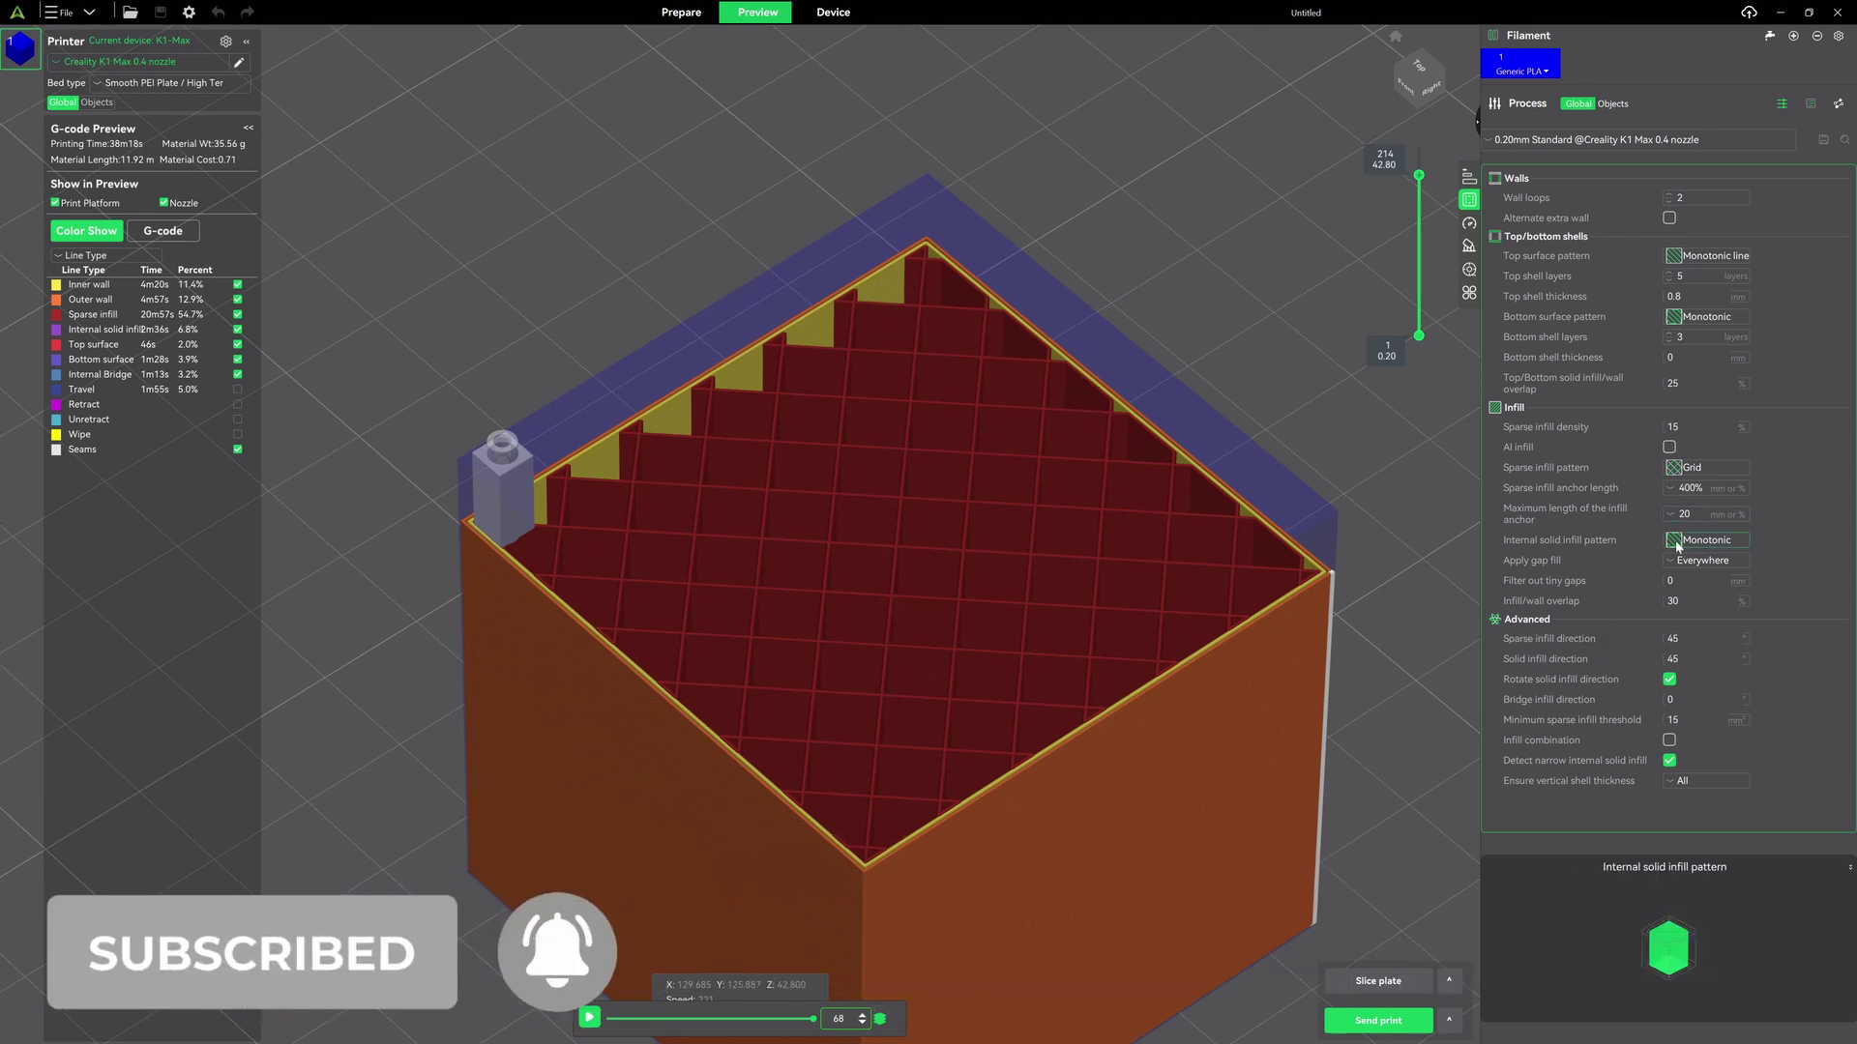
Choose 0 (Simple connect) as the maximum infill anchor length and slice the plate.
mouse_move(1605, 520)
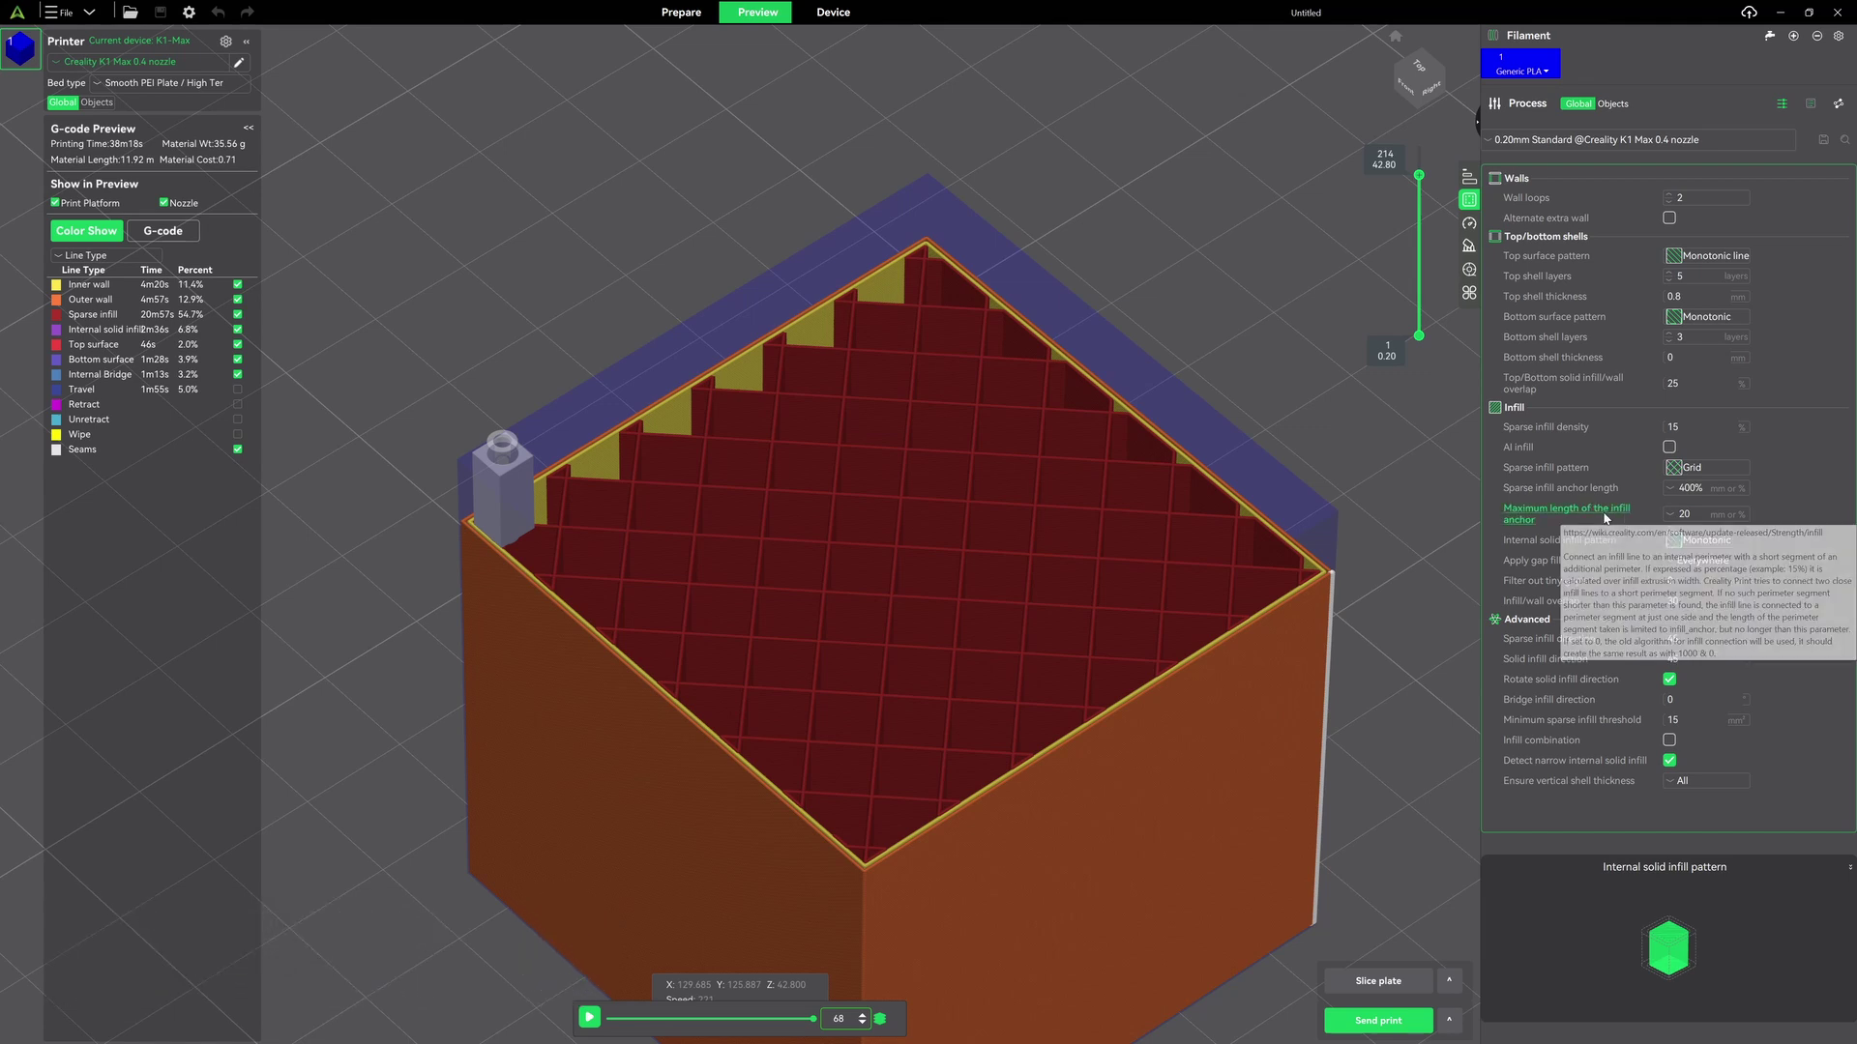
left_click(1675, 520)
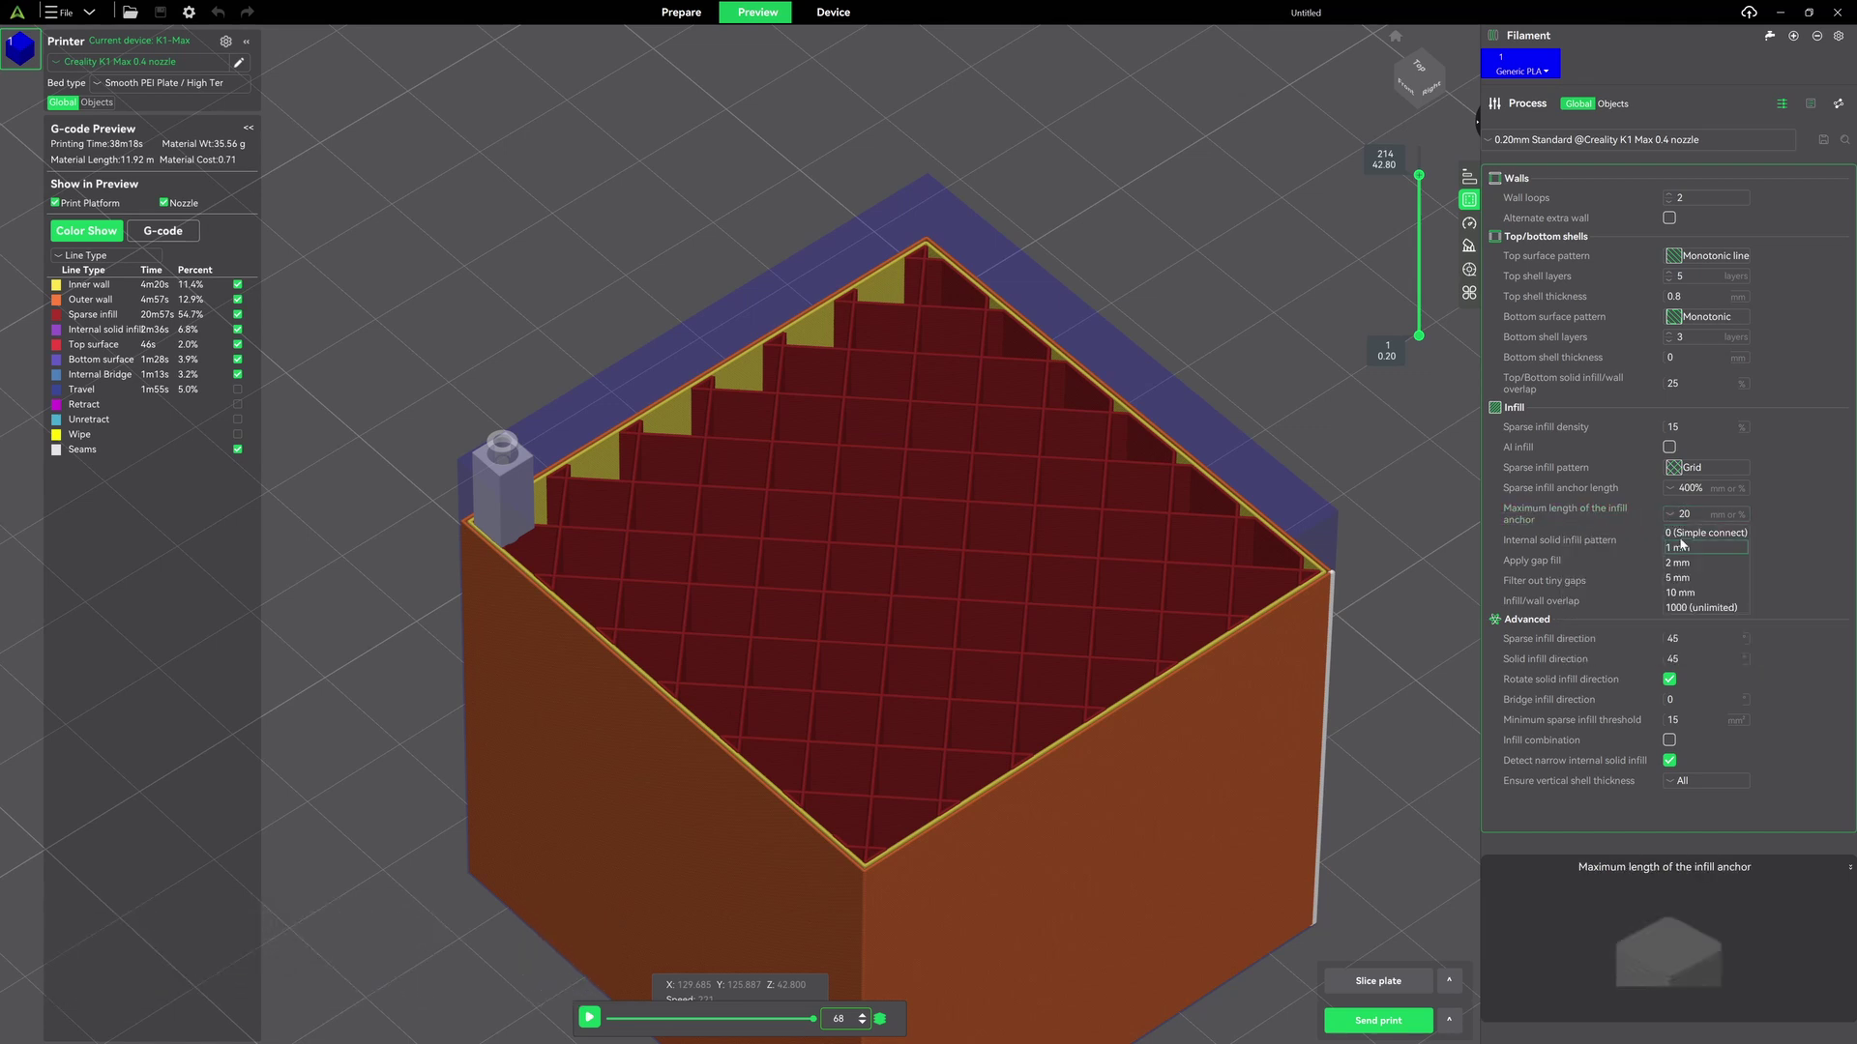
left_click(1683, 543)
left_click(1391, 985)
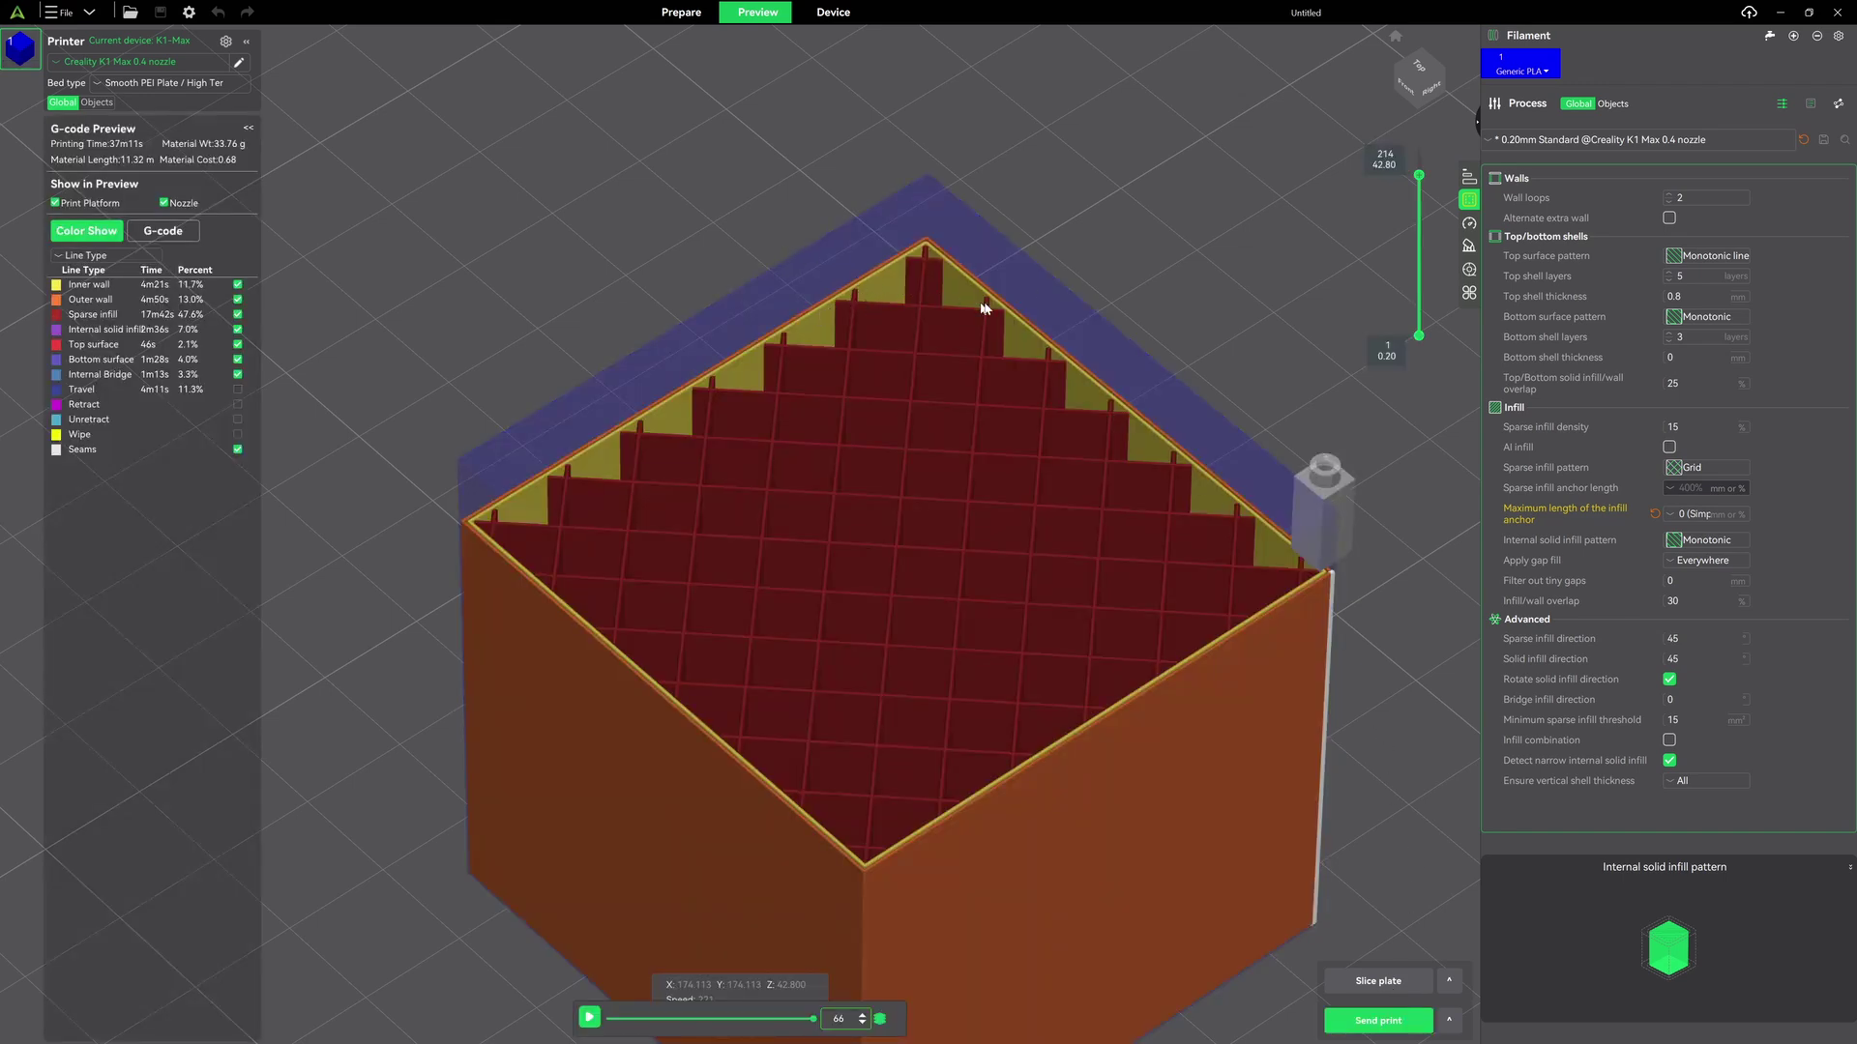
Restore the saved infill anchor settings and enter 5 for sparse infill density.
left_click(1655, 517)
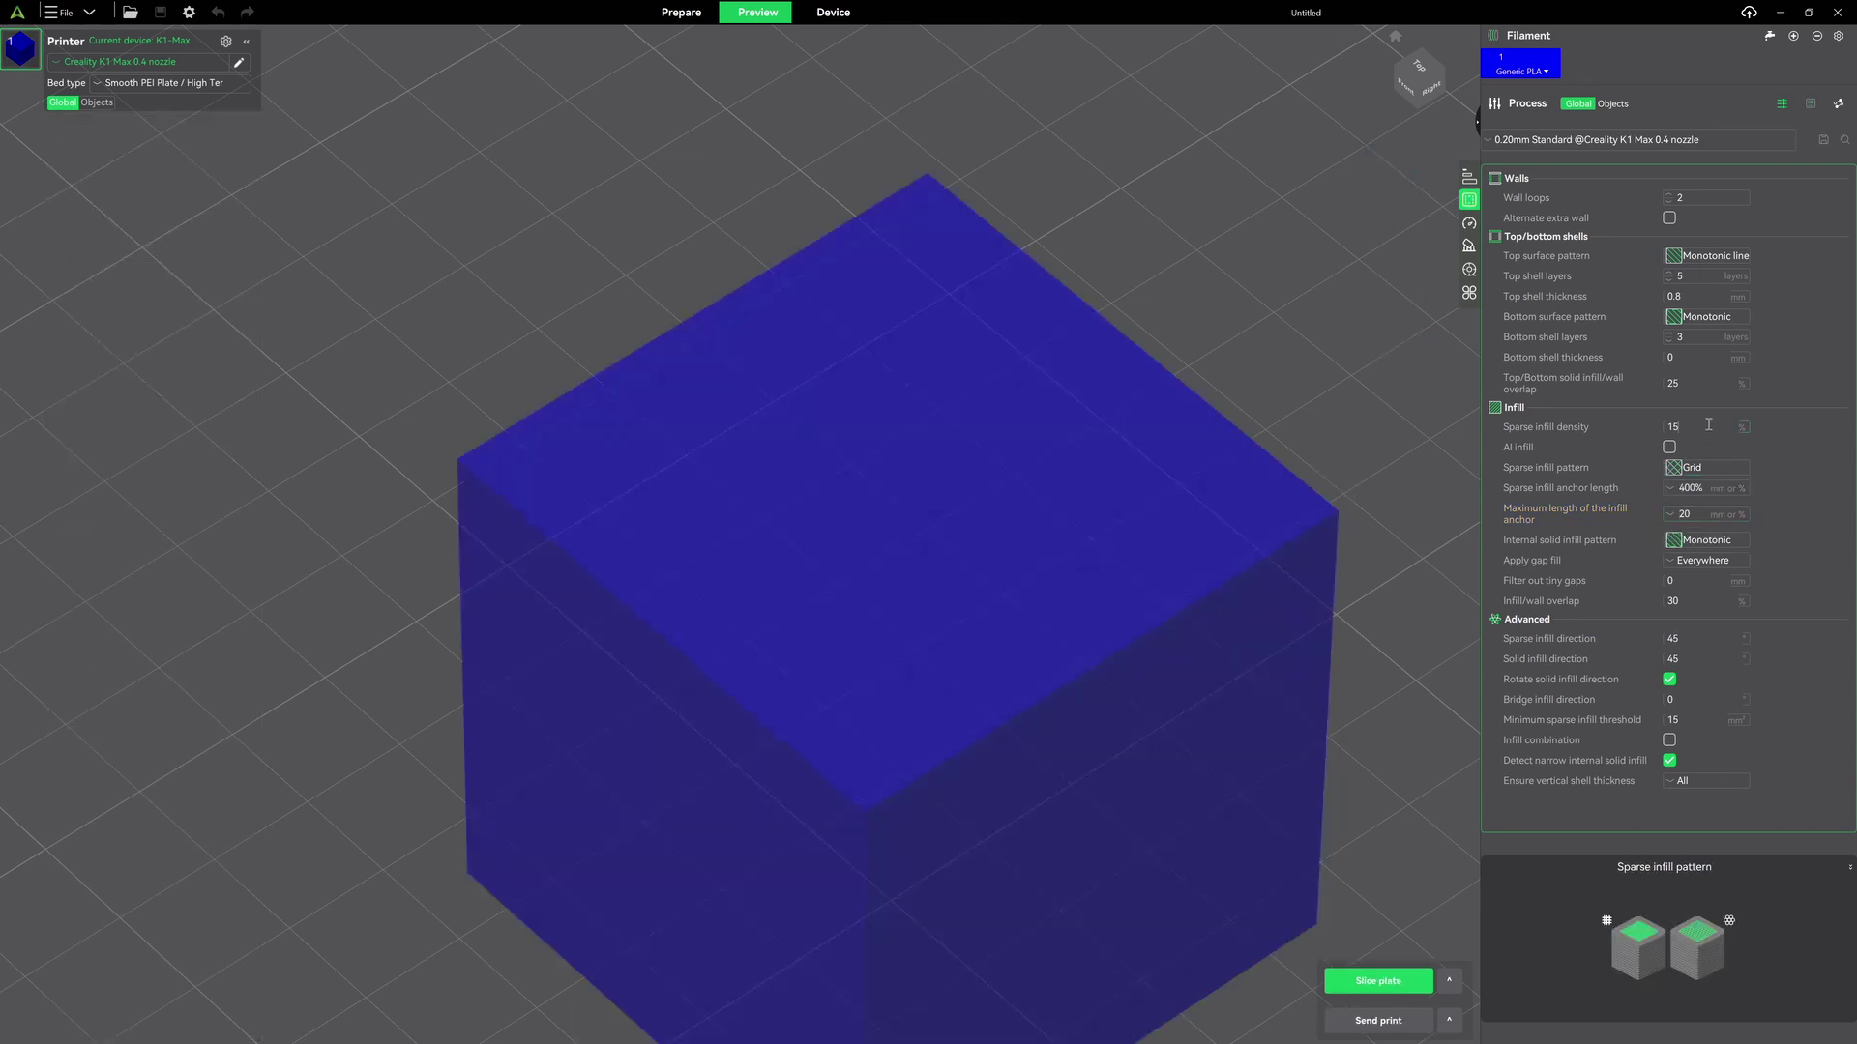
left_click(1664, 426)
type("5")
left_click(1669, 490)
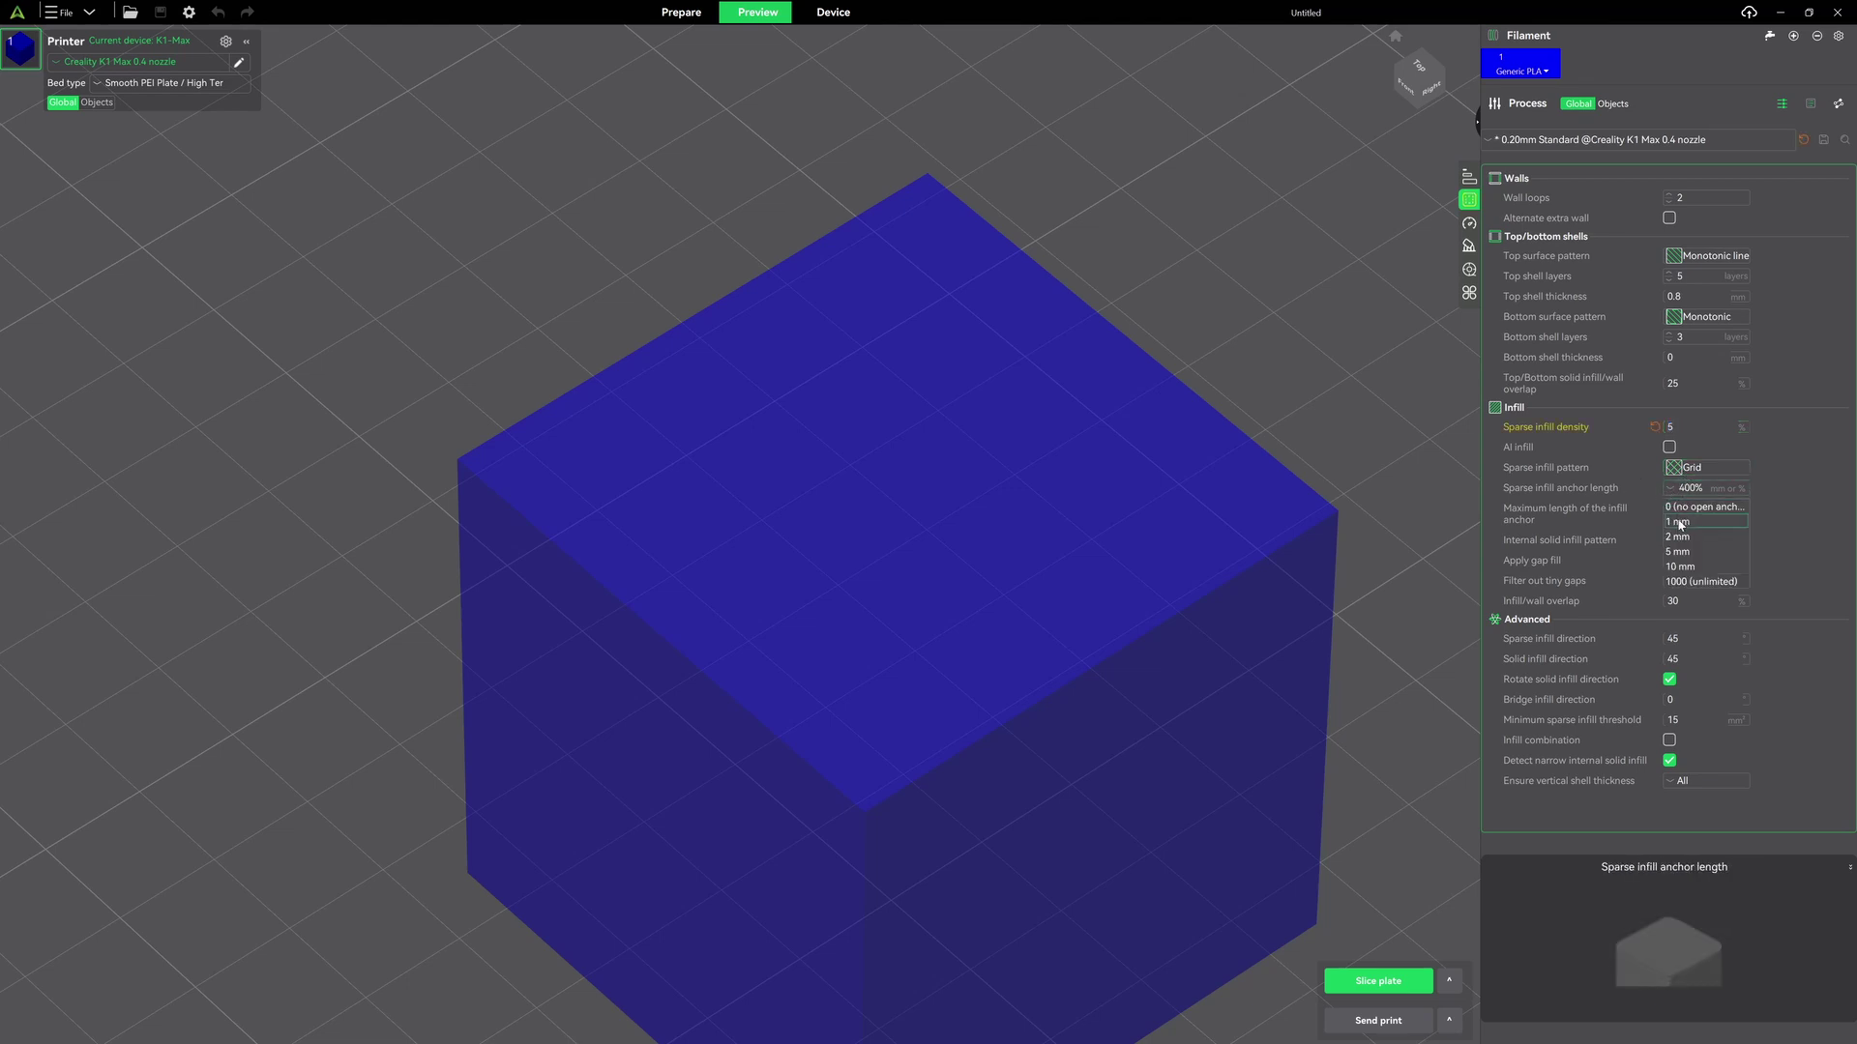
Slice with a 1 mm sparse infill anchor length, then change it to 5 mm.
left_click(1680, 524)
left_click(1390, 983)
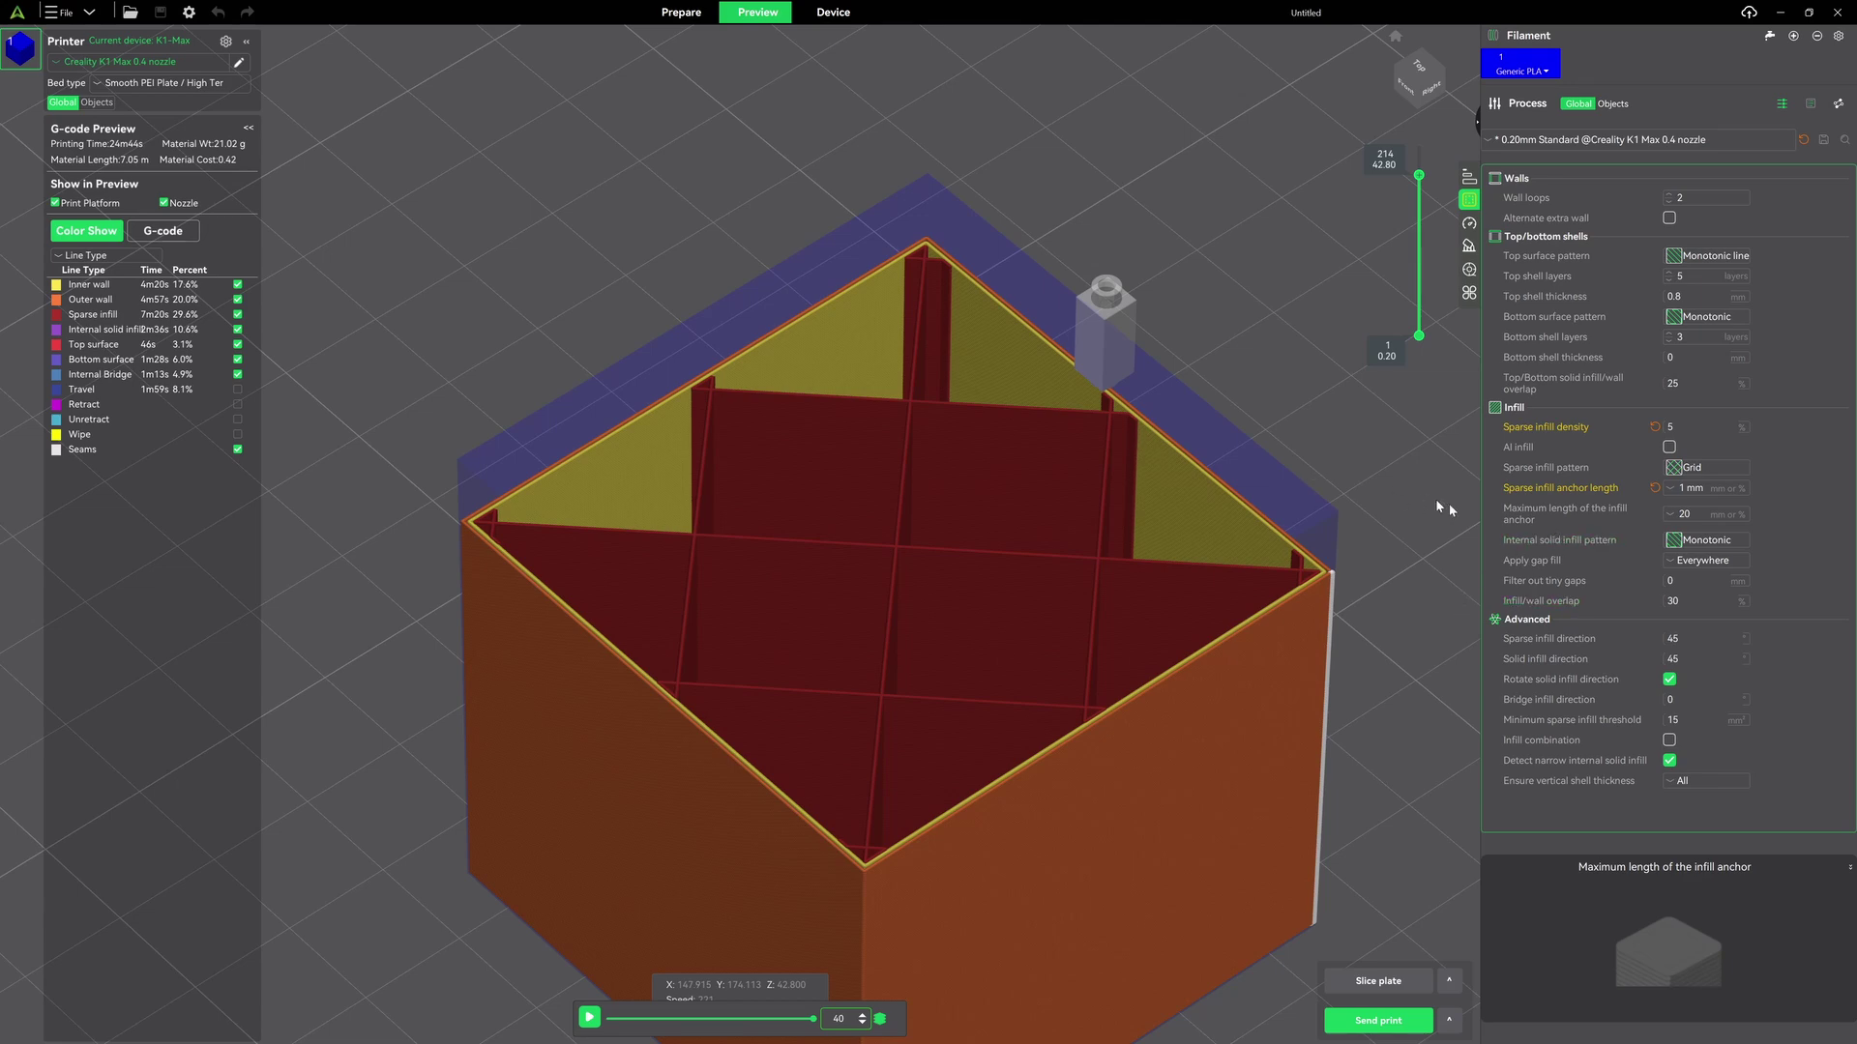
left_click(1670, 489)
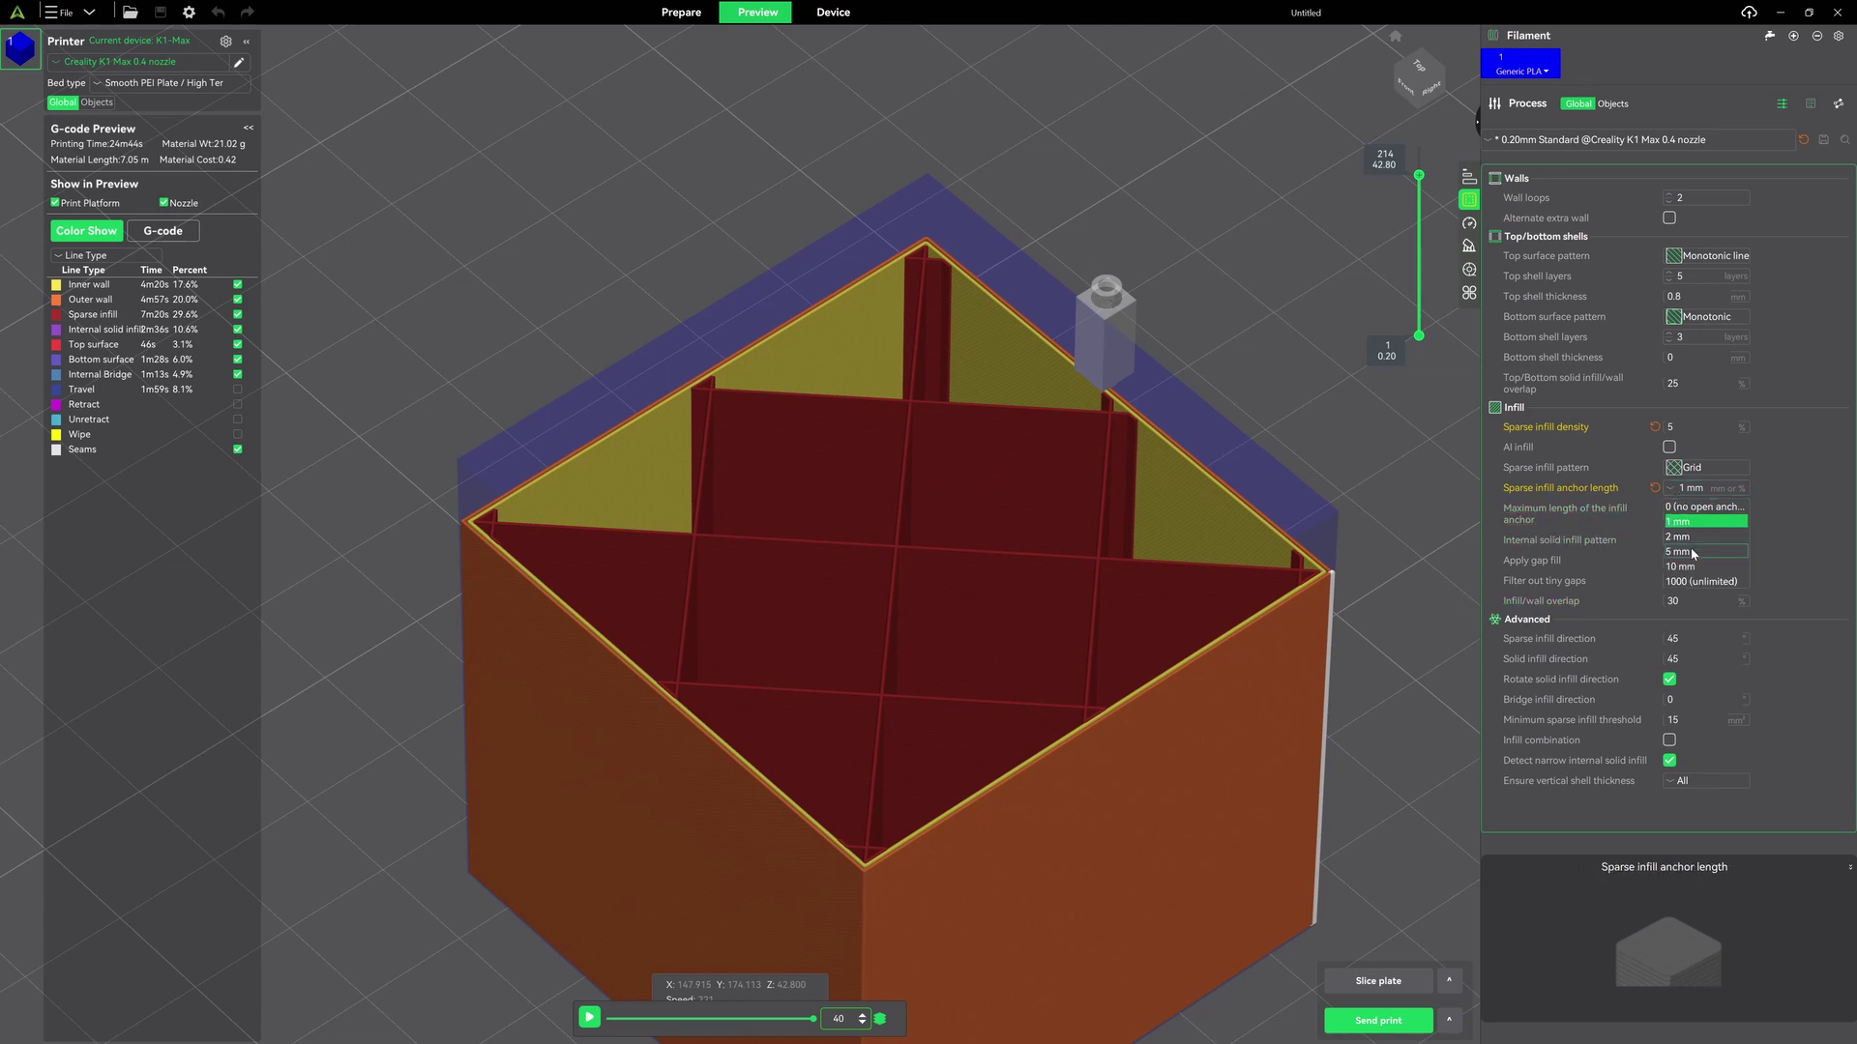
left_click(1687, 559)
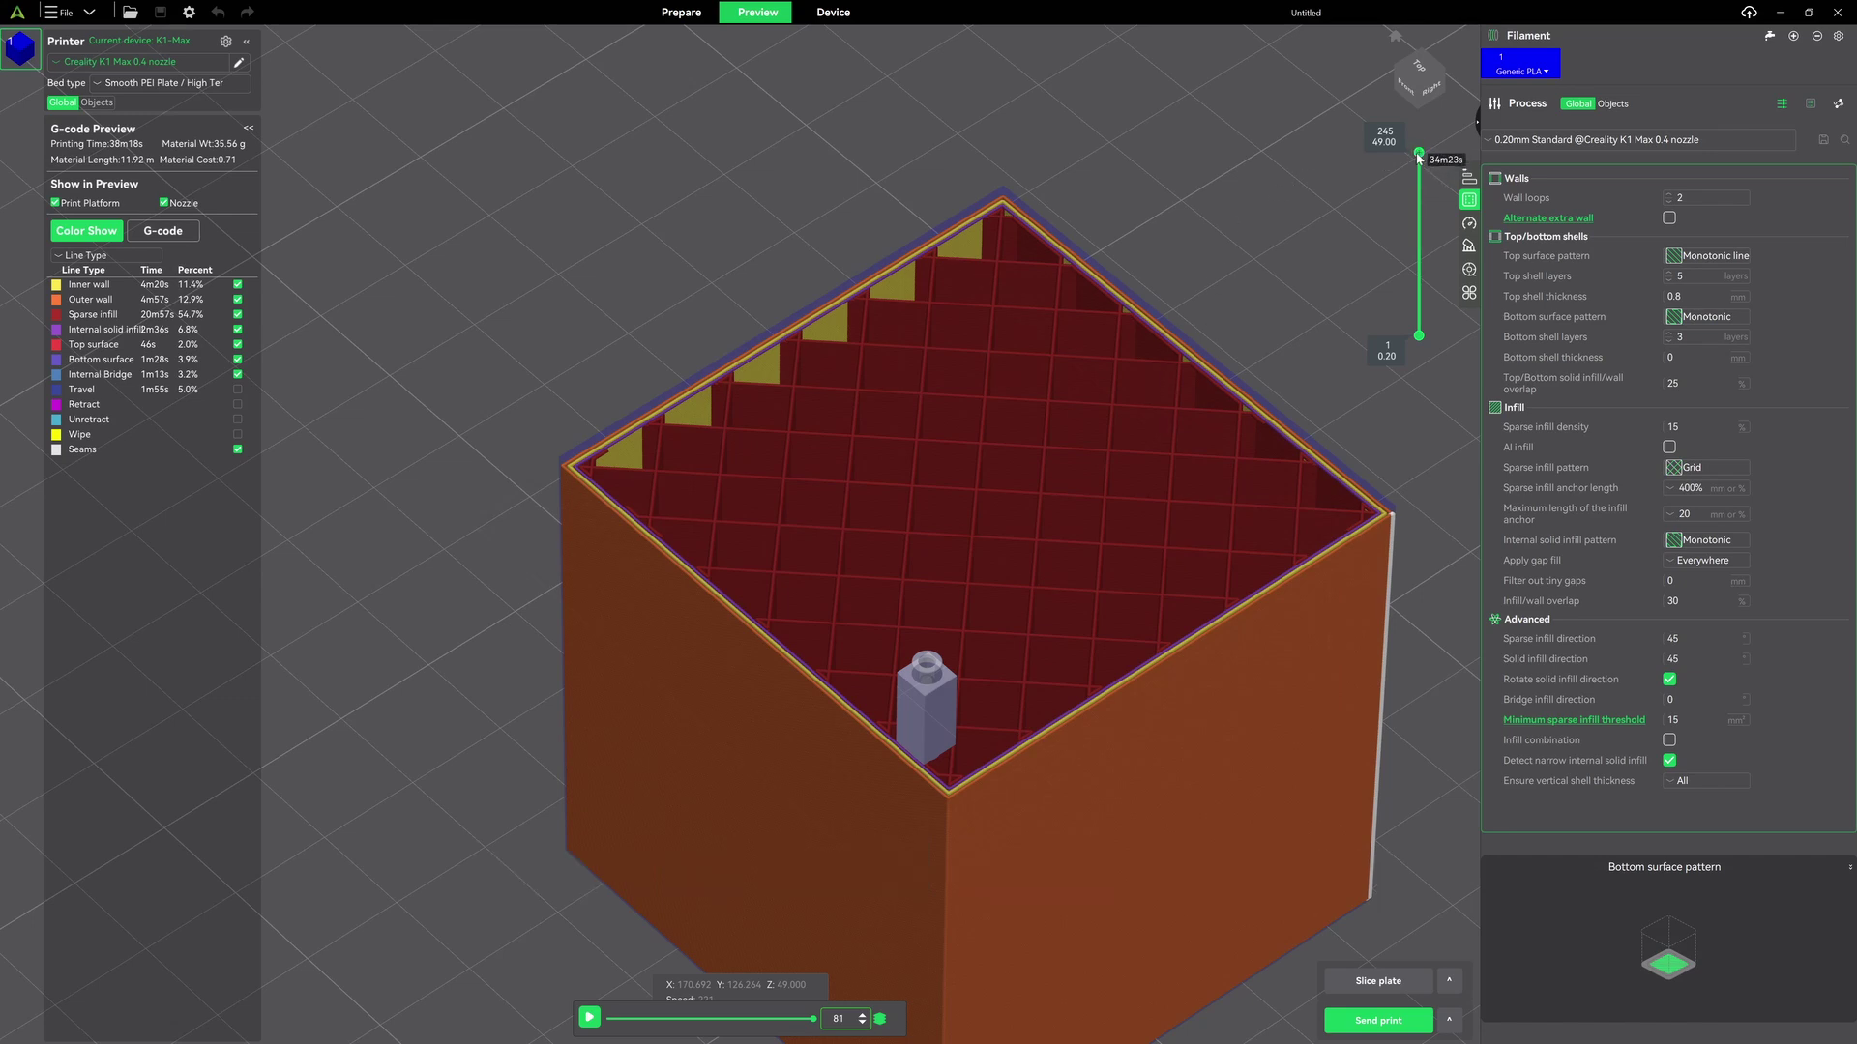
Step the preview from layer 250 down to 248 (49.60) to show the solid layer.
left_click_drag(1418, 153, 1422, 150)
key("Down")
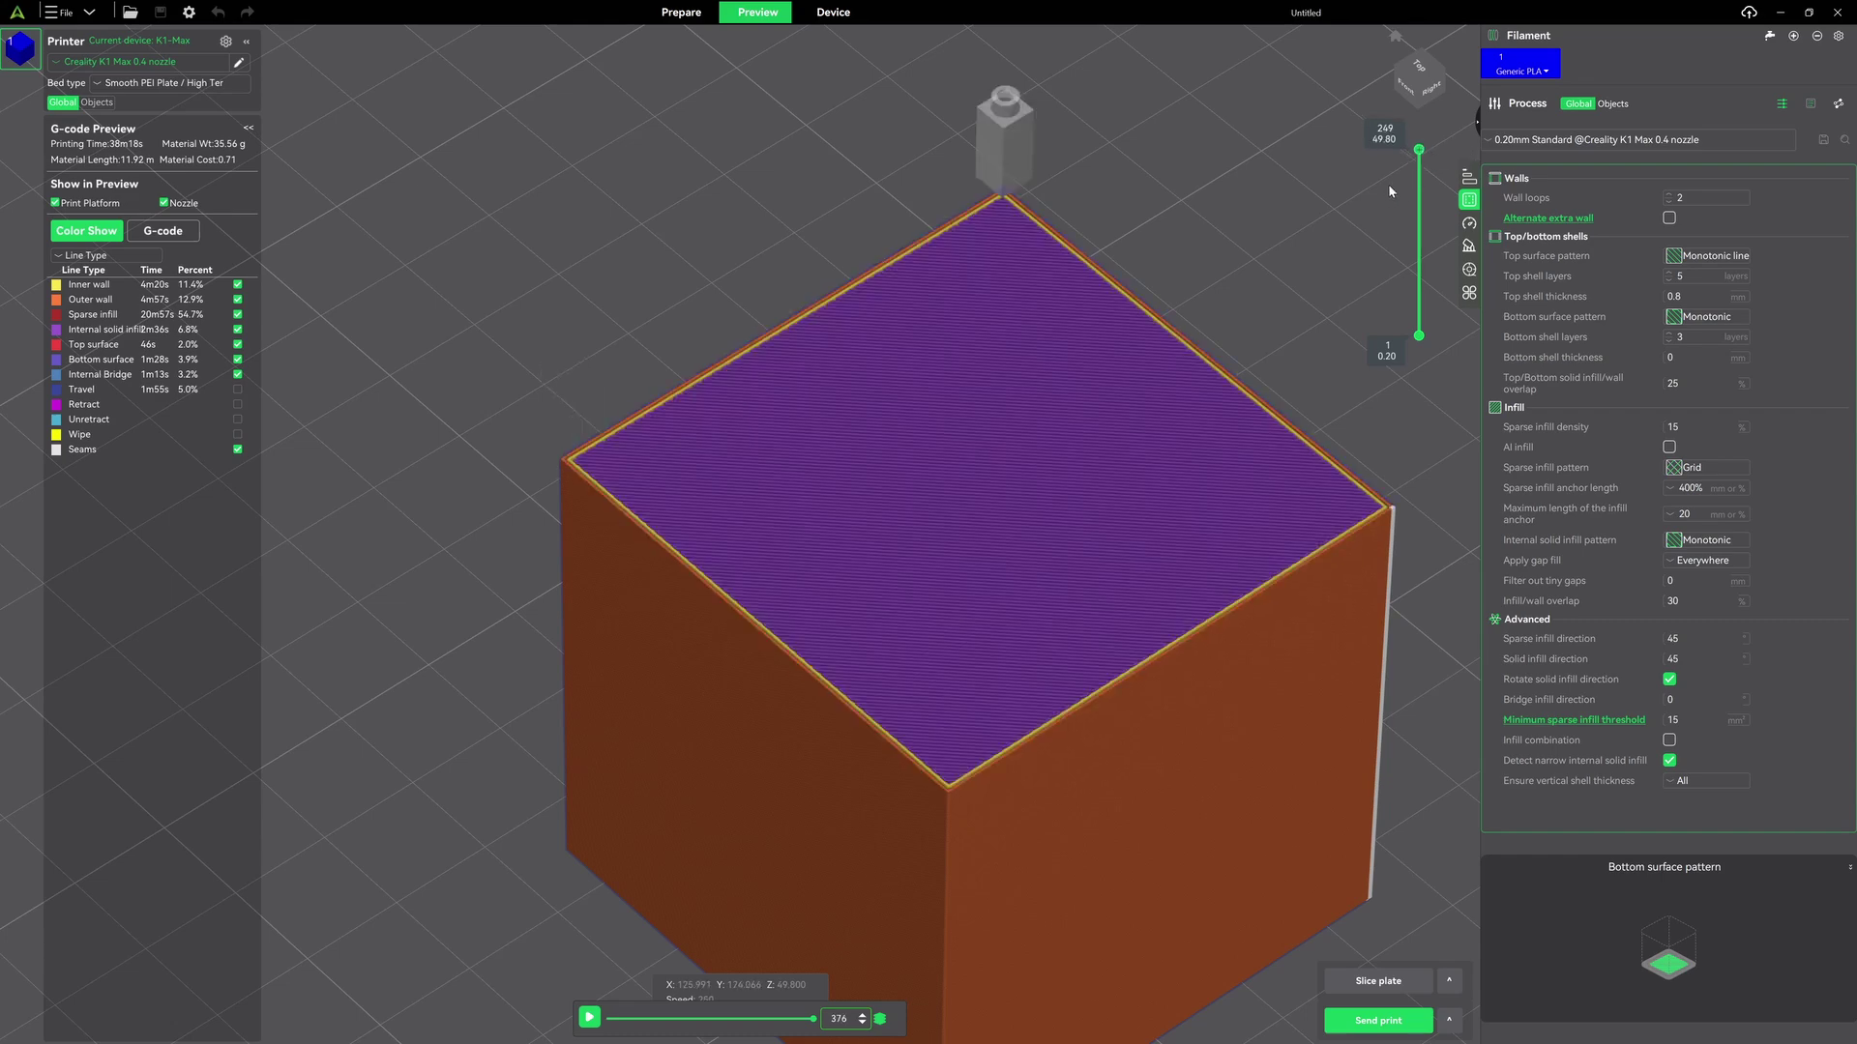
key("Down")
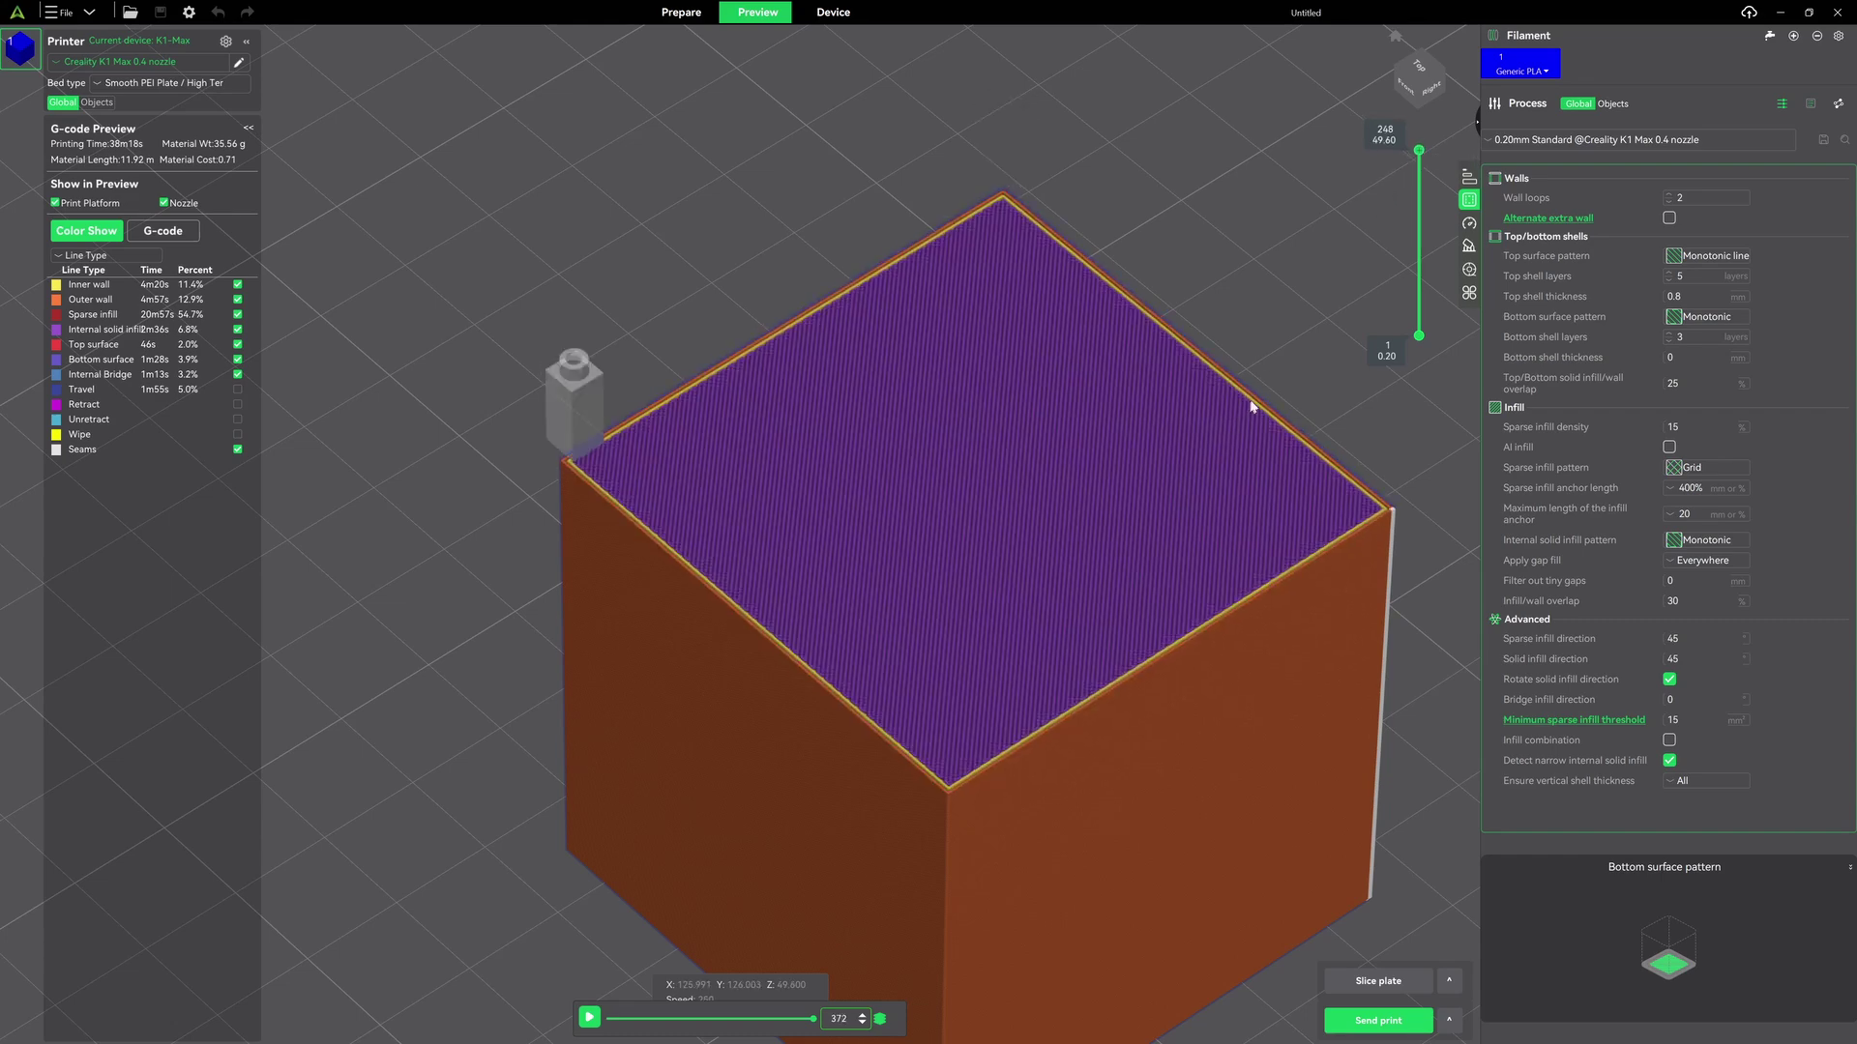
scroll(1302, 357, "down", 1)
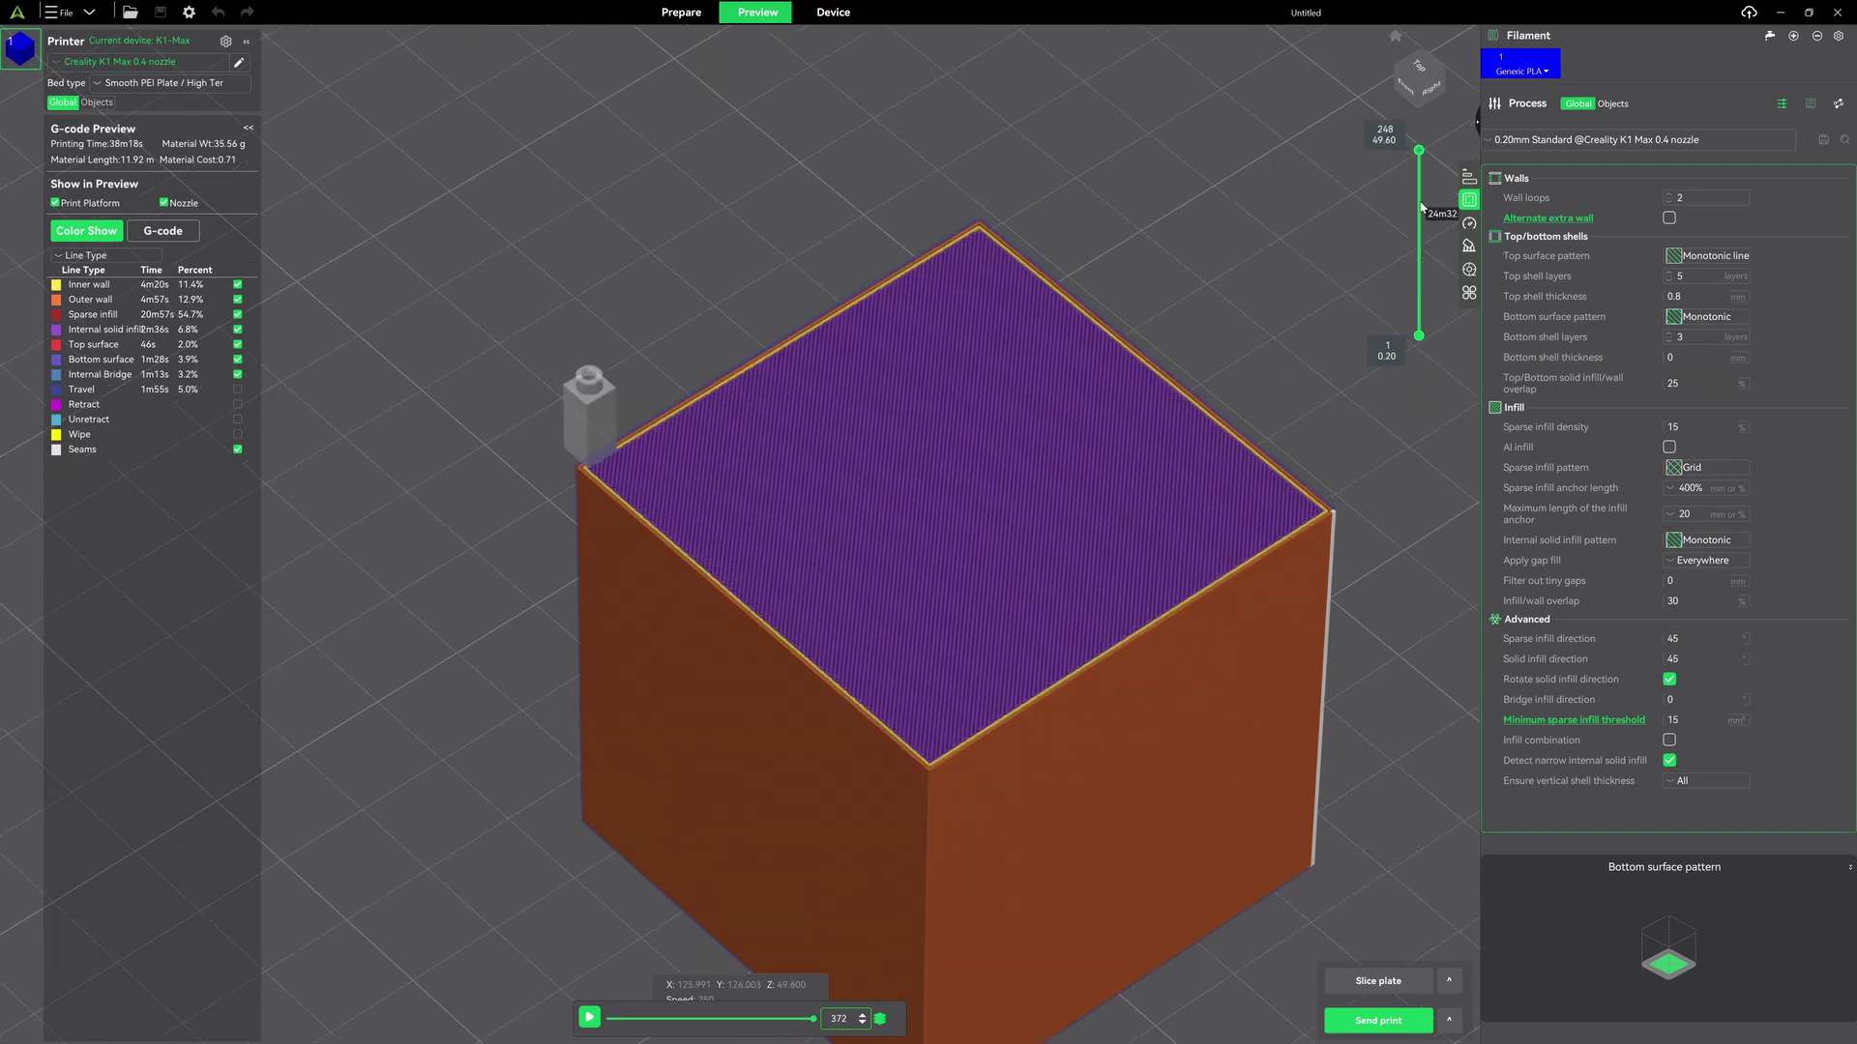
left_click_drag(1419, 152, 1419, 156)
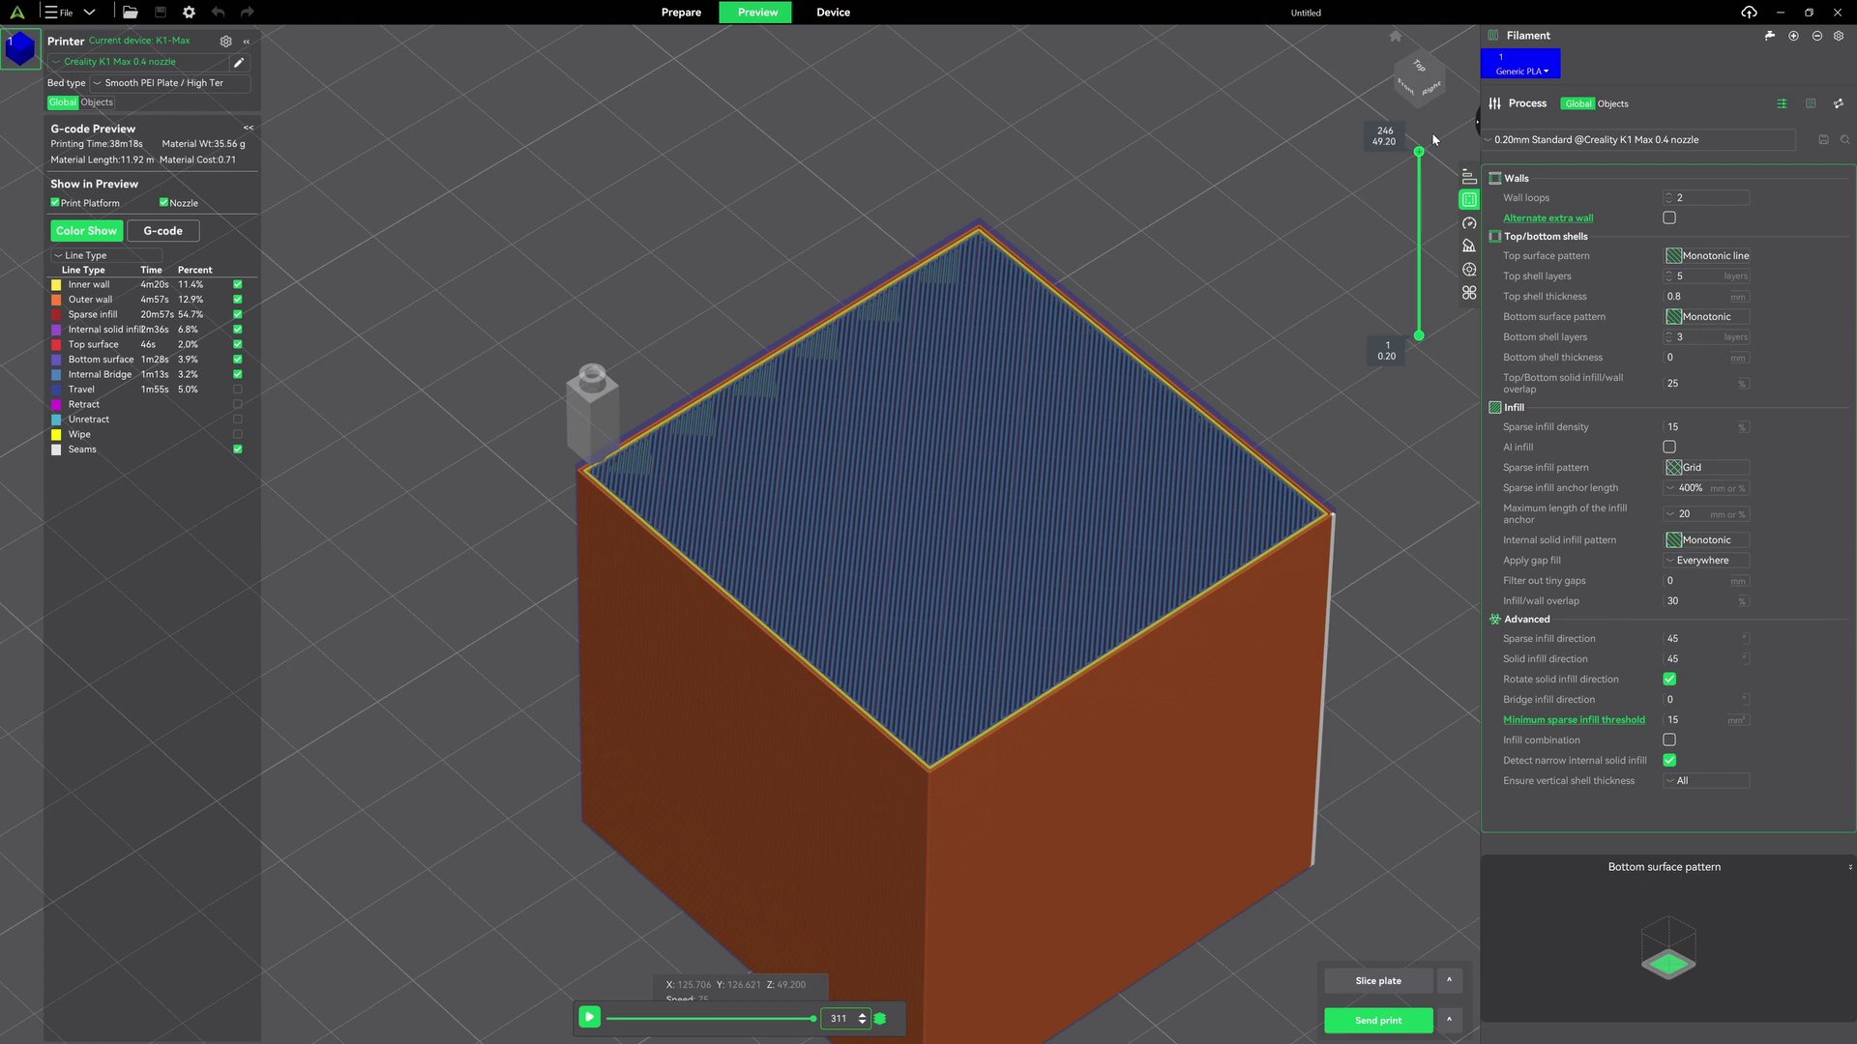
scroll(1420, 154, "up", 2)
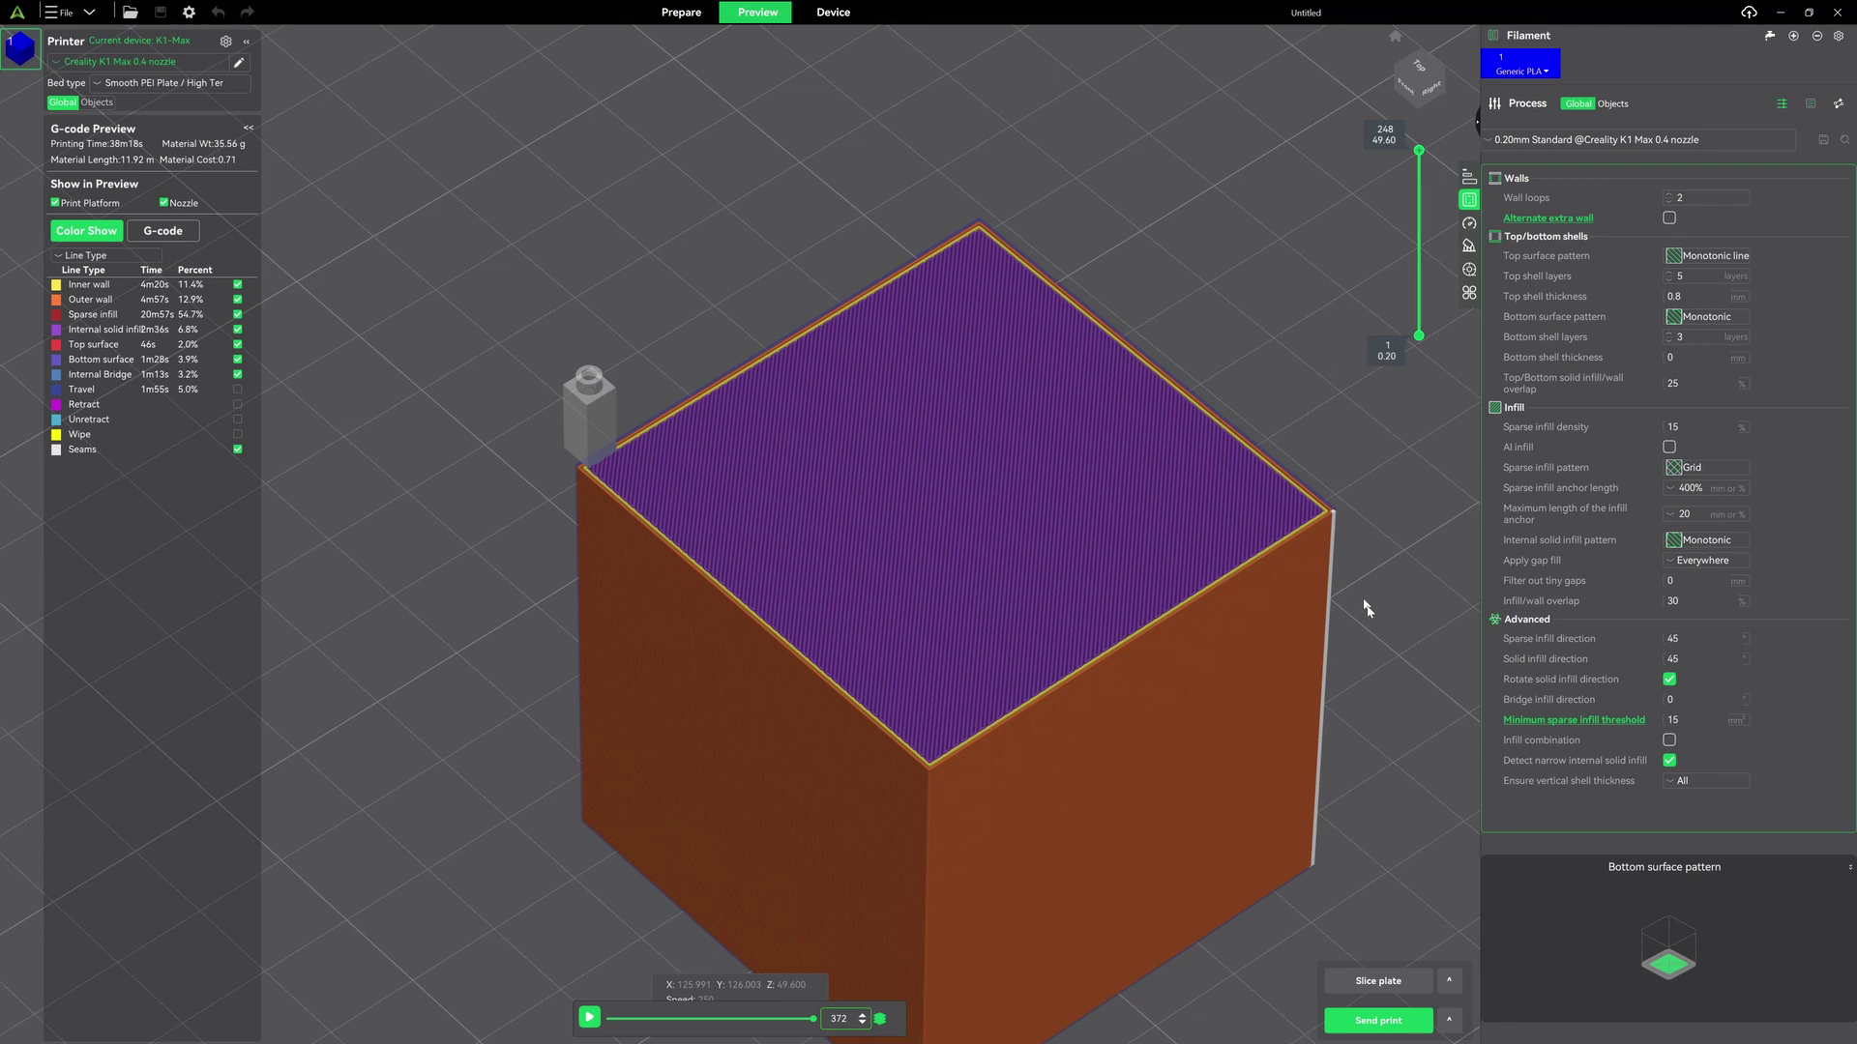
Set the internal solid infill pattern to Concentric.
left_click(1676, 544)
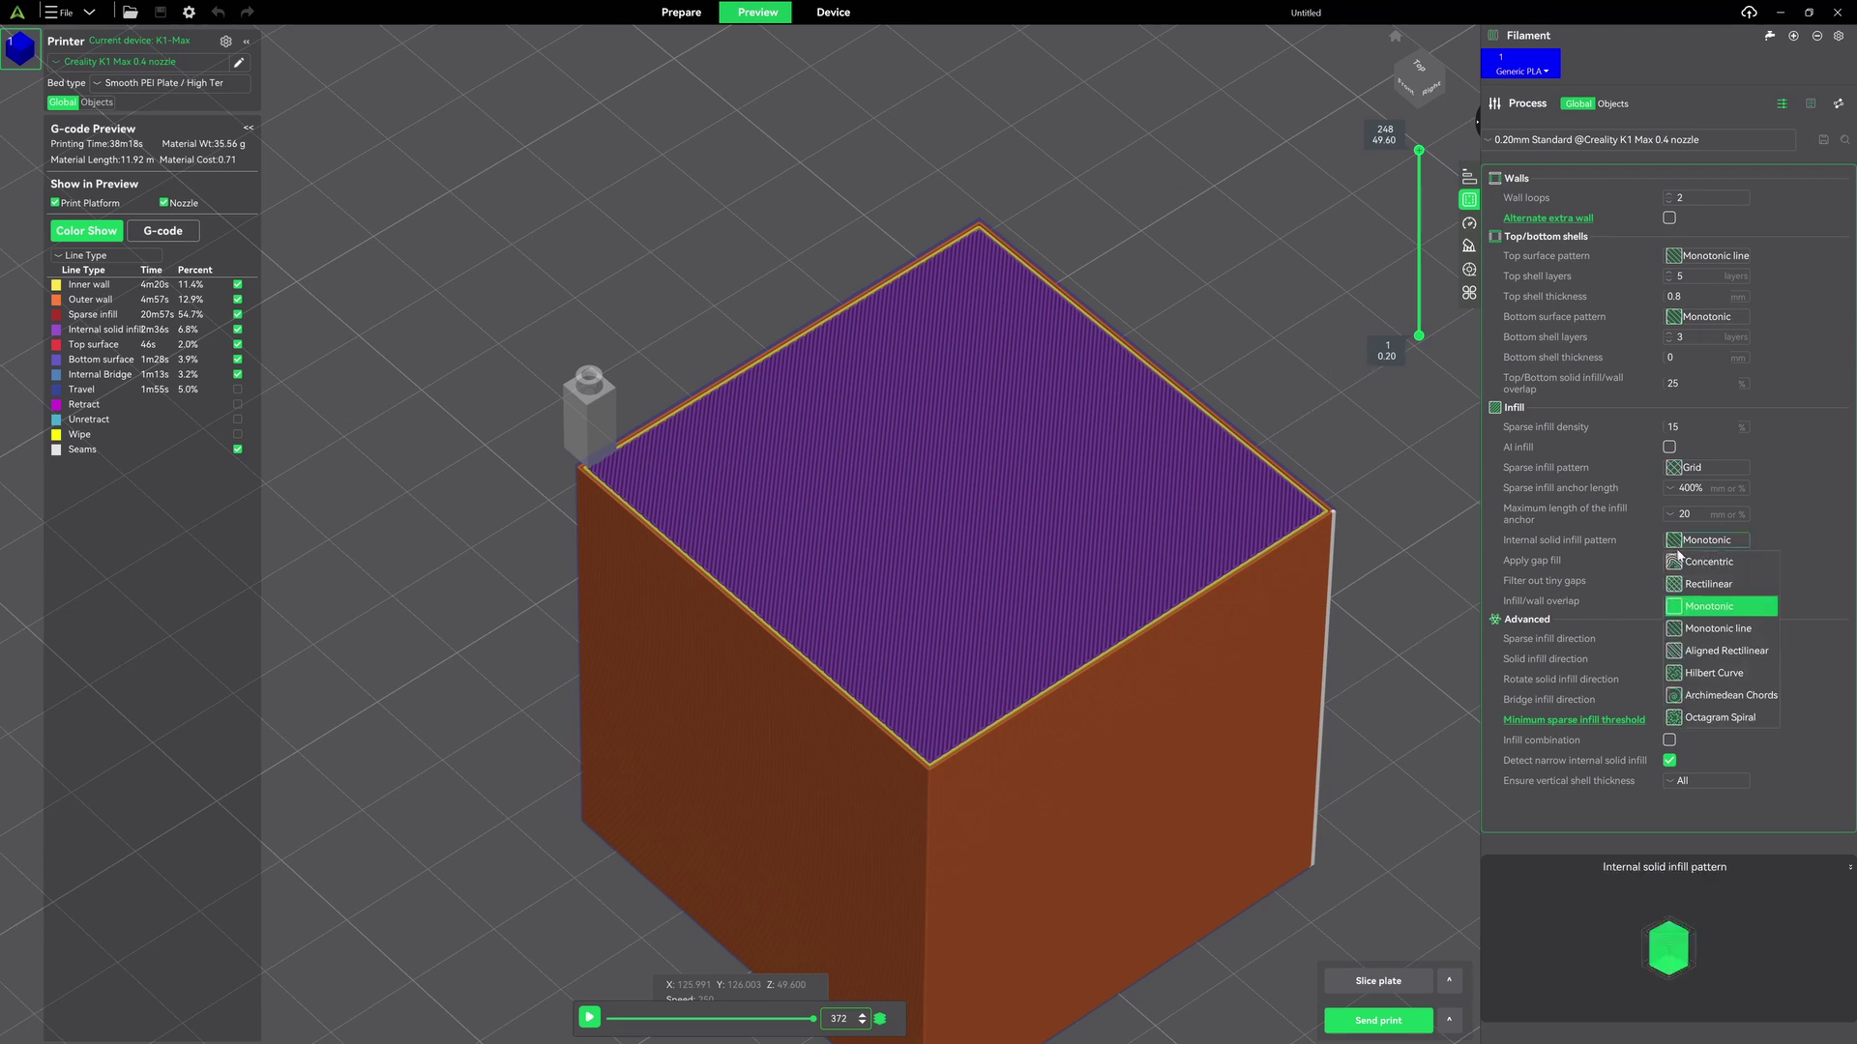
left_click(1692, 561)
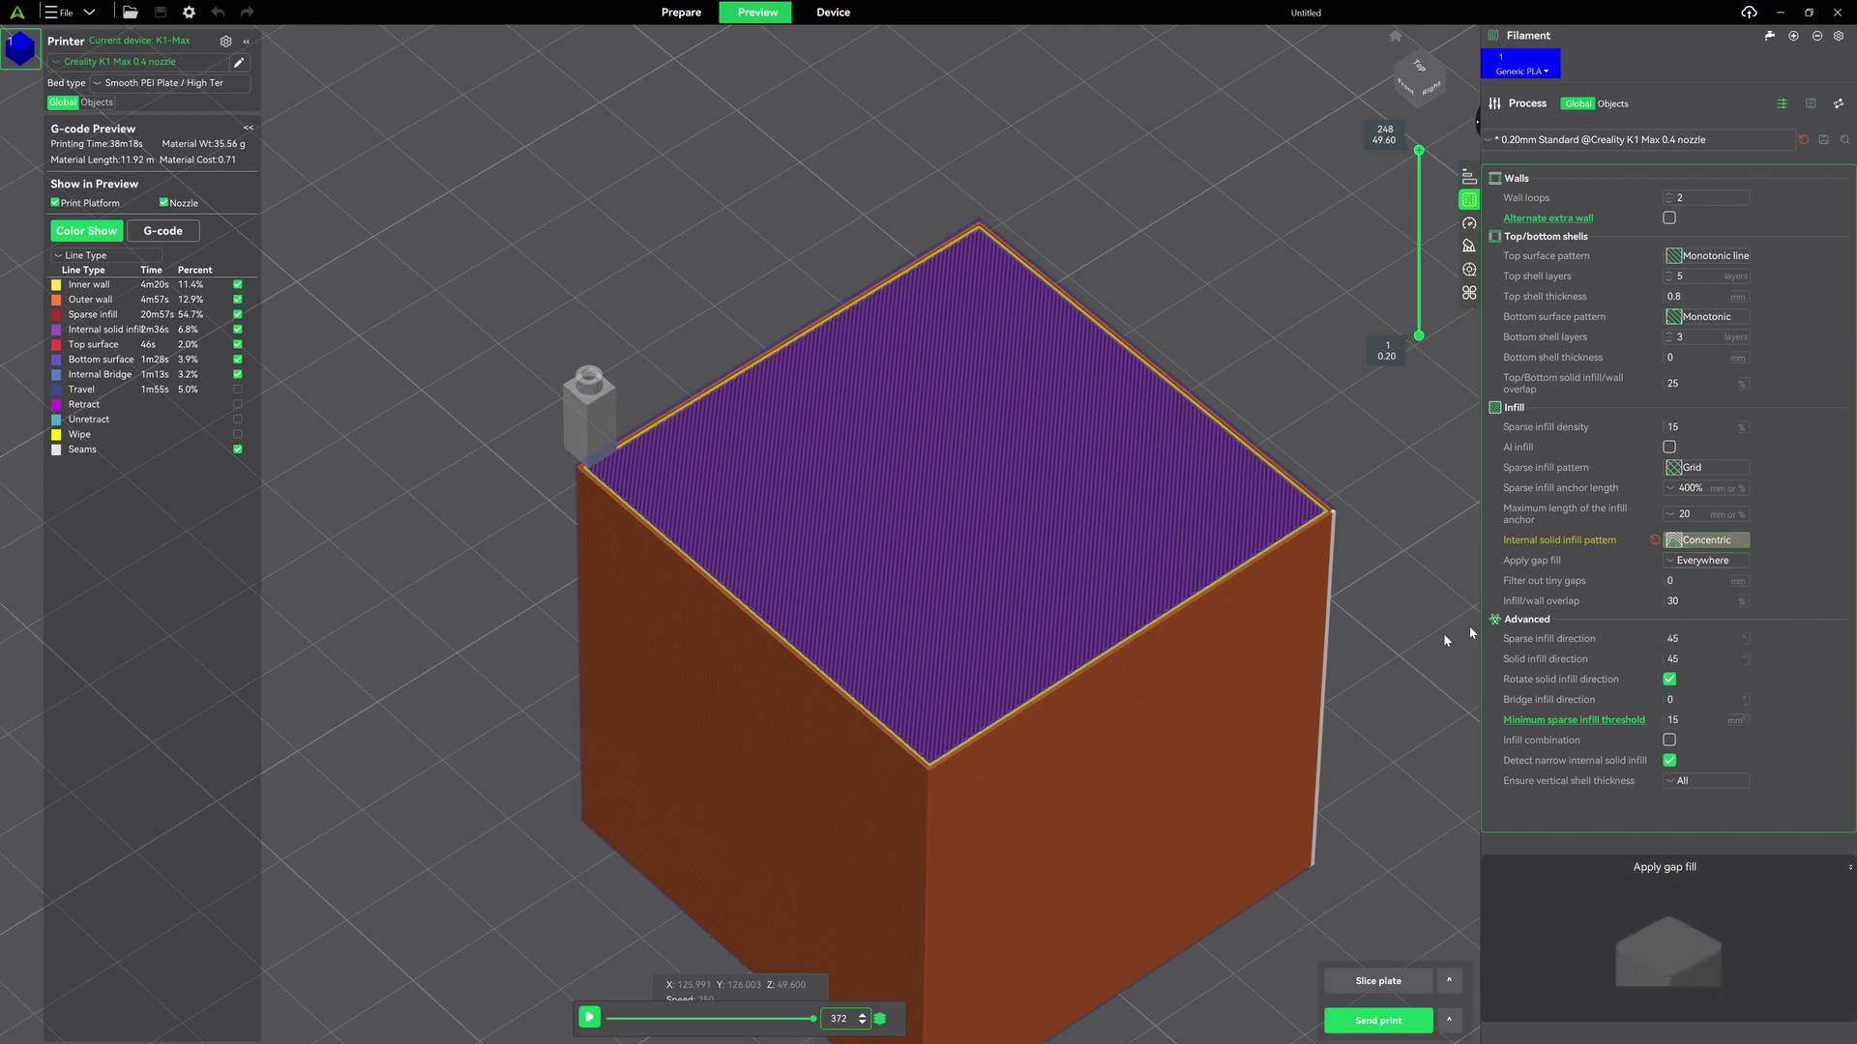
scroll(972, 478, "up", 5)
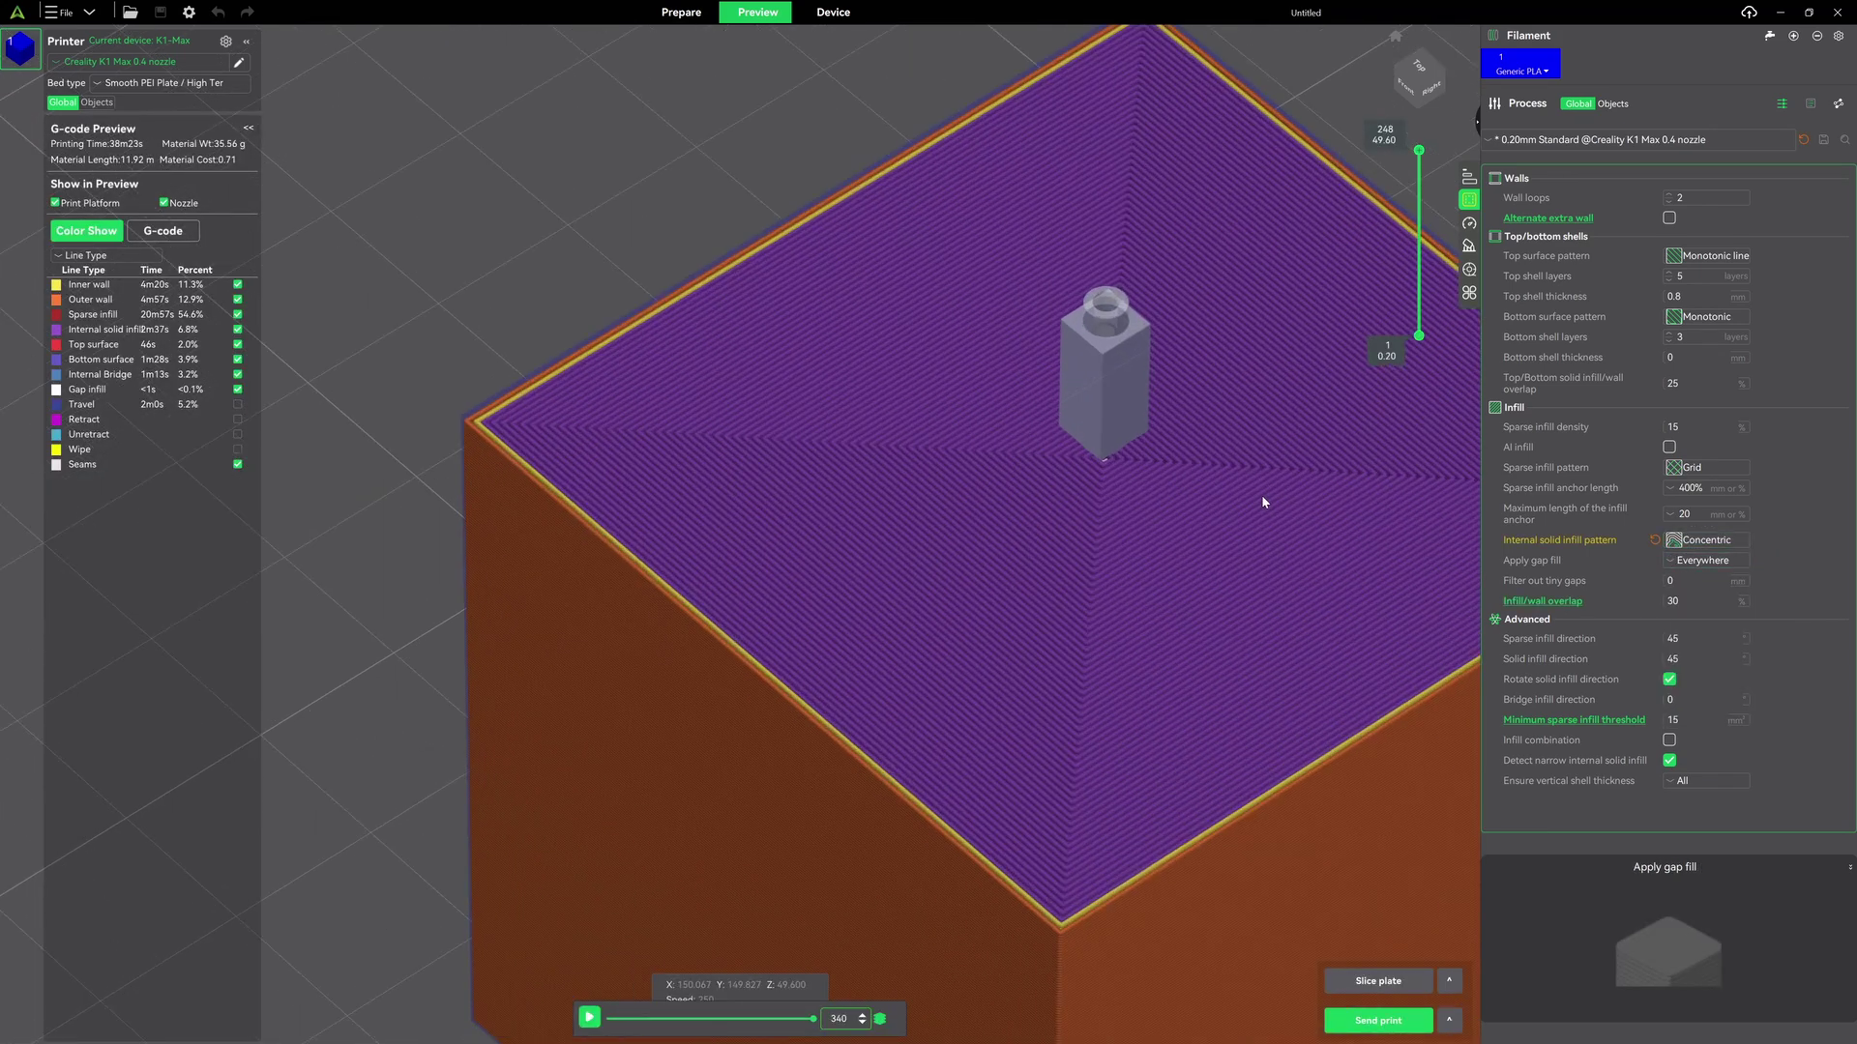
scroll(1248, 497, "up", 2)
Orbit across the cube's top and zoom in to inspect the concentric layers.
left_click_drag(1235, 493, 888, 544)
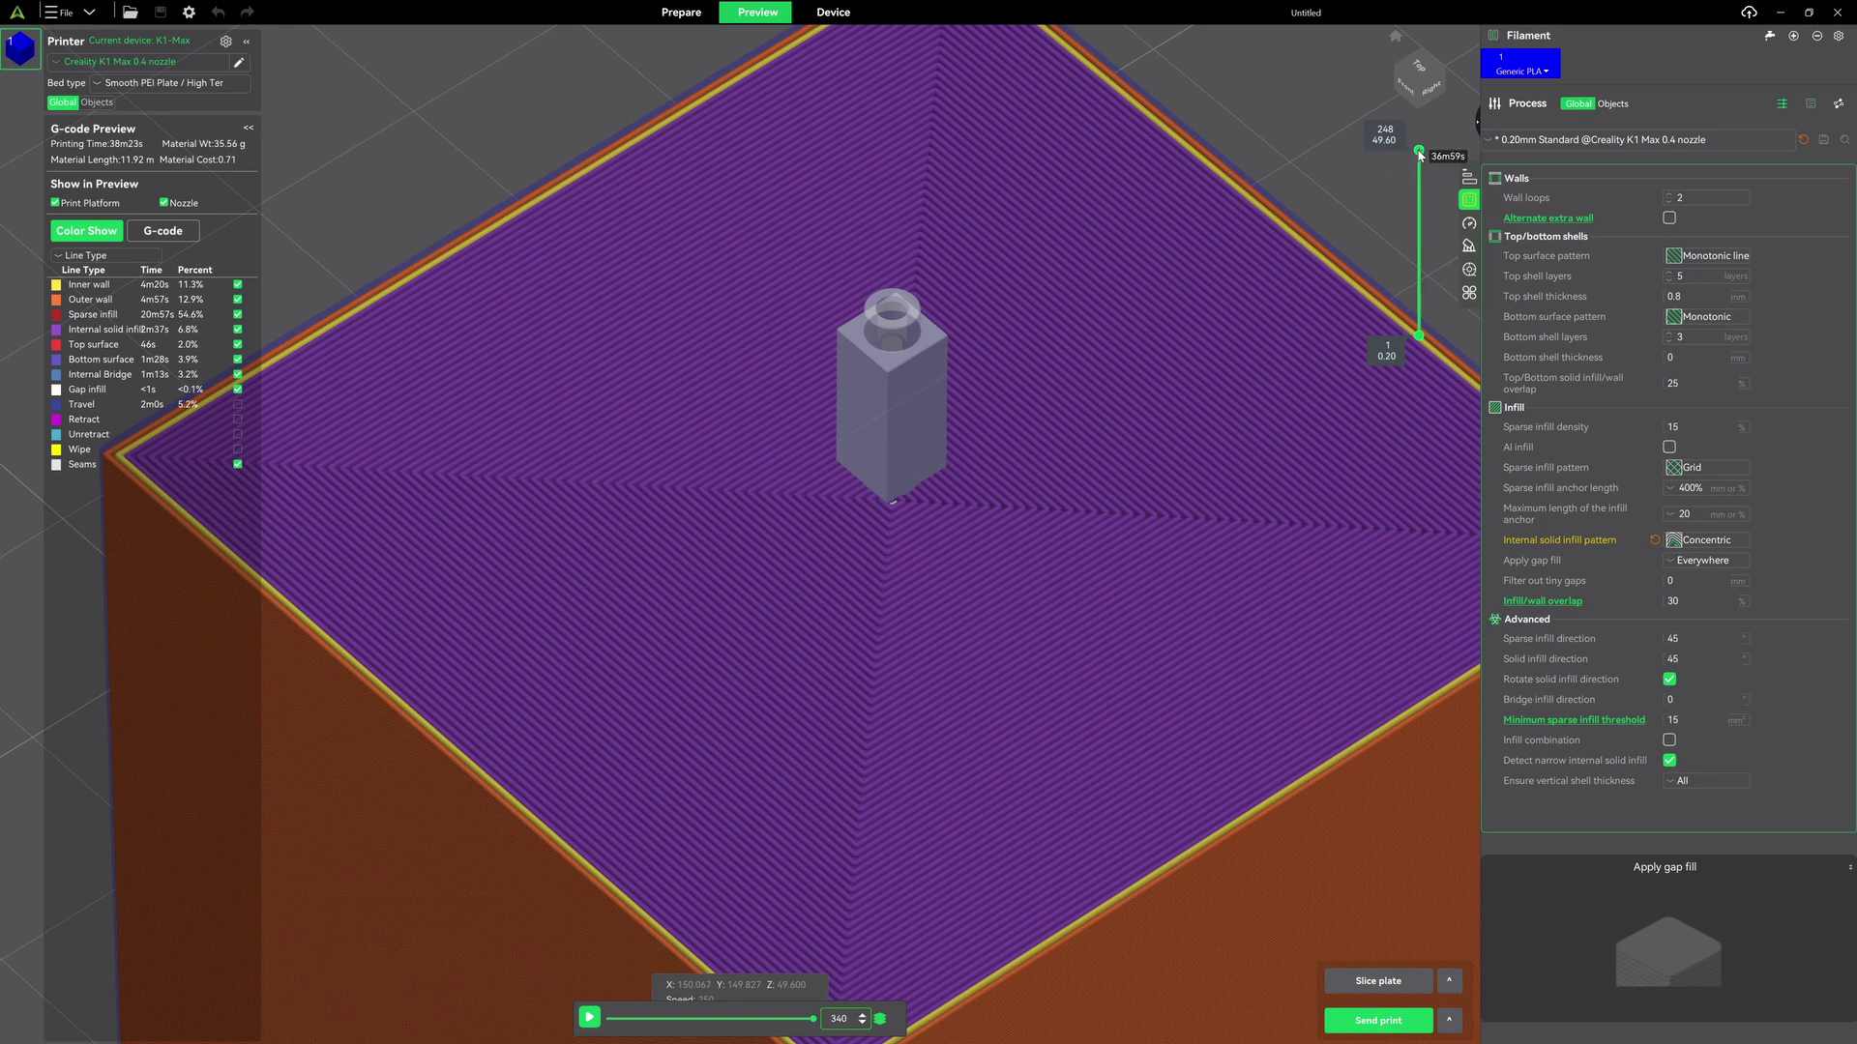
scroll(1419, 155, "down", 5)
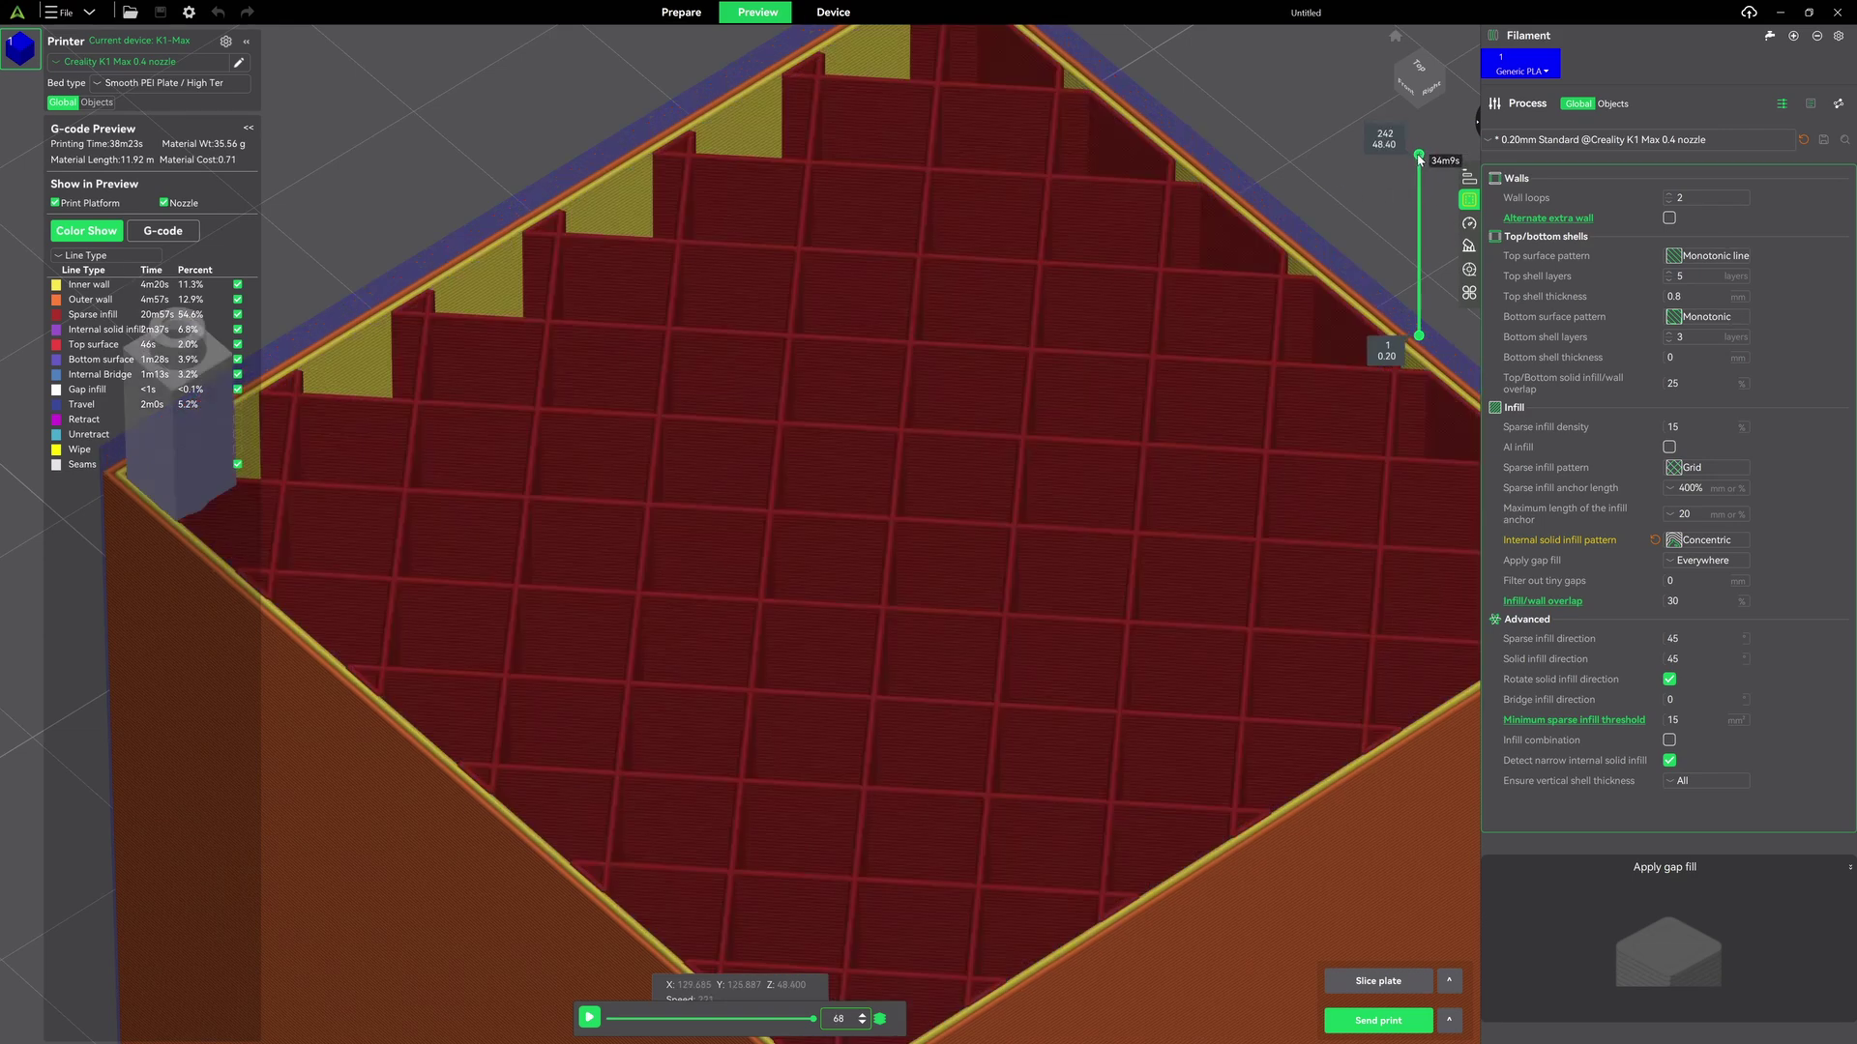
scroll(1389, 182, "up", 3)
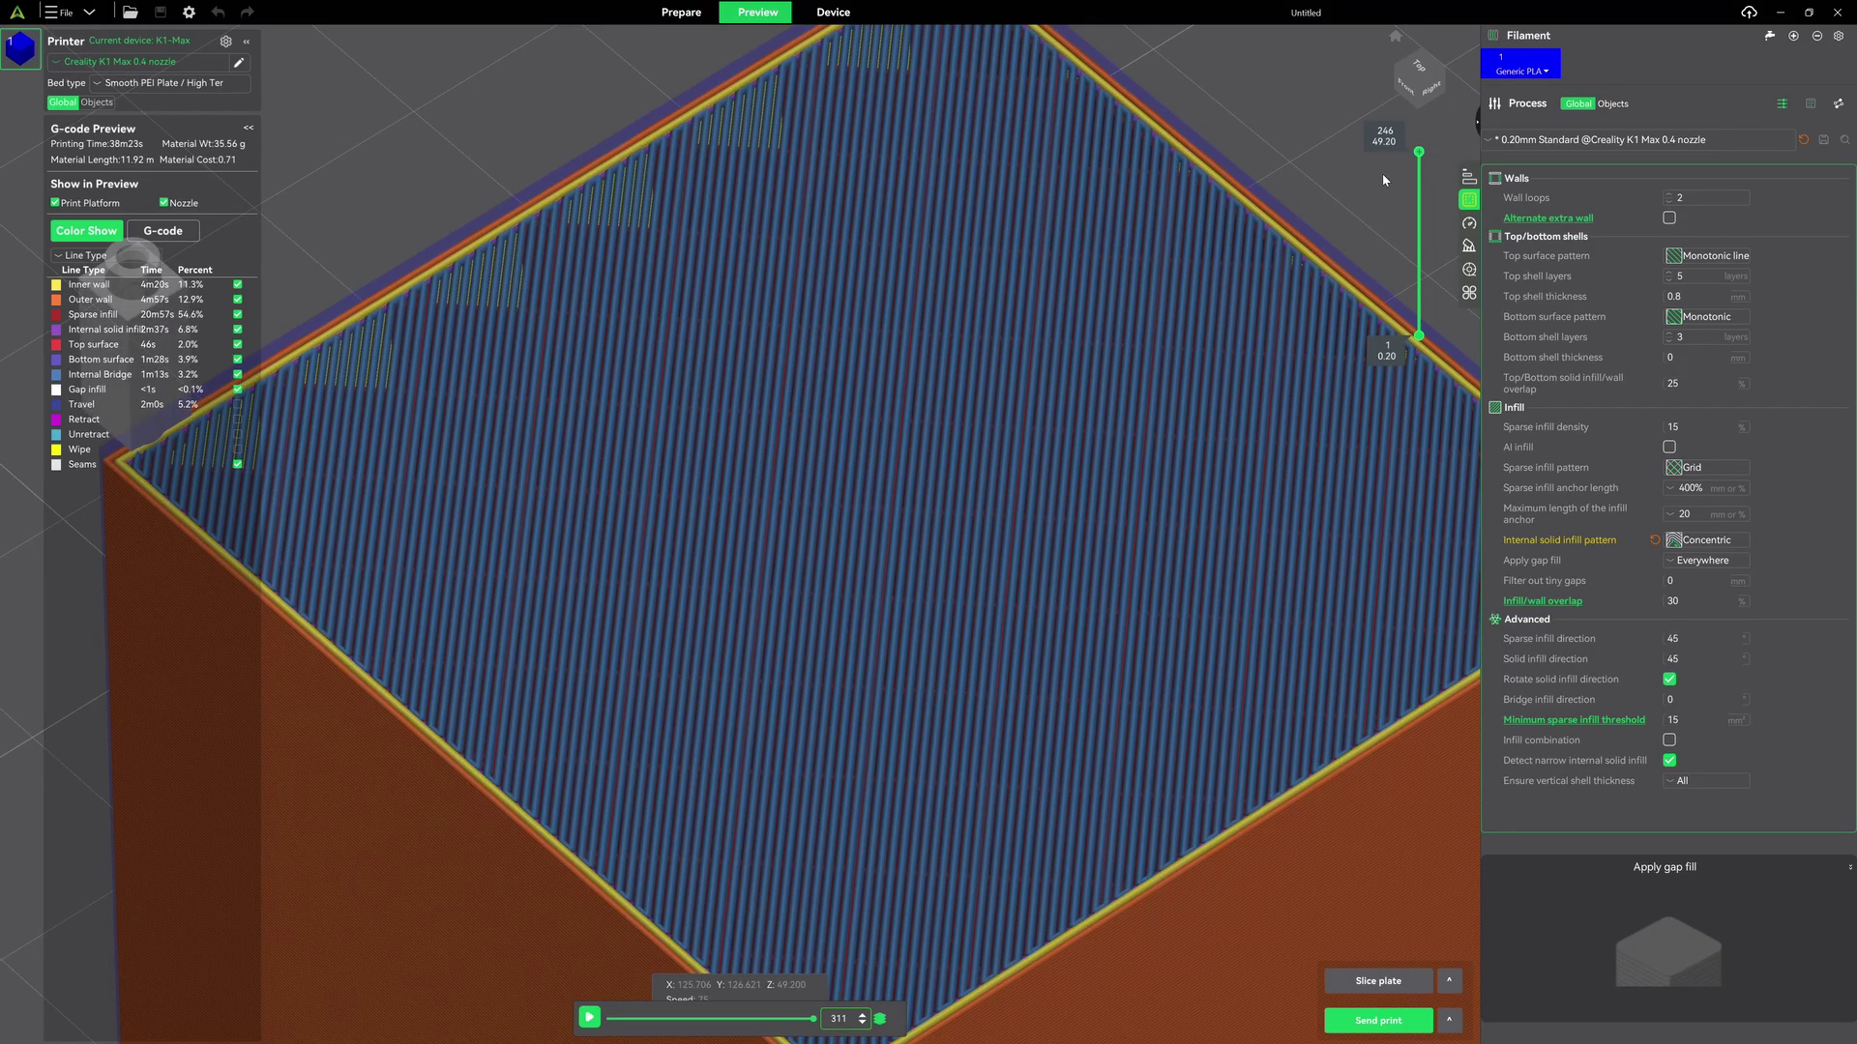
scroll(1383, 172, "up", 1)
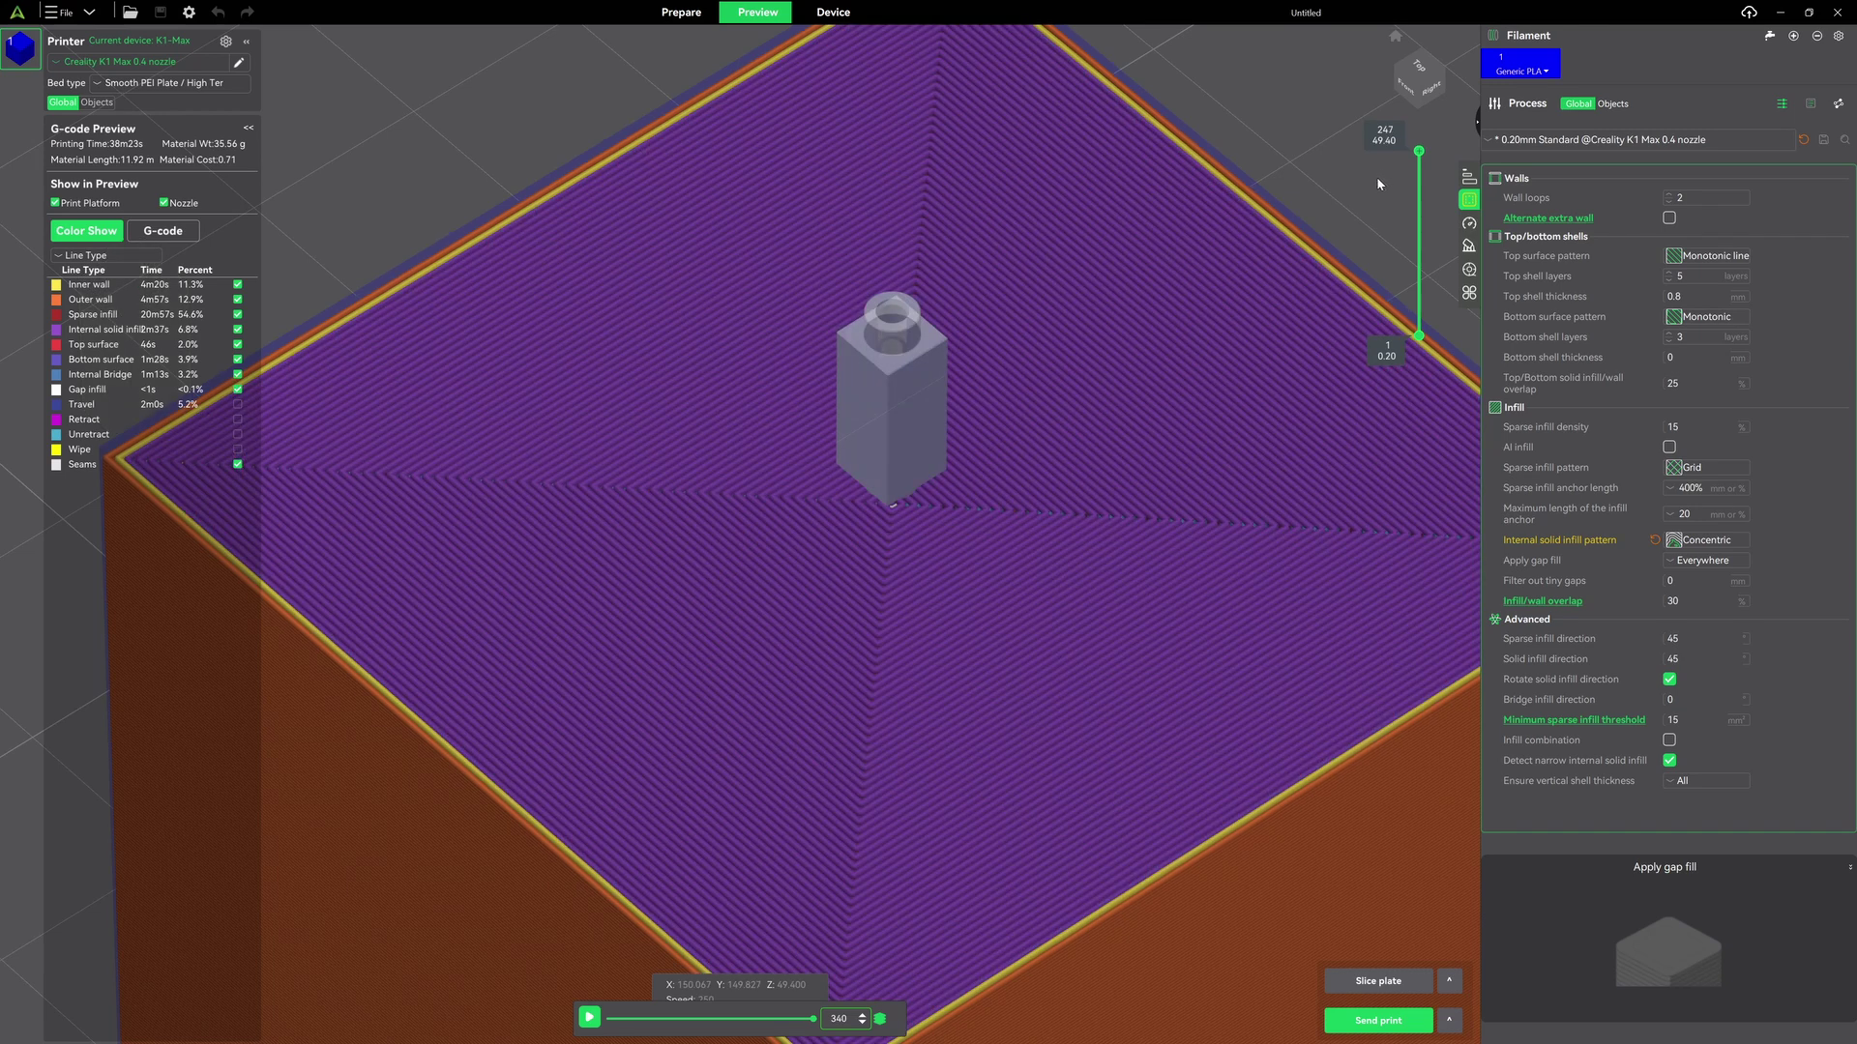
scroll(1375, 183, "up", 1)
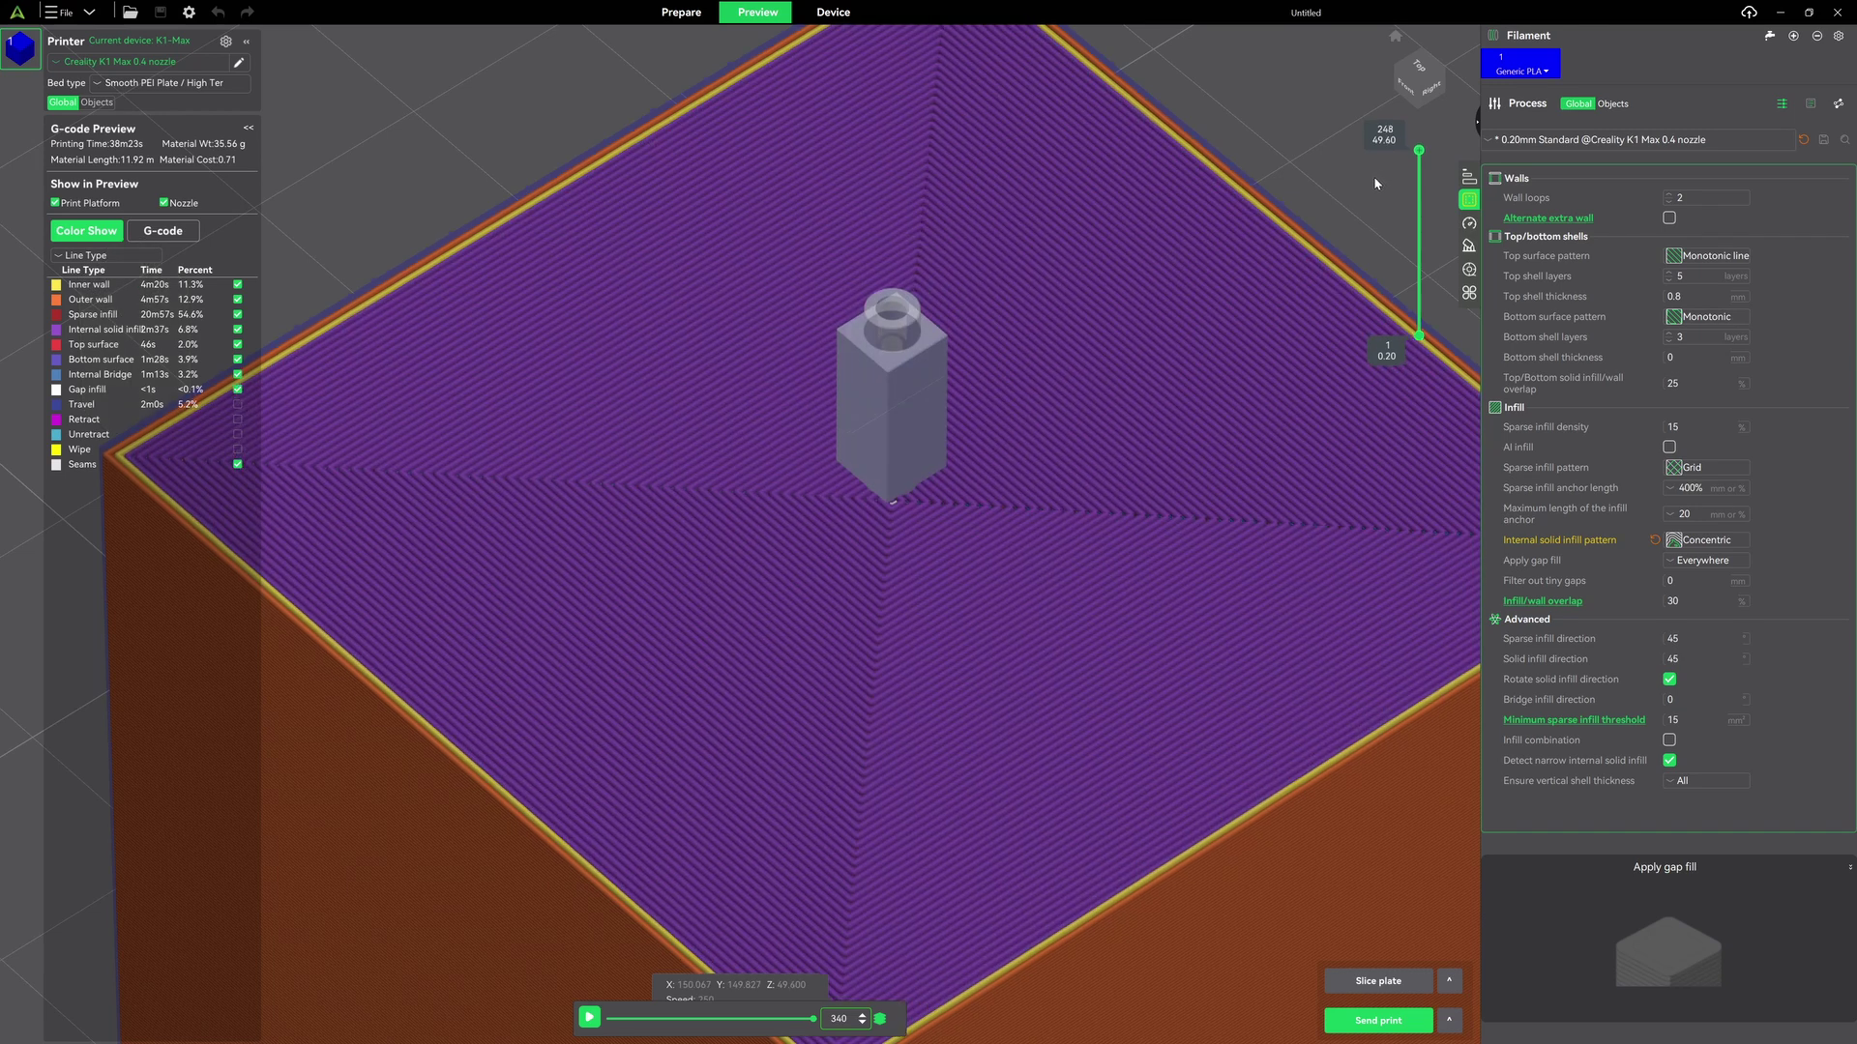
scroll(1377, 183, "up", 1)
scroll(1373, 176, "up", 1)
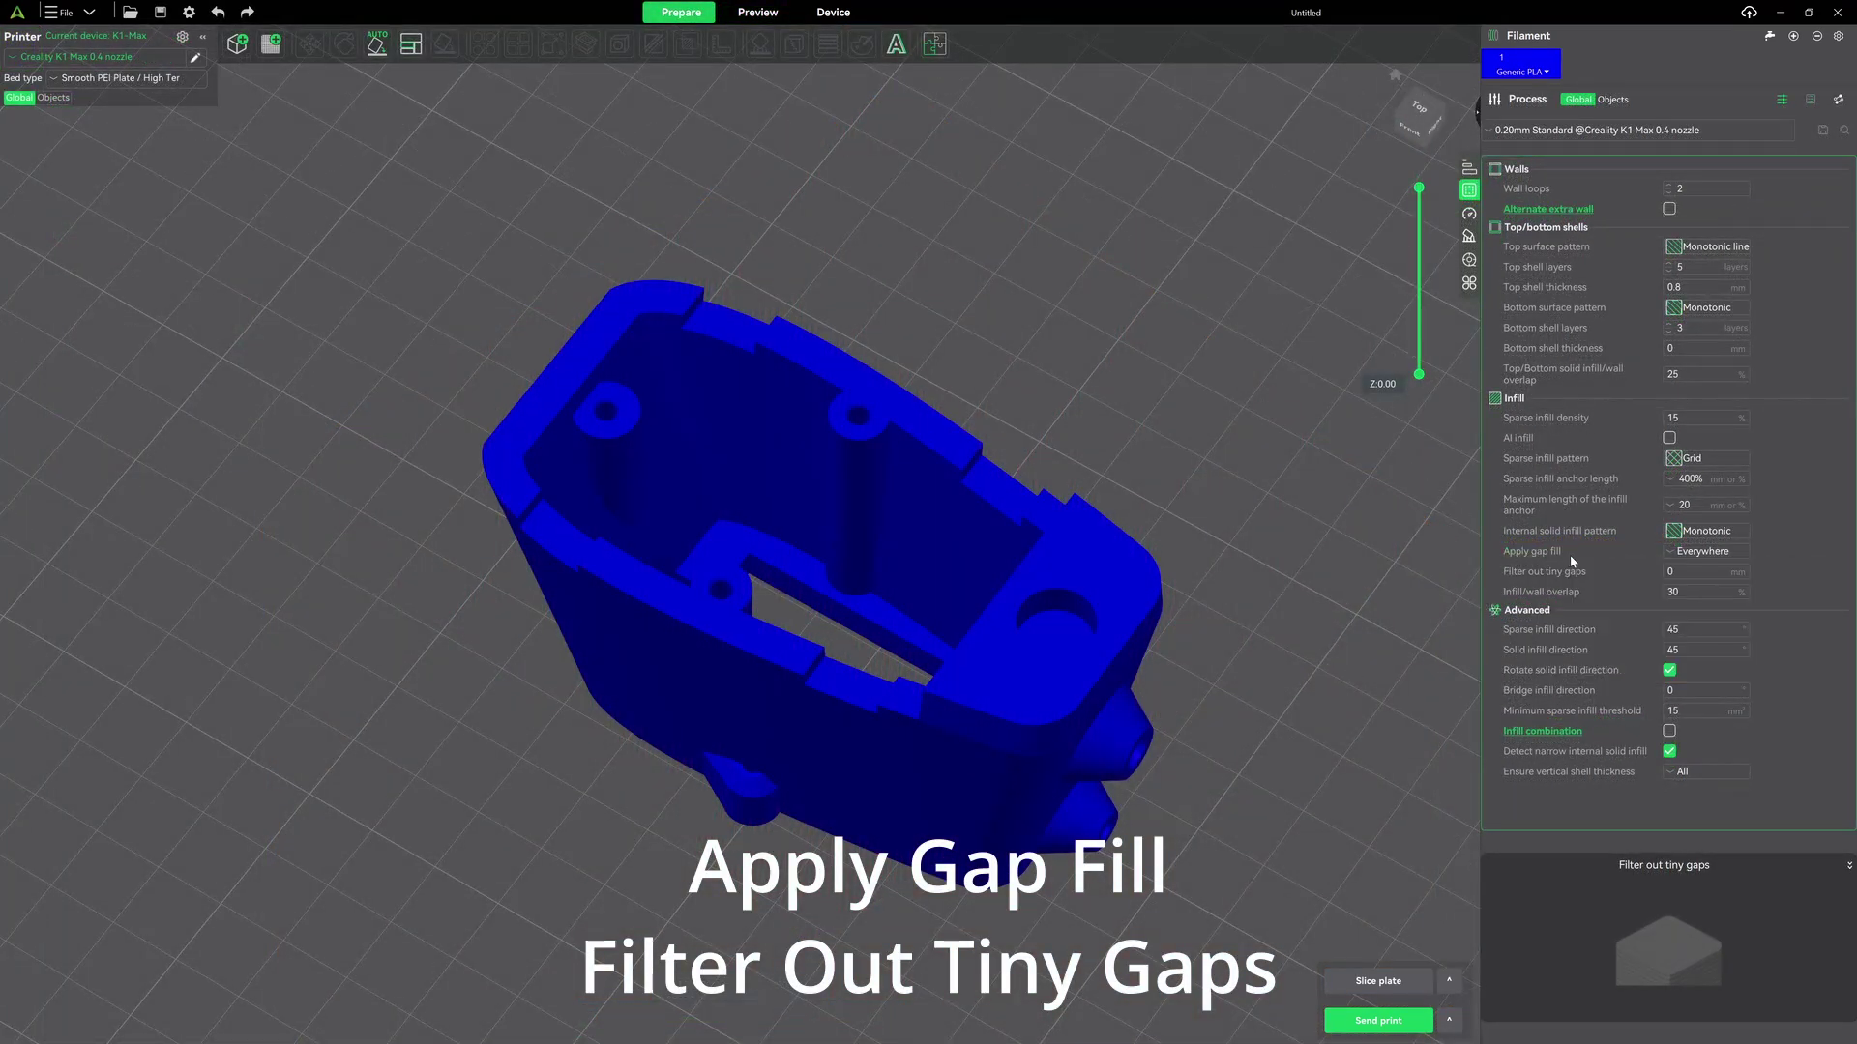
Show the Body enclosure's sliced G-code preview and zoom into the part.
mouse_move(1528, 581)
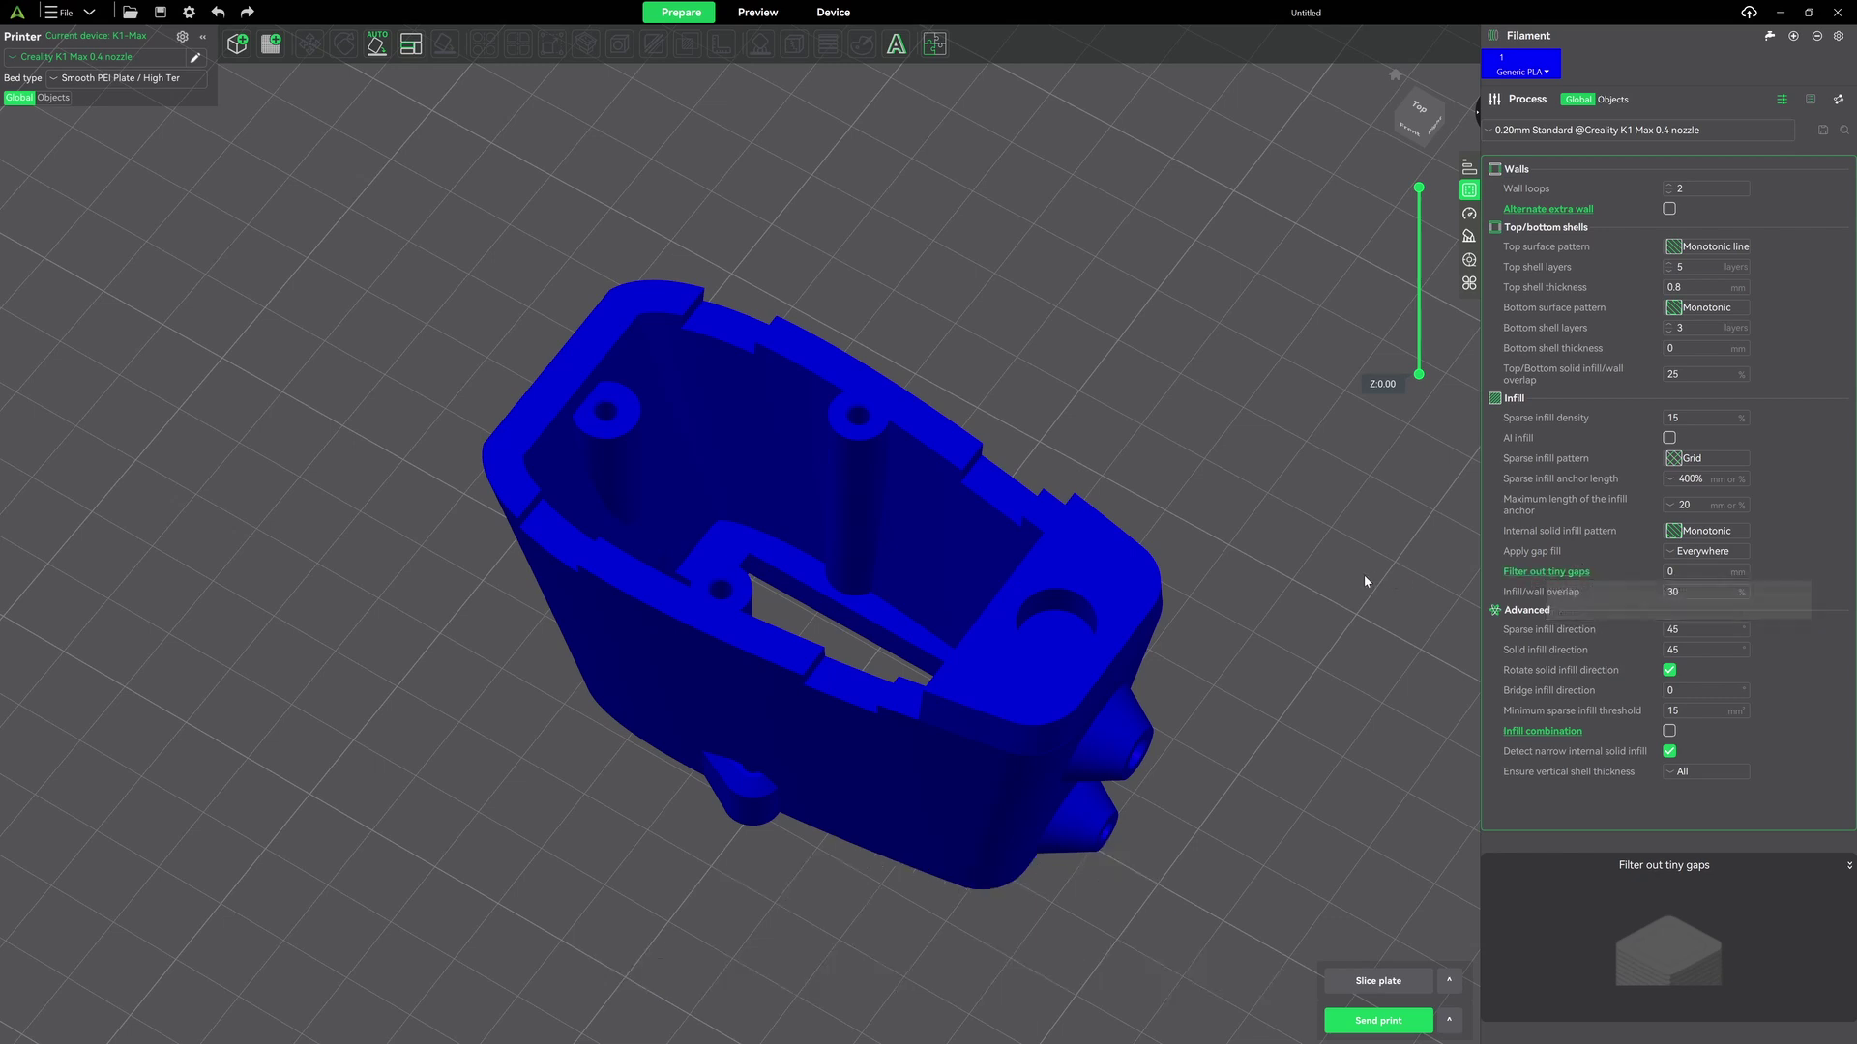
left_click(761, 11)
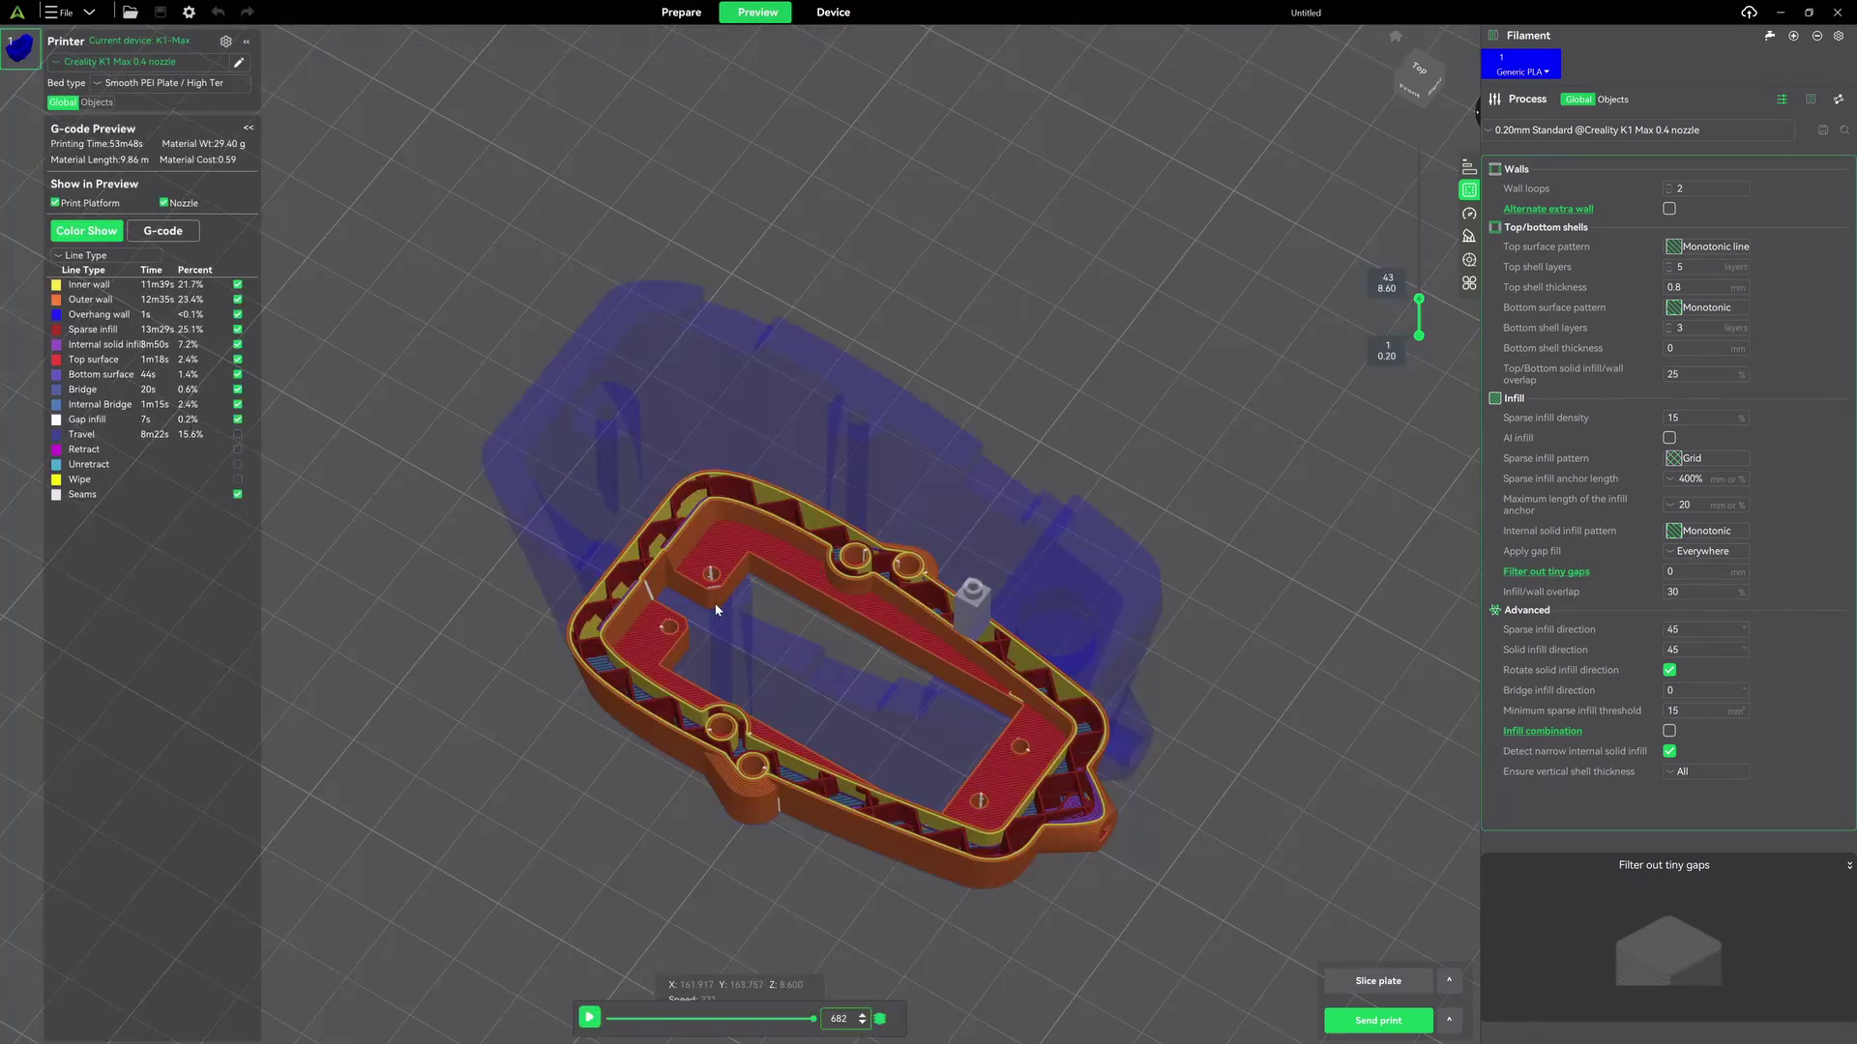
scroll(716, 609, "up", 6)
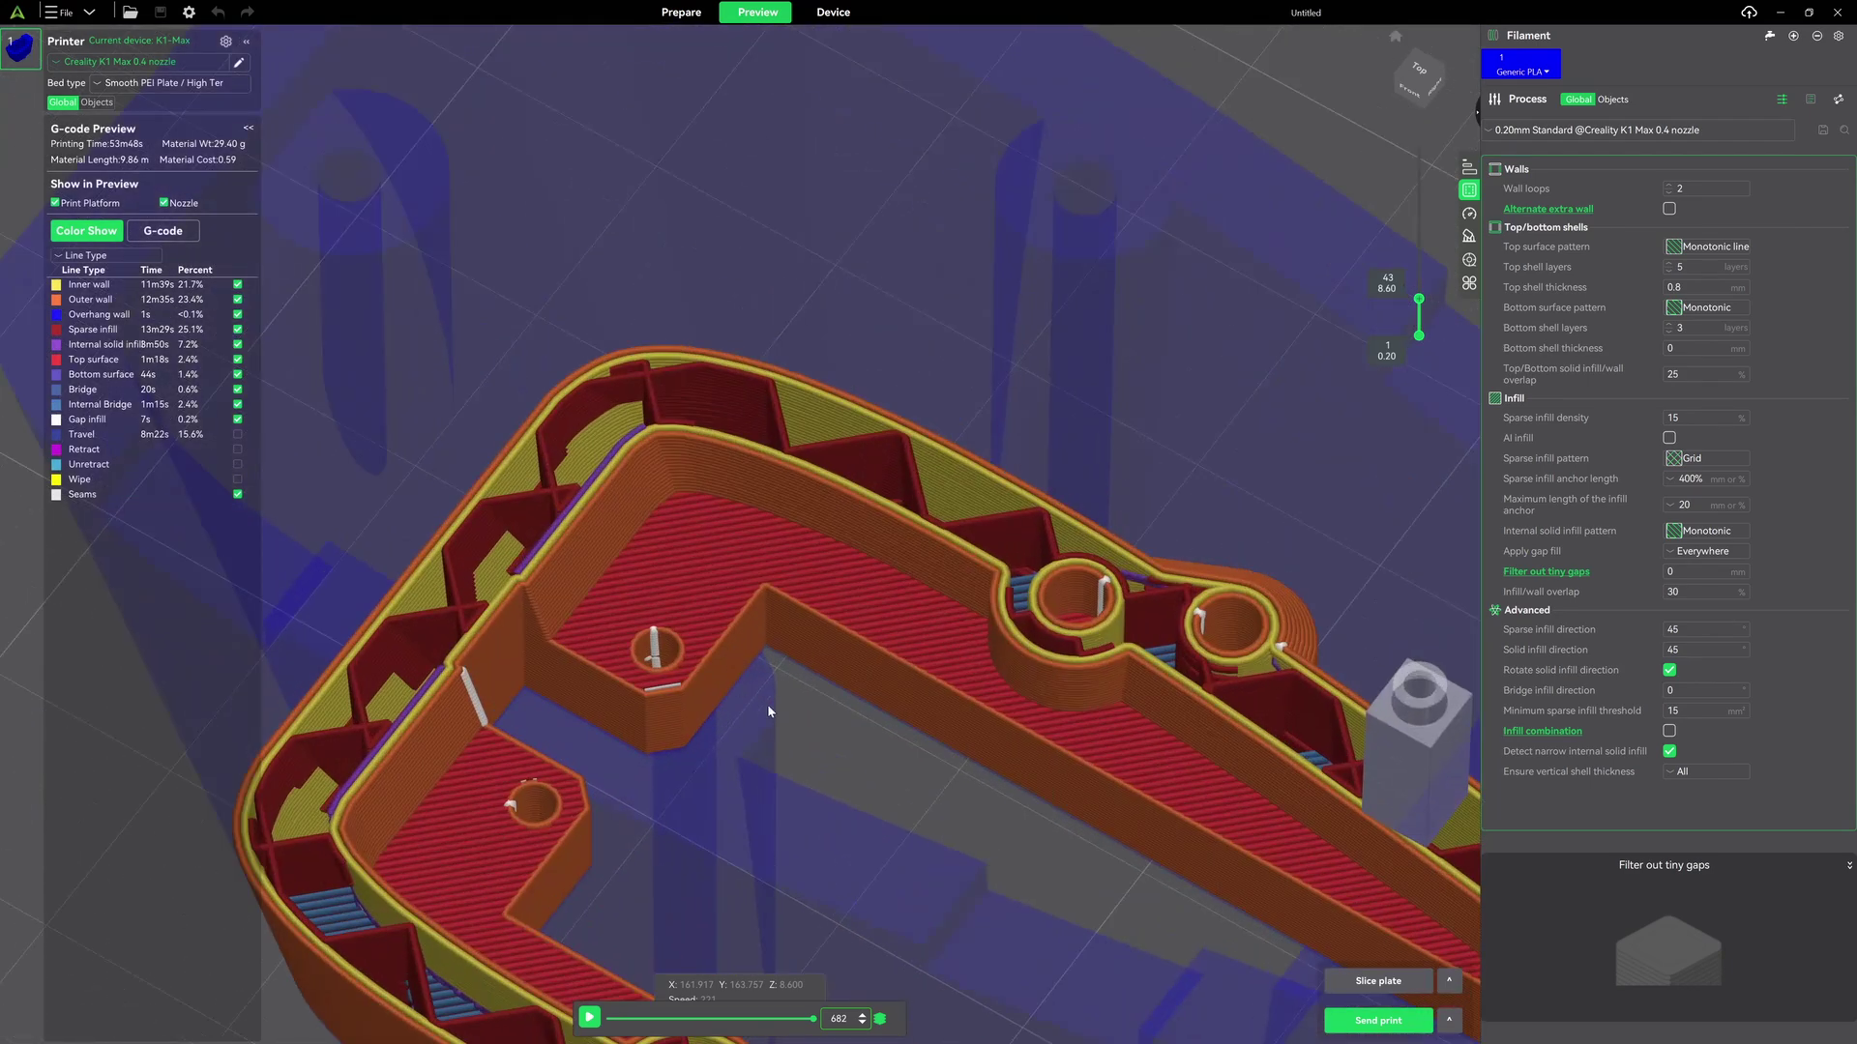
scroll(771, 712, "up", 8)
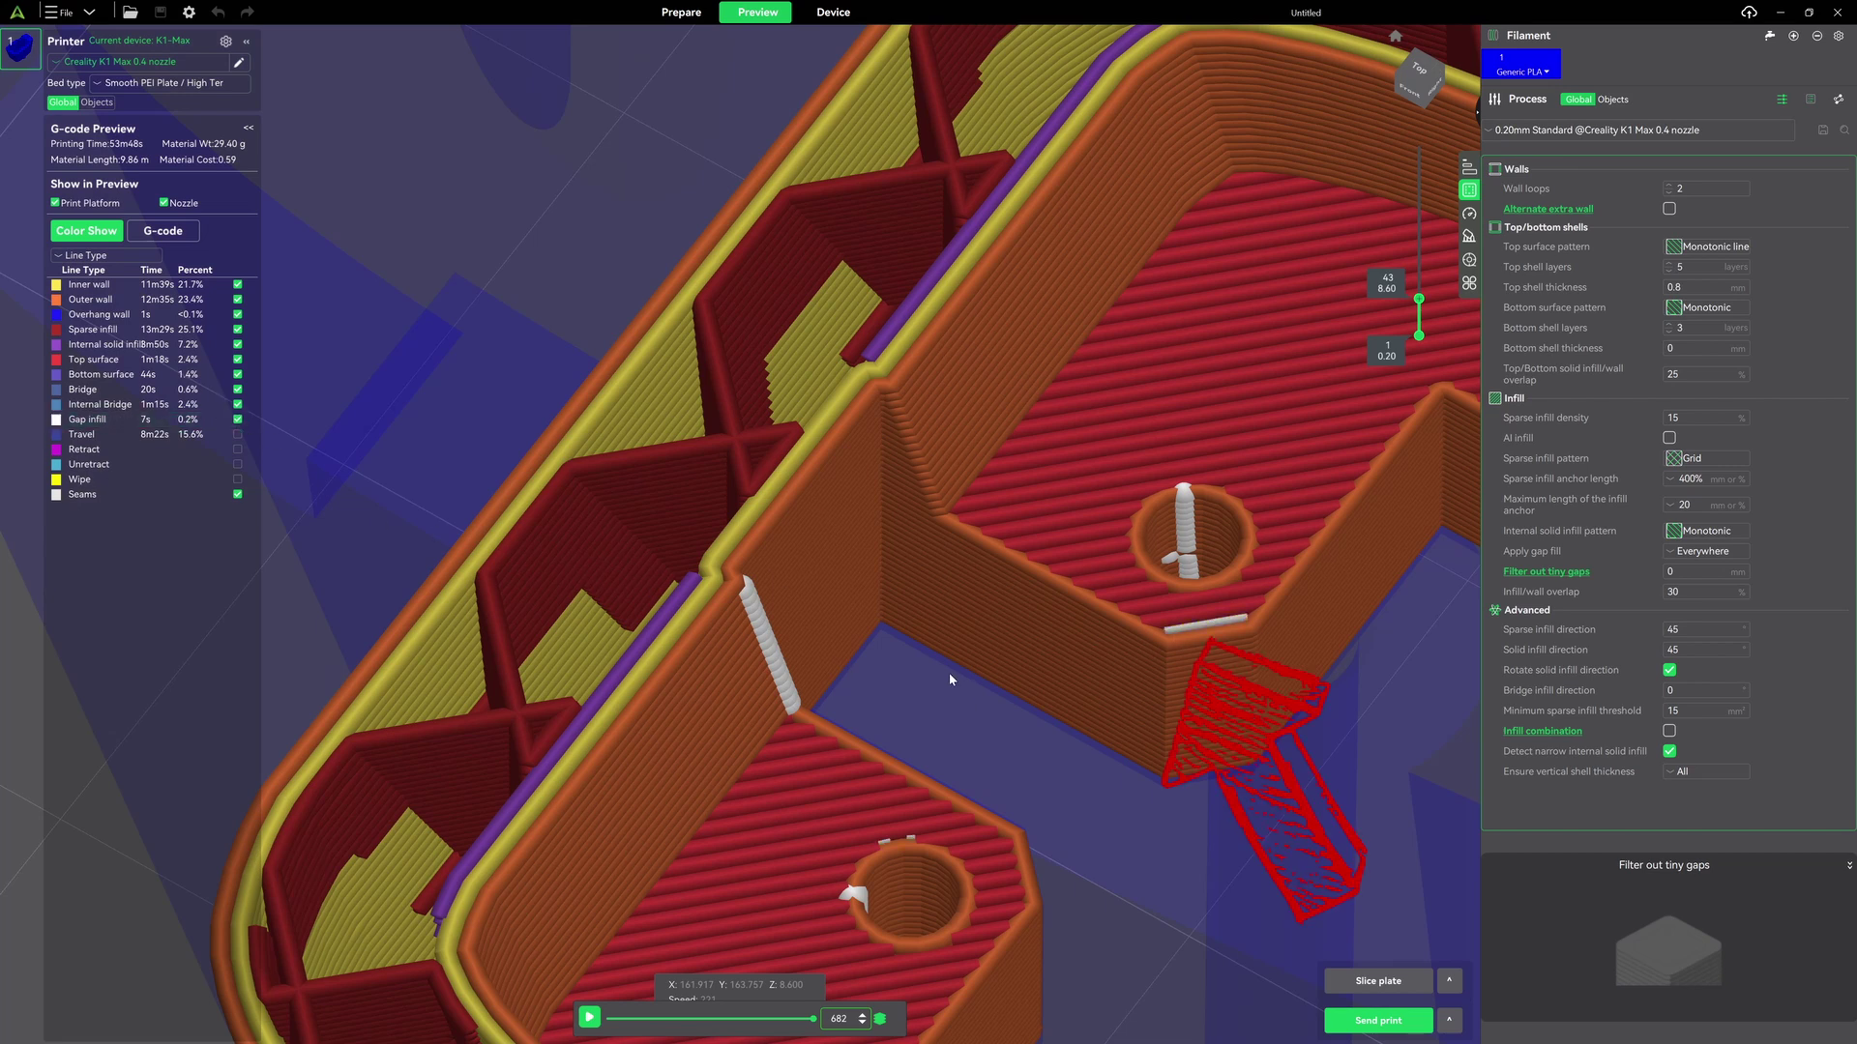
scroll(946, 674, "down", 5)
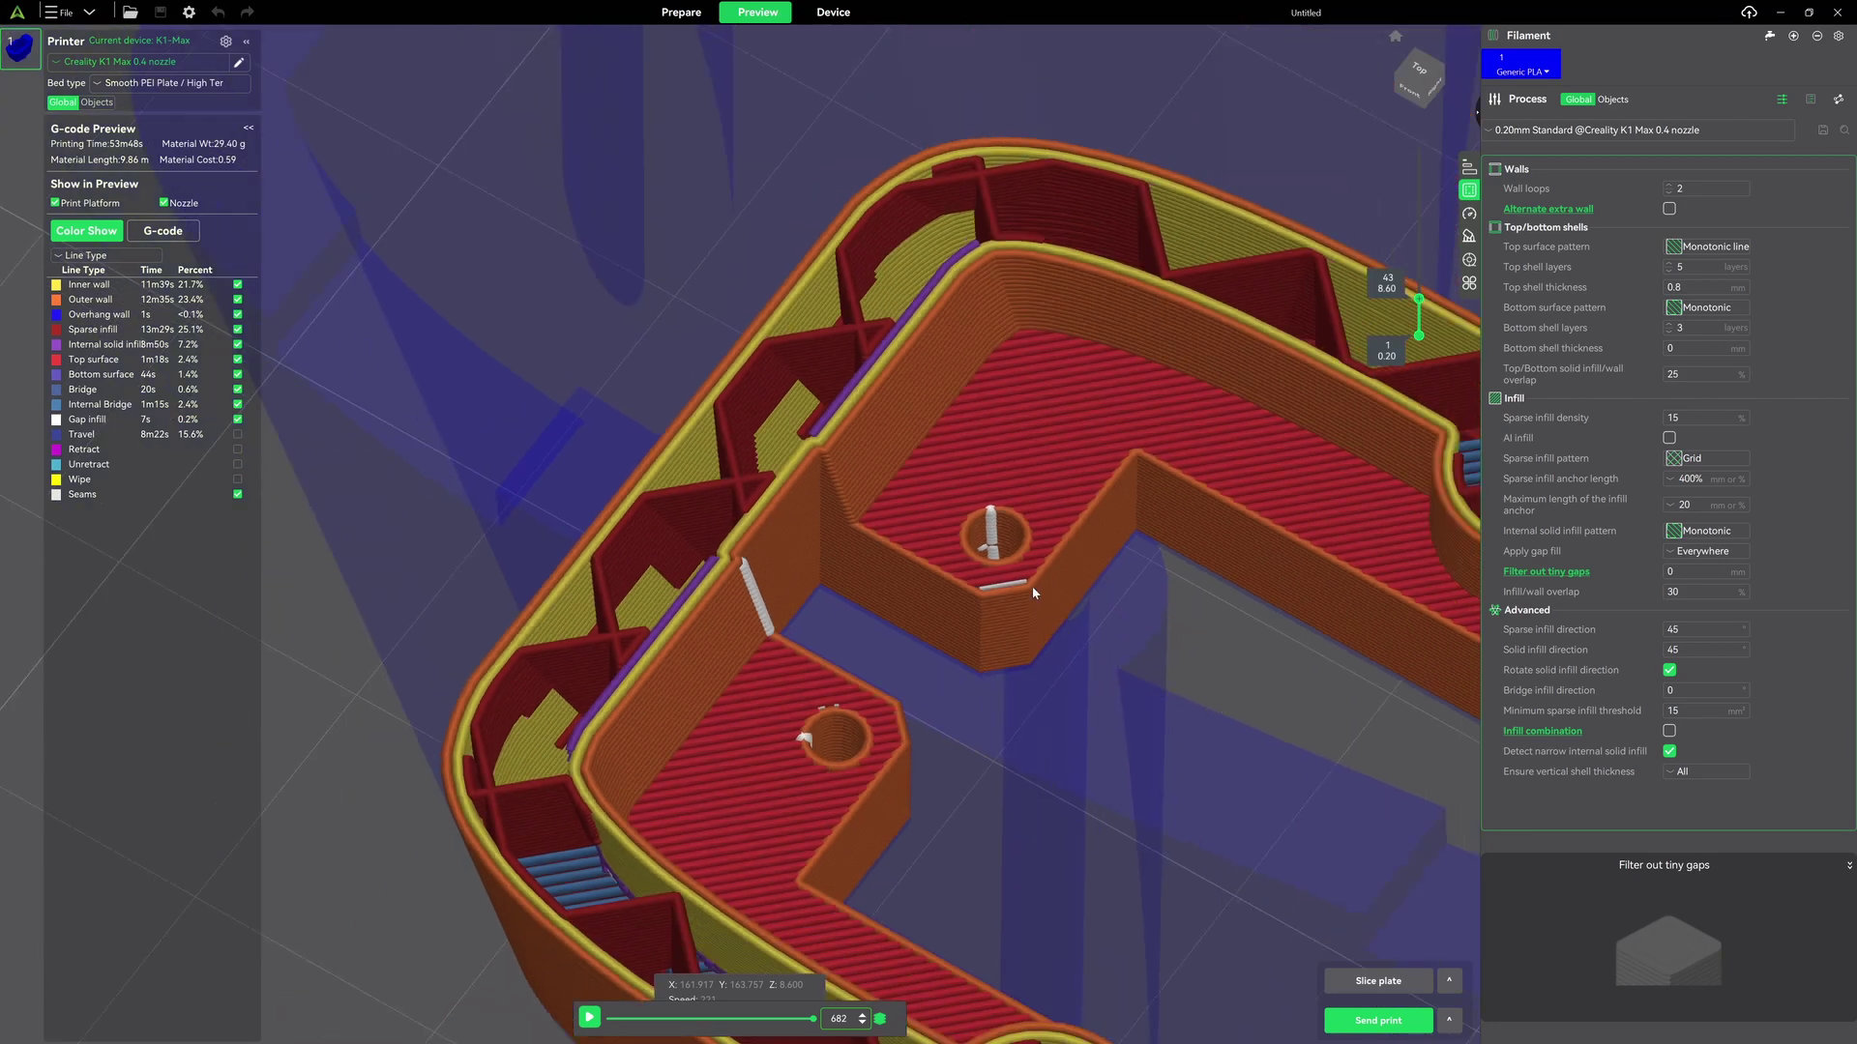
Review the Apply gap fill options, leaving it set to Everywhere.
left_click(1674, 558)
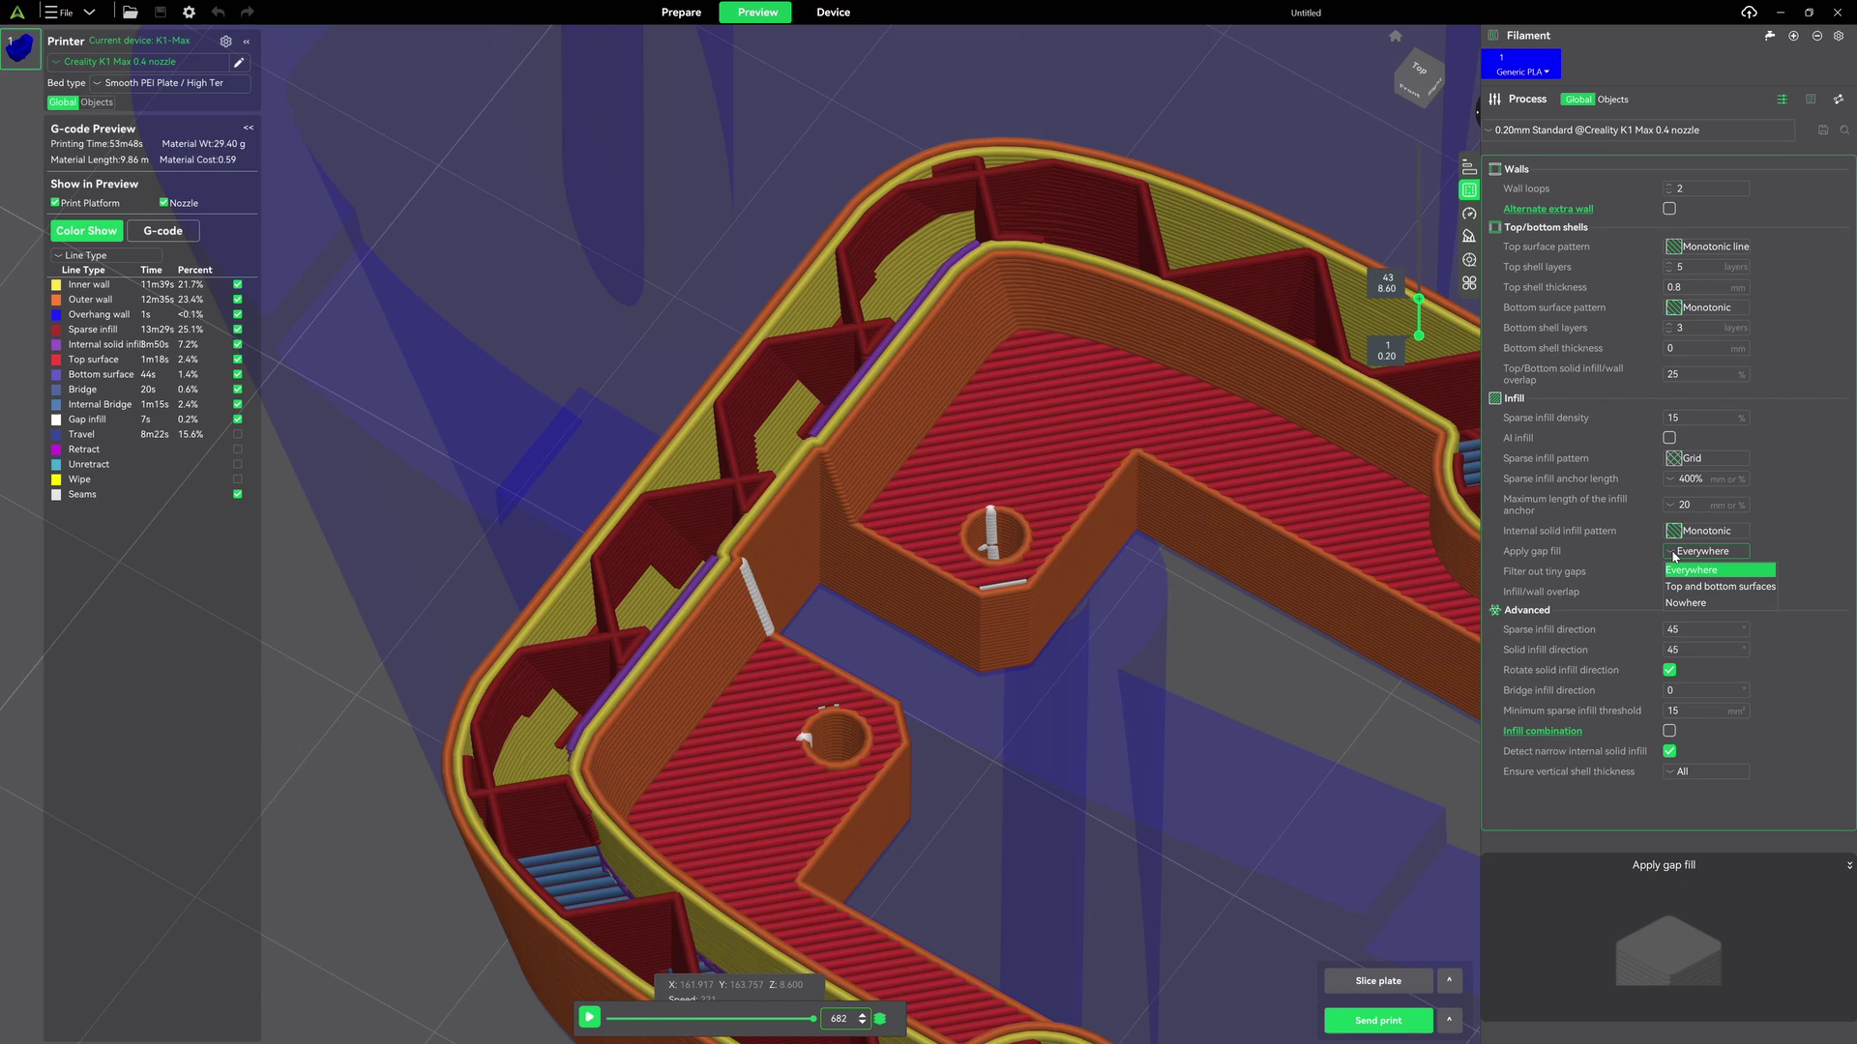
left_click(1286, 696)
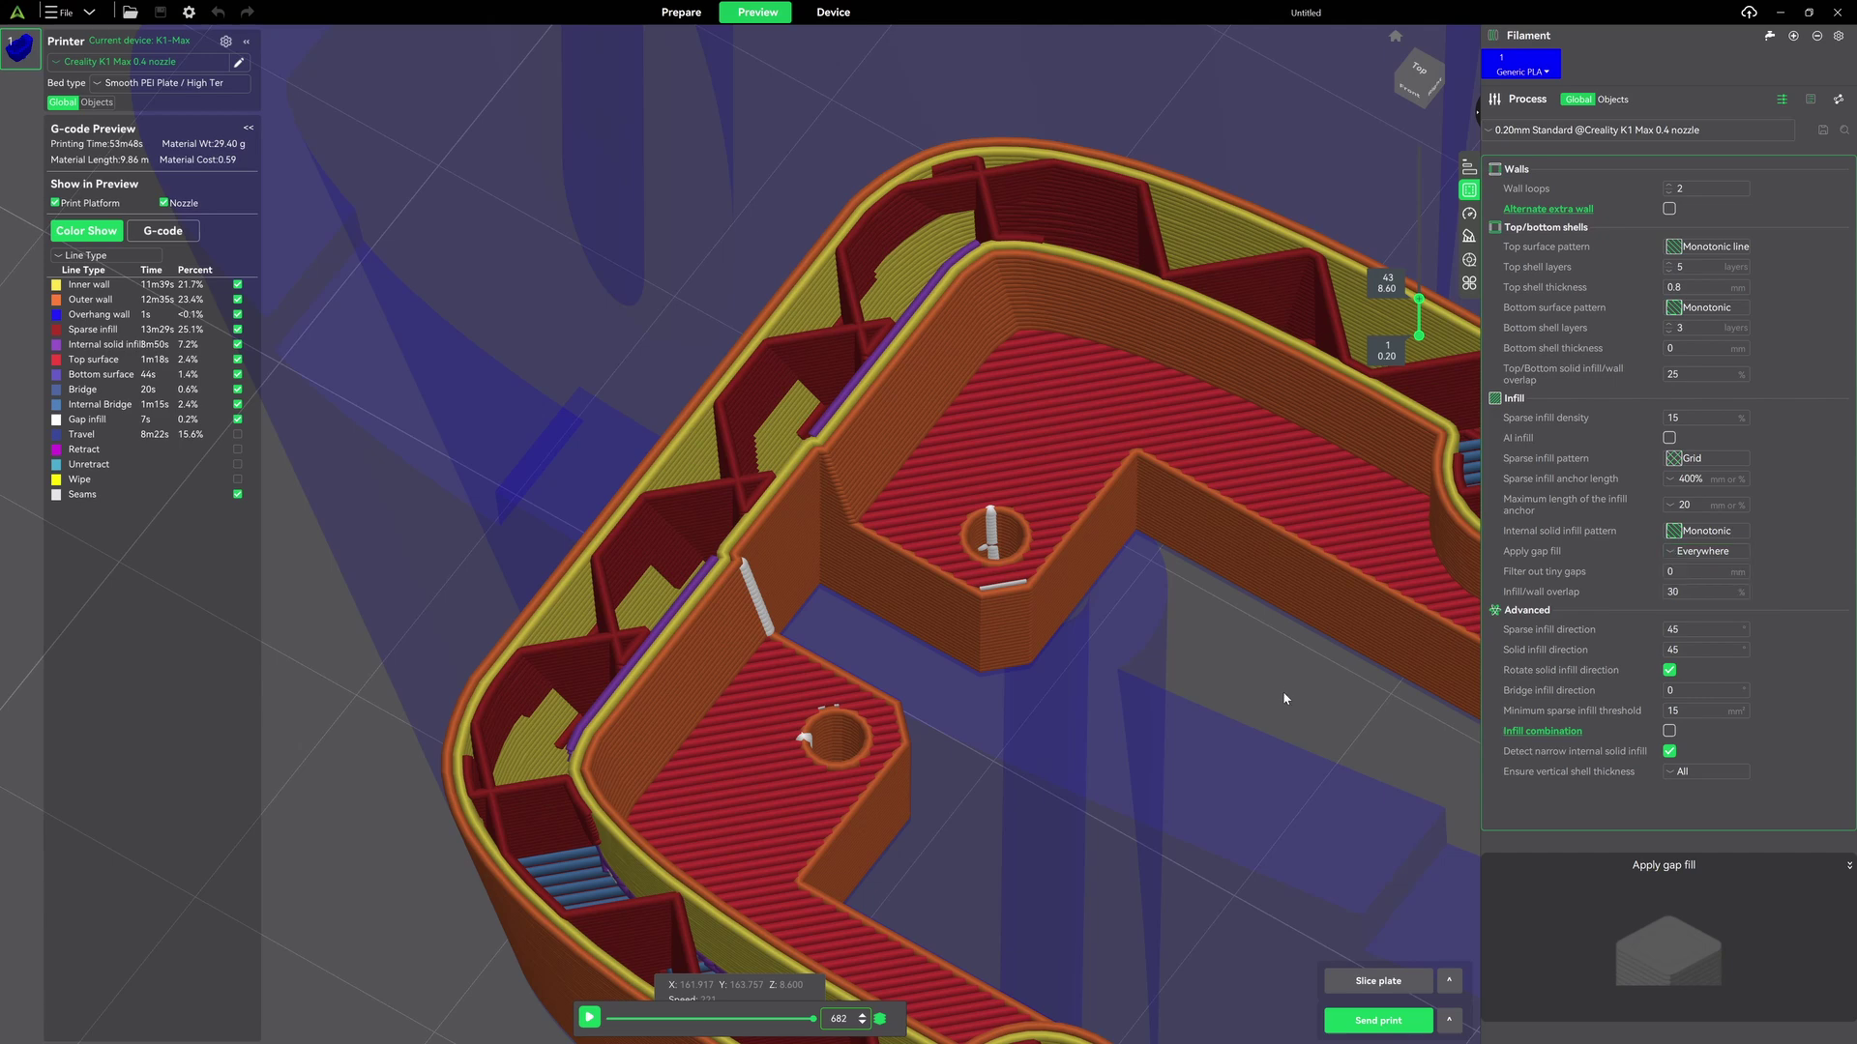
scroll(1058, 634, "down", 5)
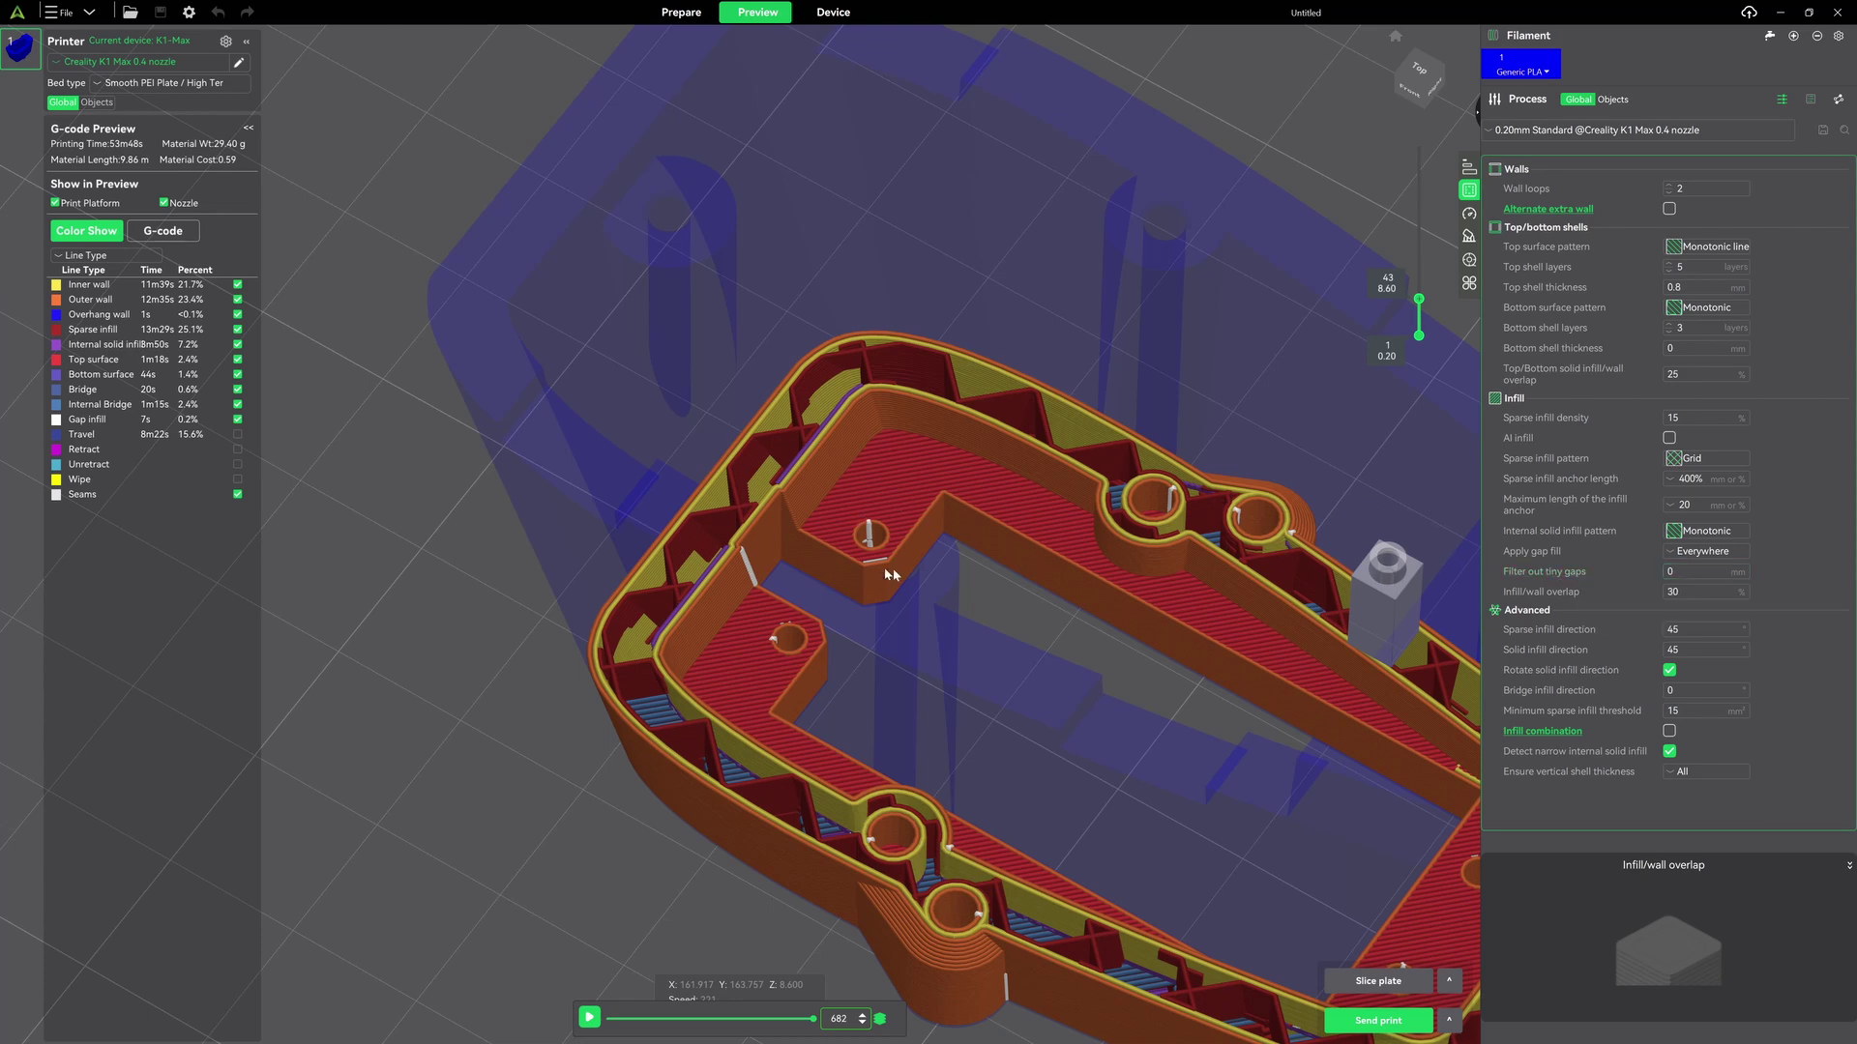
Enter 2 for Filter out tiny gaps, re-slice the Body enclosure, and orbit the preview.
scroll(903, 567, "up", 5)
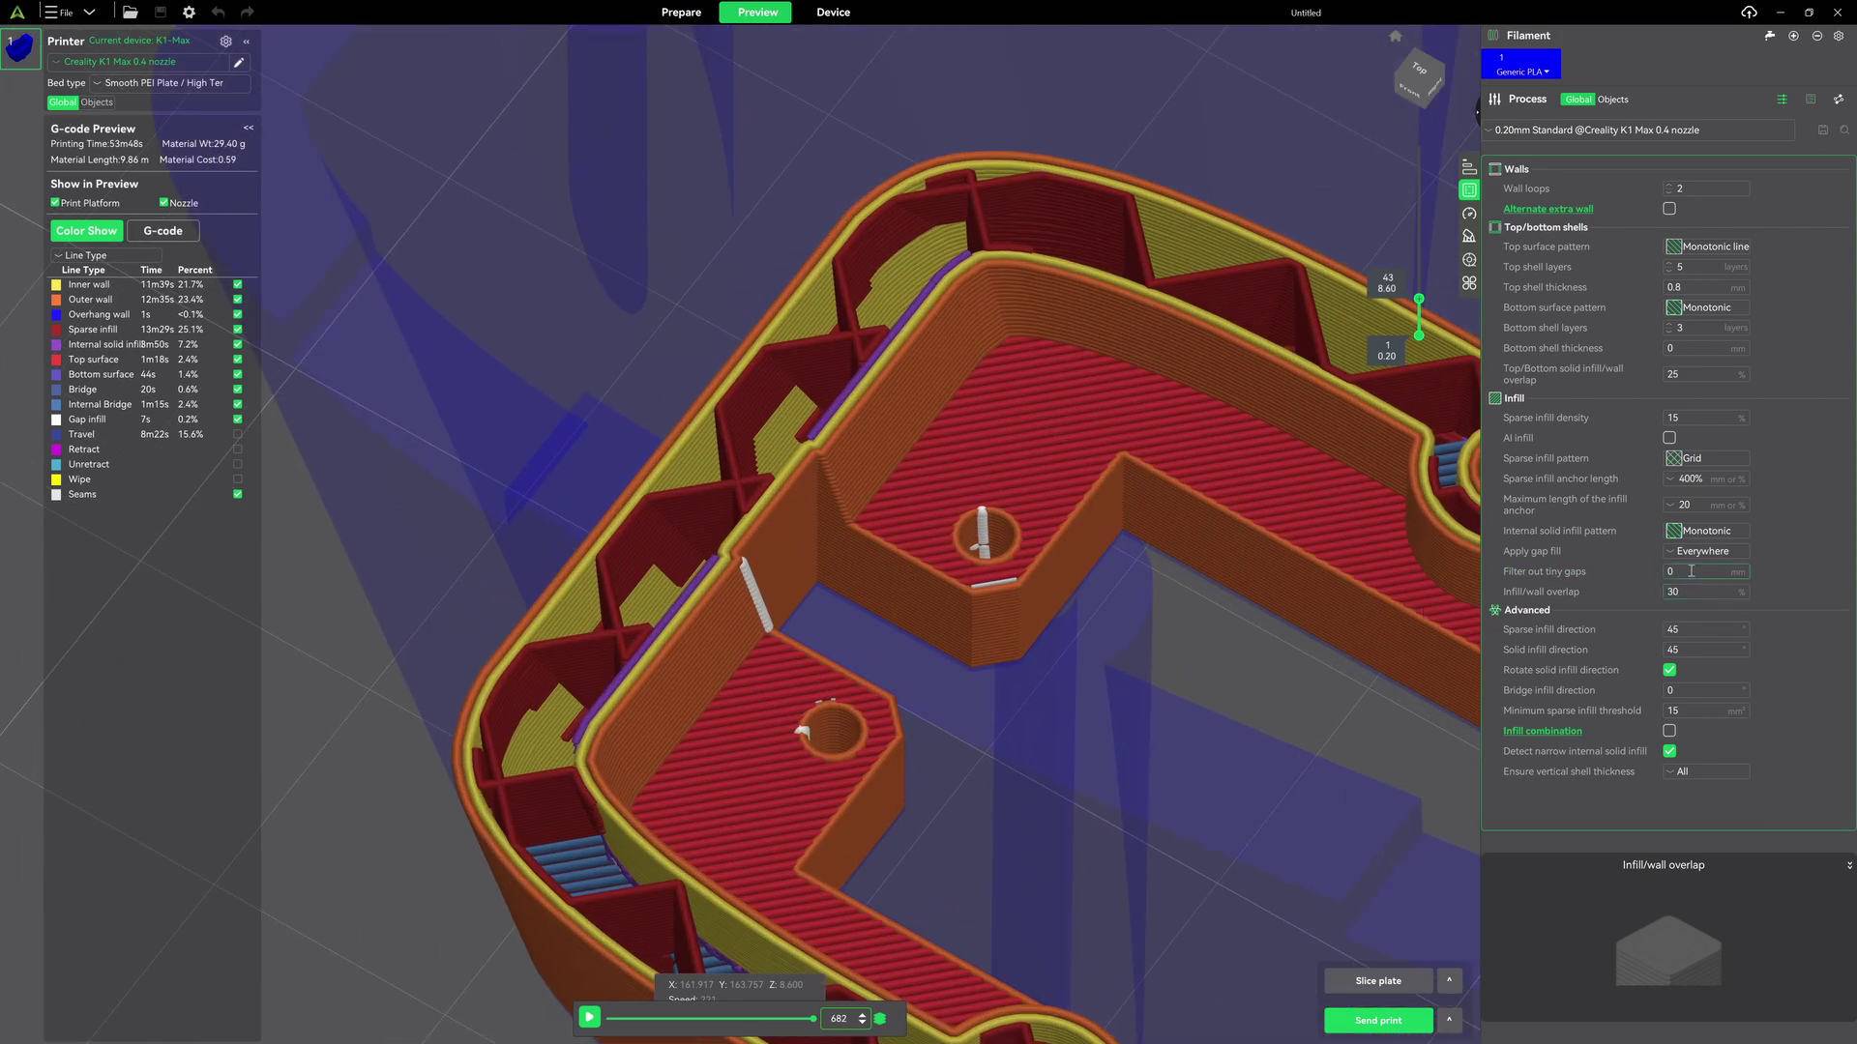
left_click_drag(1690, 572, 1654, 571)
key("Return")
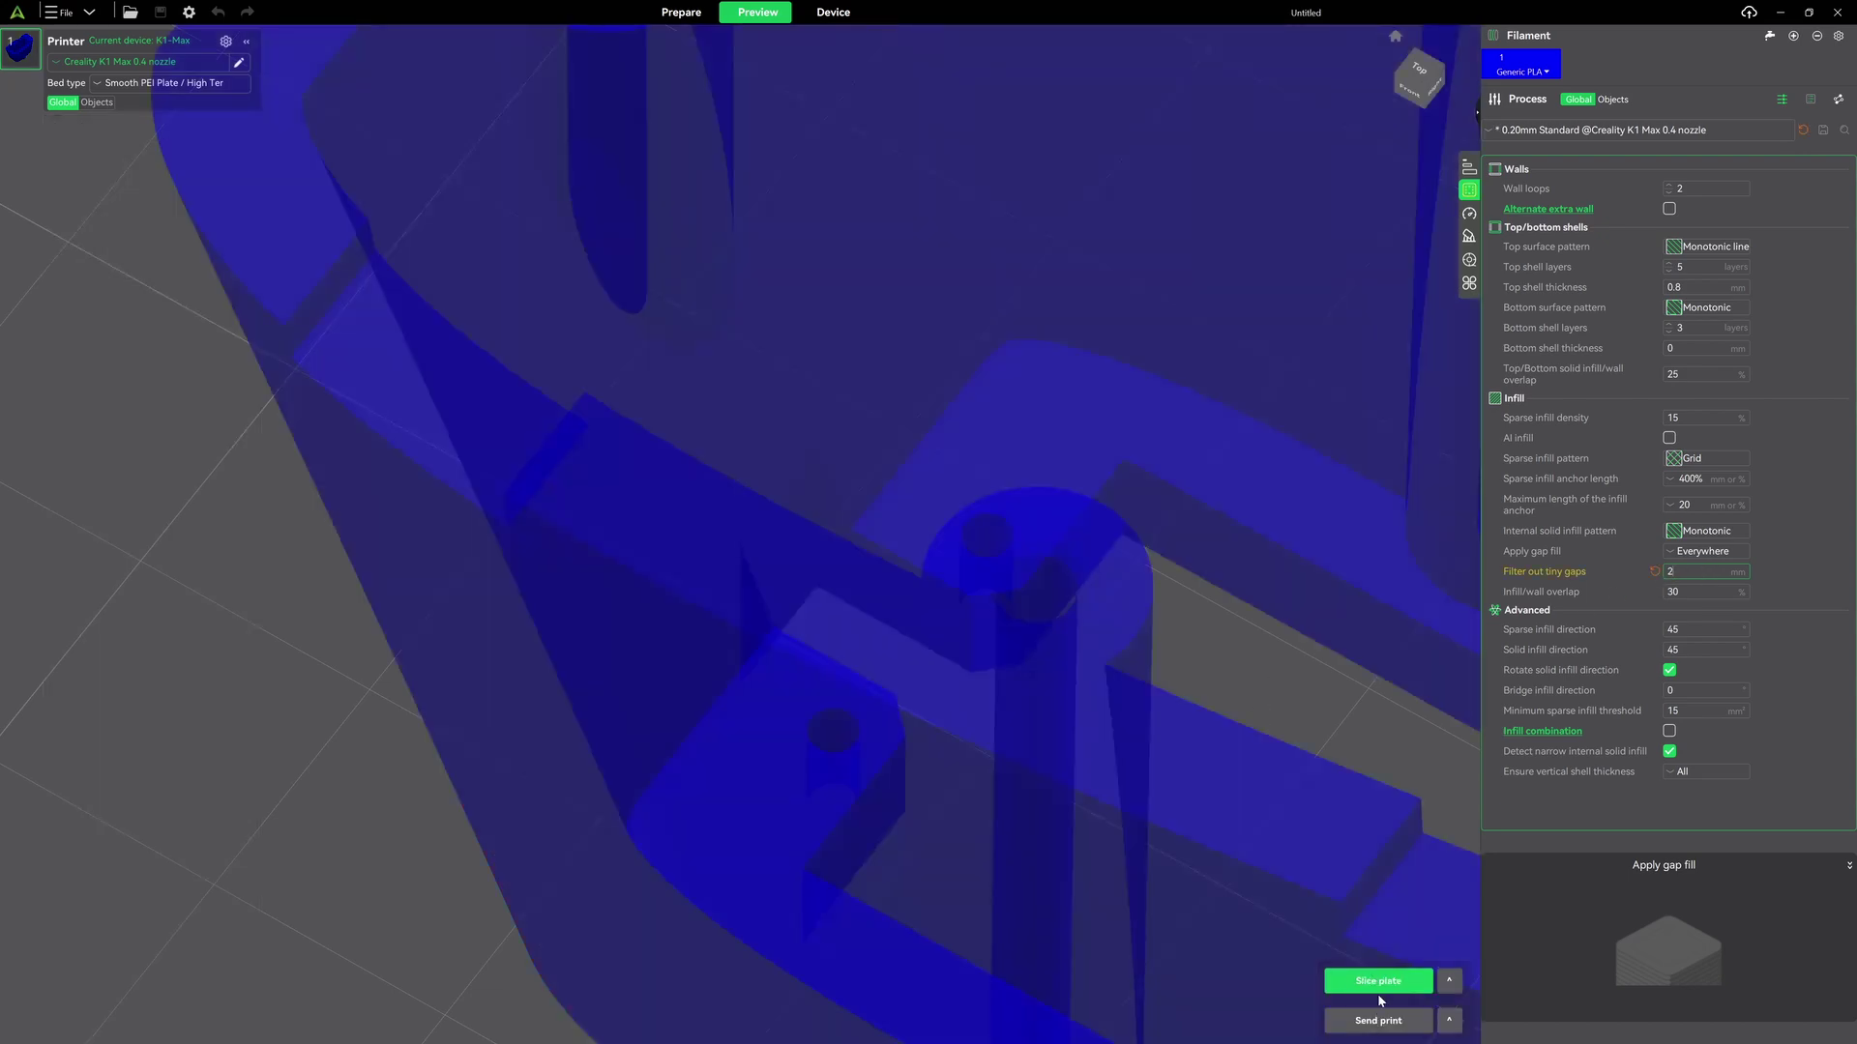
left_click(1379, 988)
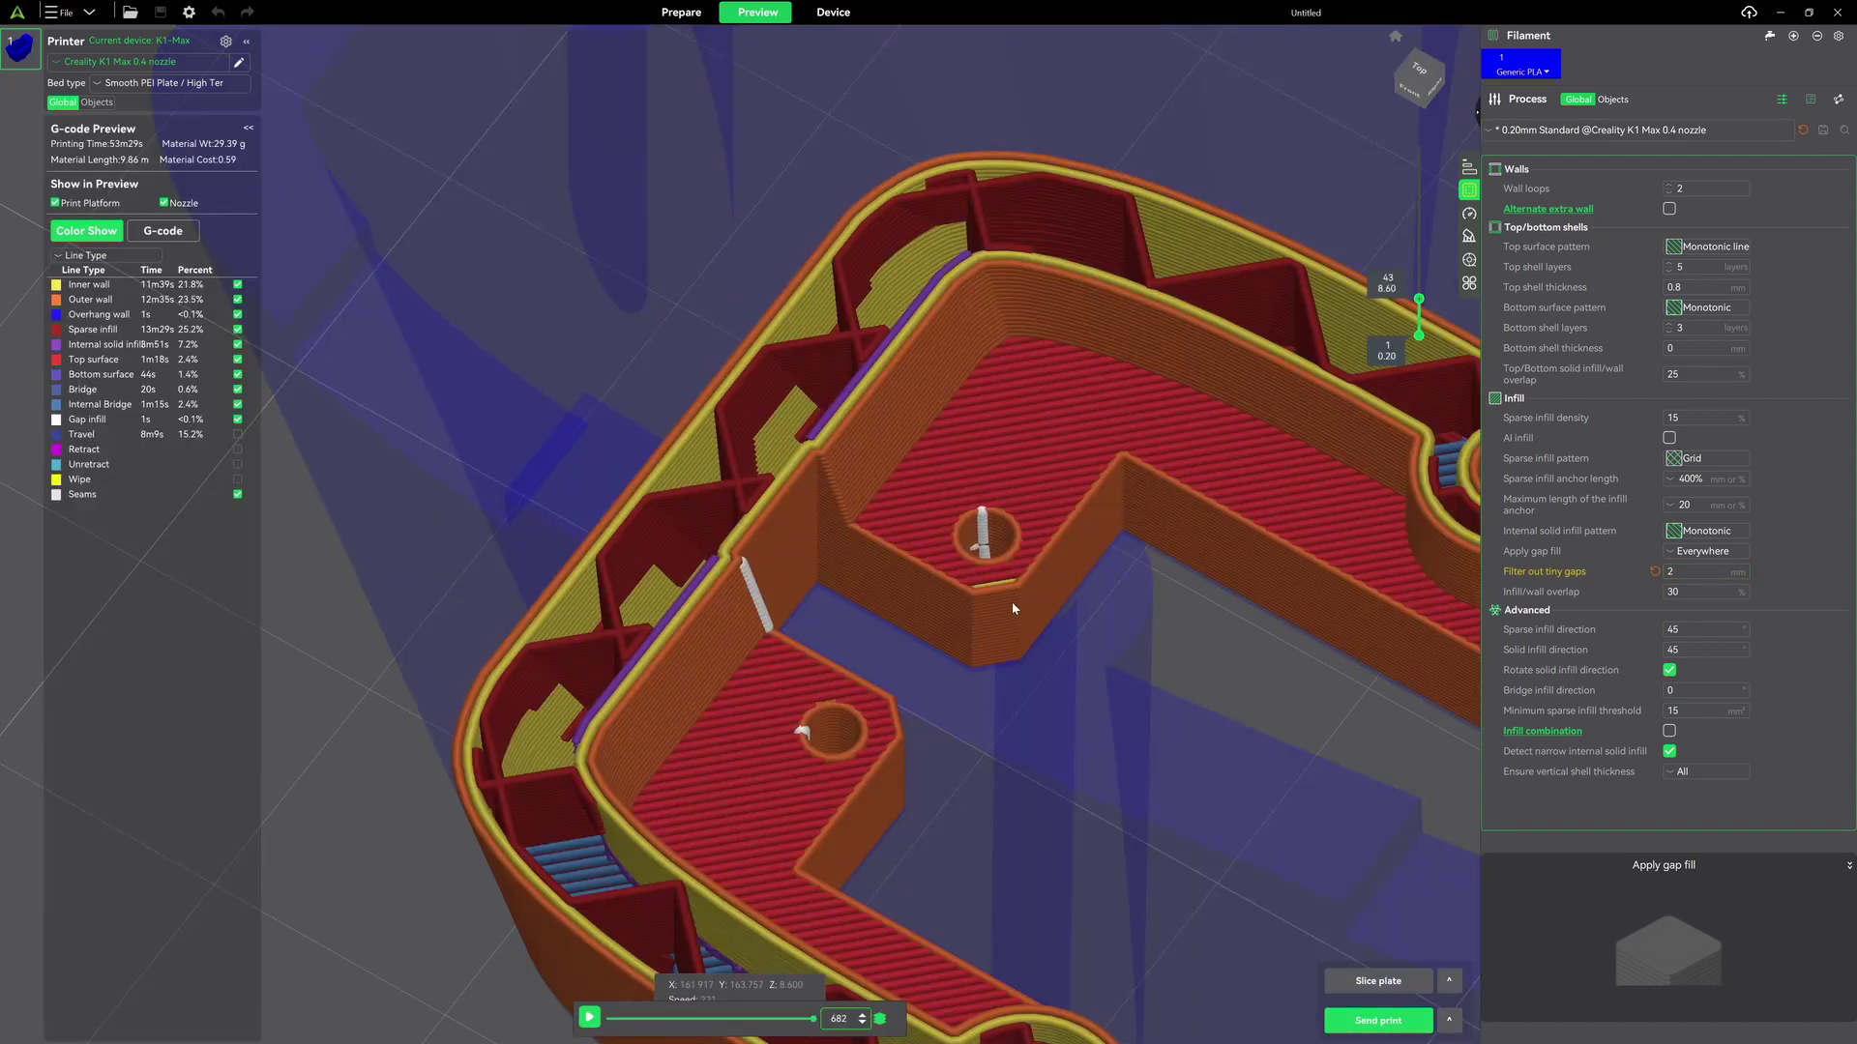
left_click_drag(1011, 601, 1140, 573)
scroll(1272, 653, "up", 4)
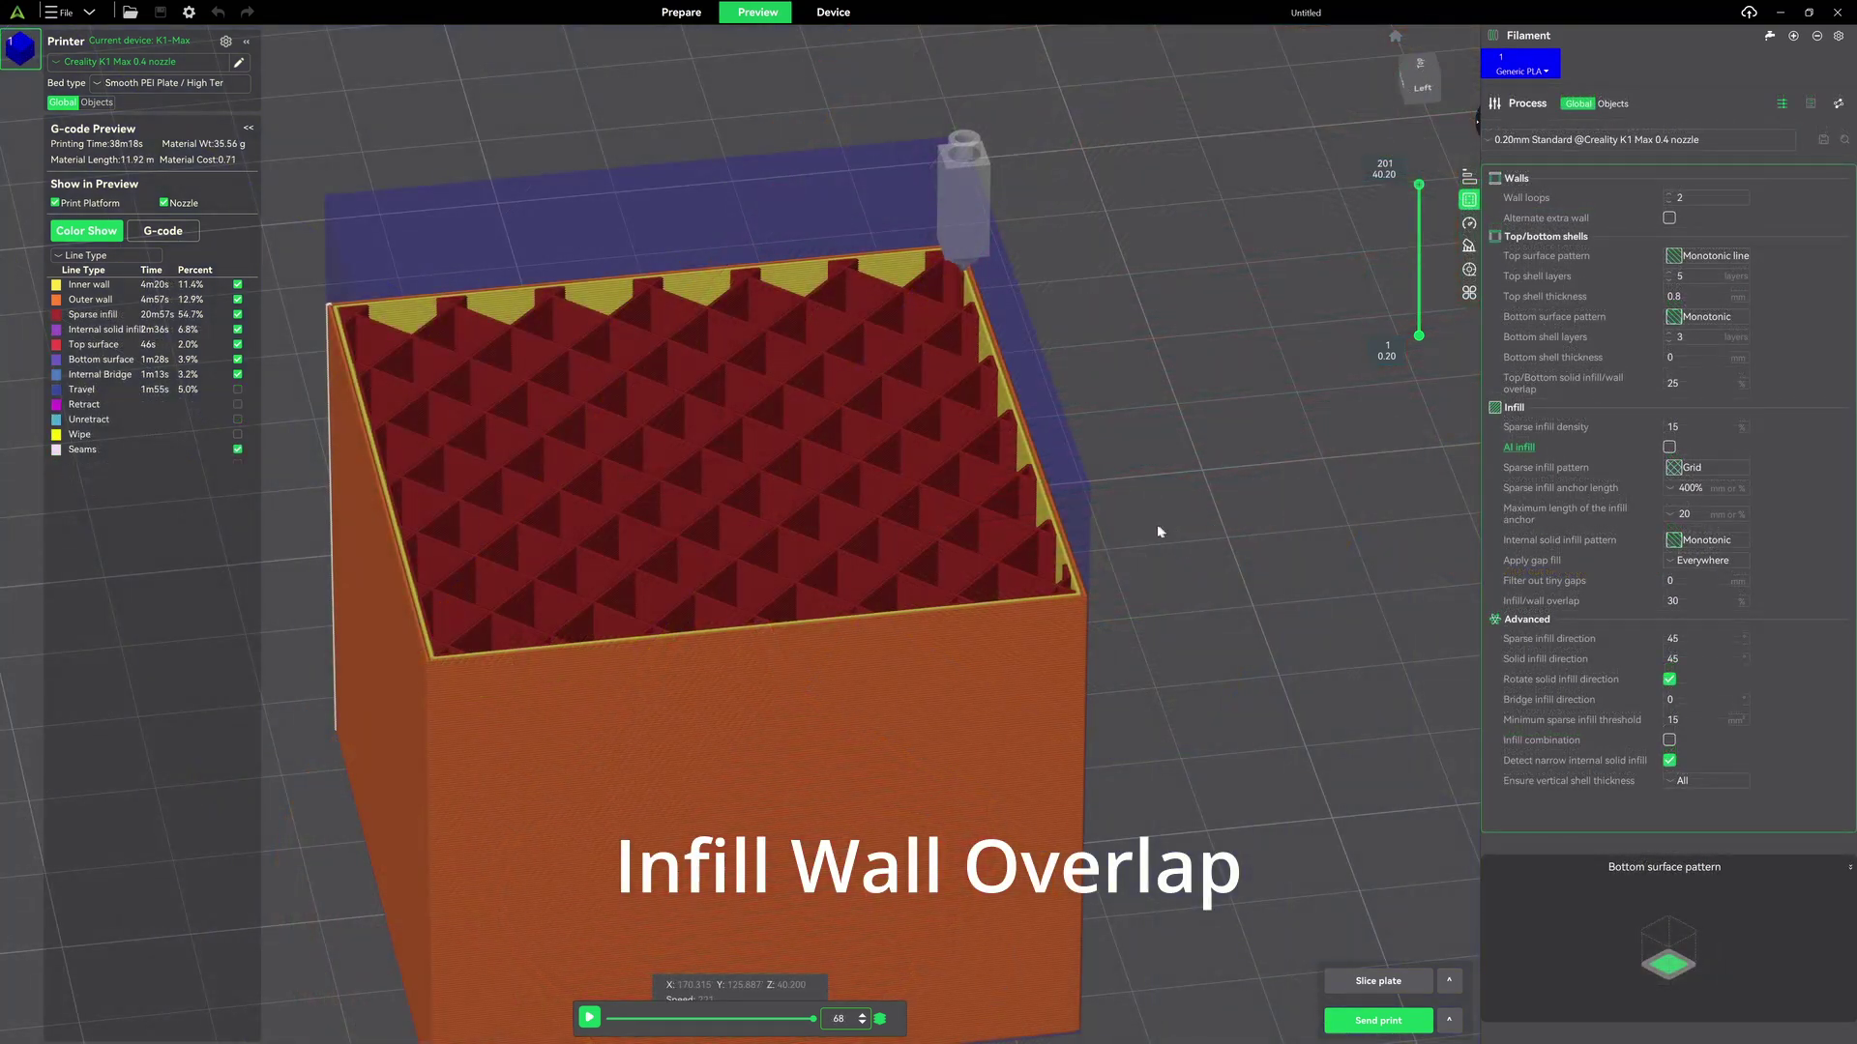
Zoom toward the box's right wall and set the infill/wall overlap to -30.
scroll(1147, 514, "up", 5)
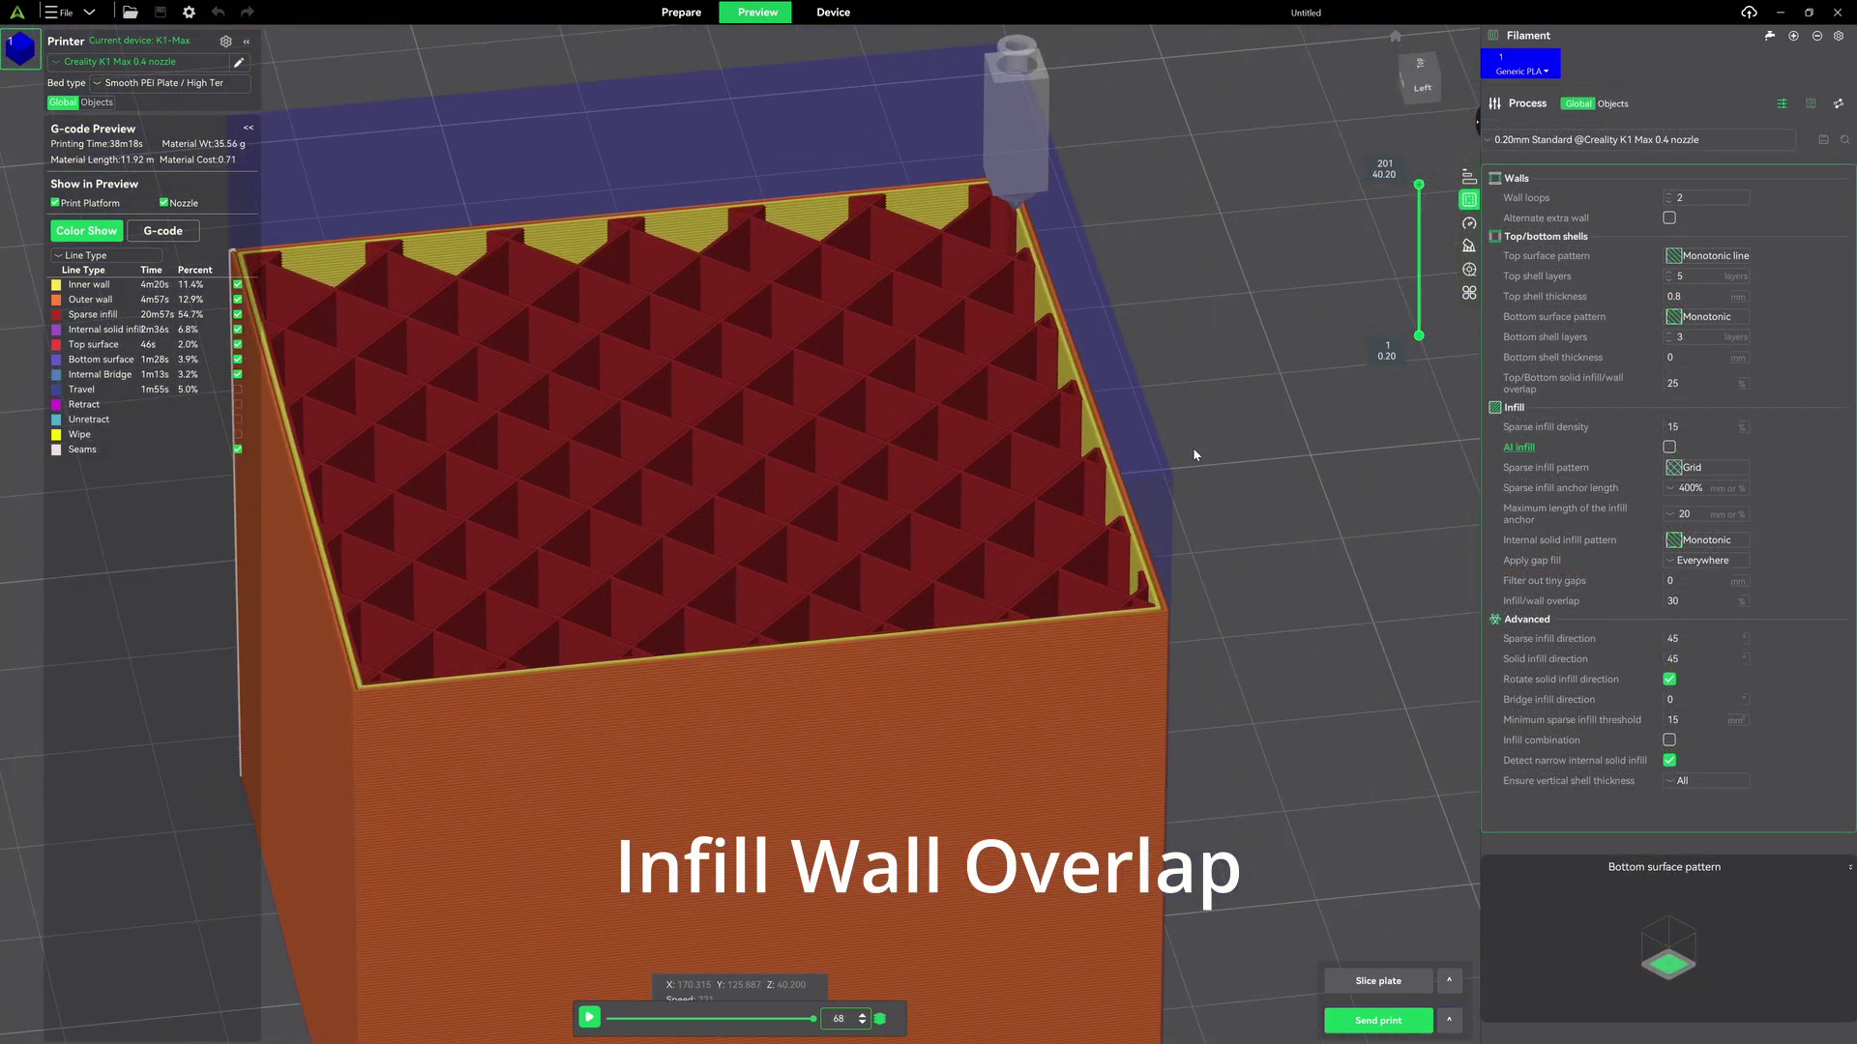
scroll(1194, 452, "up", 2)
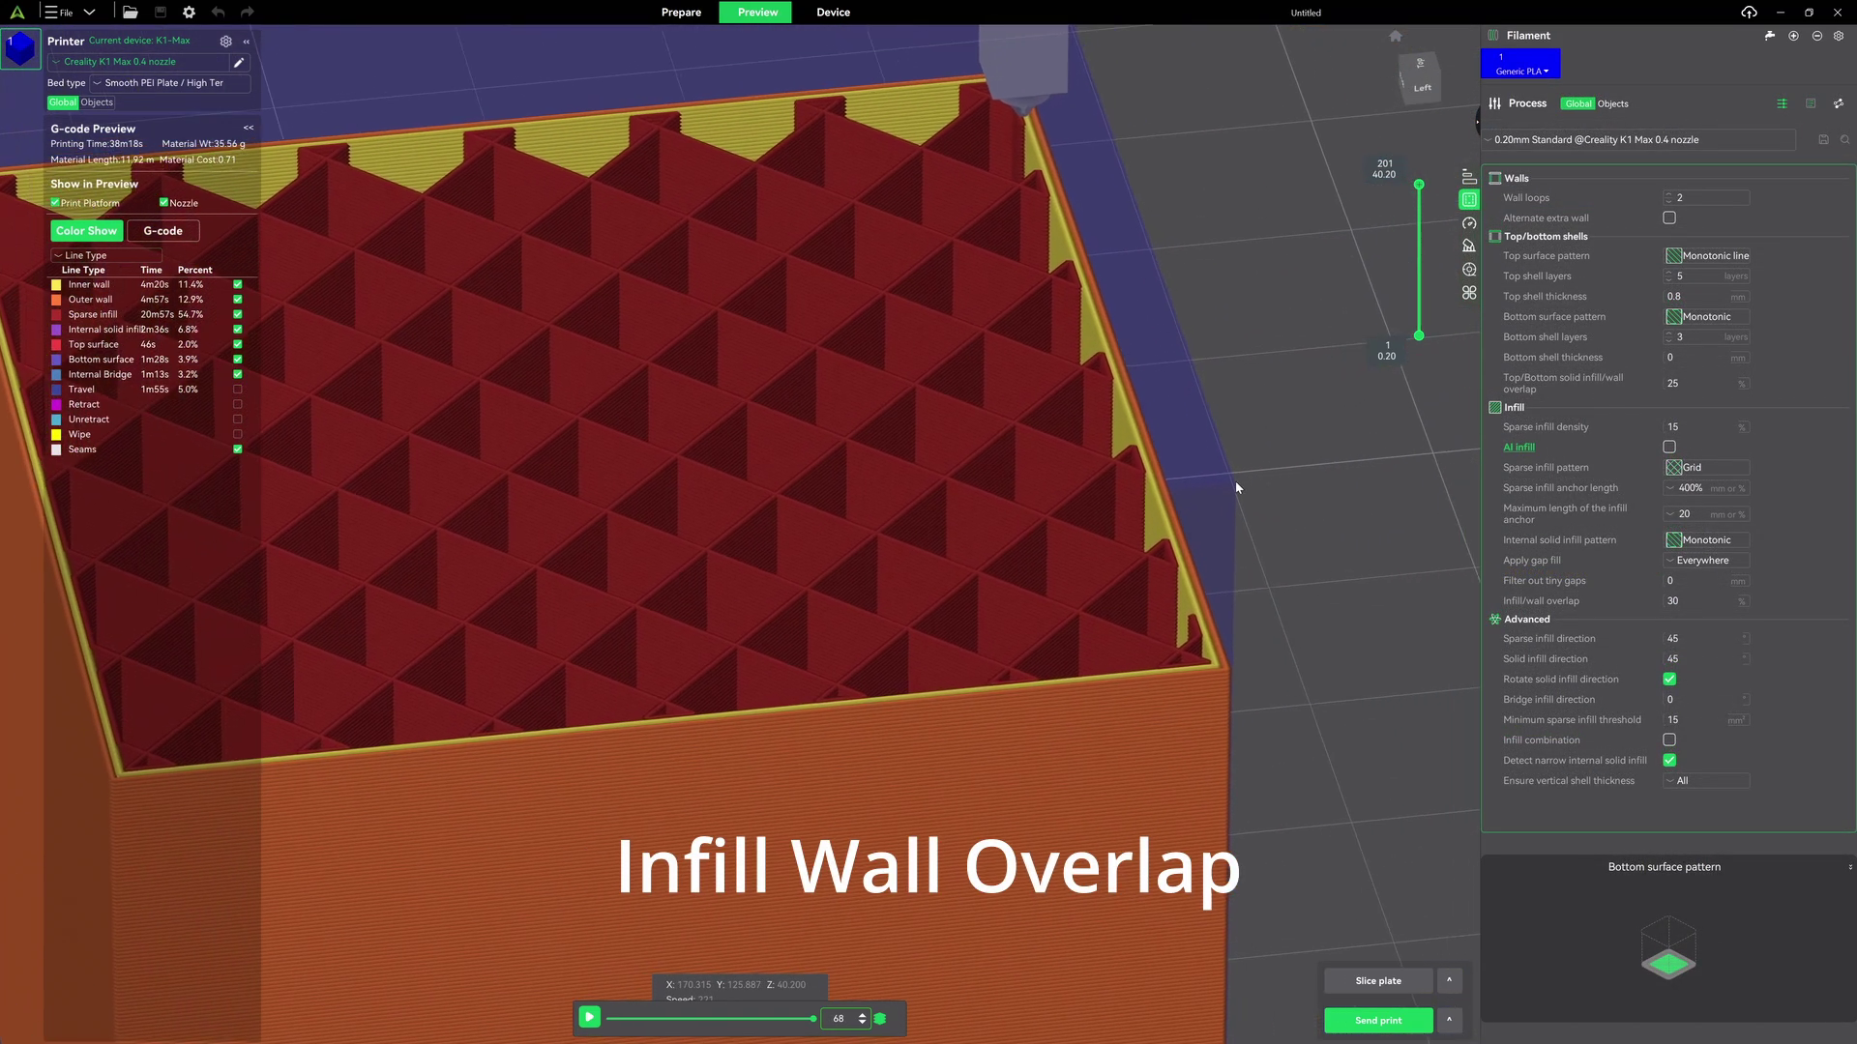
scroll(1087, 523, "up", 5)
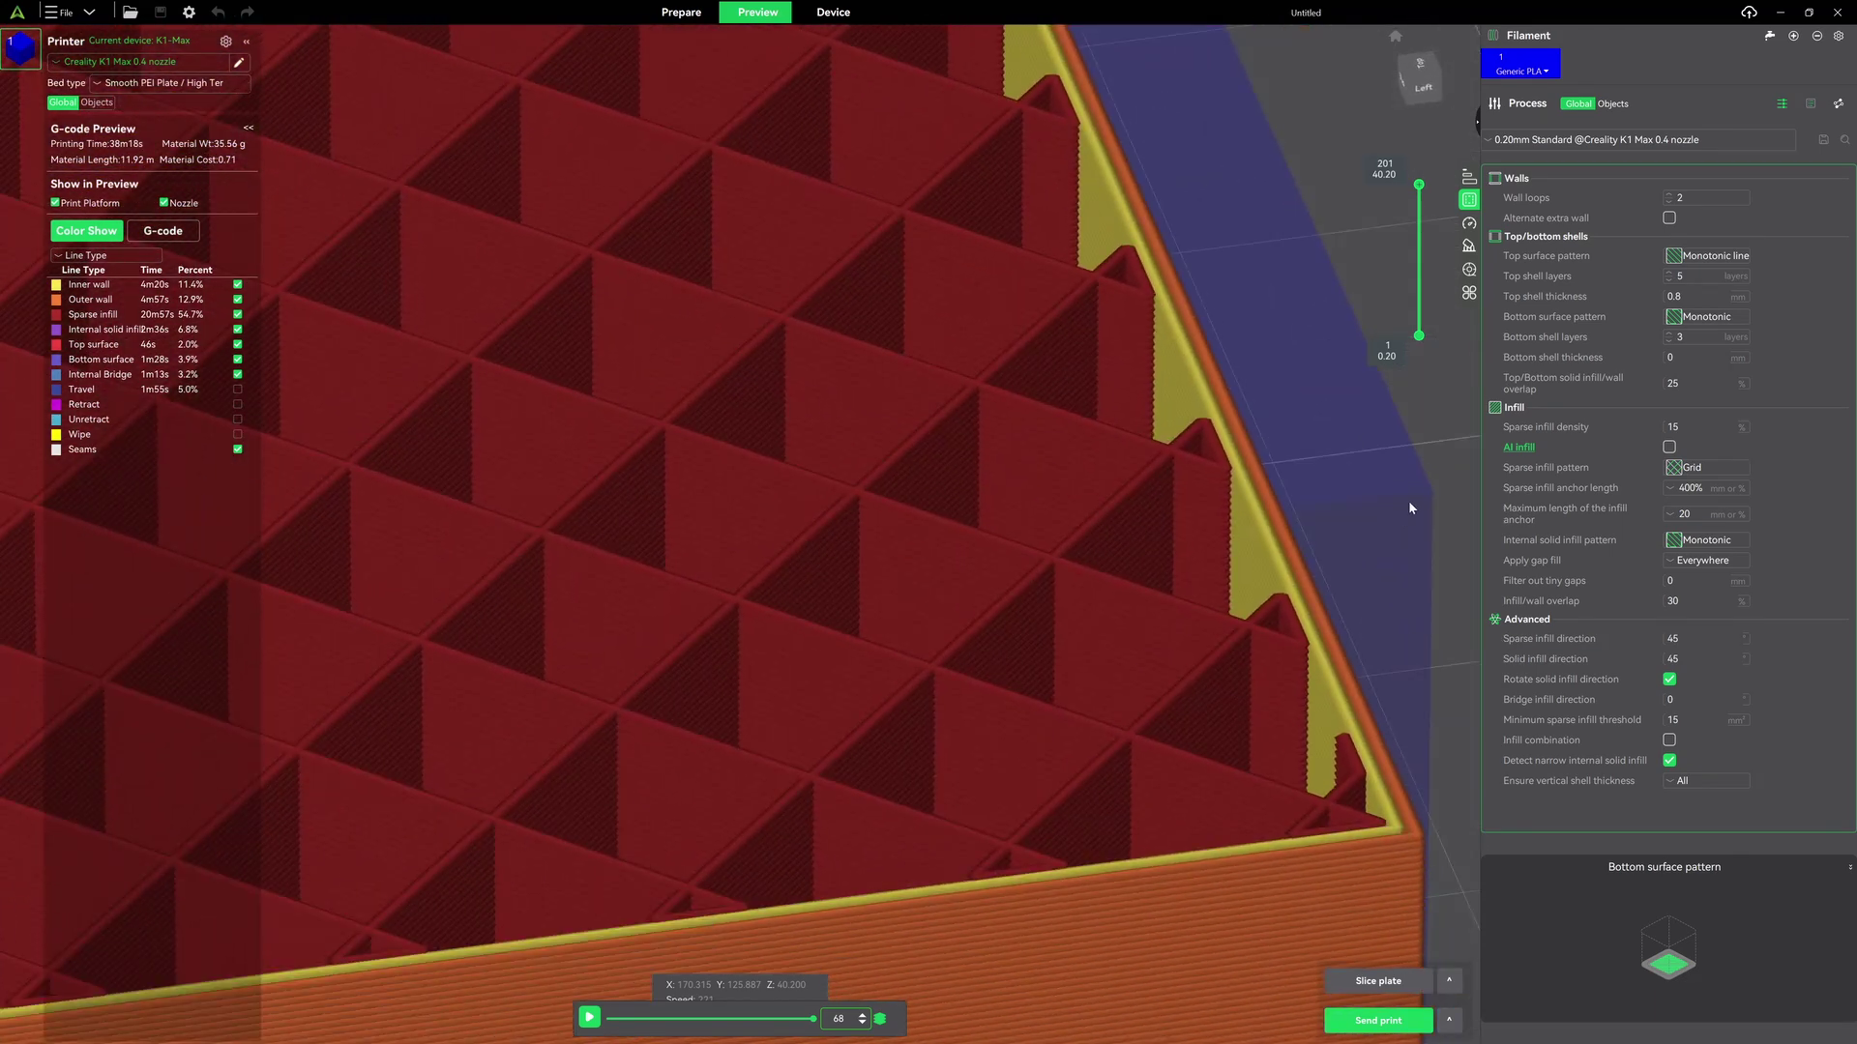
middle_click_drag(1412, 638, 979, 535)
scroll(1050, 555, "up", 4)
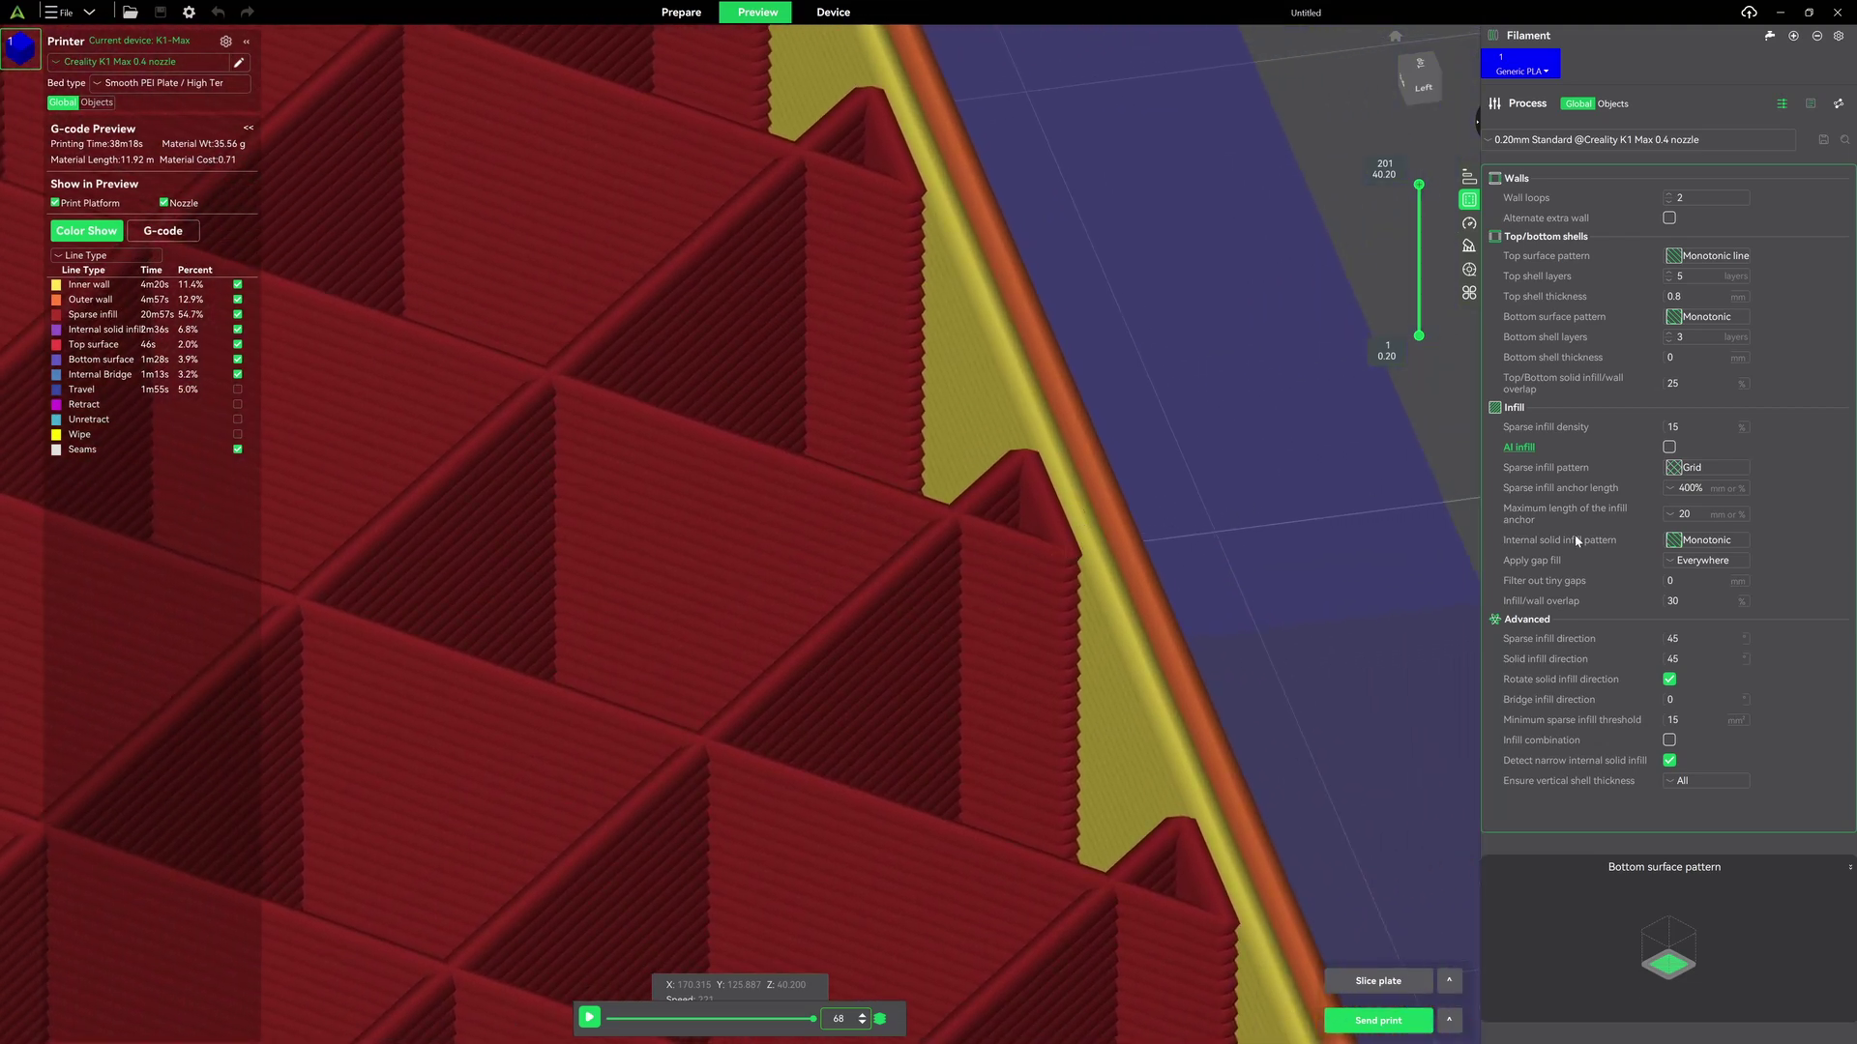
double_click(1683, 600)
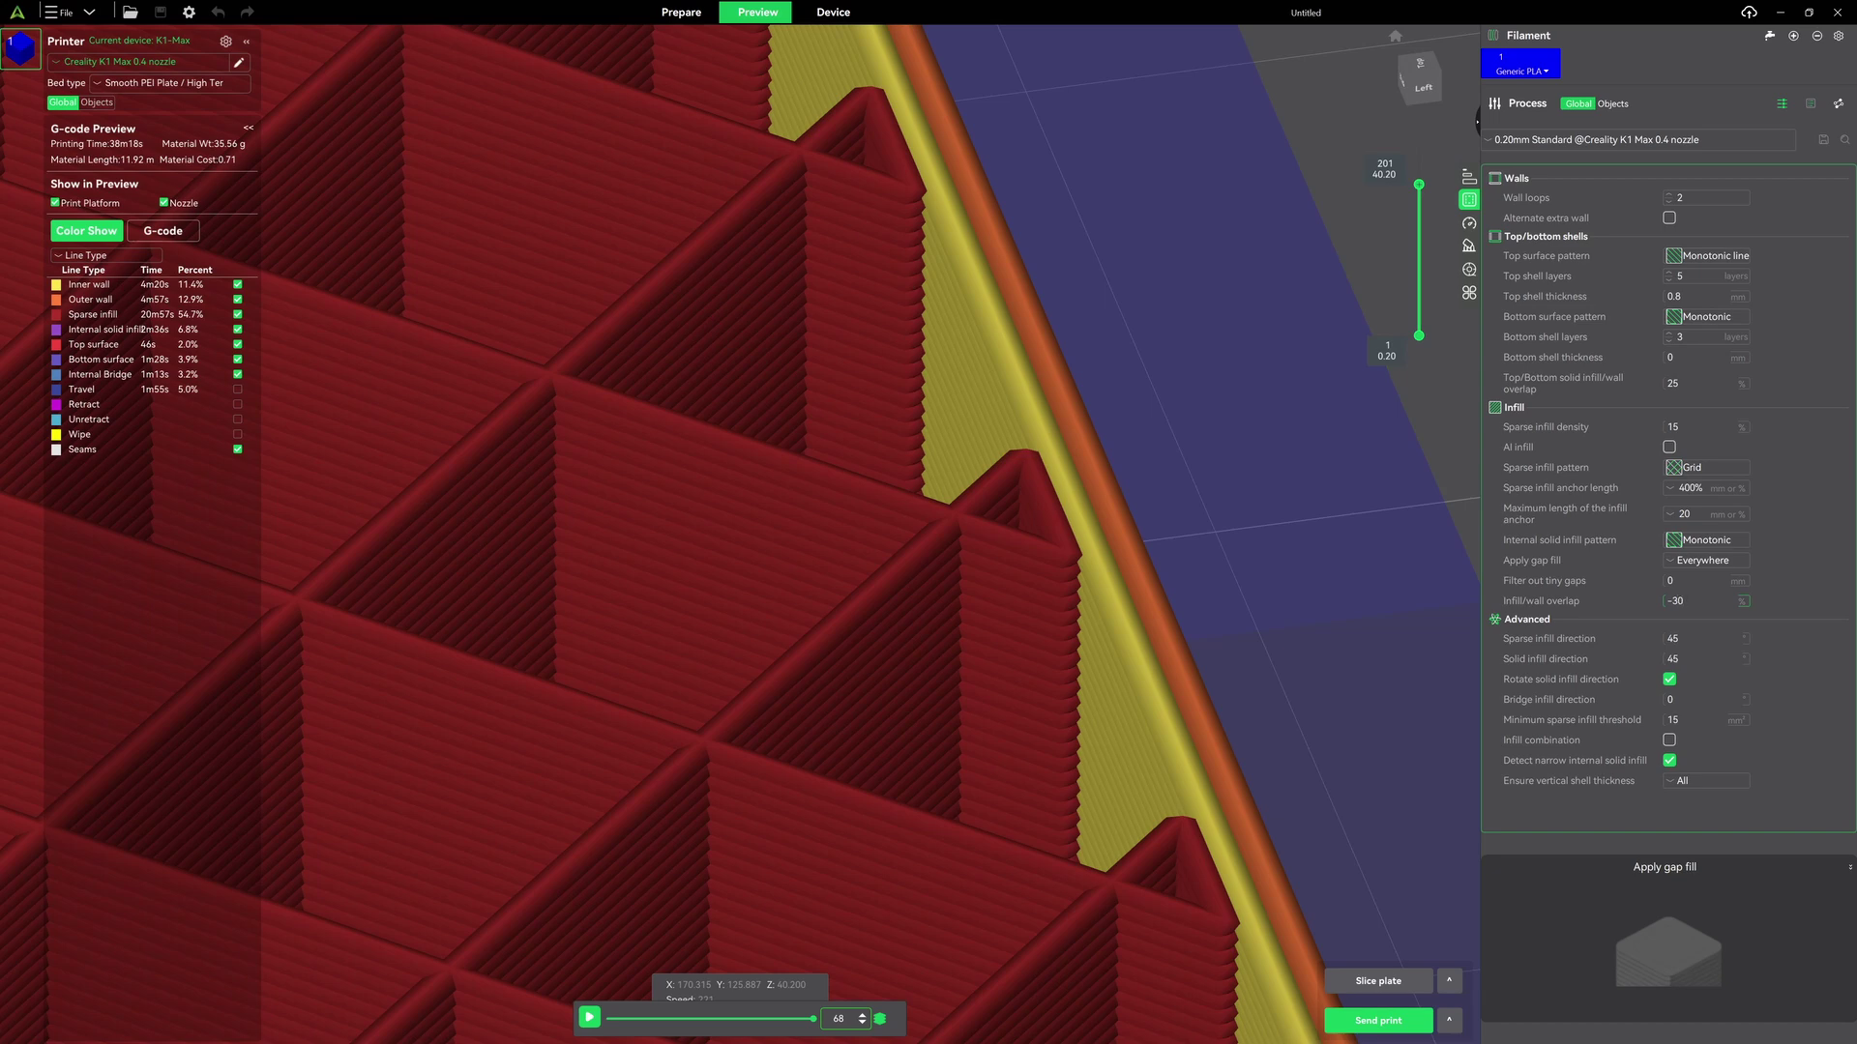
key("Return")
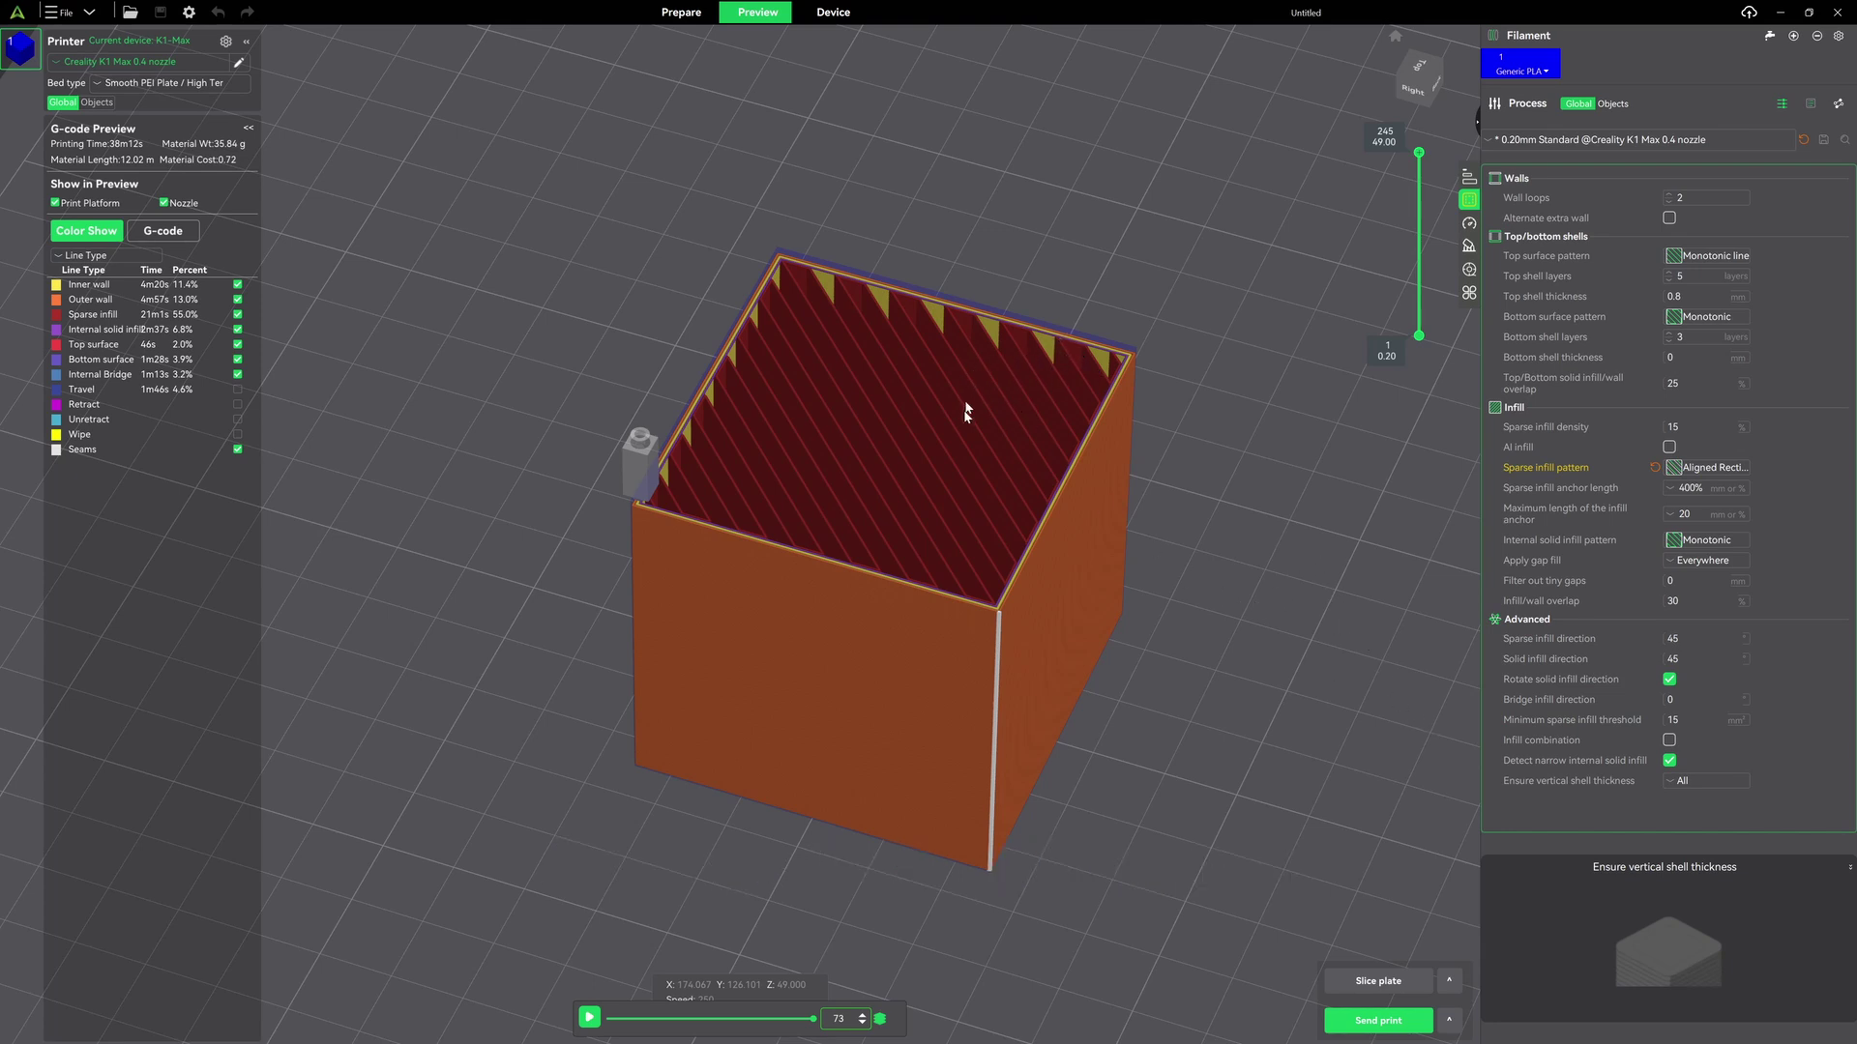
Set the sparse infill direction to 0 and reslice the cube.
double_click(1705, 638)
type("0")
key("Return")
left_click(1365, 981)
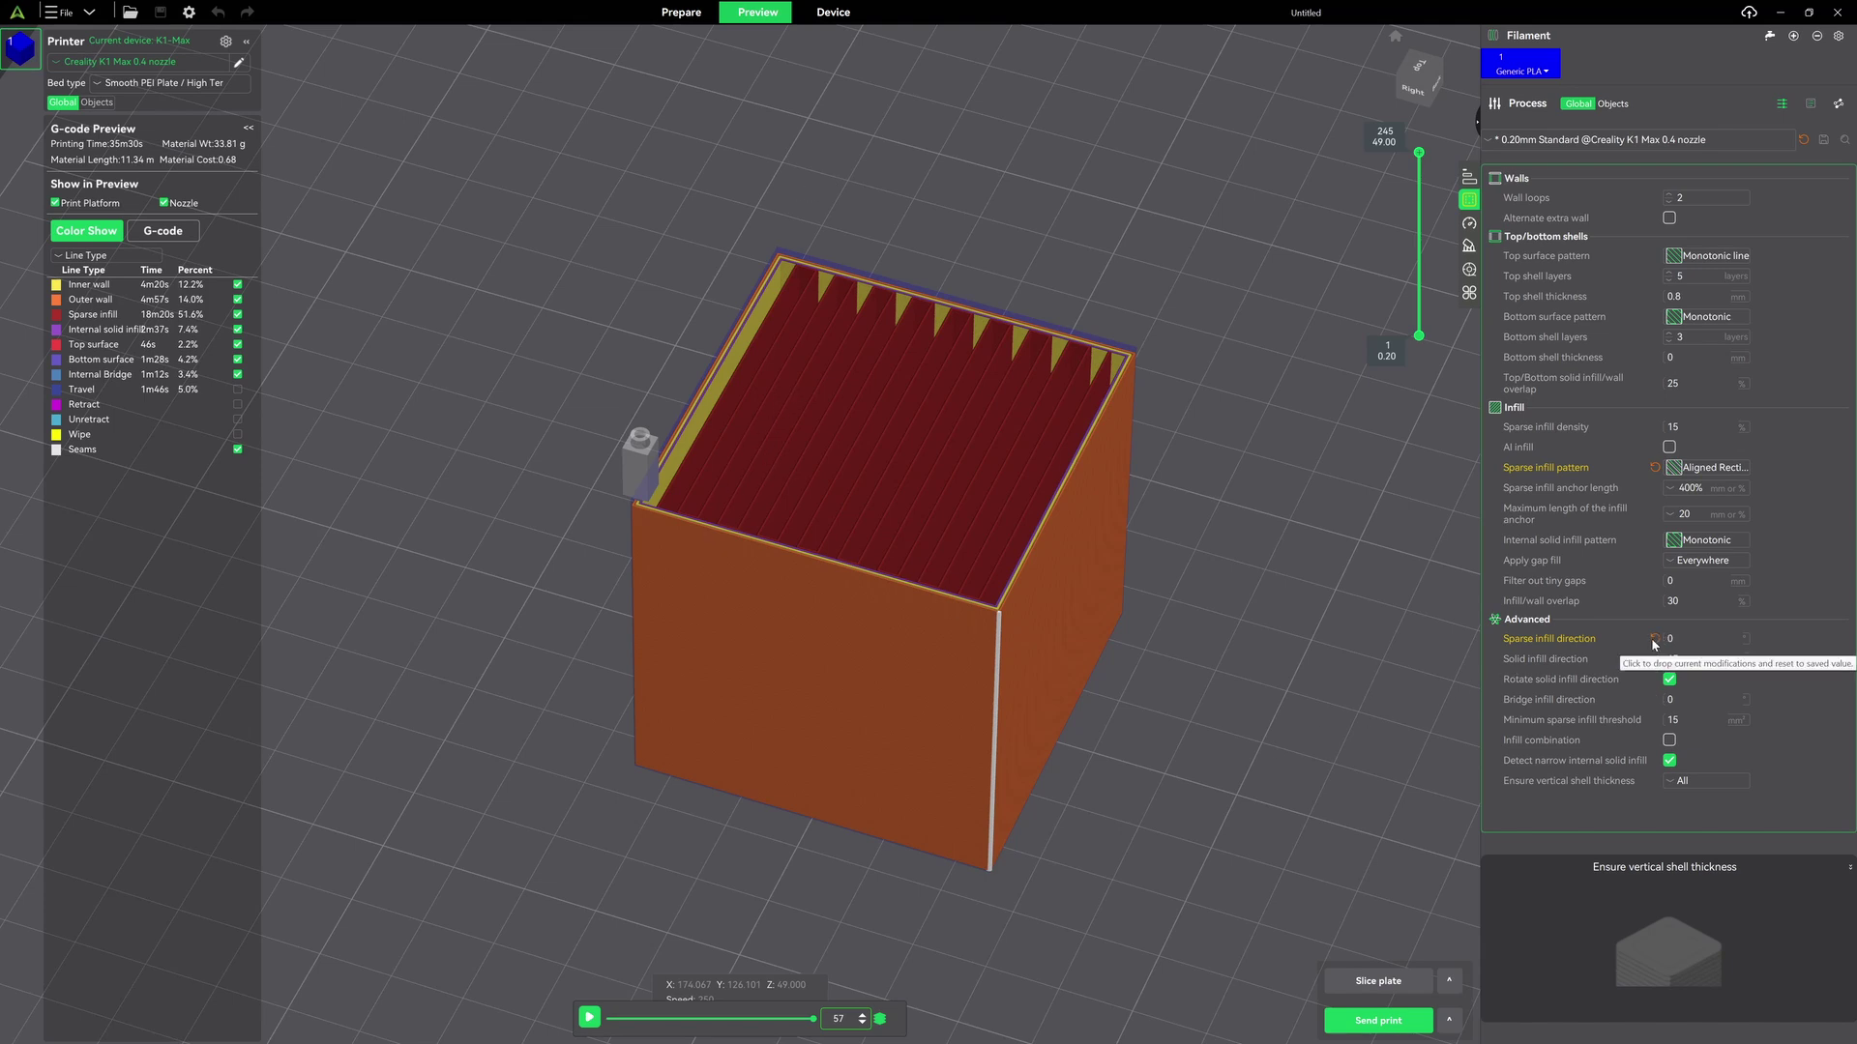
Restore sparse infill direction to 45, set solid infill direction to 0, and reslice.
left_click(1654, 640)
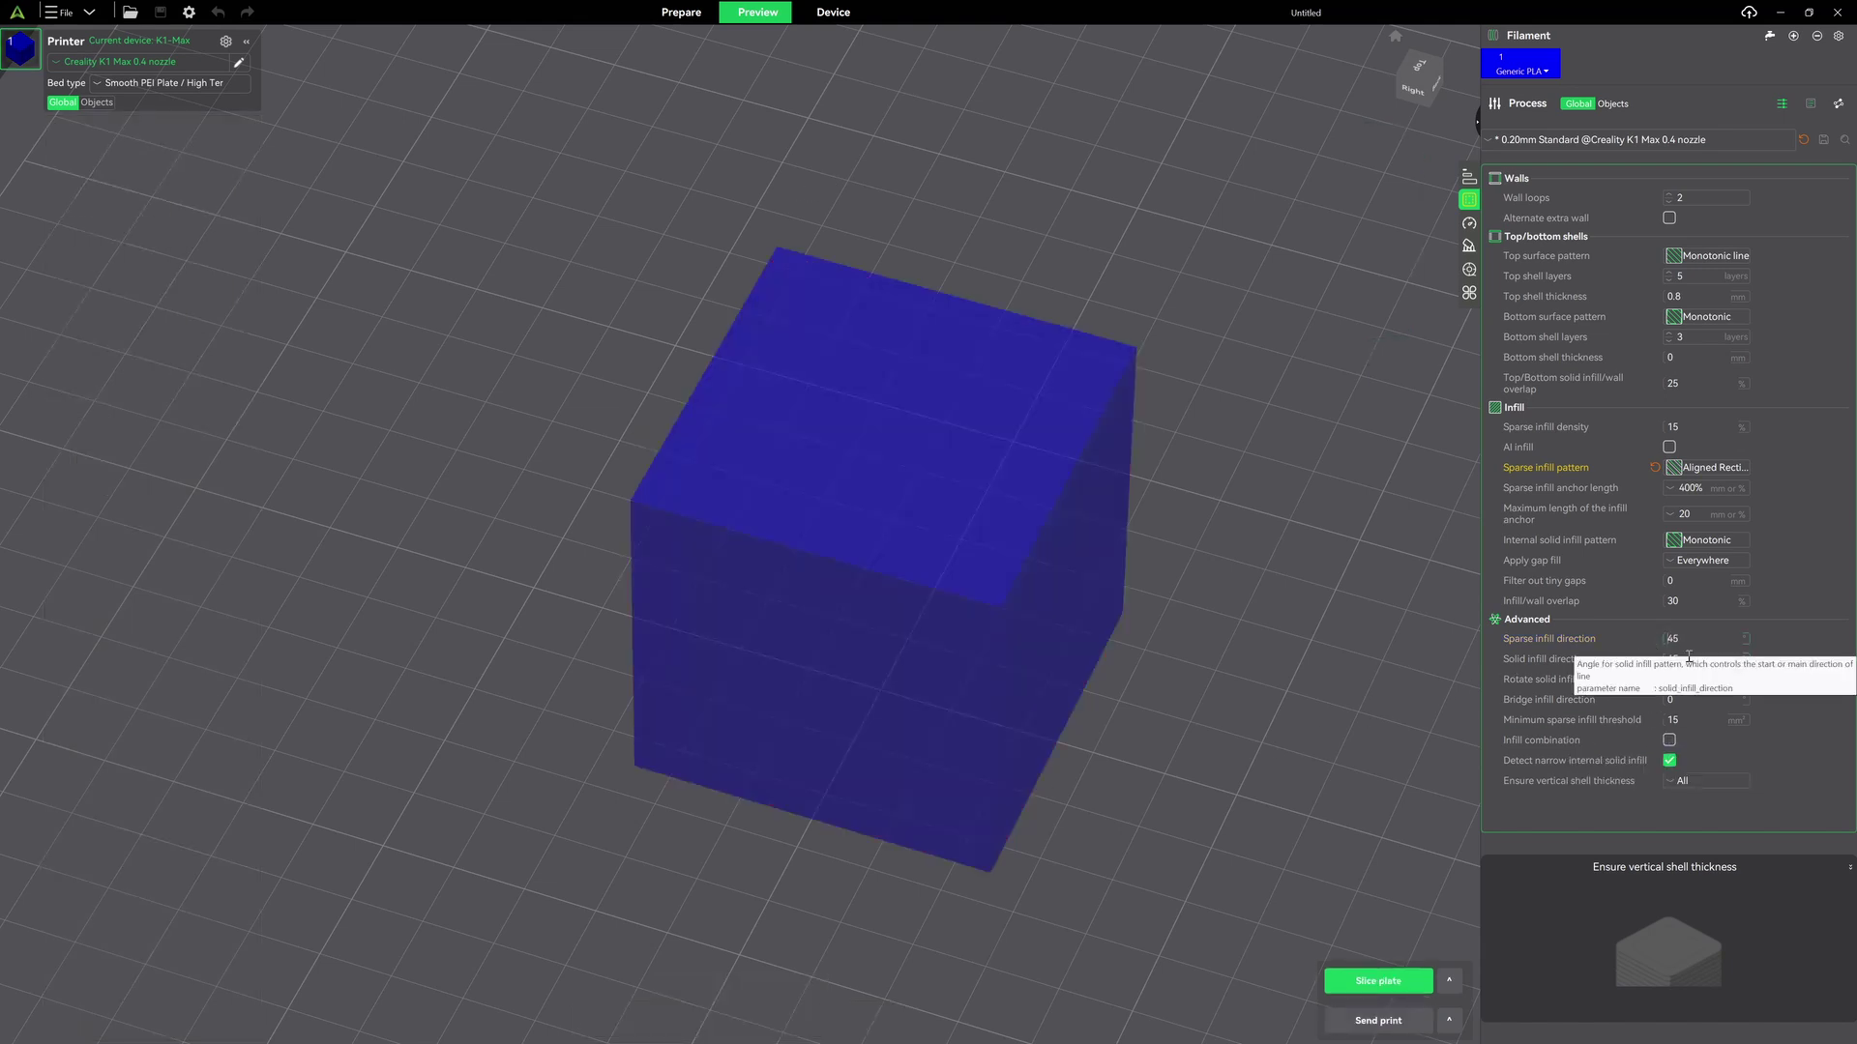
left_click(1687, 659)
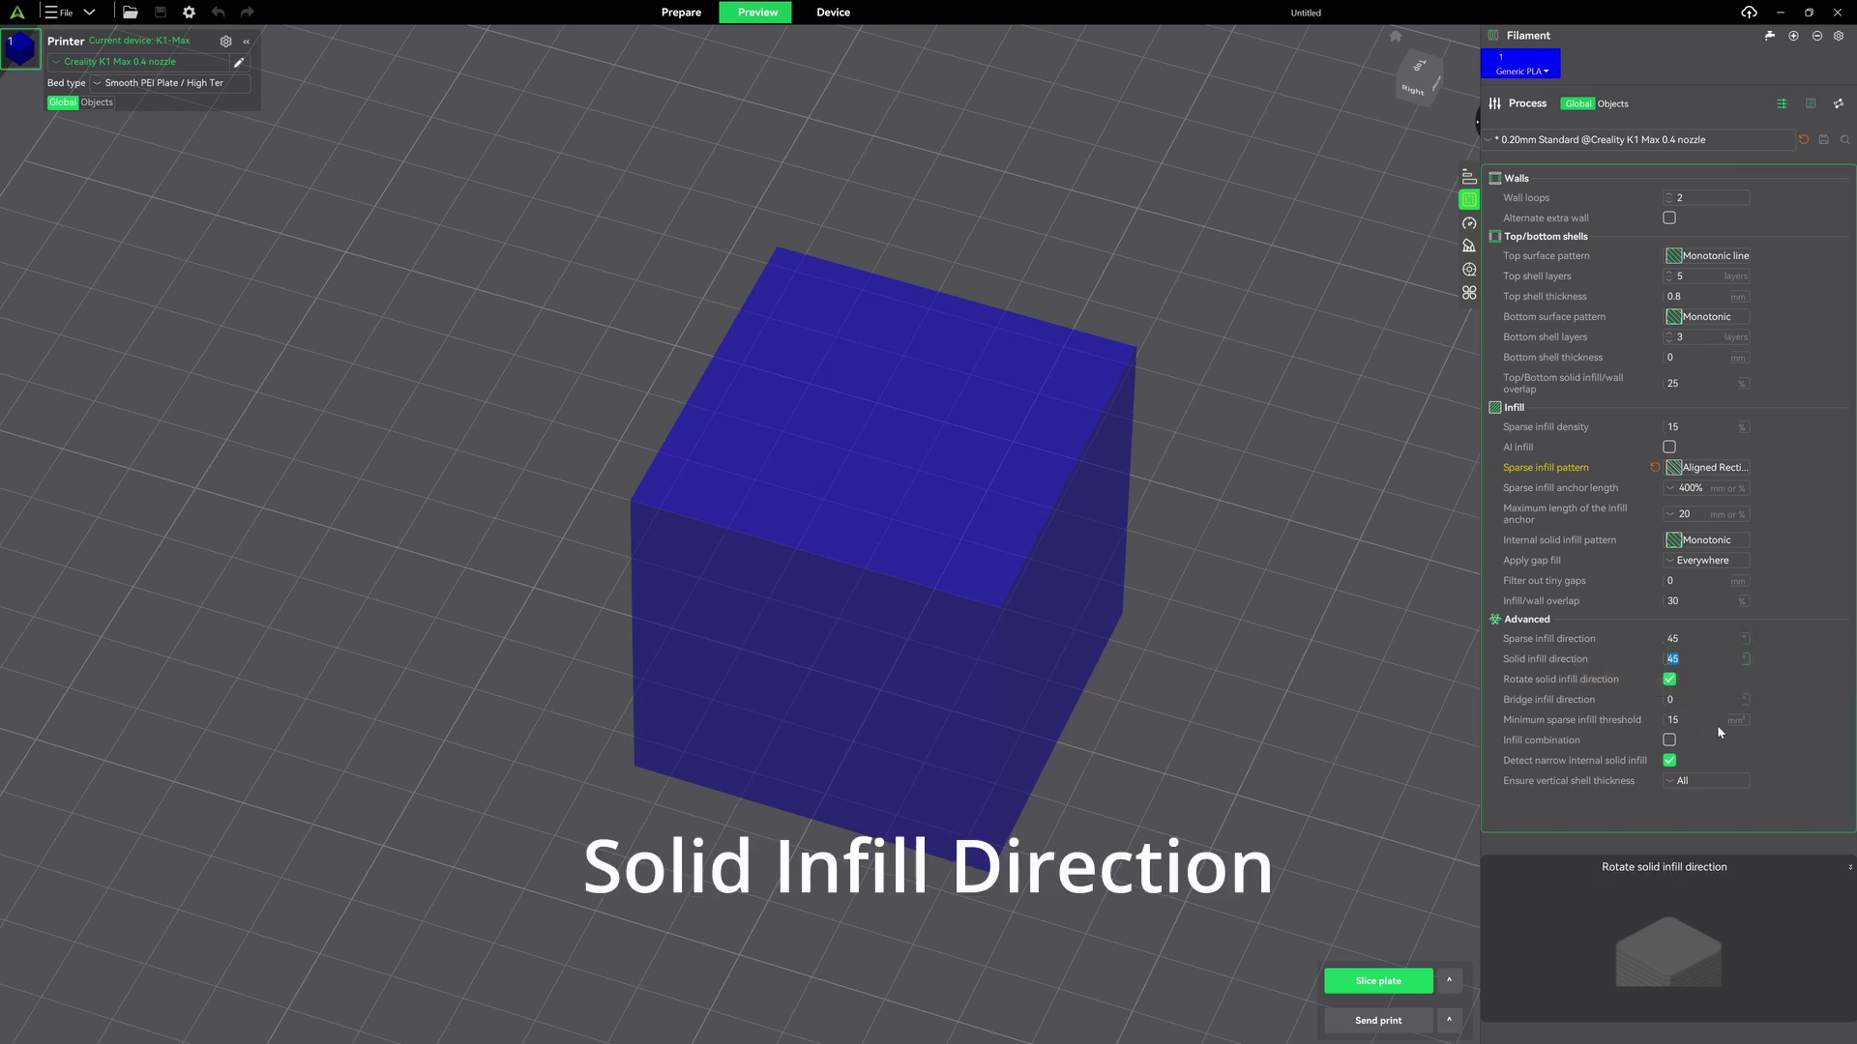
type("0")
left_click(1373, 981)
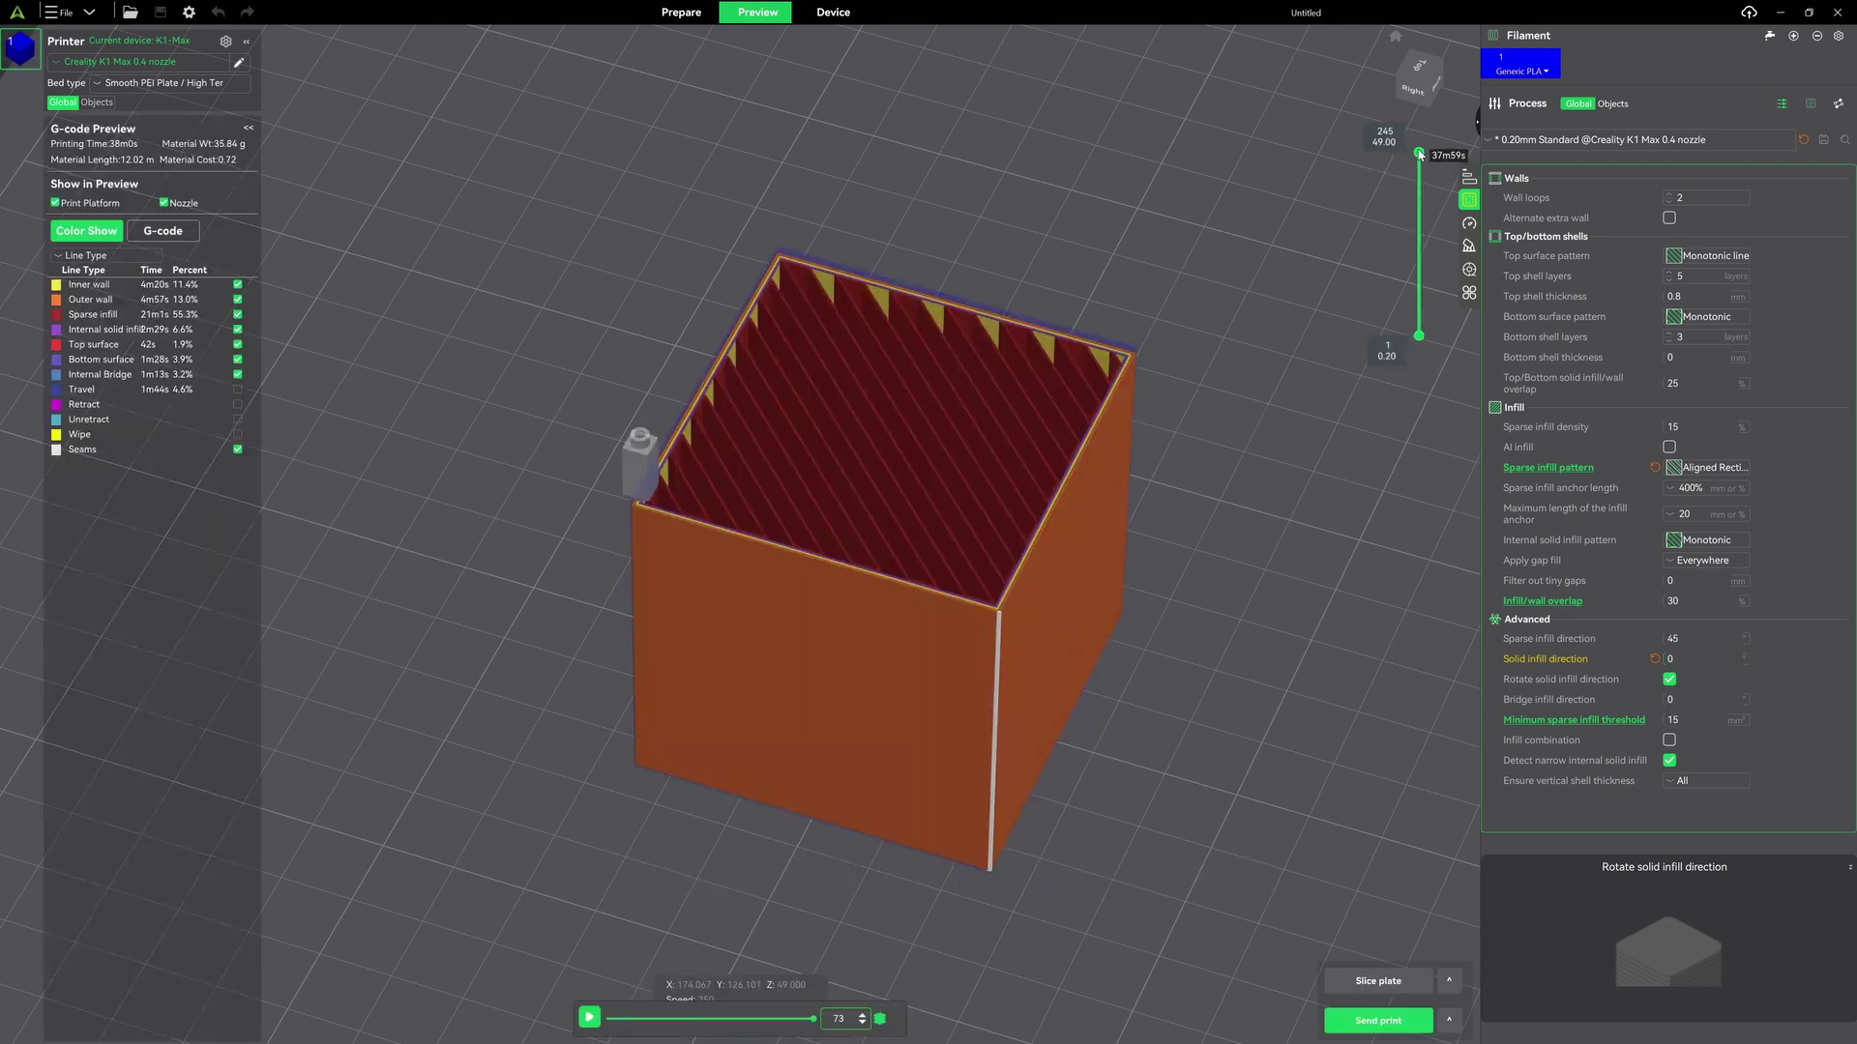
Step the preview through the cube's top solid layers.
left_click_drag(1418, 154, 1419, 149)
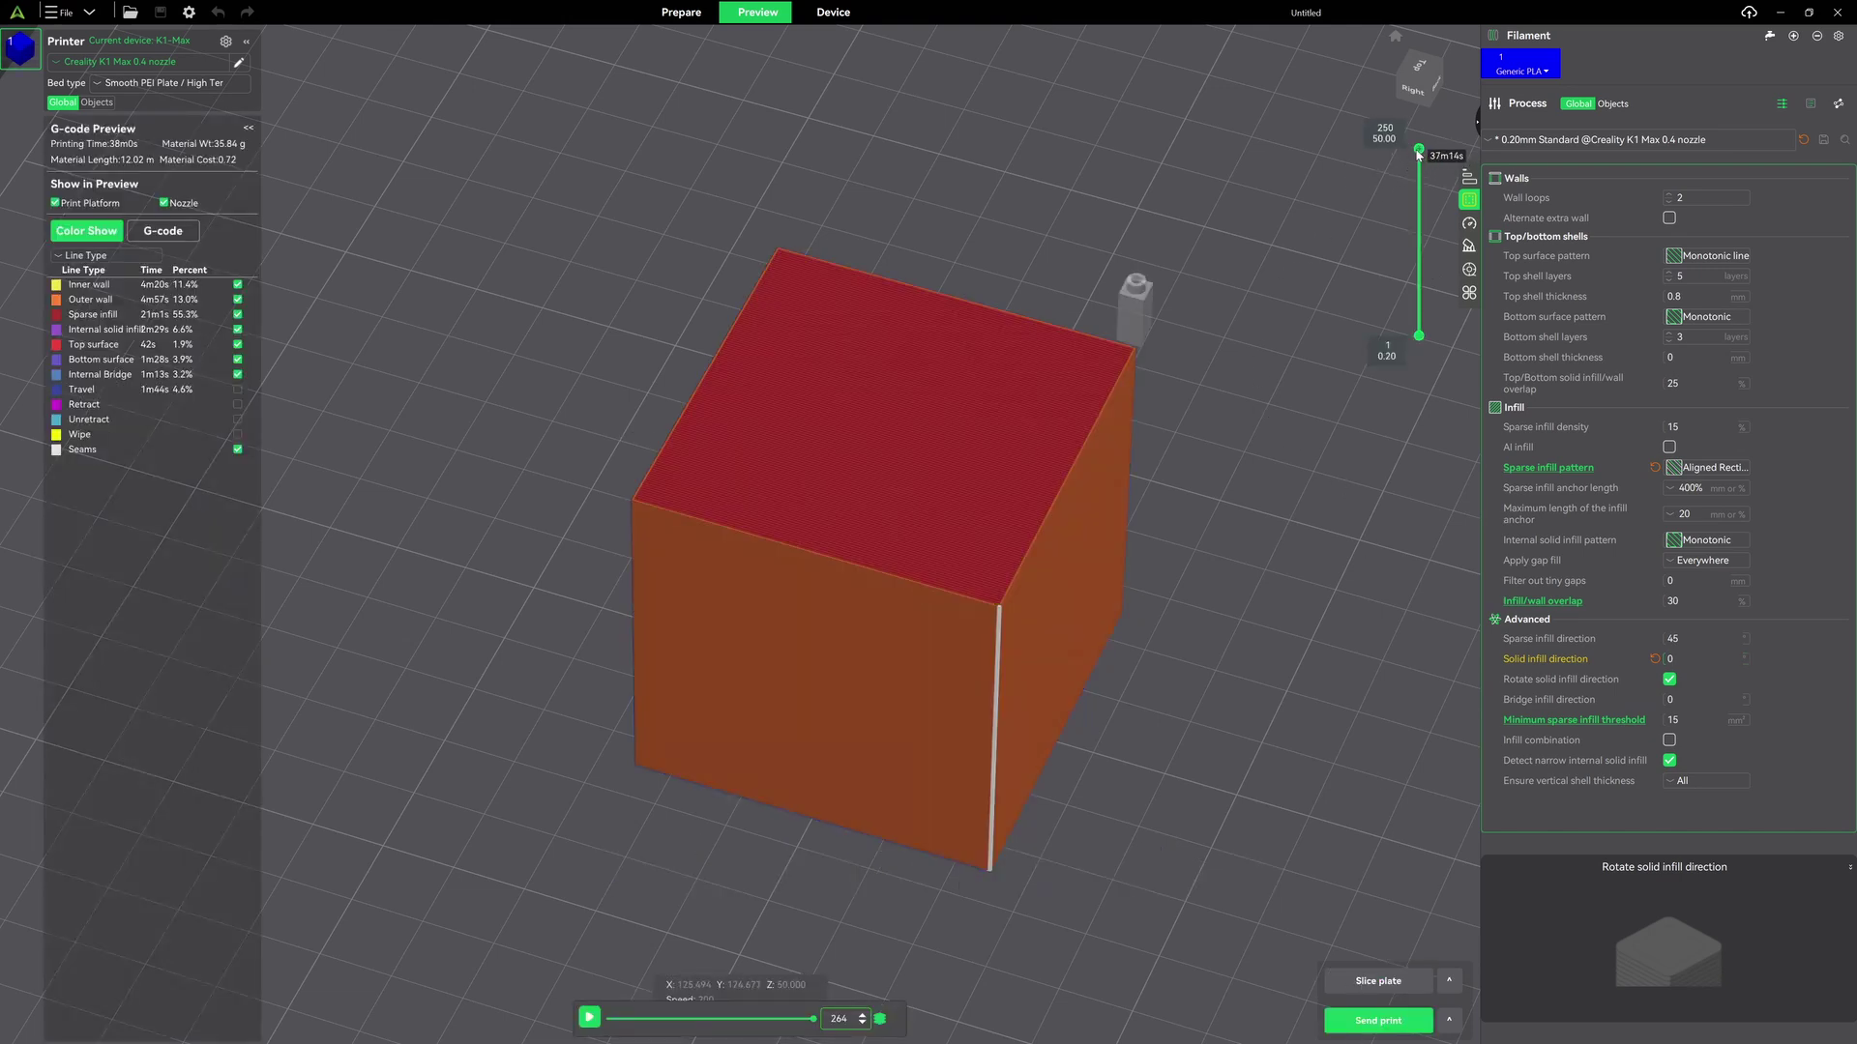
scroll(1419, 154, "down", 1)
scroll(1050, 377, "up", 8)
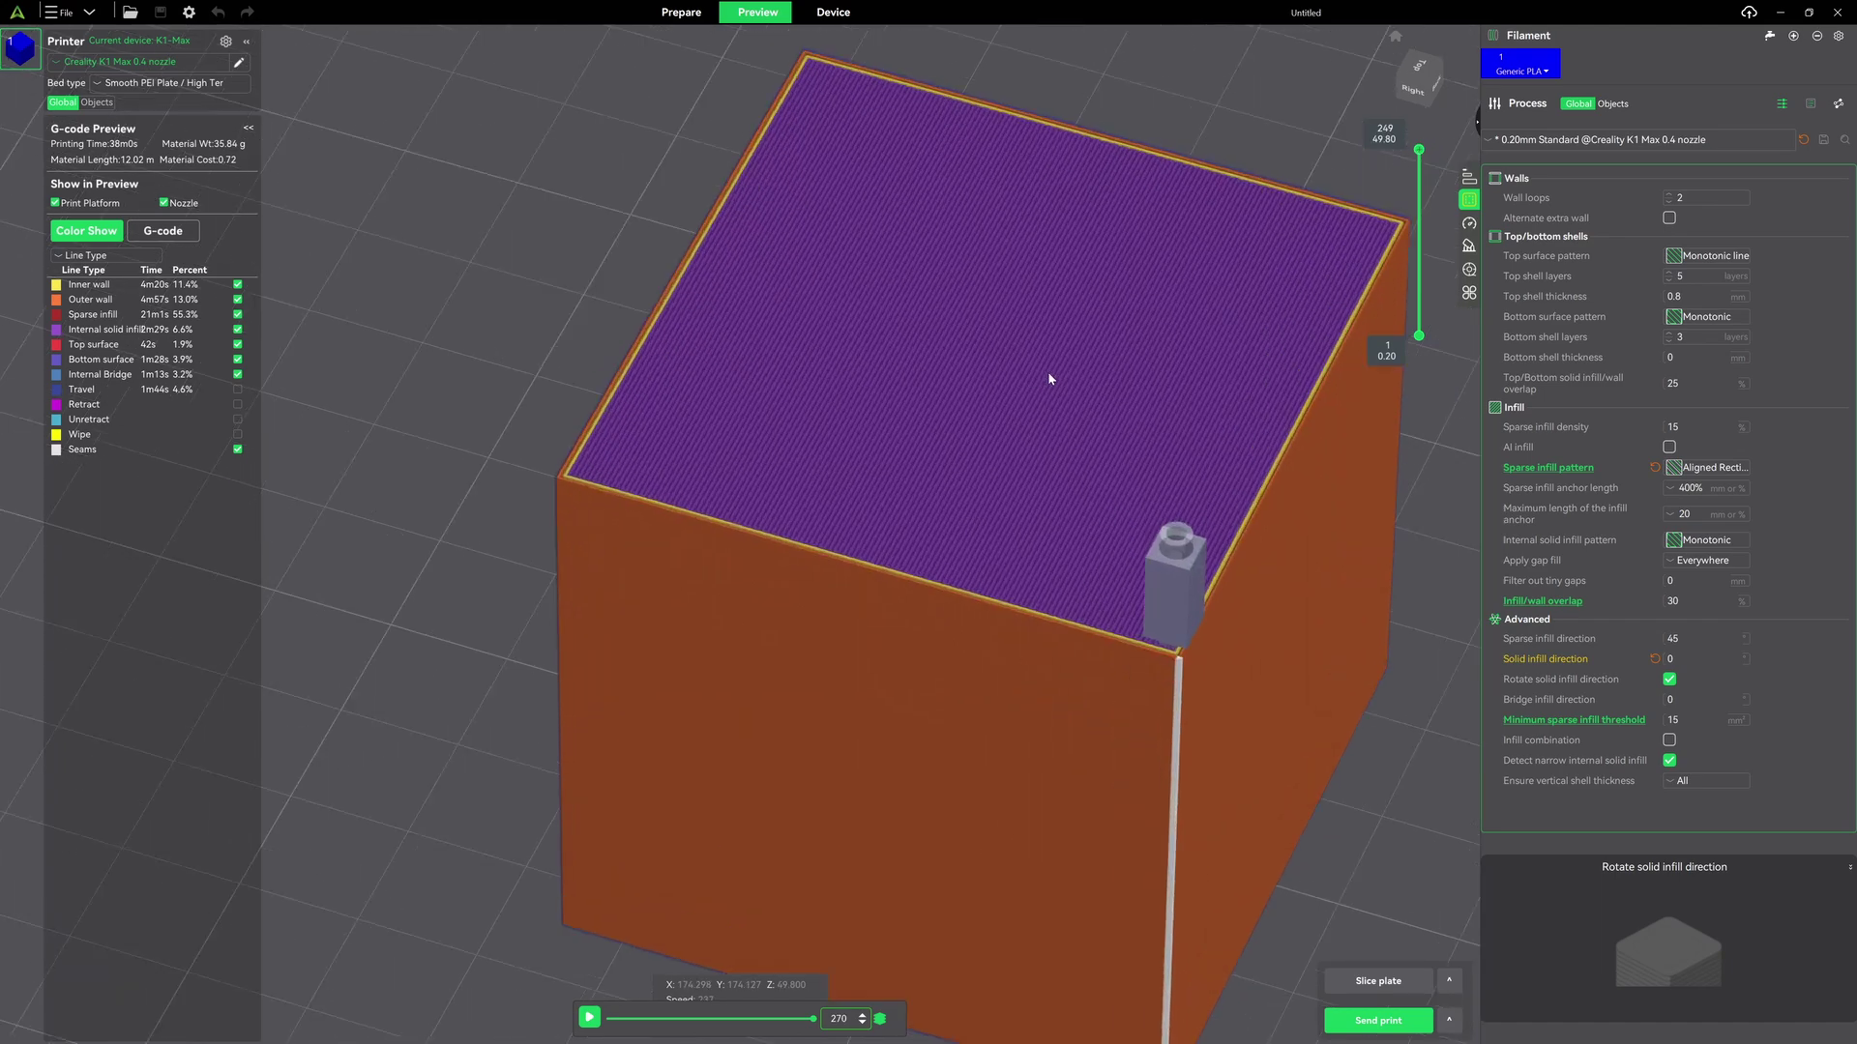
scroll(1049, 379, "down", 3)
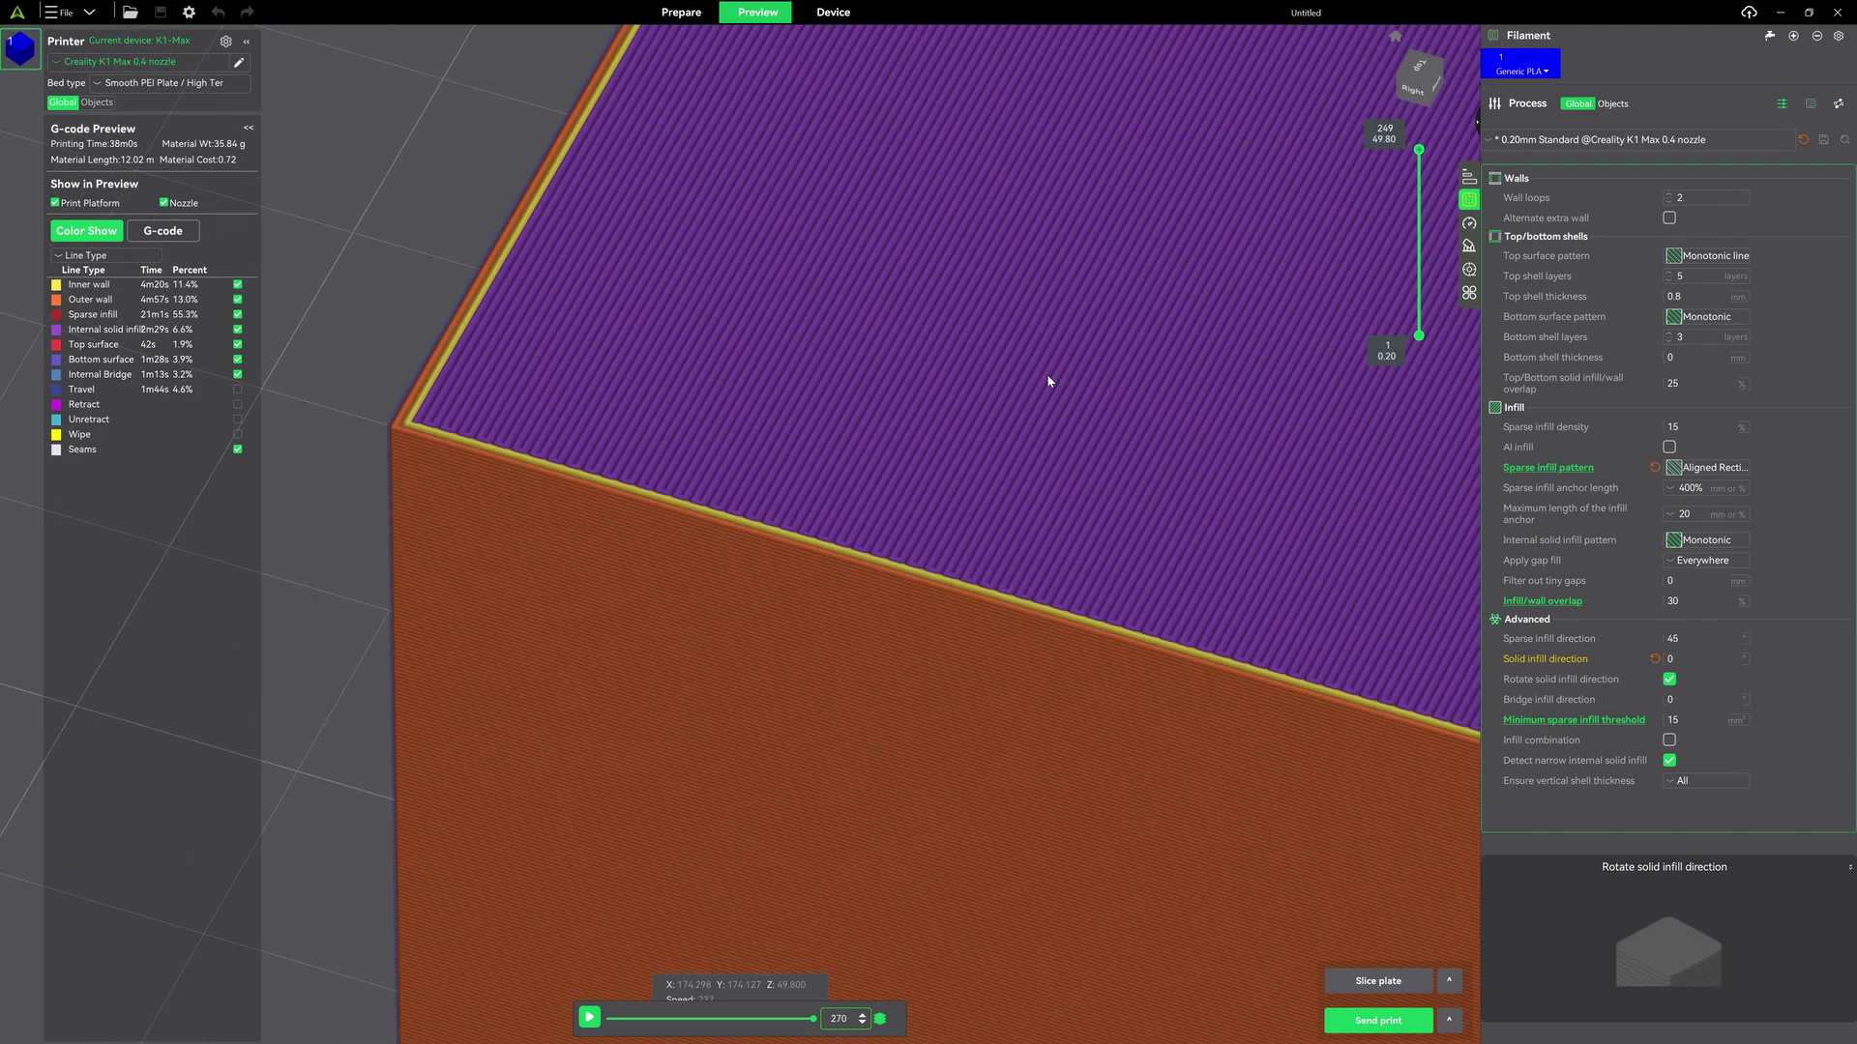
mouse_move(1423, 155)
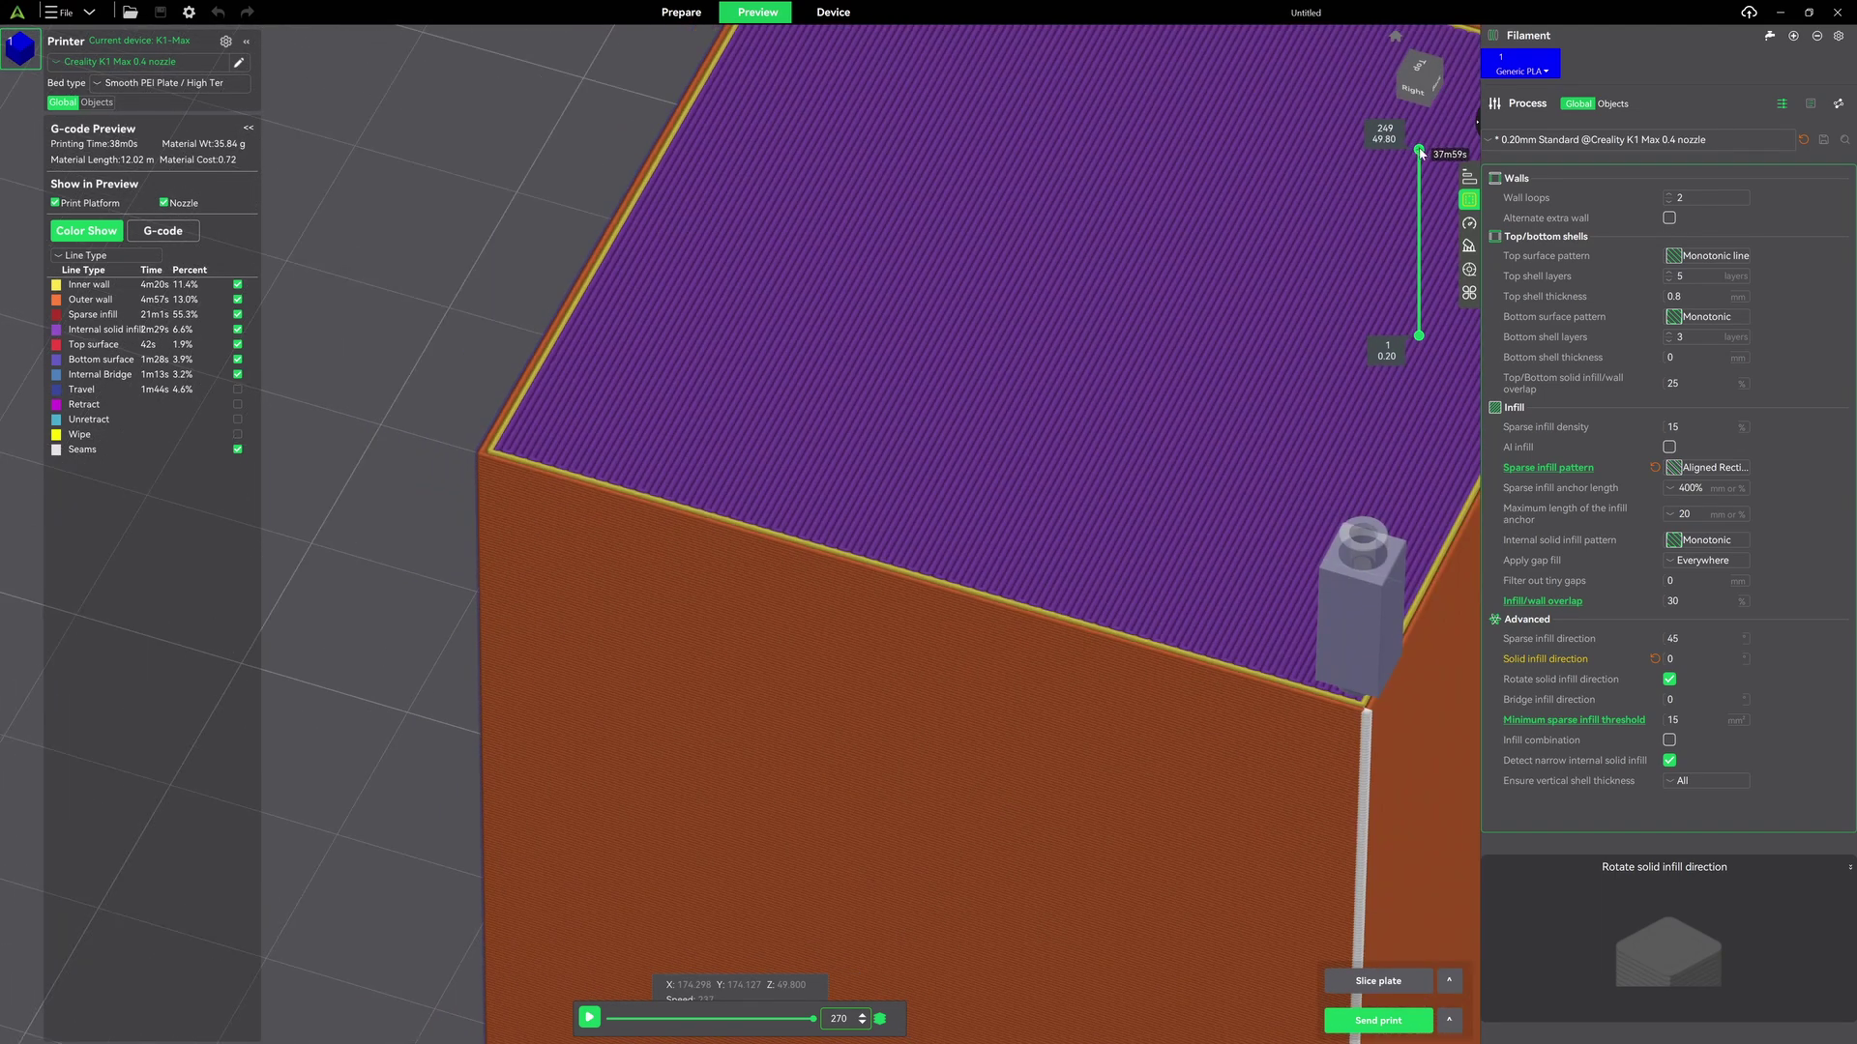
scroll(1422, 154, "down", 2)
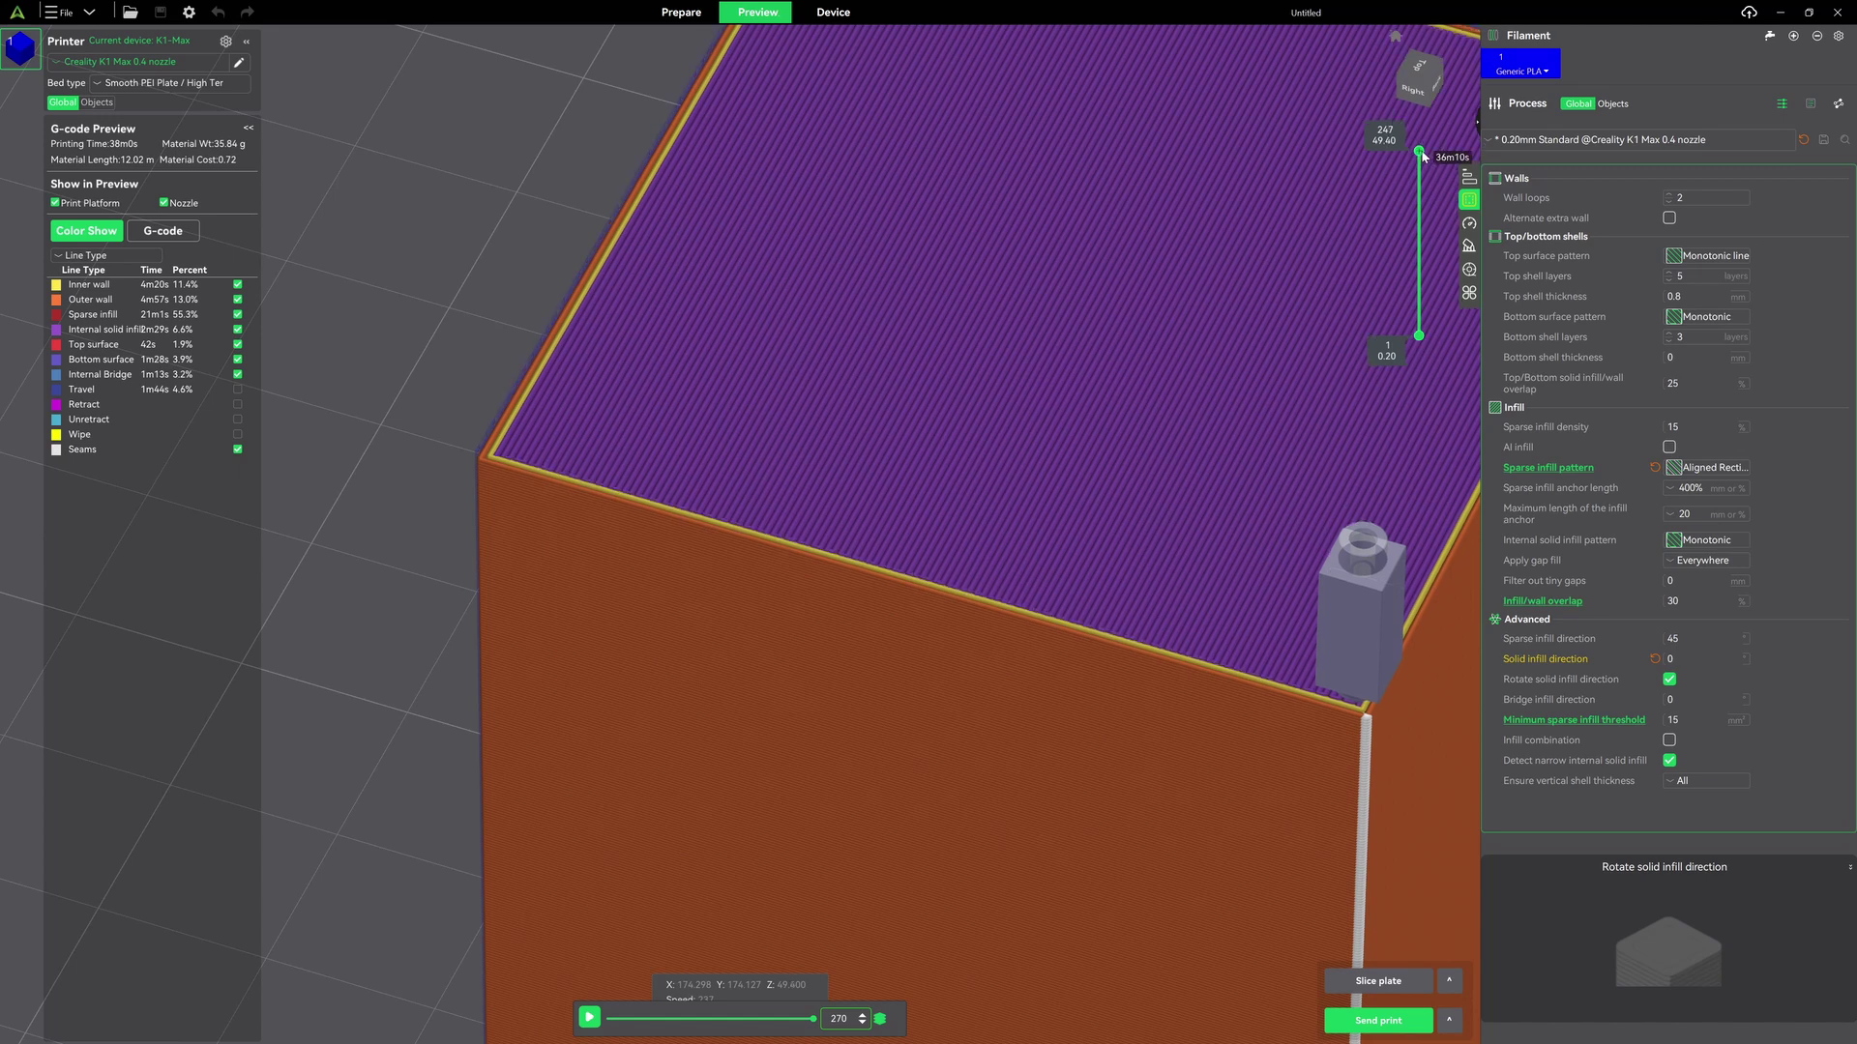
scroll(1421, 154, "down", 1)
scroll(1421, 154, "up", 3)
scroll(1421, 155, "down", 1)
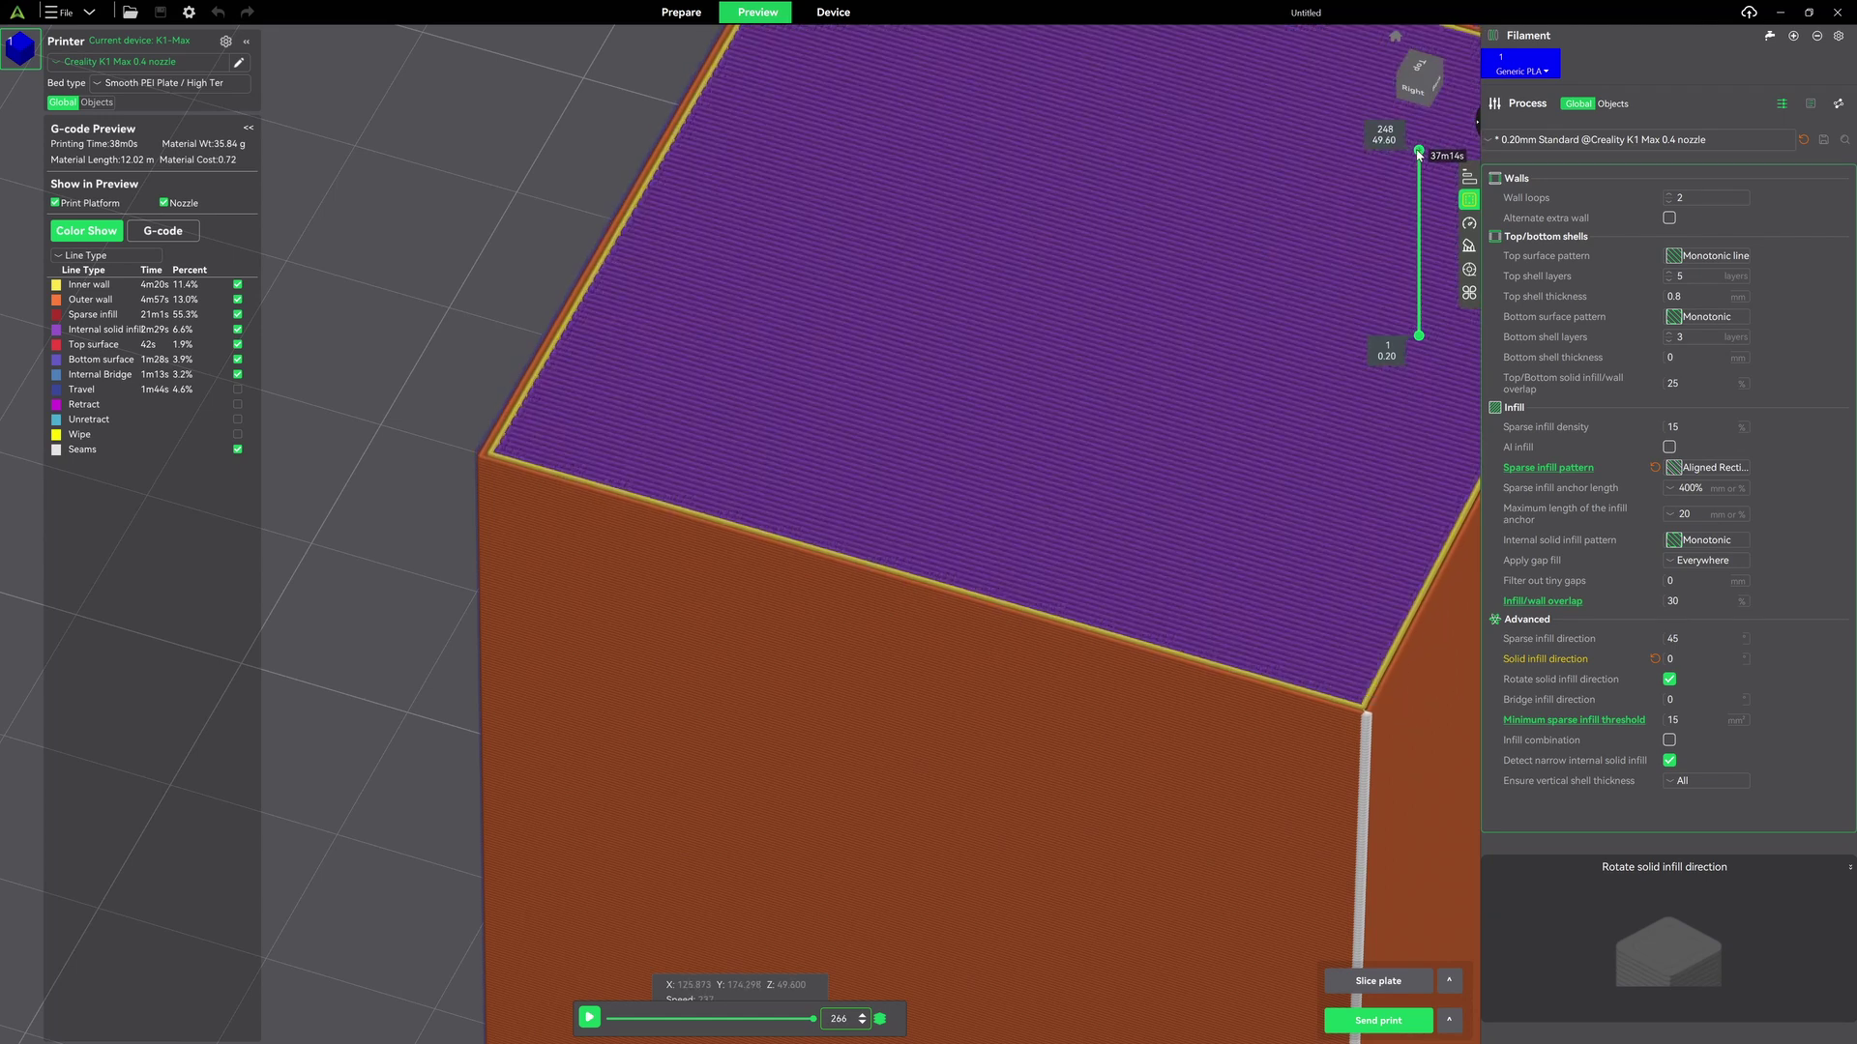
scroll(1418, 155, "up", 2)
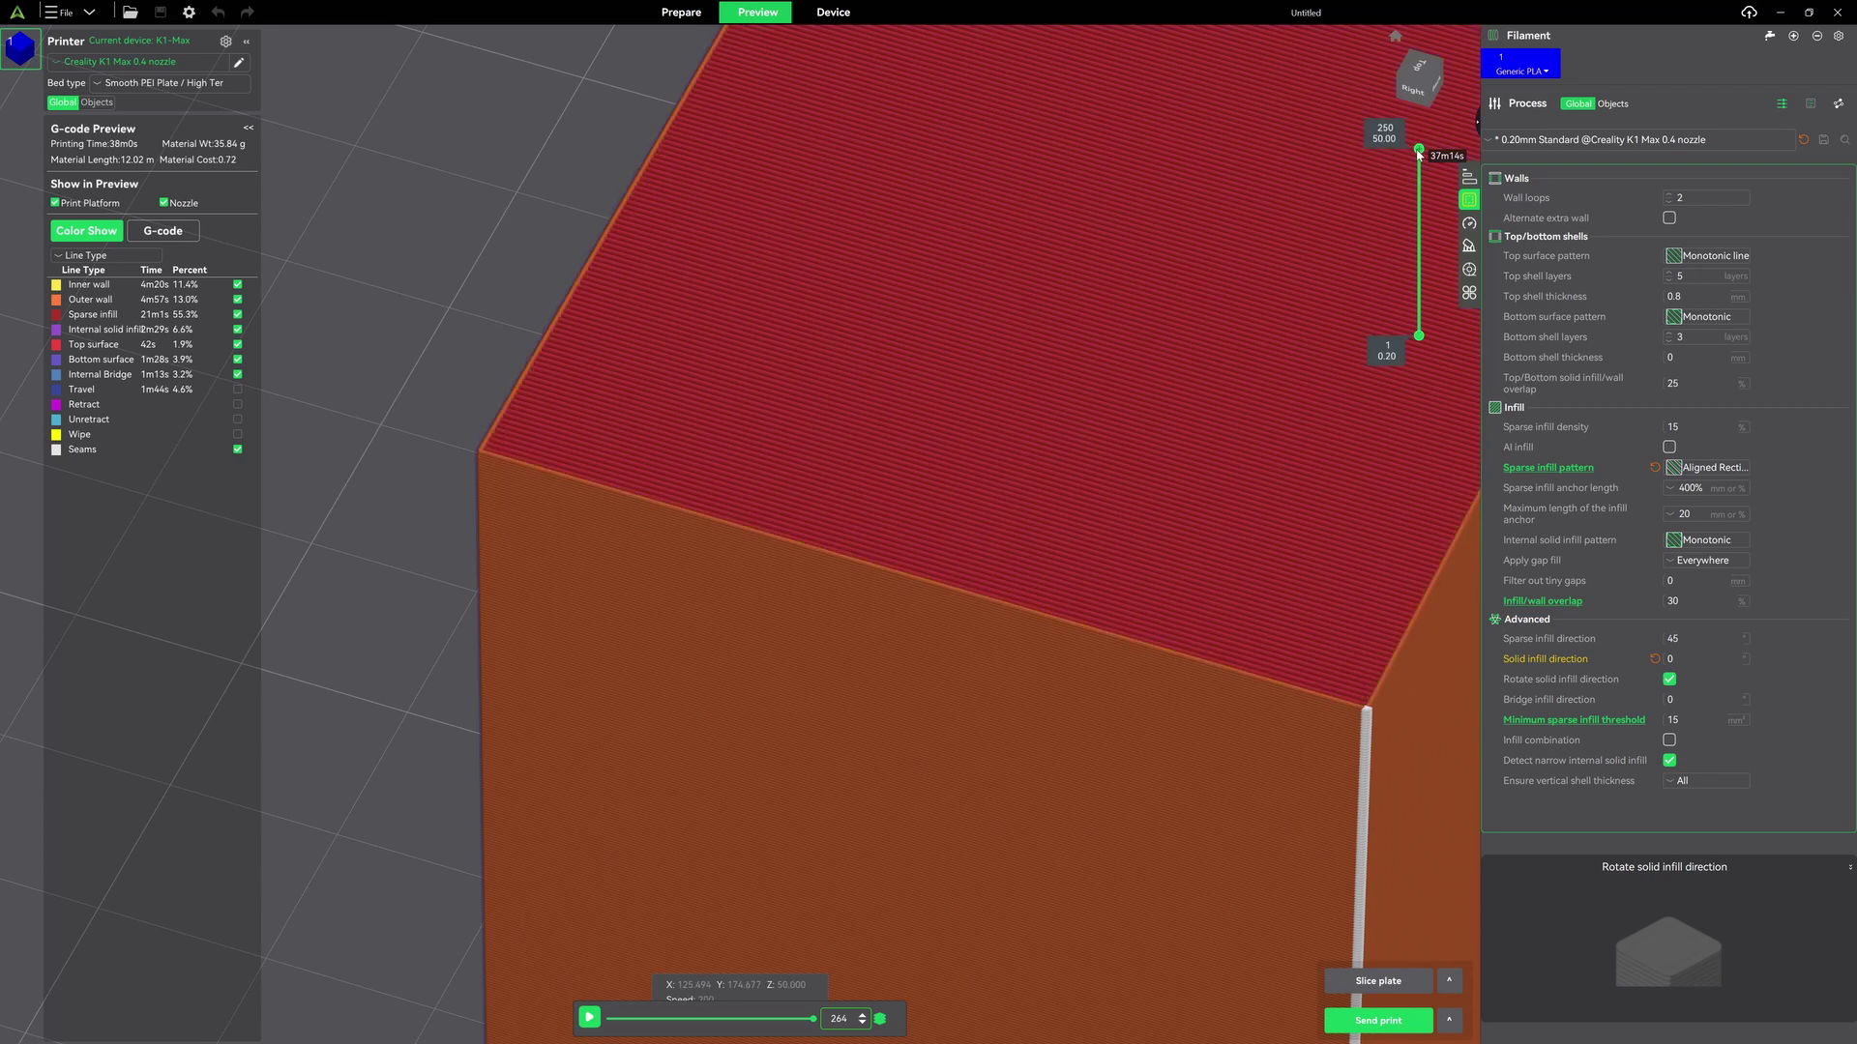
scroll(1418, 154, "down", 1)
scroll(1419, 155, "down", 1)
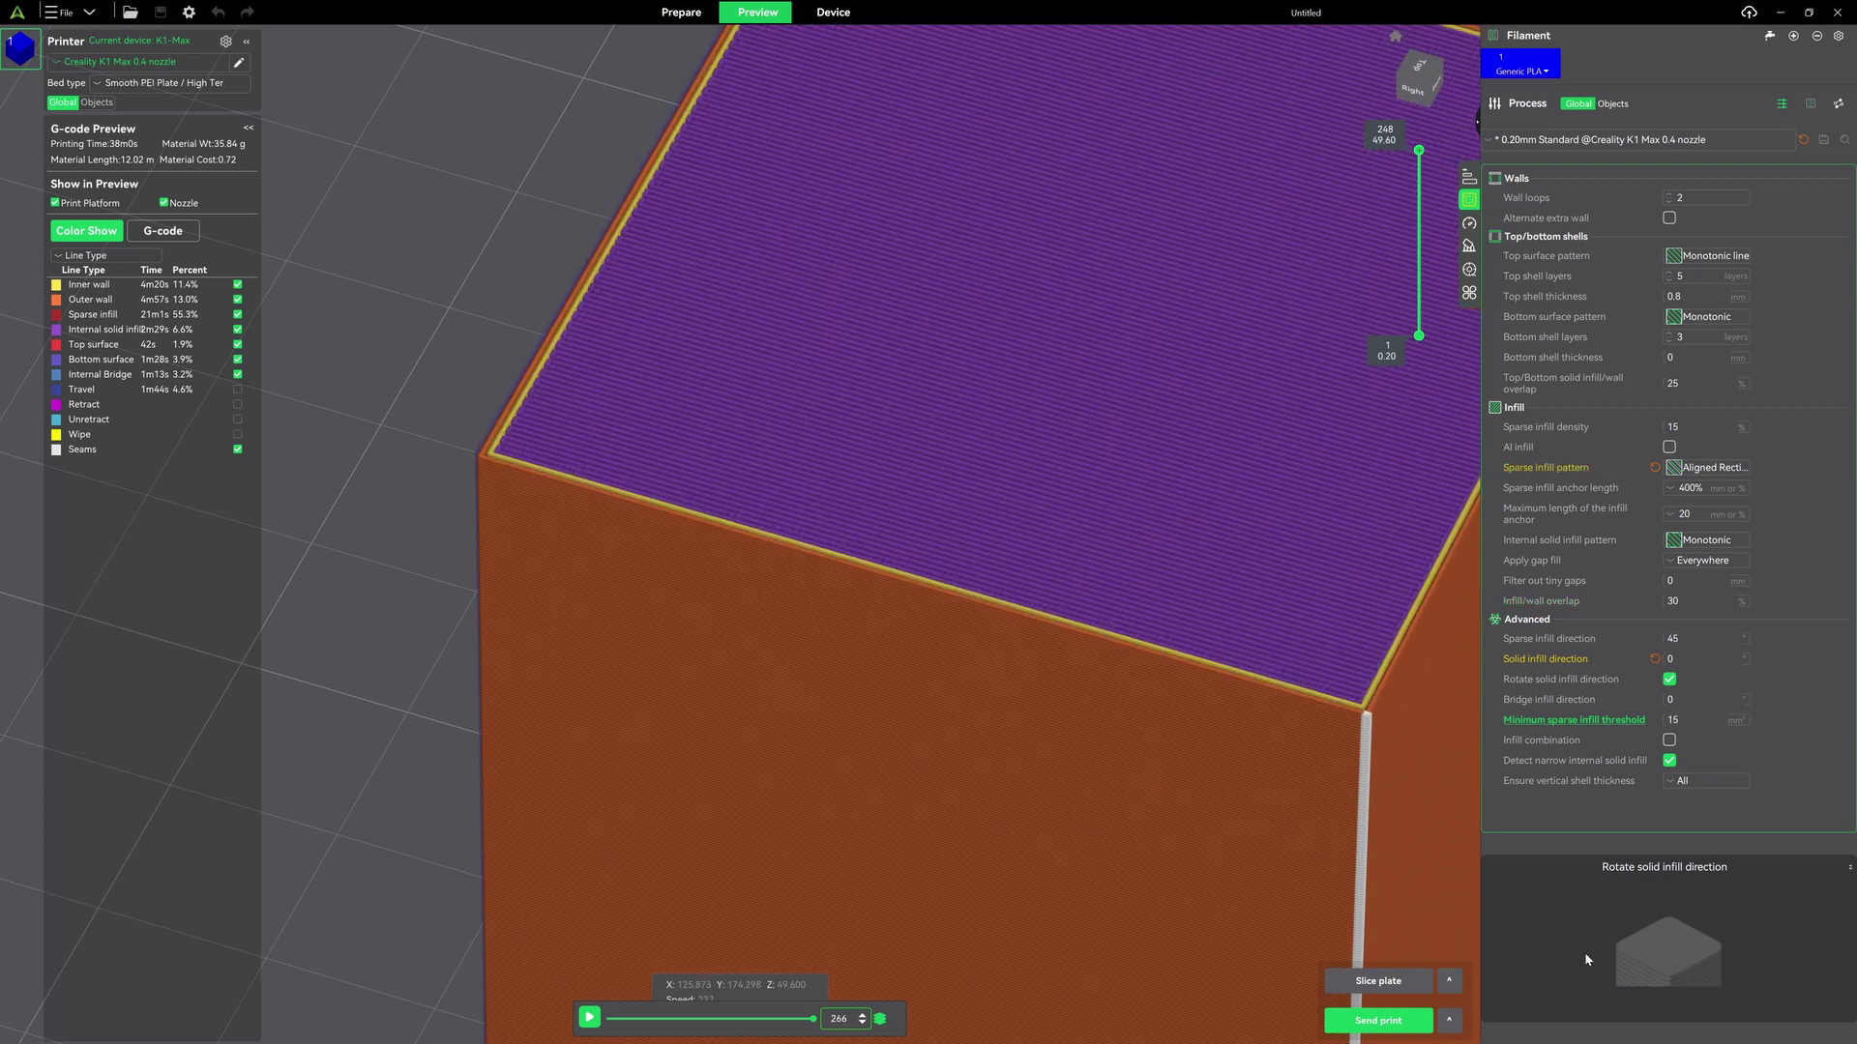
Reset solid infill direction to 45, turn off solid infill rotation, and reslice.
left_click(1655, 661)
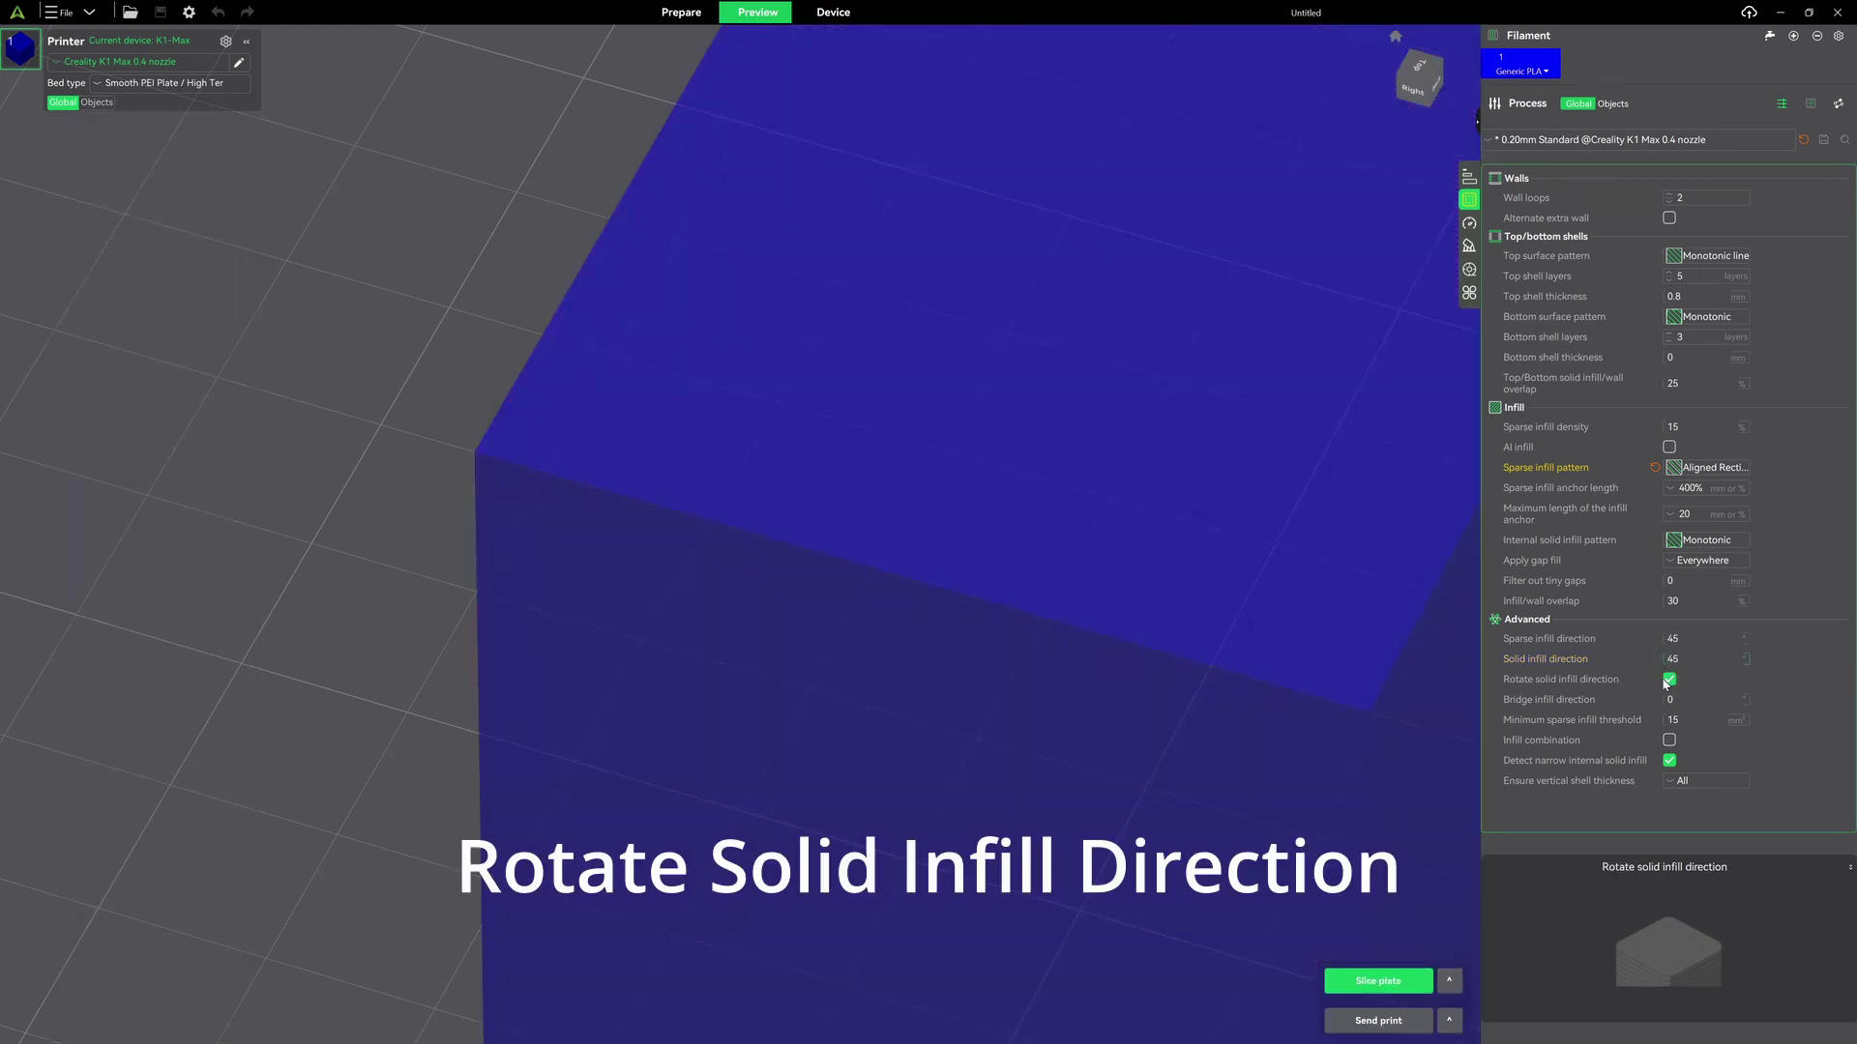
left_click(1668, 680)
left_click(1367, 982)
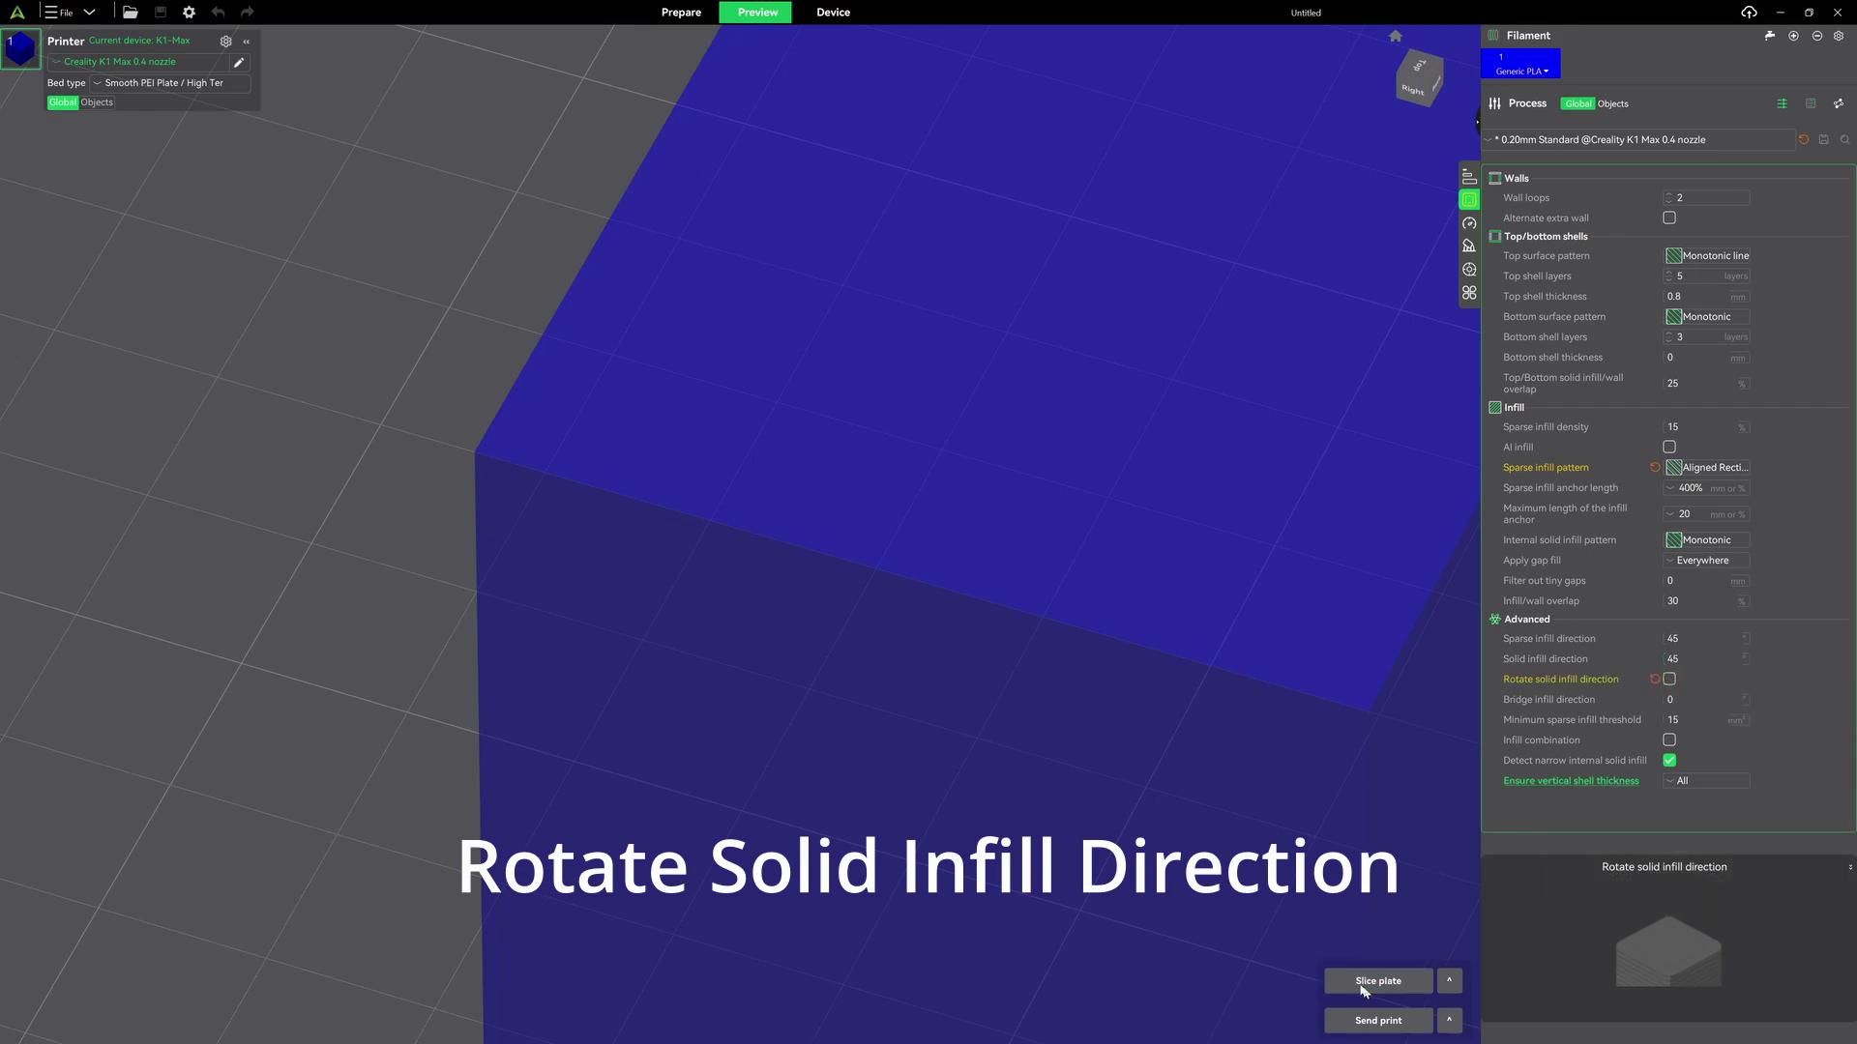
Inspect the top layers and sparse infill walls, then re-enable solid infill rotation.
scroll(828, 690, "up", 3)
scroll(830, 696, "down", 3)
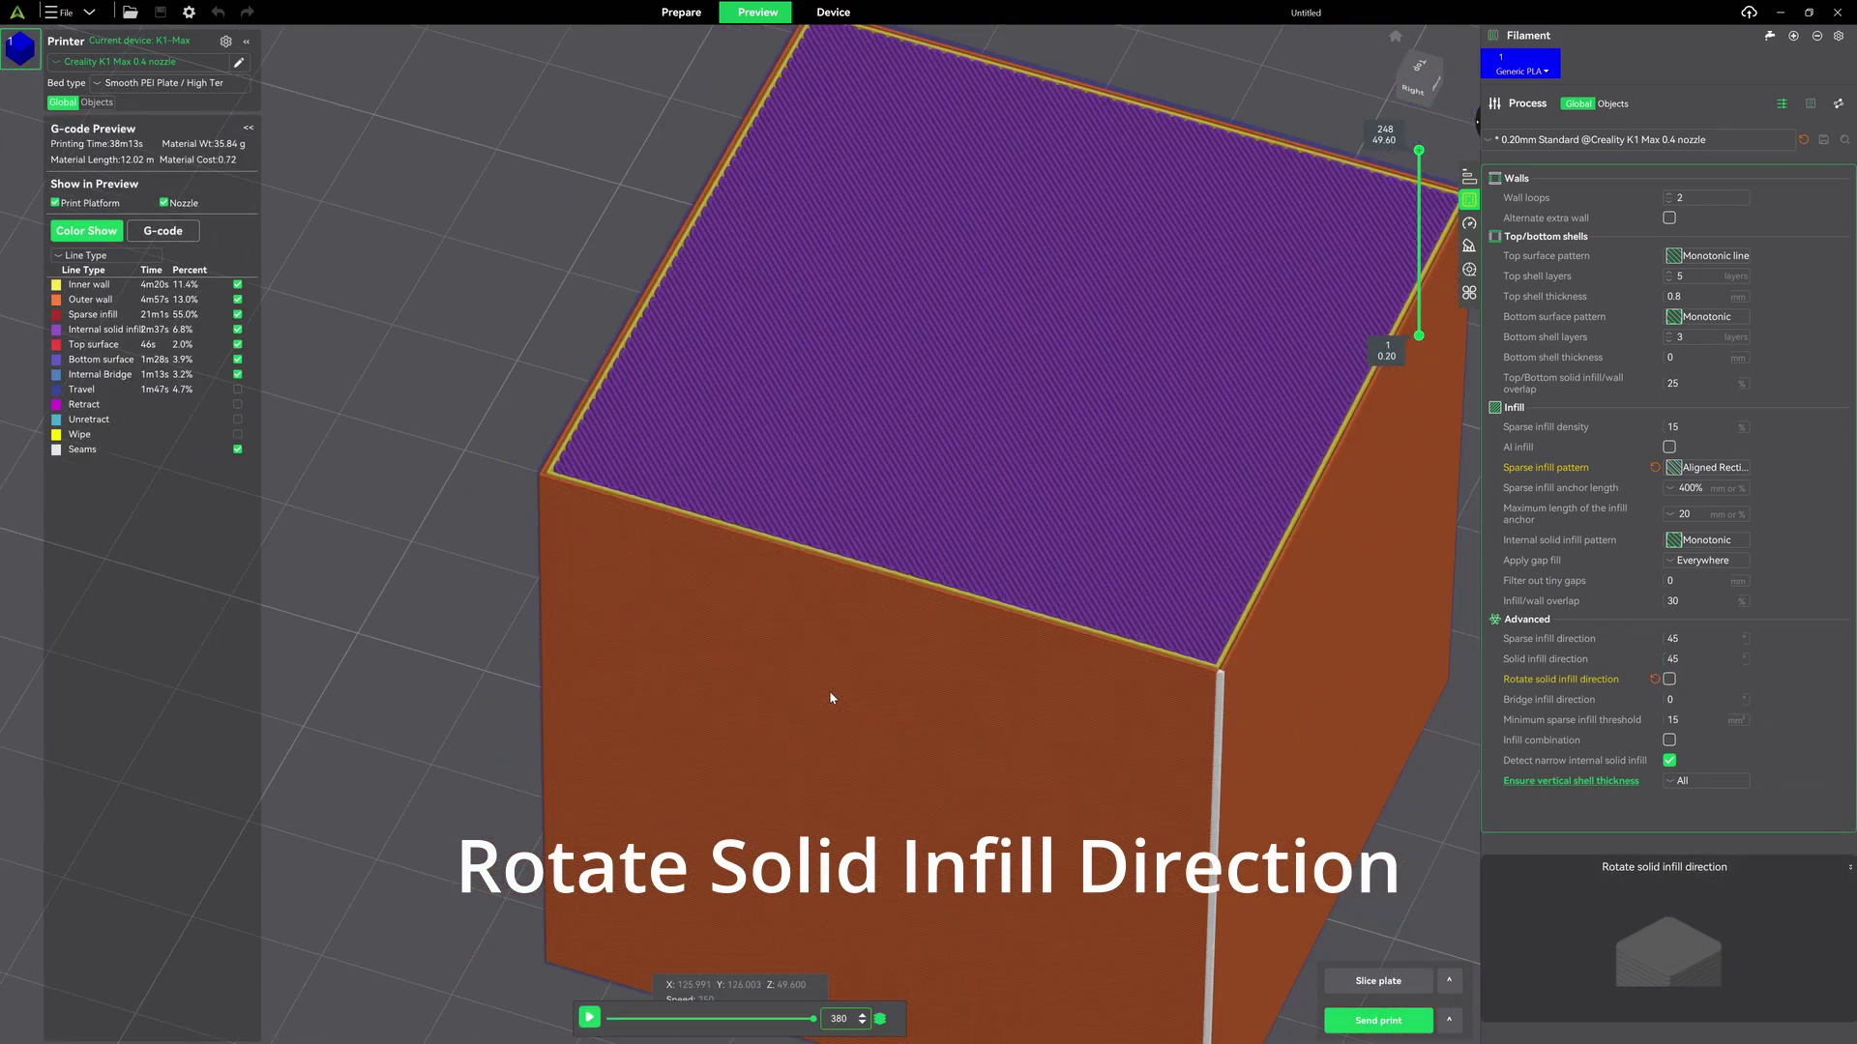
scroll(547, 288, "up", 2)
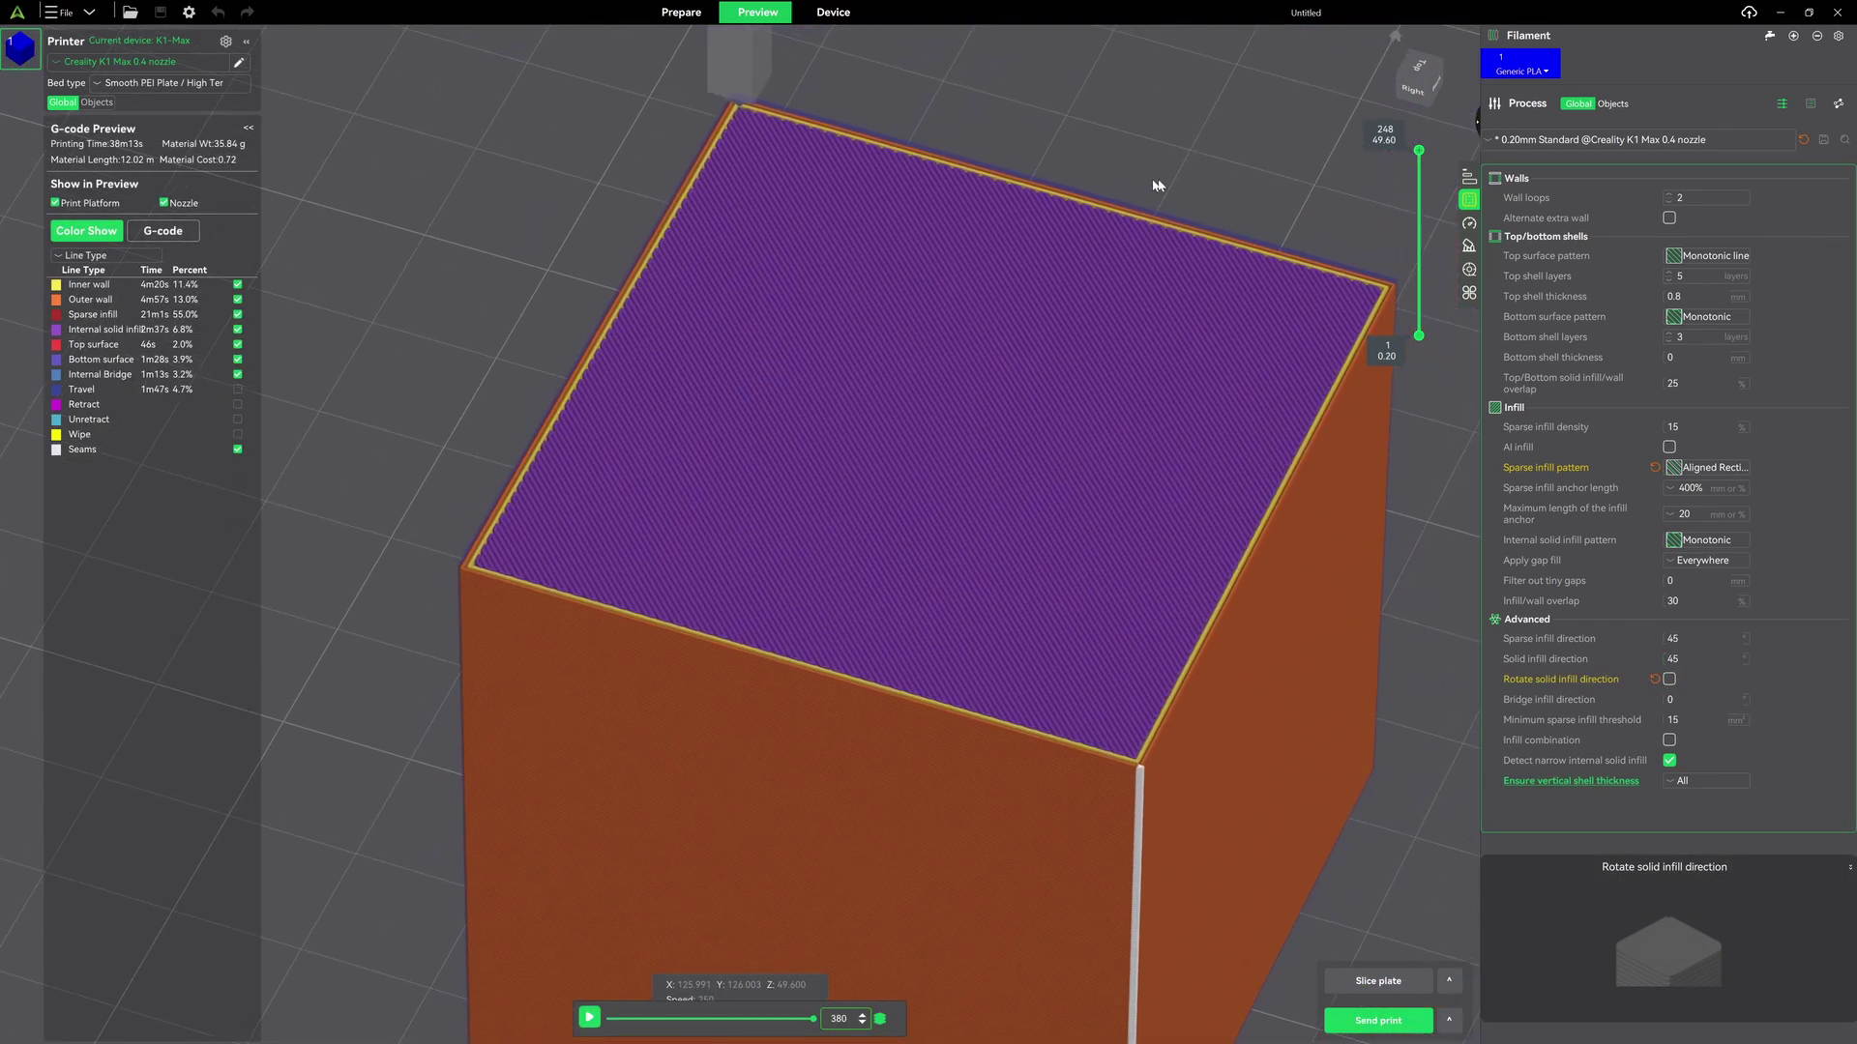
key("Up")
key("Up")
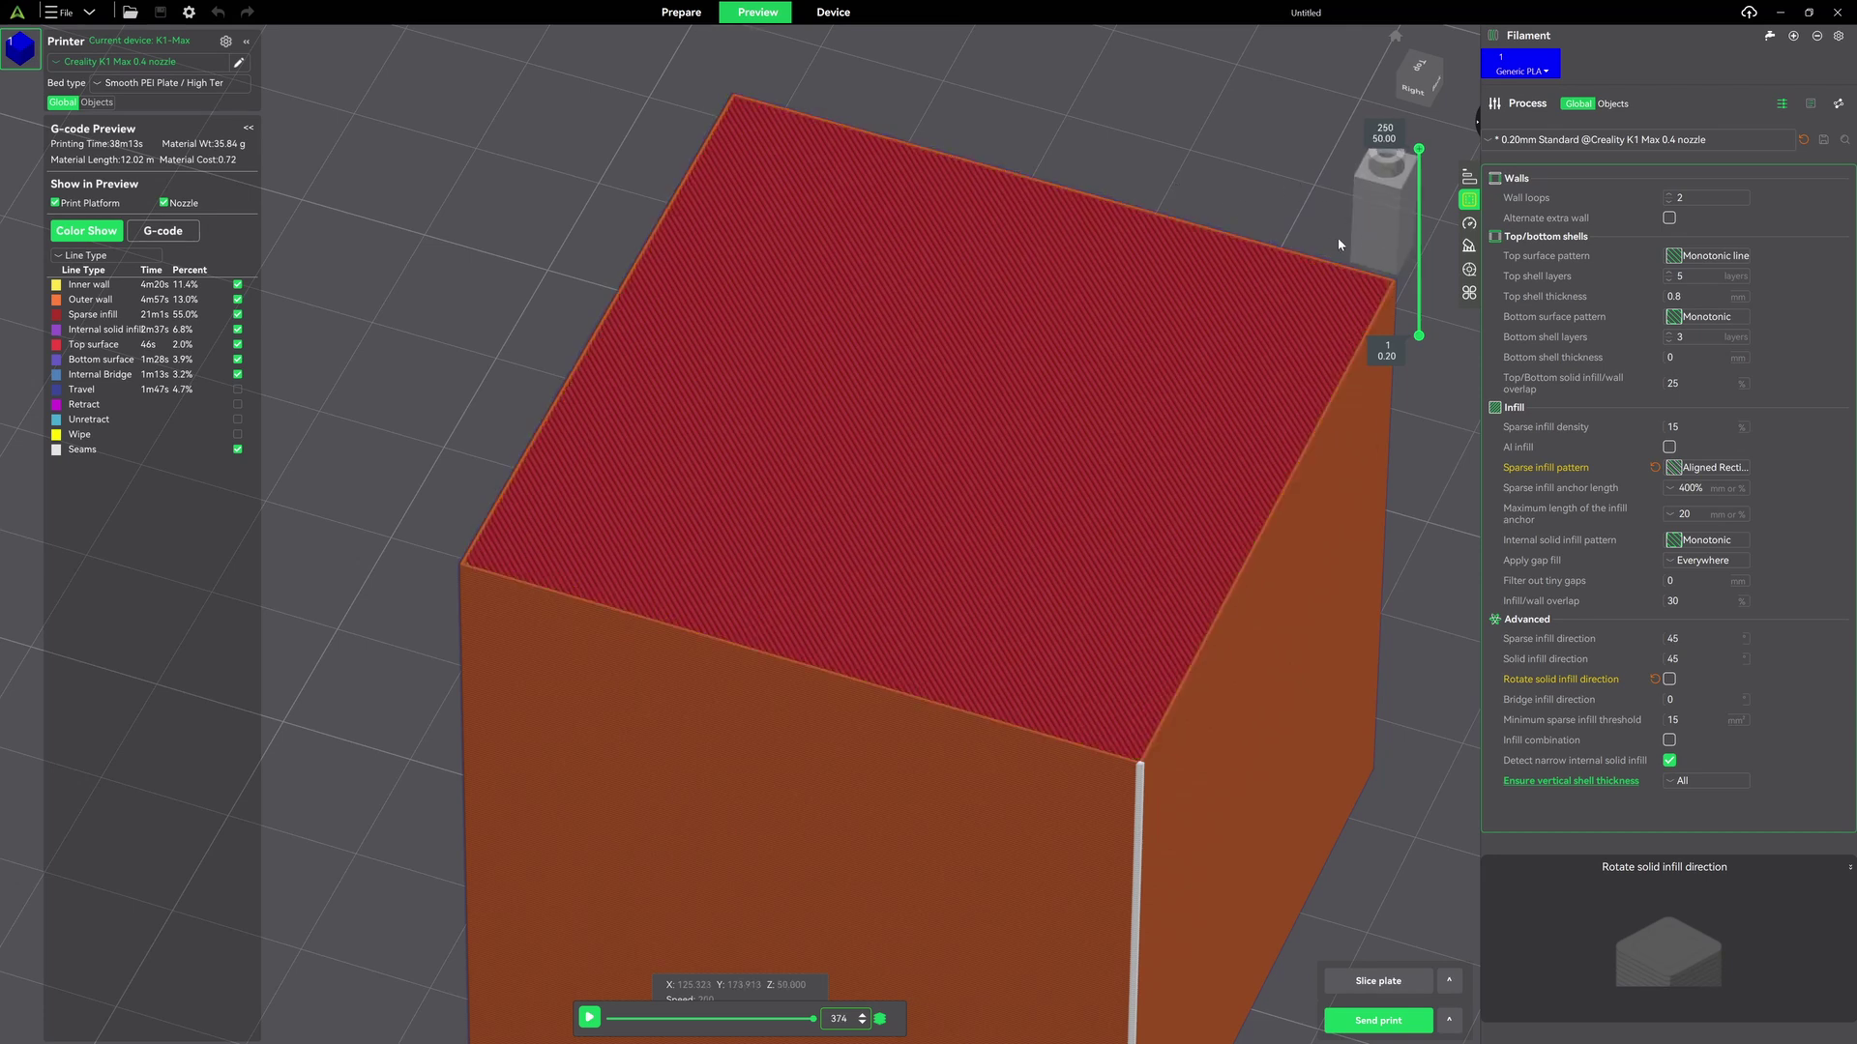
key("Down")
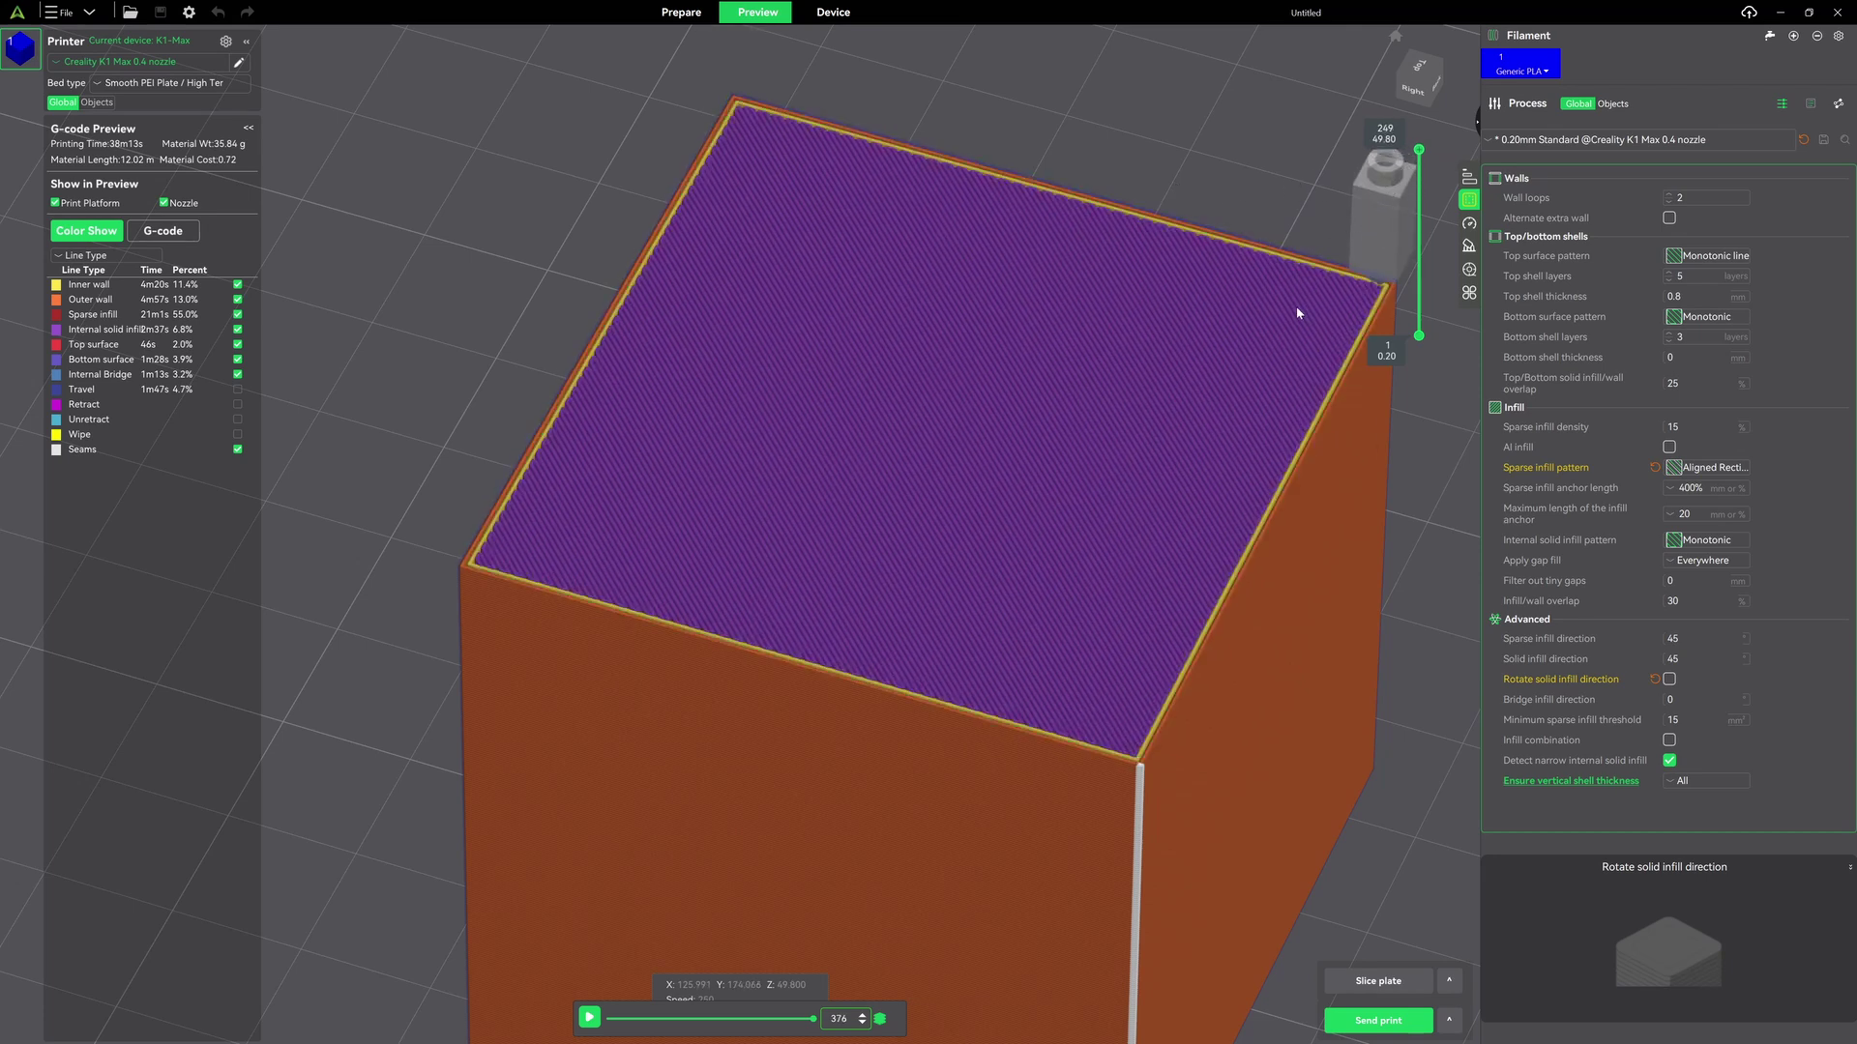
scroll(1296, 305, "down", 2)
scroll(1296, 306, "up", 3)
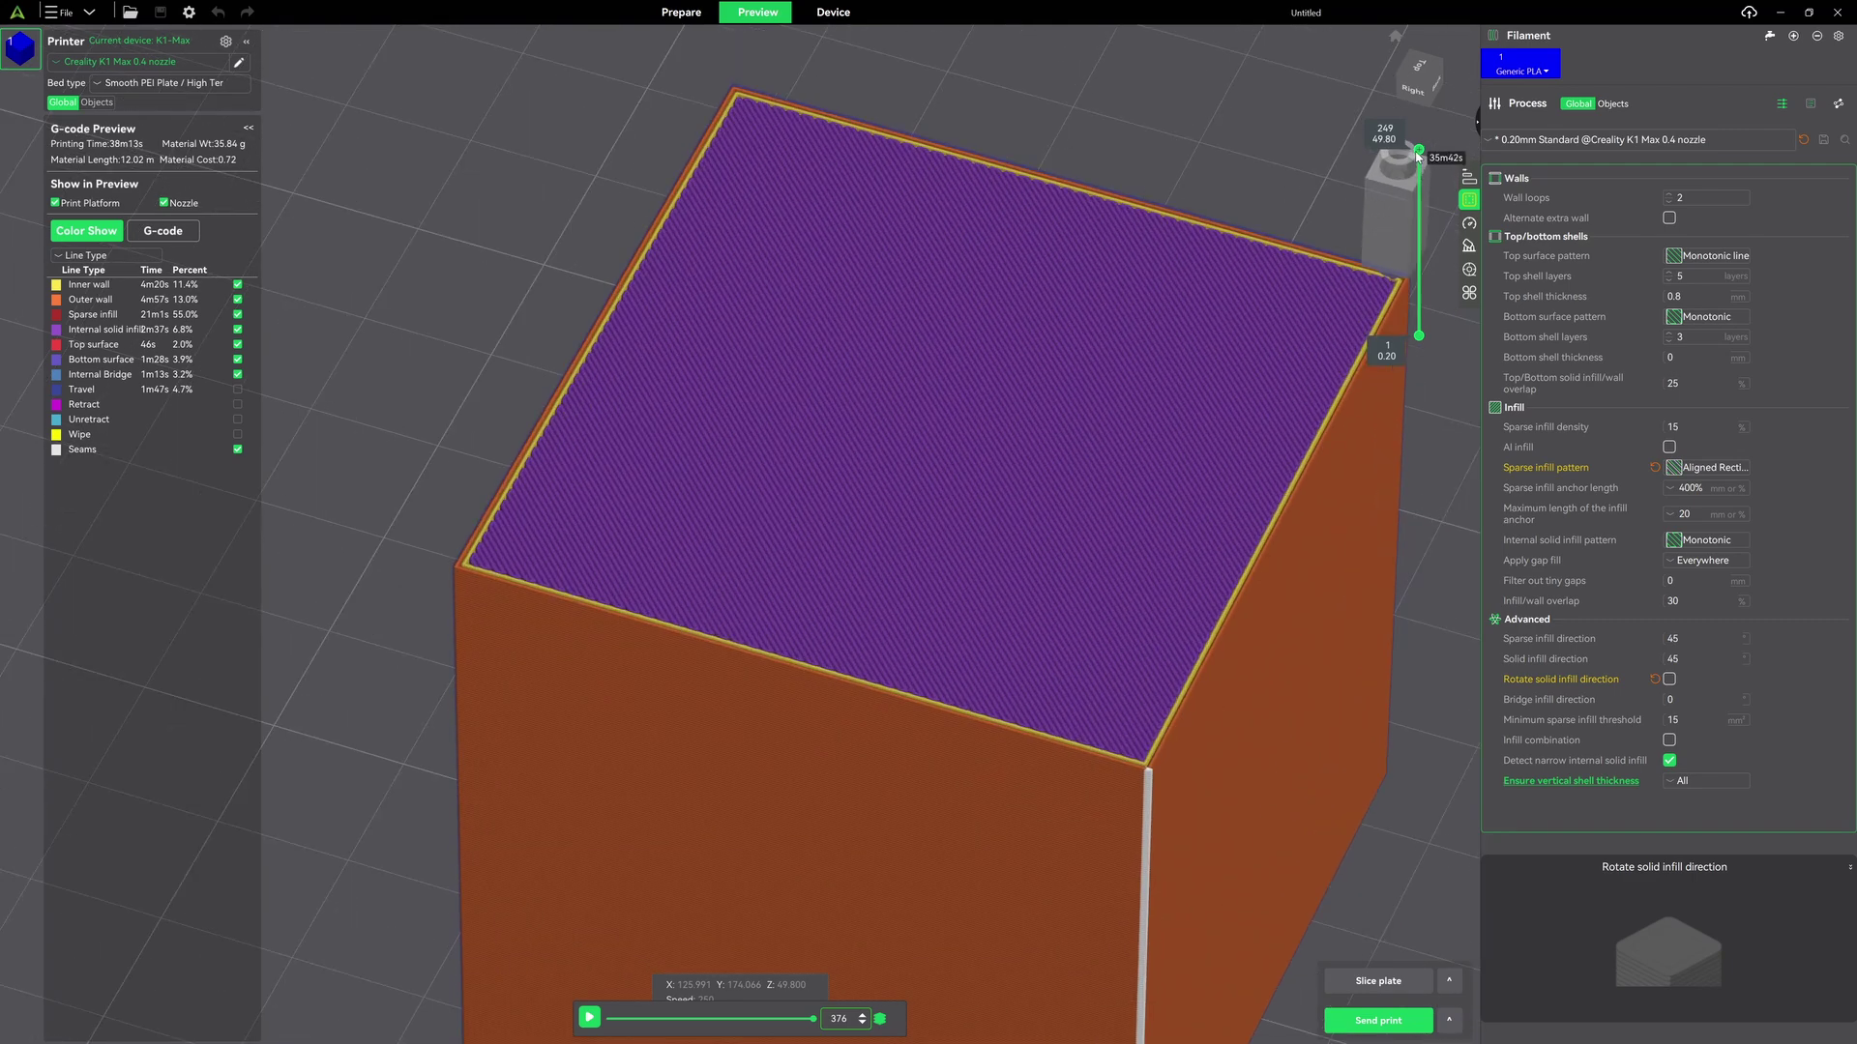
left_click_drag(1417, 153, 1411, 161)
scroll(1411, 161, "down", 5)
scroll(1411, 162, "up", 5)
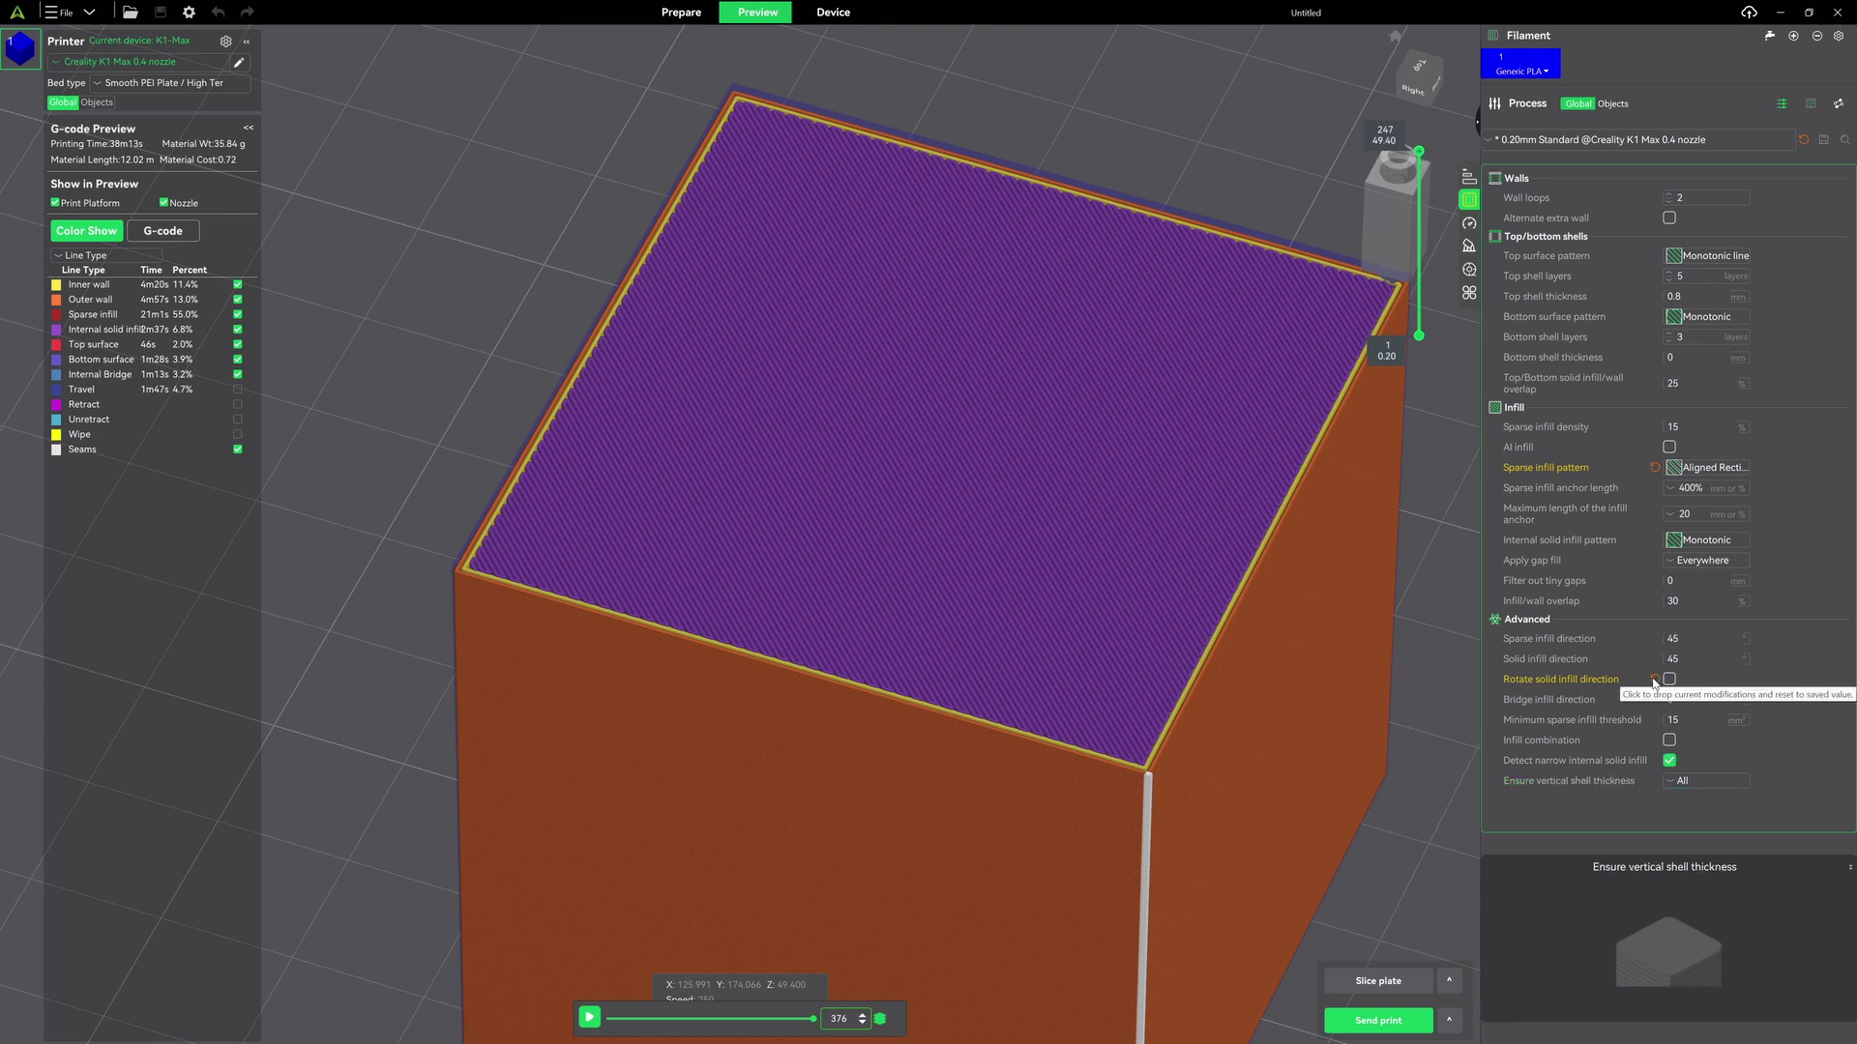
left_click(1655, 681)
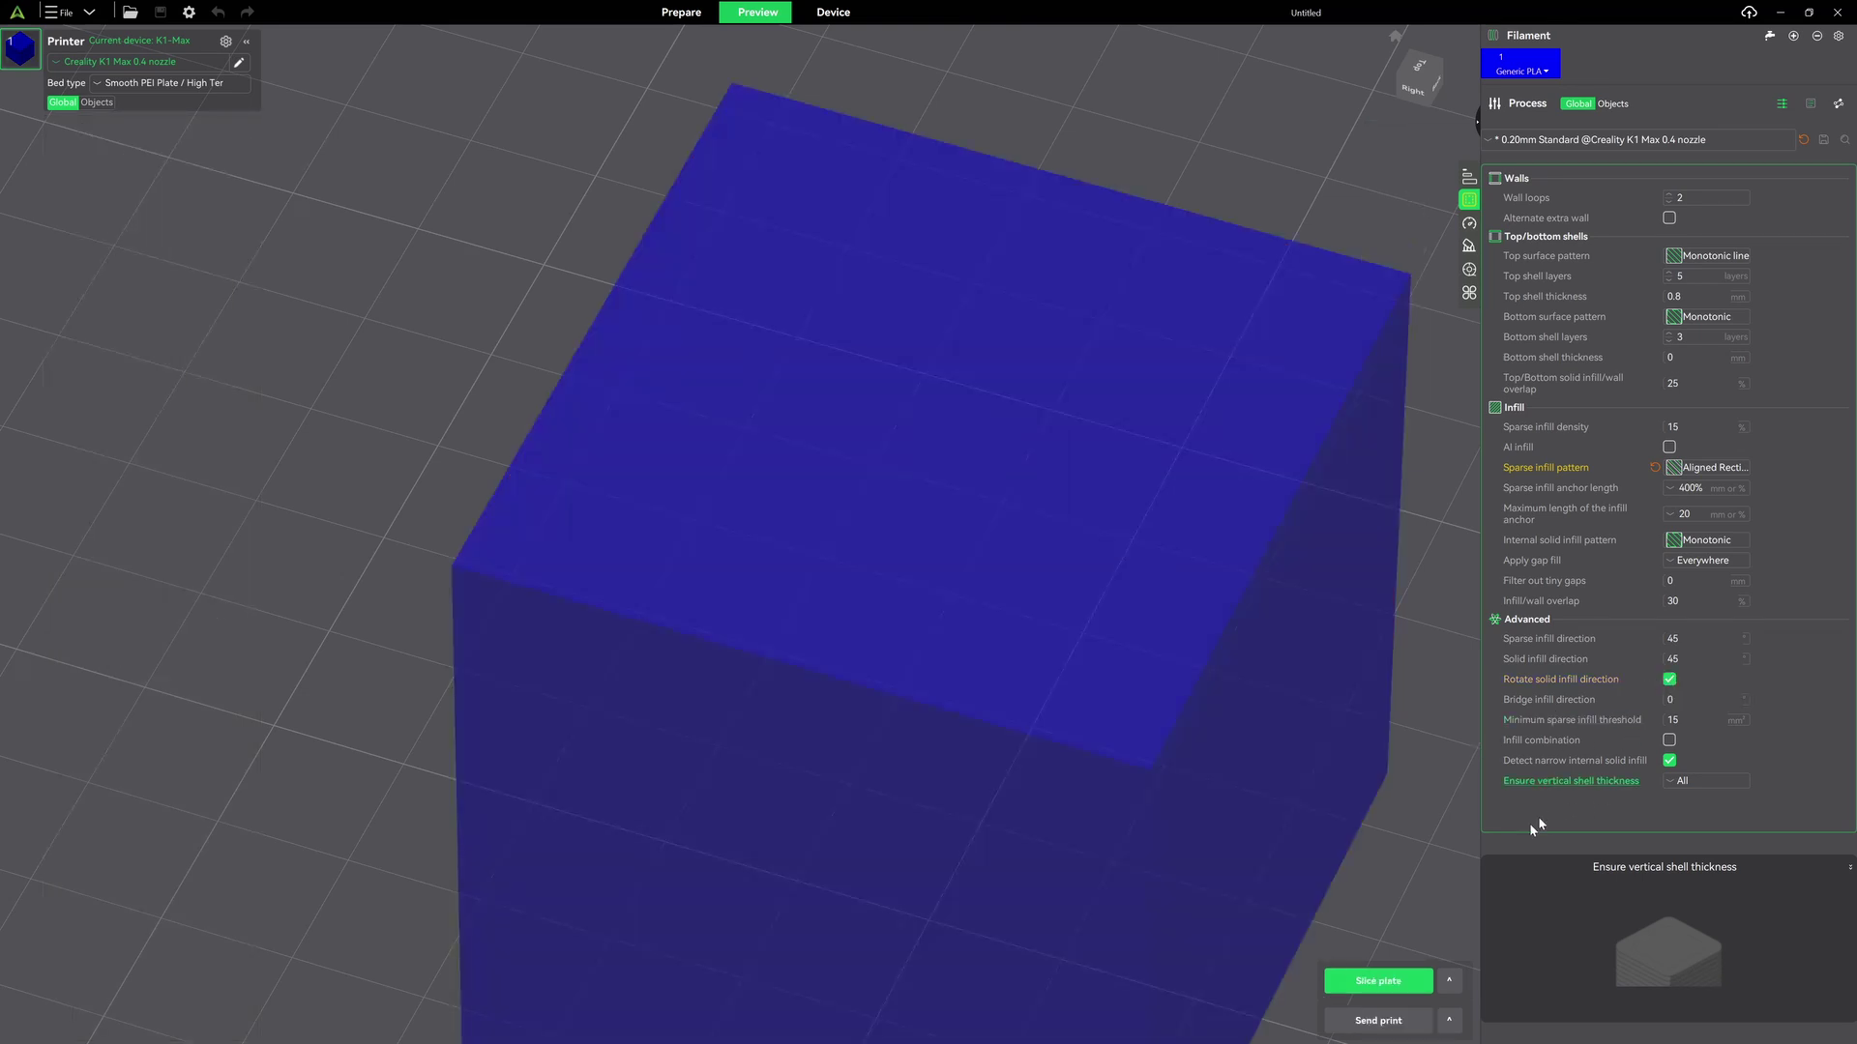
Reslice and step down to the internal bridge layer, toggling Internal Bridge lines off and on.
left_click(1377, 980)
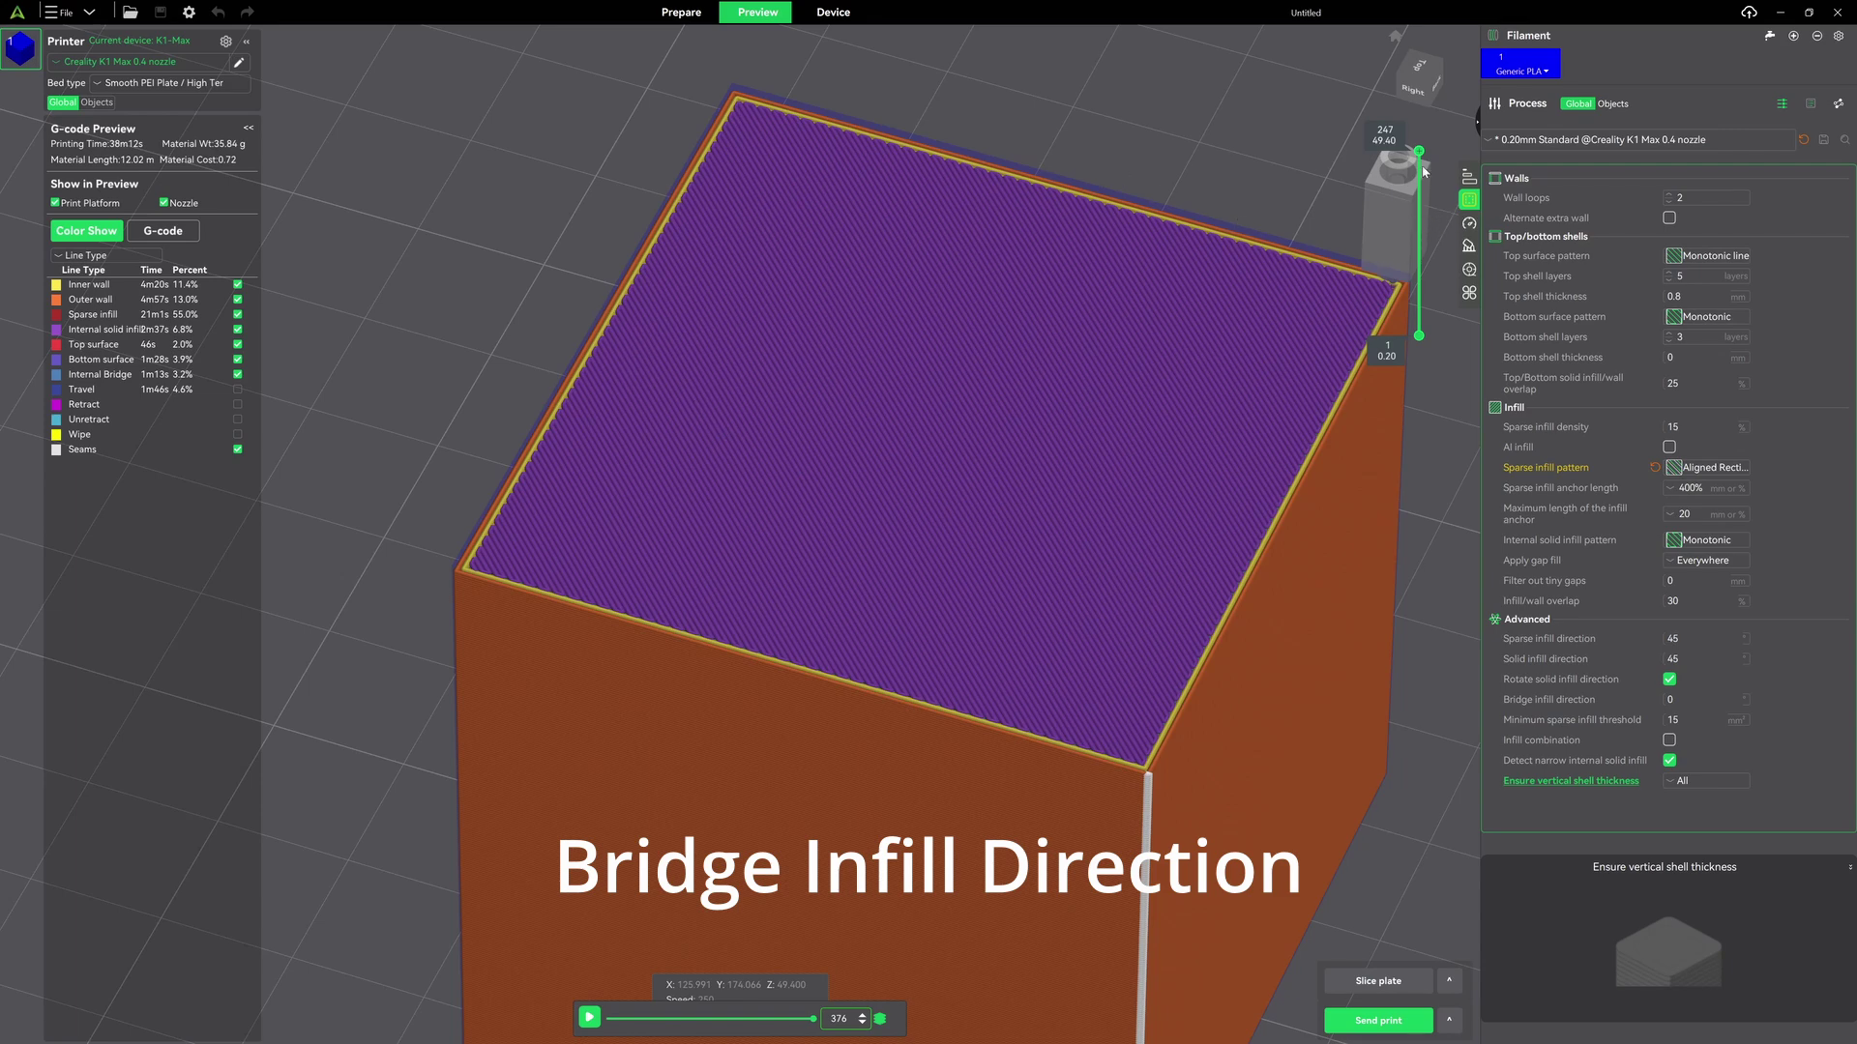
mouse_move(1421, 153)
key("Down")
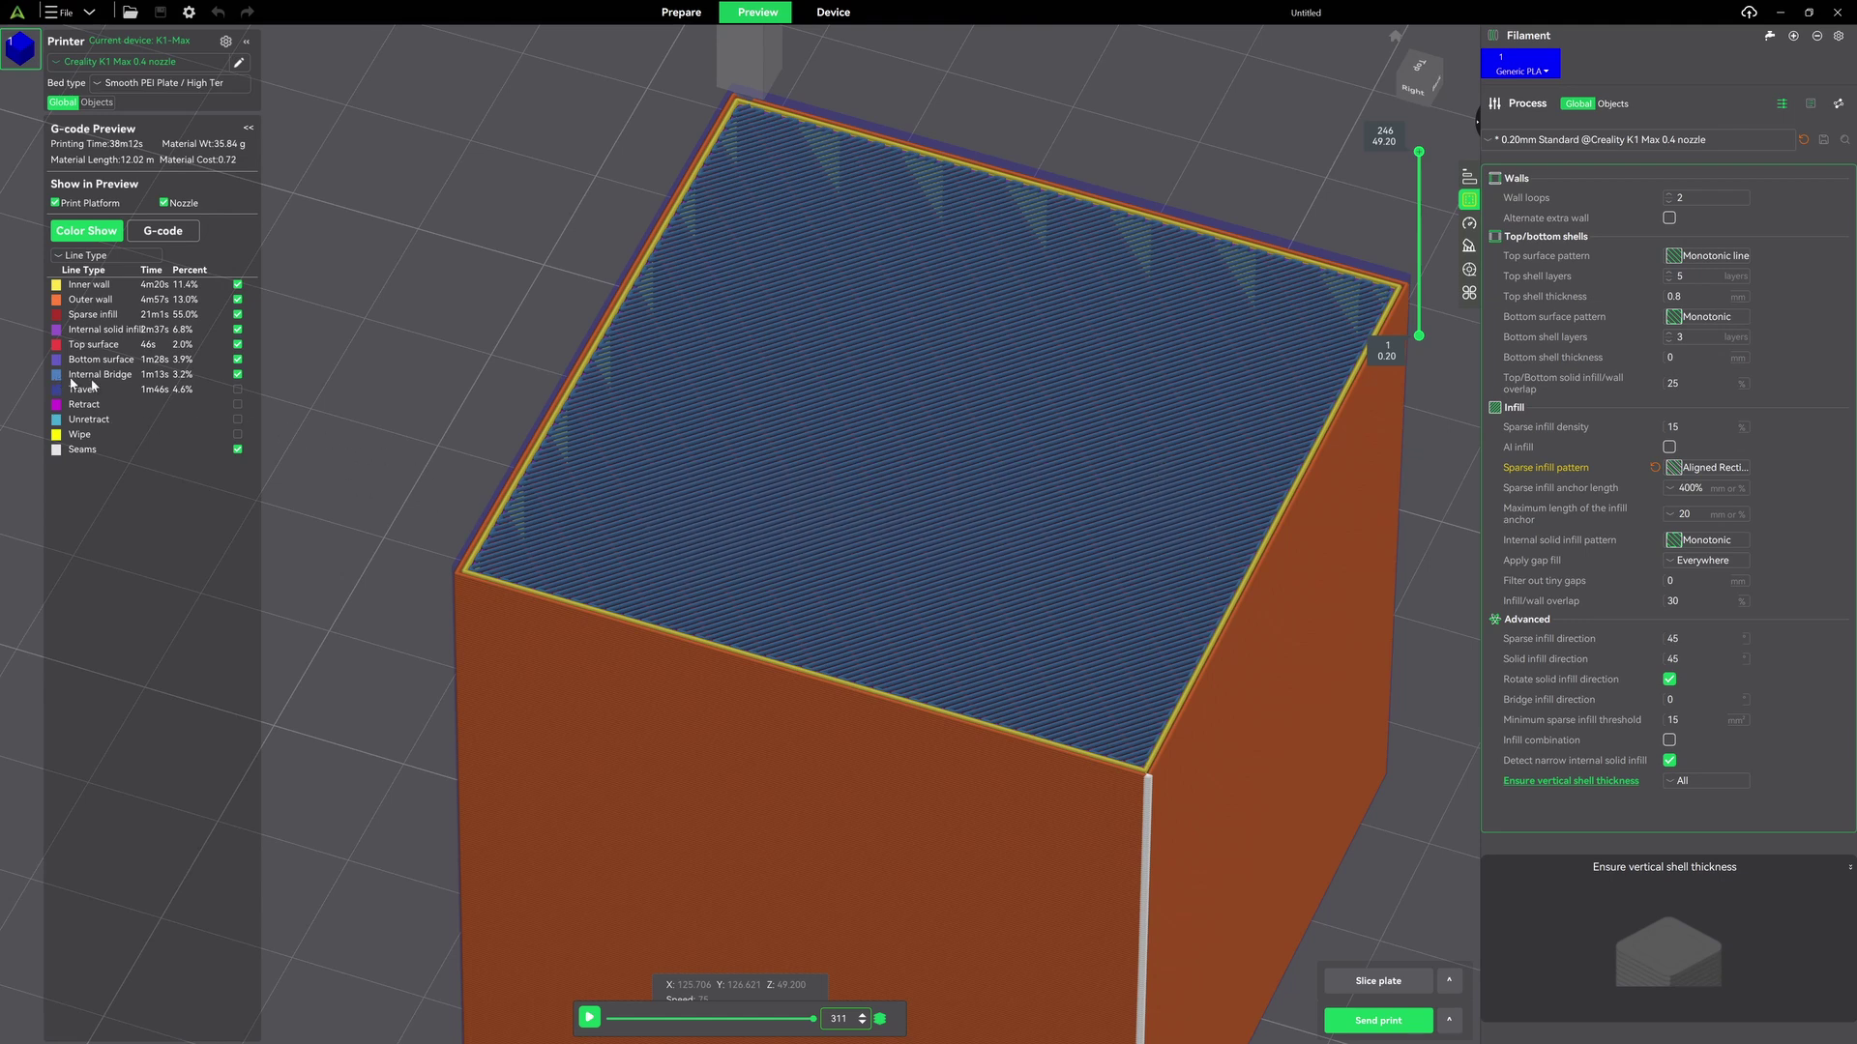
left_click(237, 375)
left_click(237, 375)
Set bridge infill direction to 180, reslice, then change it to 90.
left_click_drag(1691, 695, 1641, 700)
type("180")
key("Return")
left_click(1369, 982)
left_click_drag(1690, 699, 1649, 701)
type("90")
left_click(1419, 897)
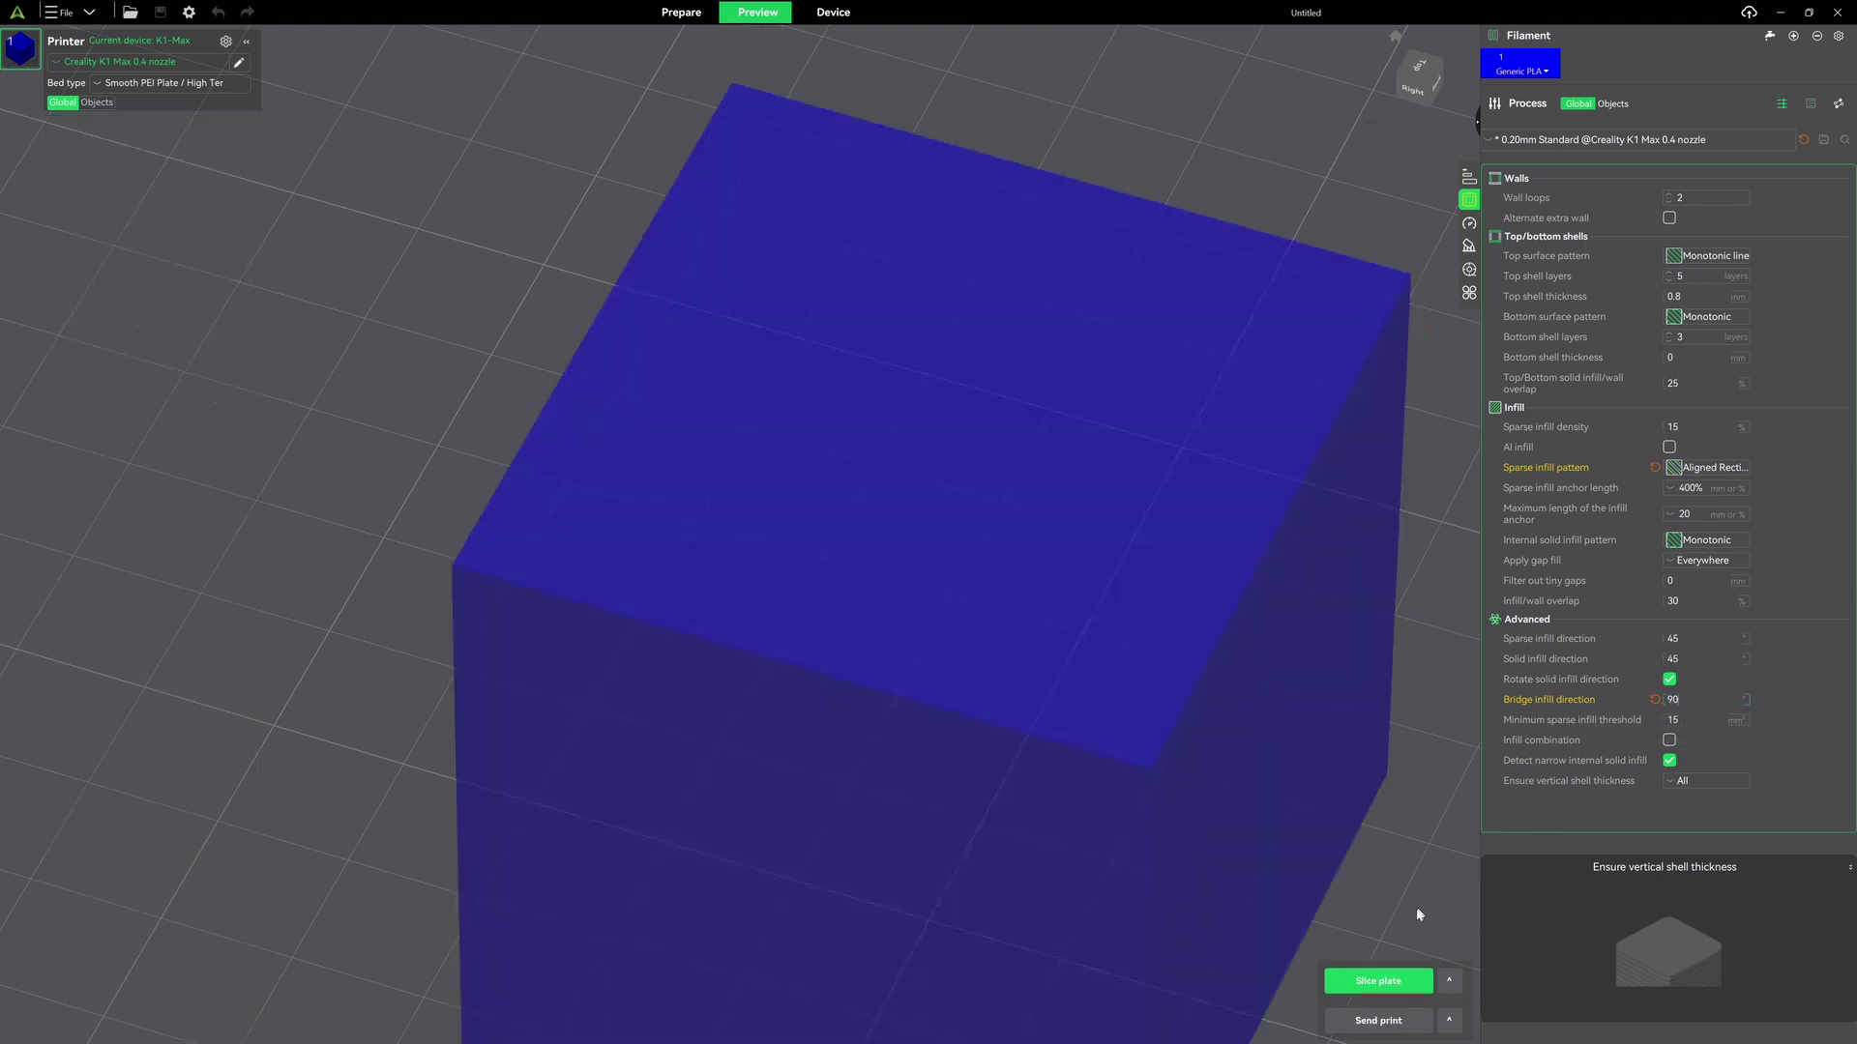
Reslice with bridge direction 90 and step the toolpath playback back along the top layer.
left_click(1402, 982)
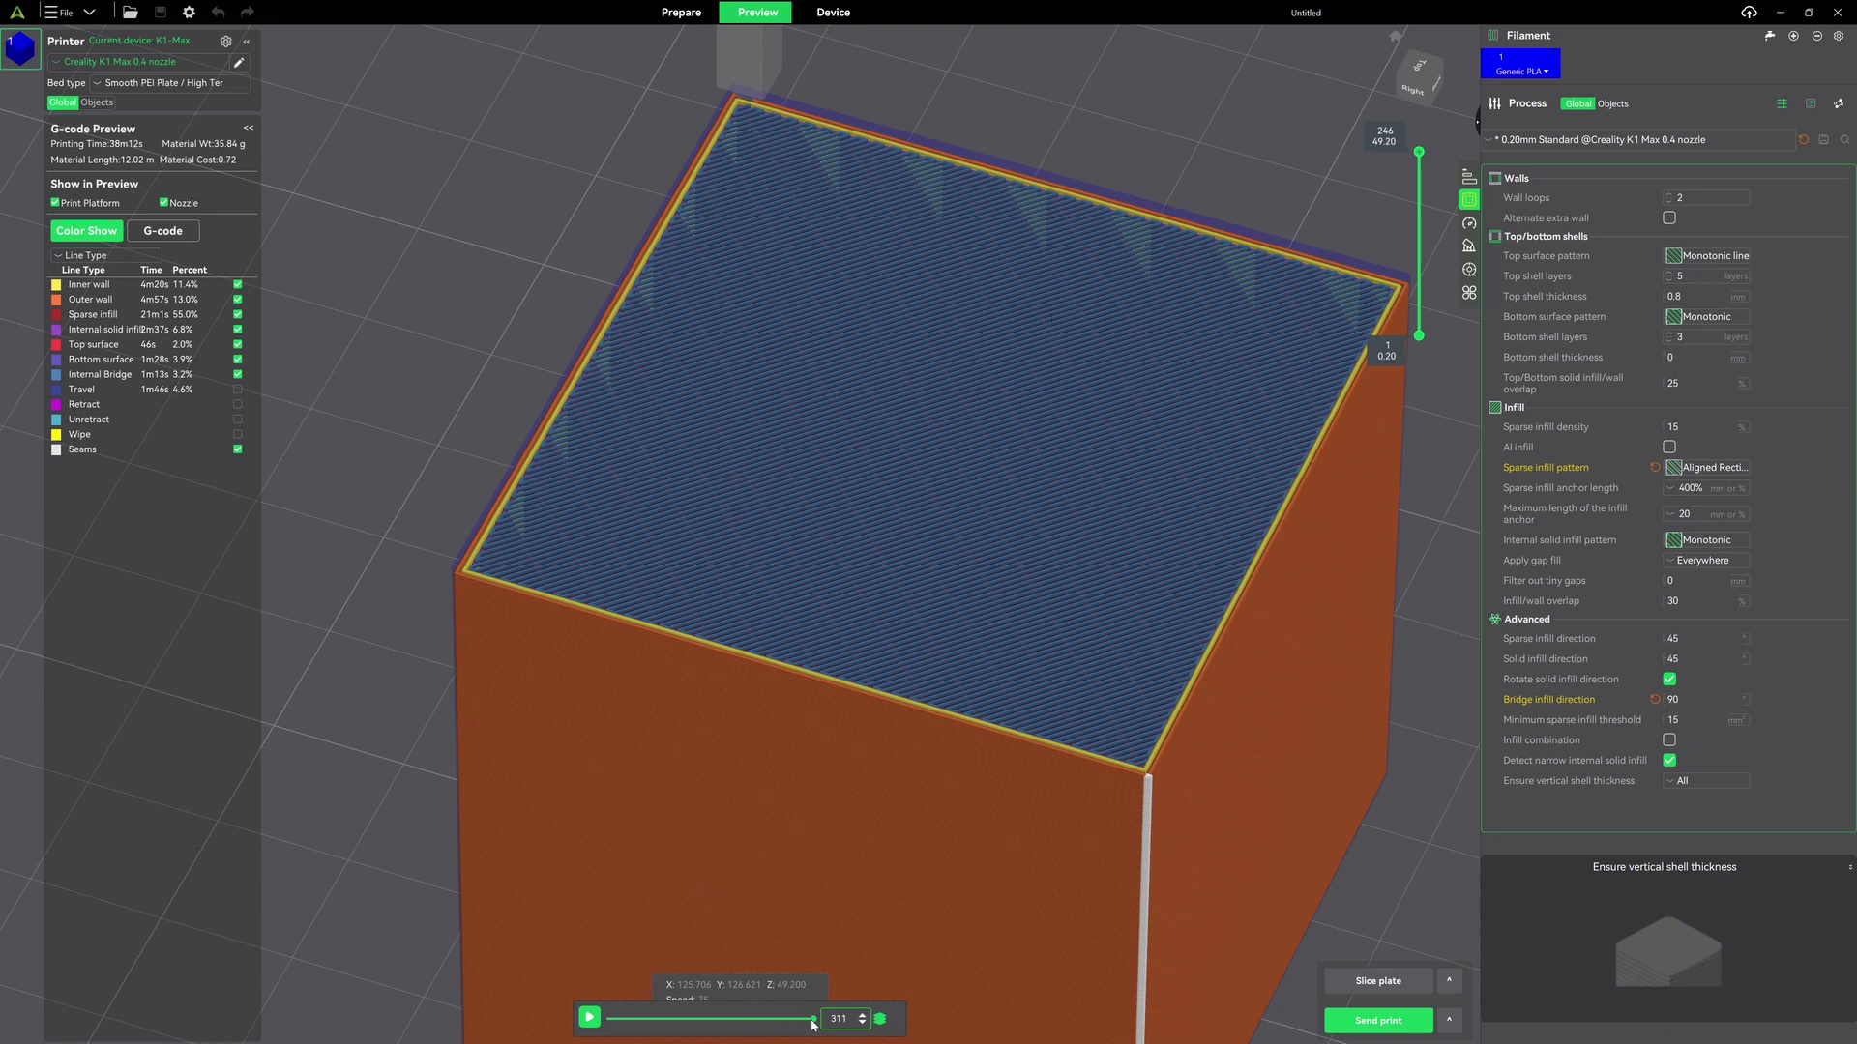
left_click_drag(813, 1023, 770, 1023)
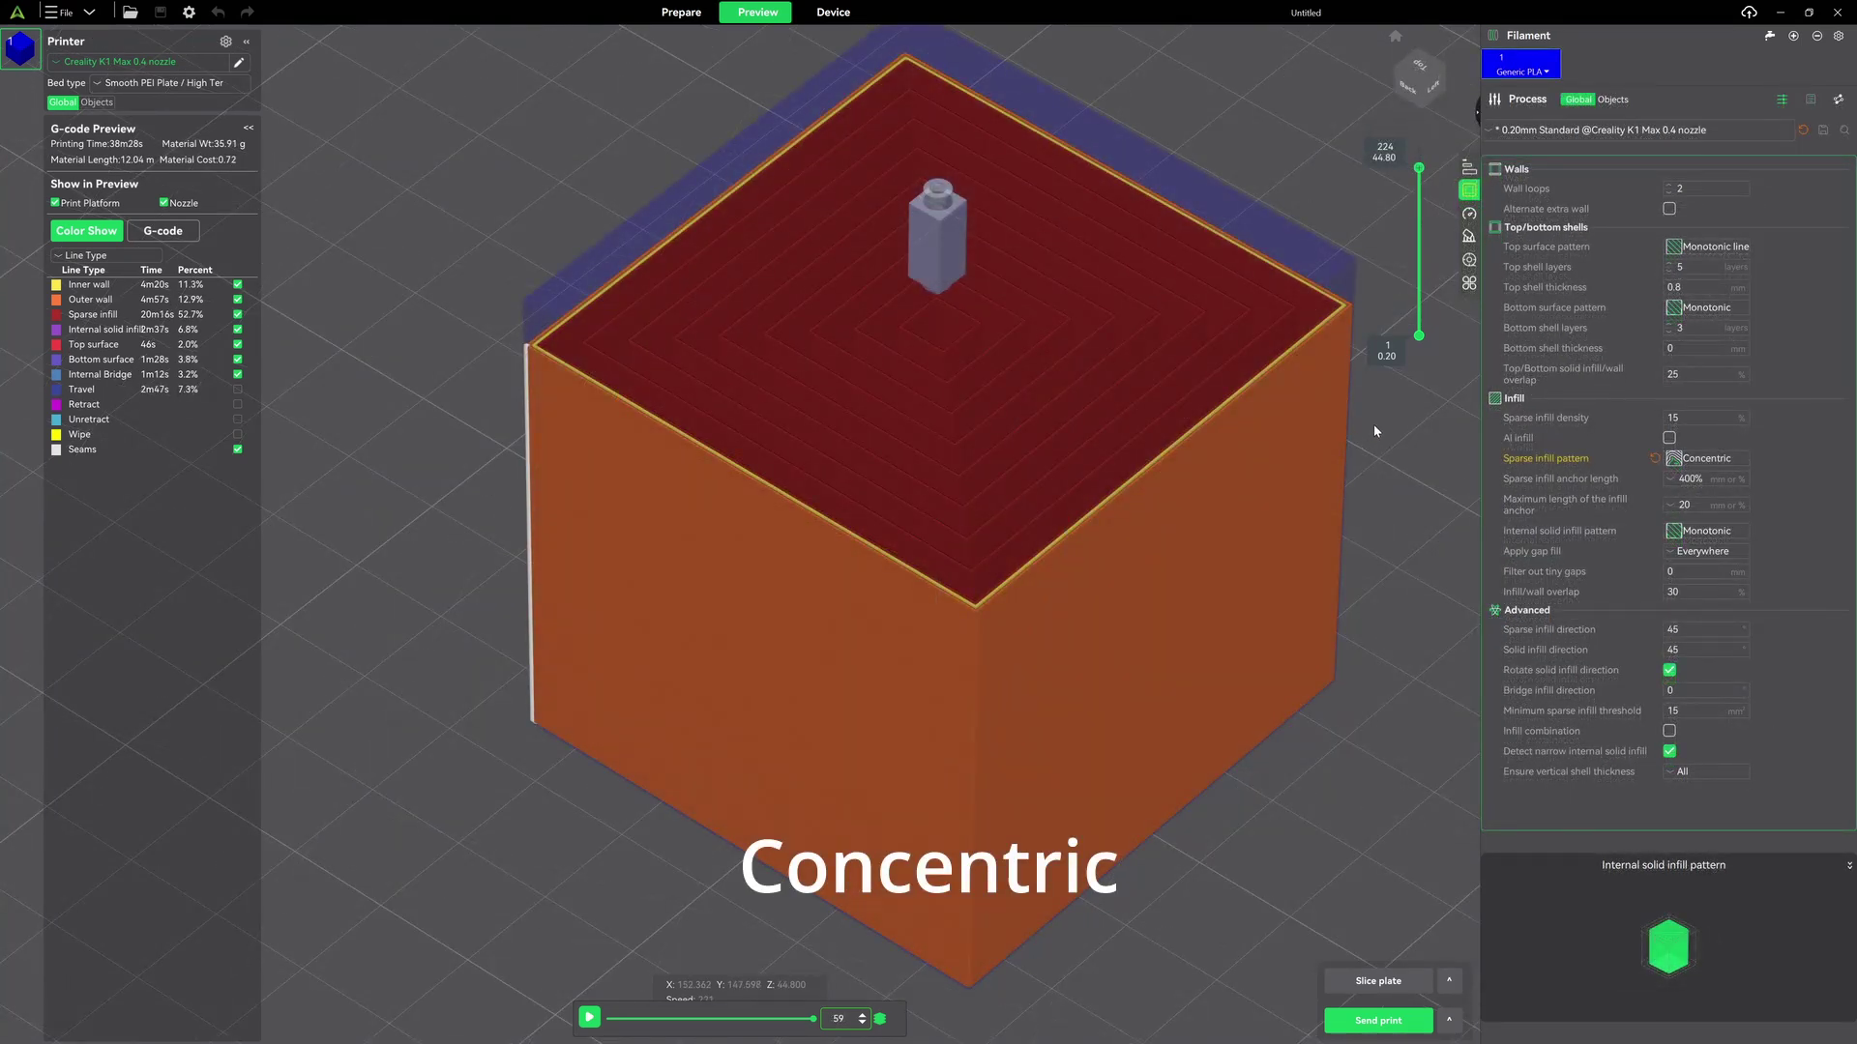
Tilt and zoom the view to look down into the Rectilinear infill.
mouse_move(1375, 430)
left_mouse_down()
mouse_move(1371, 461)
mouse_move(1380, 433)
left_mouse_up()
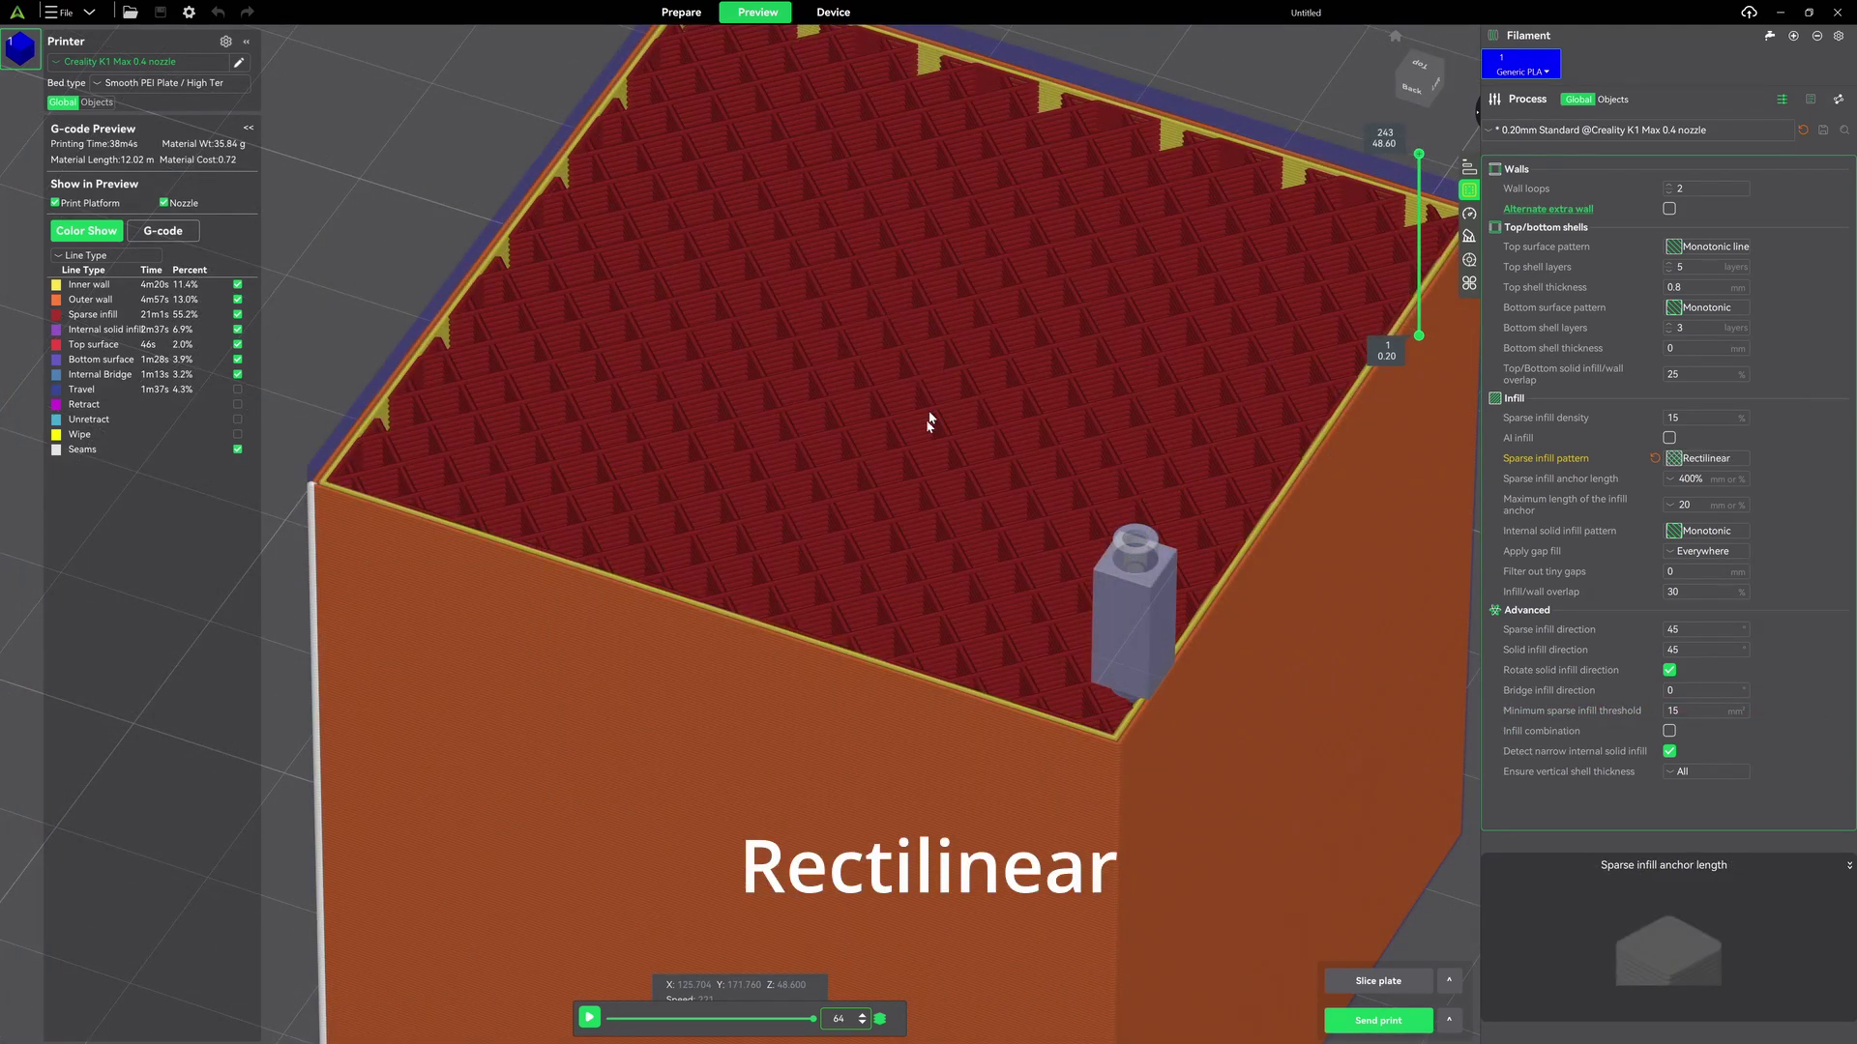
scroll(884, 531, "up", 10)
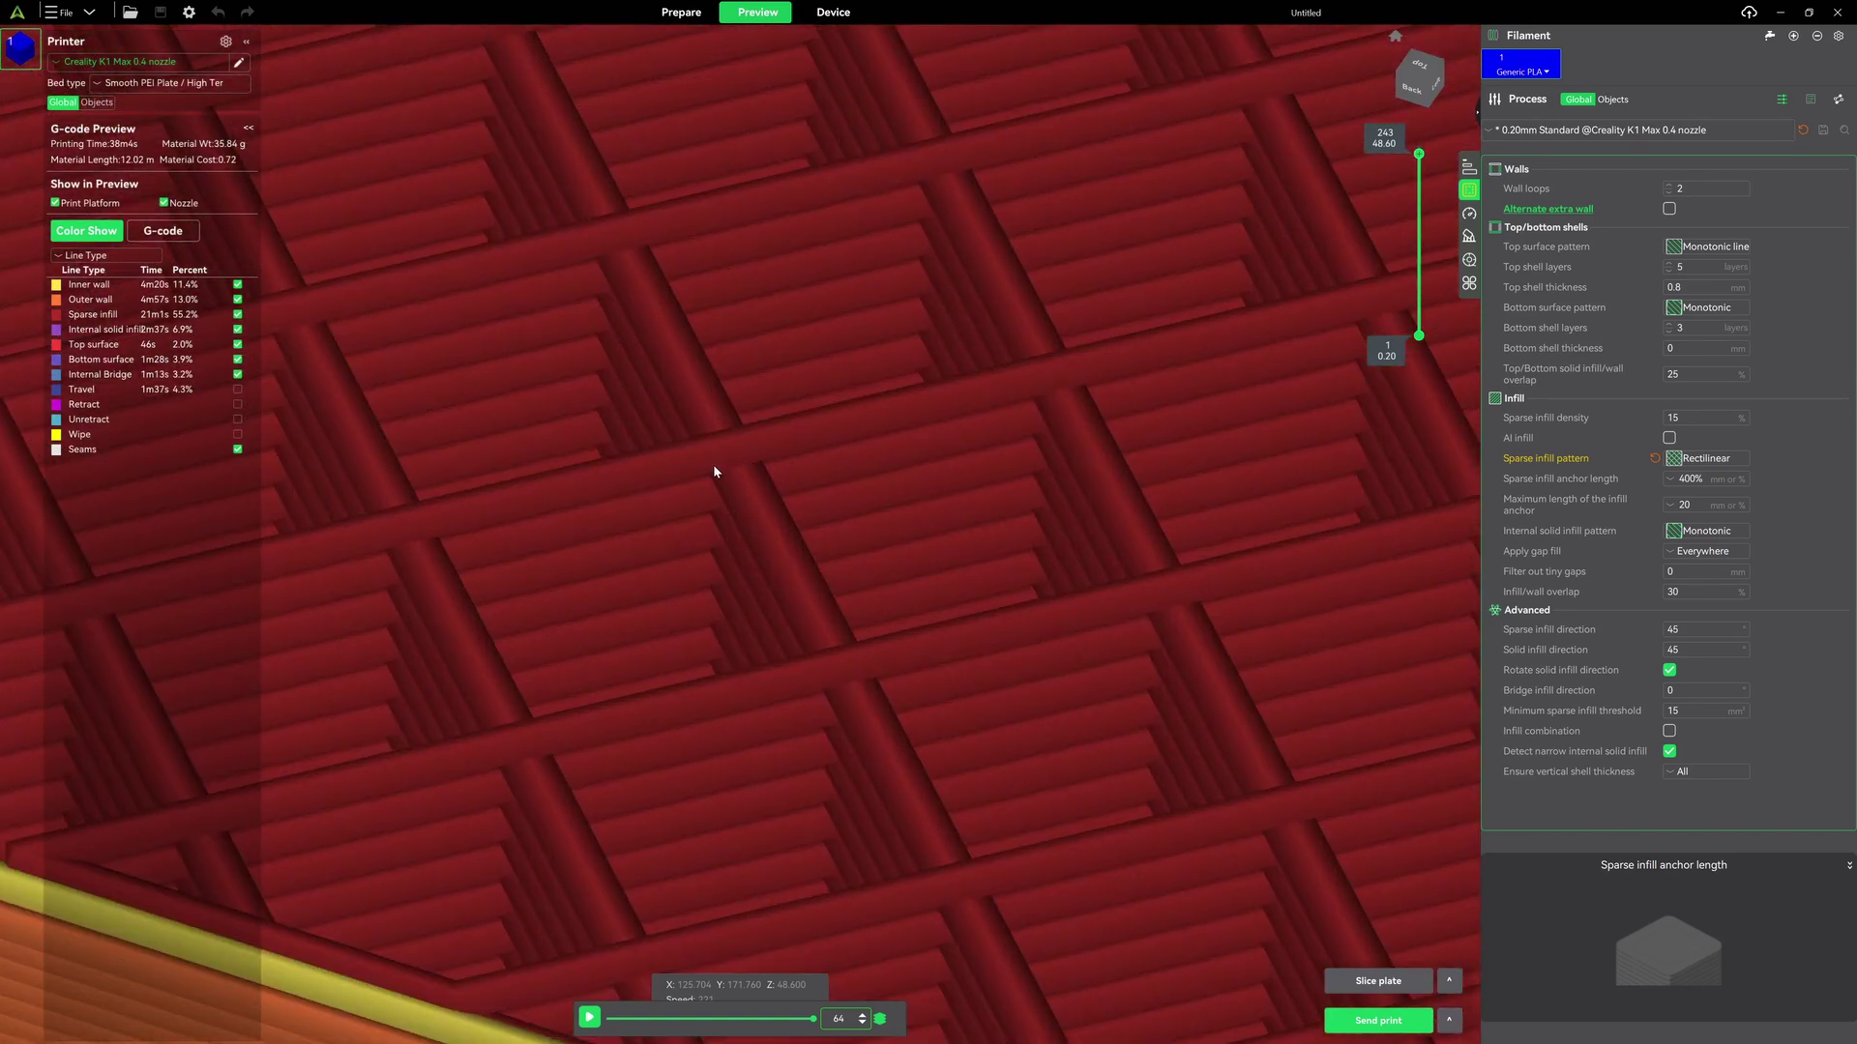
scroll(768, 451, "down", 10)
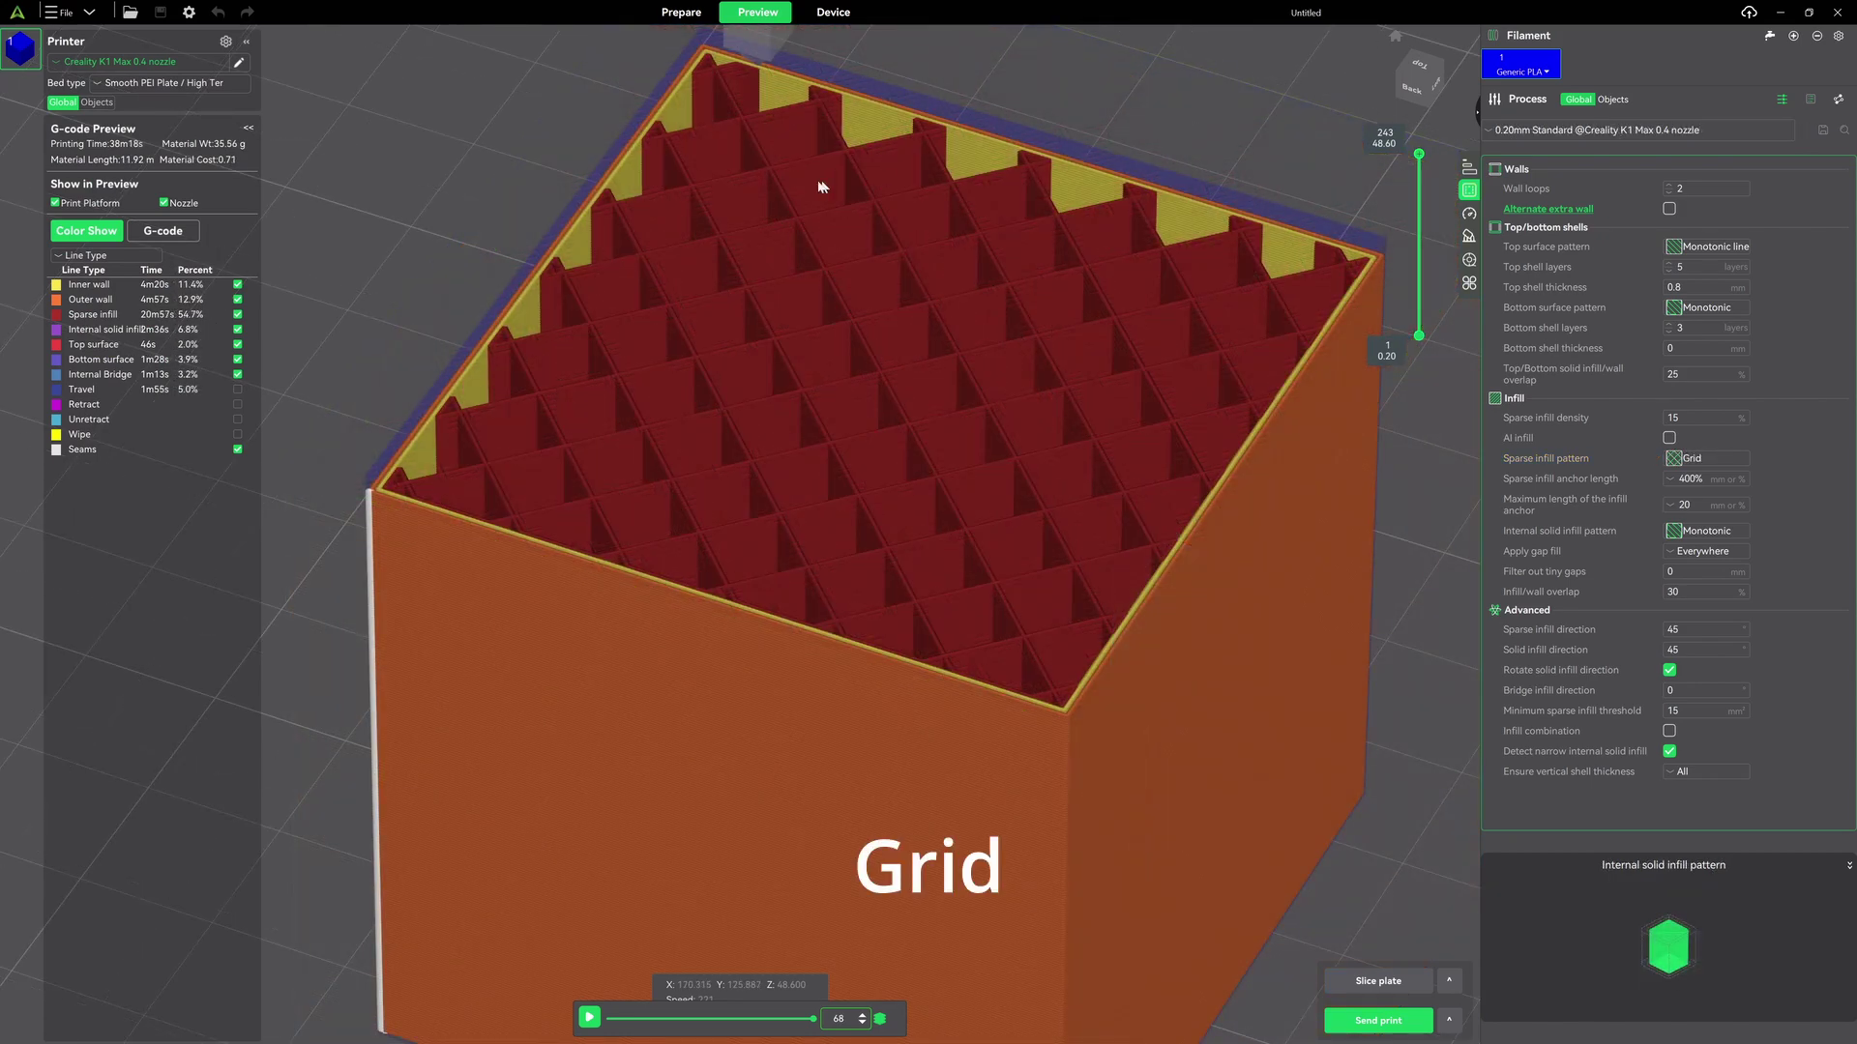
Zoom in and out on the Grid infill walls.
scroll(816, 315, "up", 8)
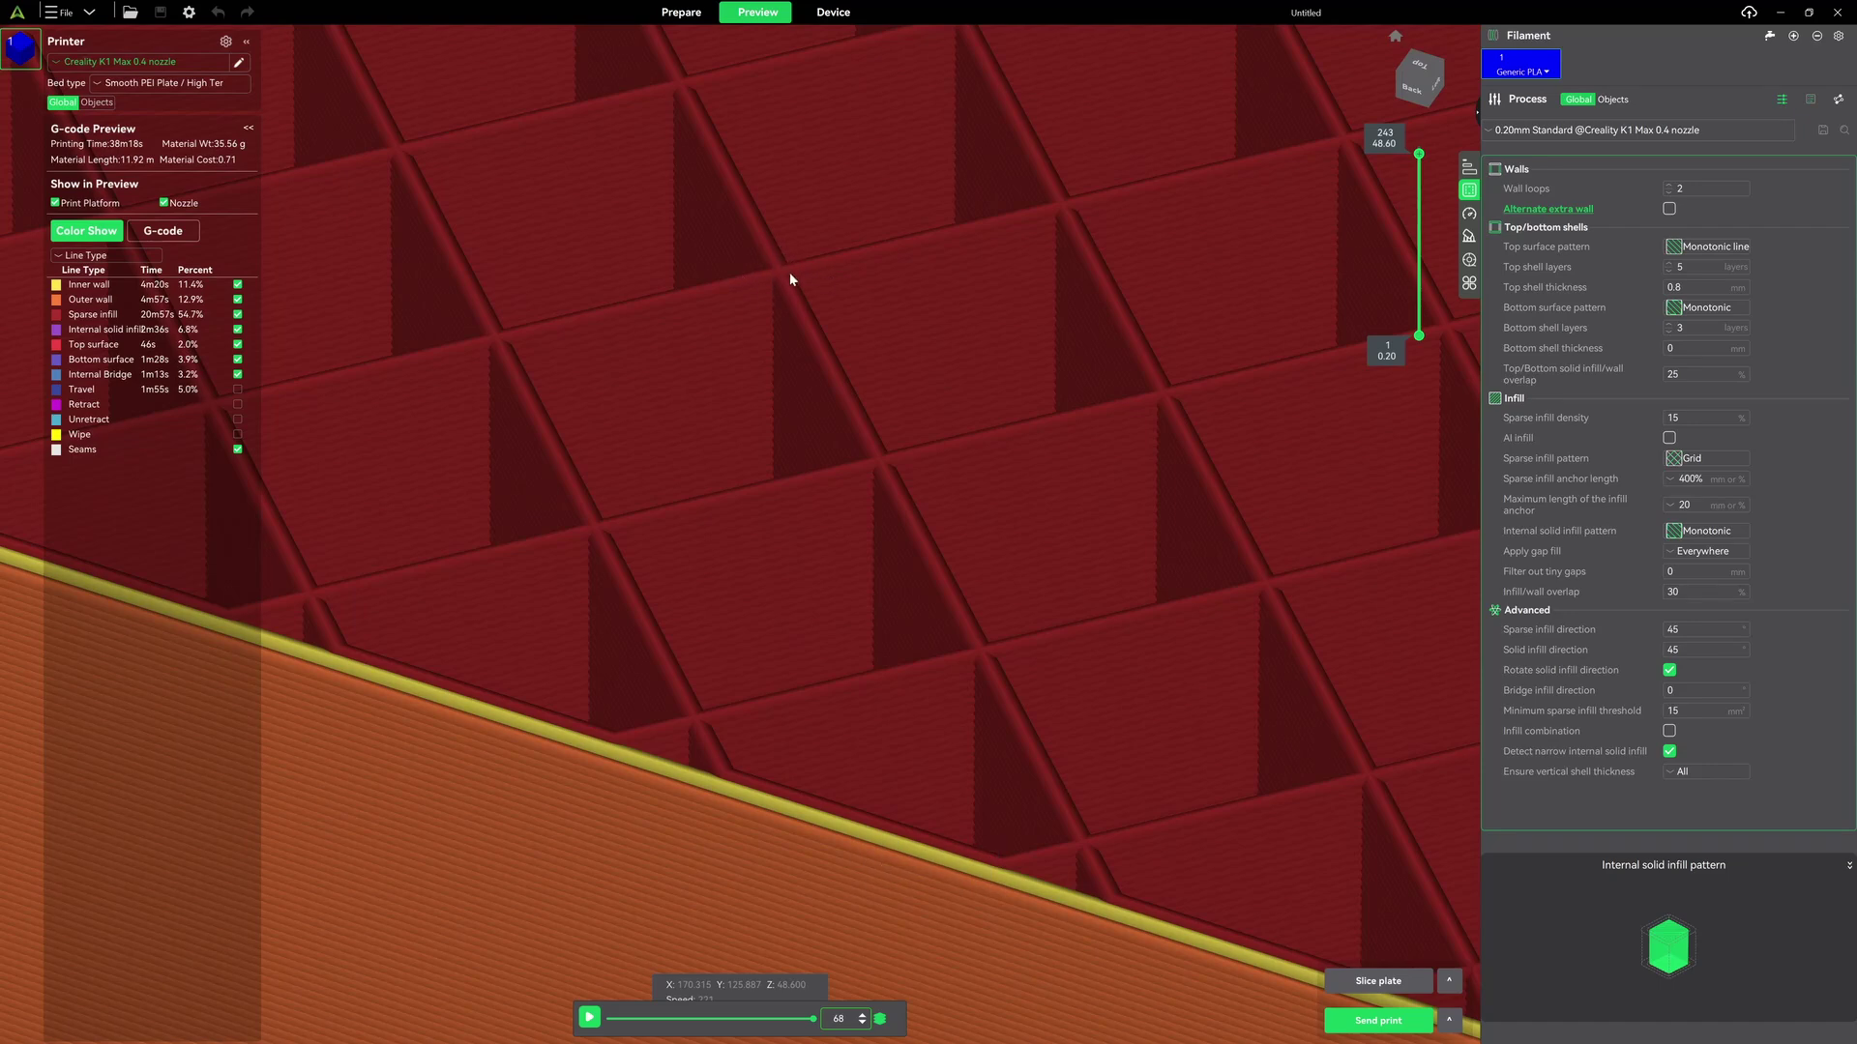
scroll(783, 253, "down", 10)
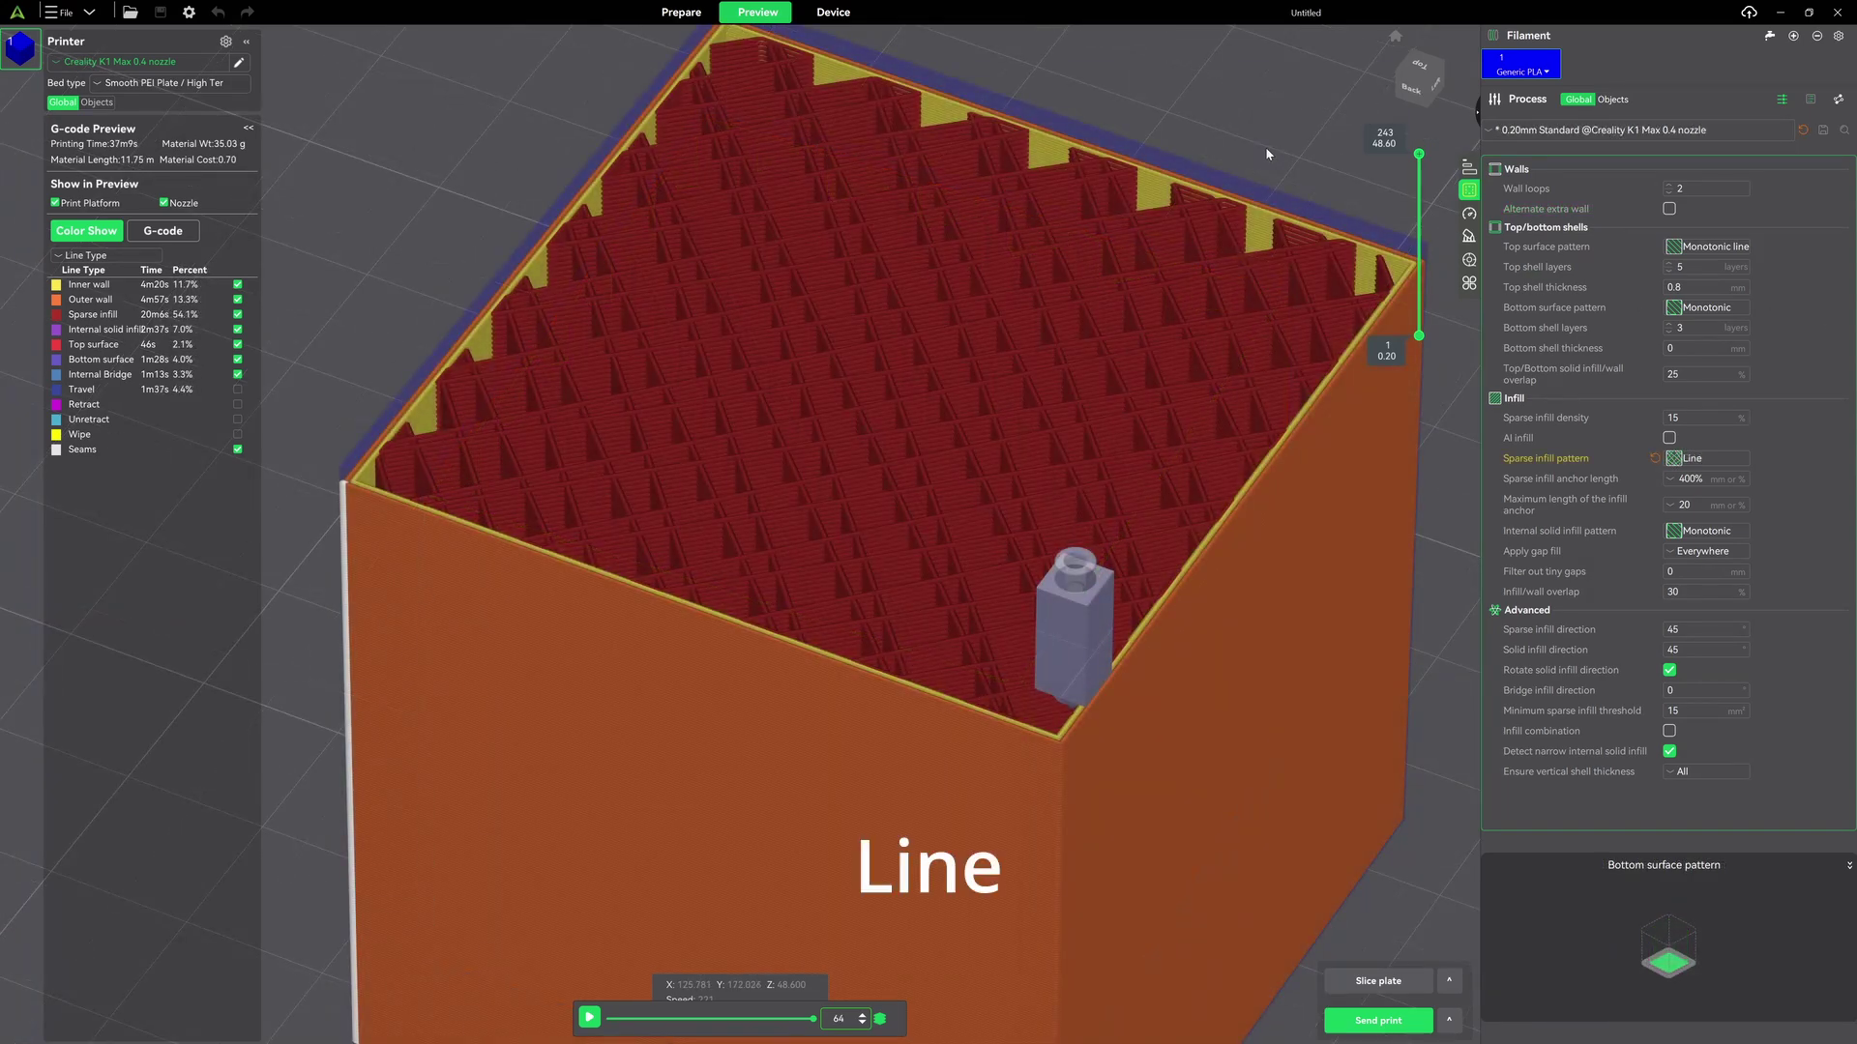
Orbit and zoom to view the Line infill straight down from above.
scroll(1265, 147, "down", 3)
left_click_drag(1265, 147, 1101, 286)
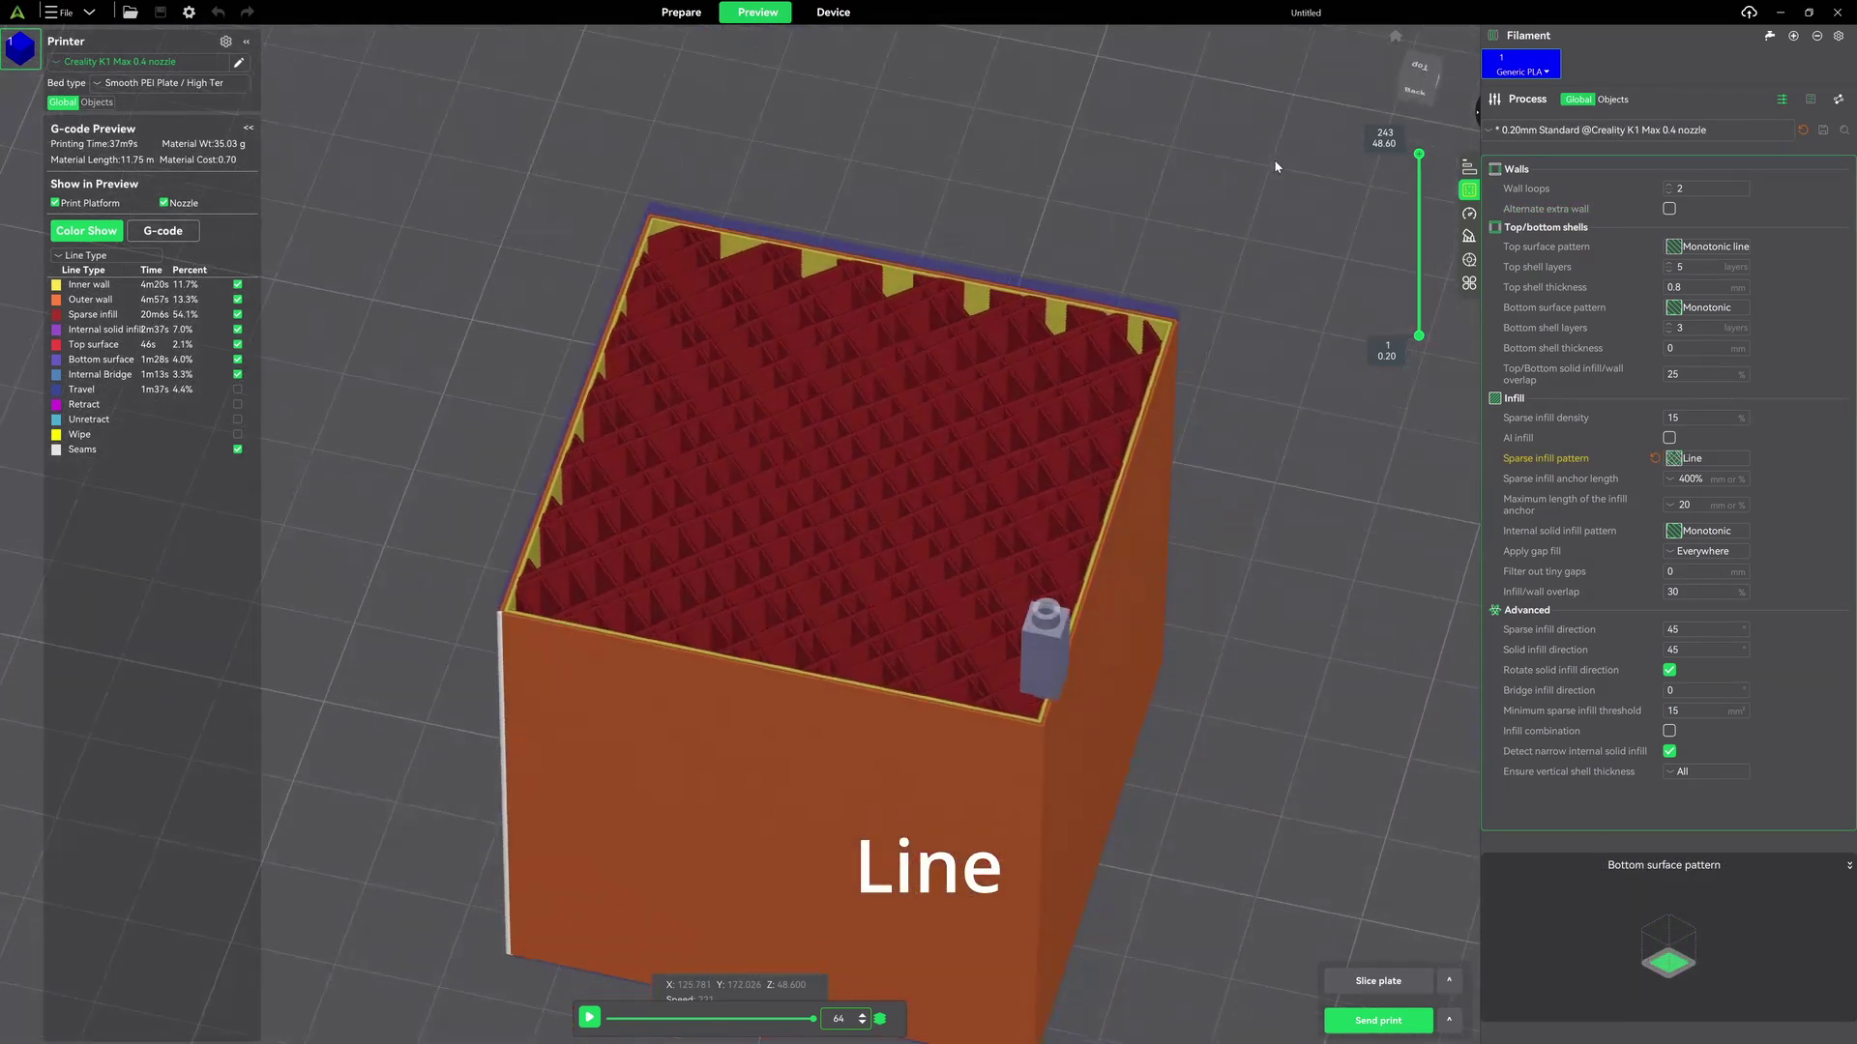
scroll(888, 427, "up", 10)
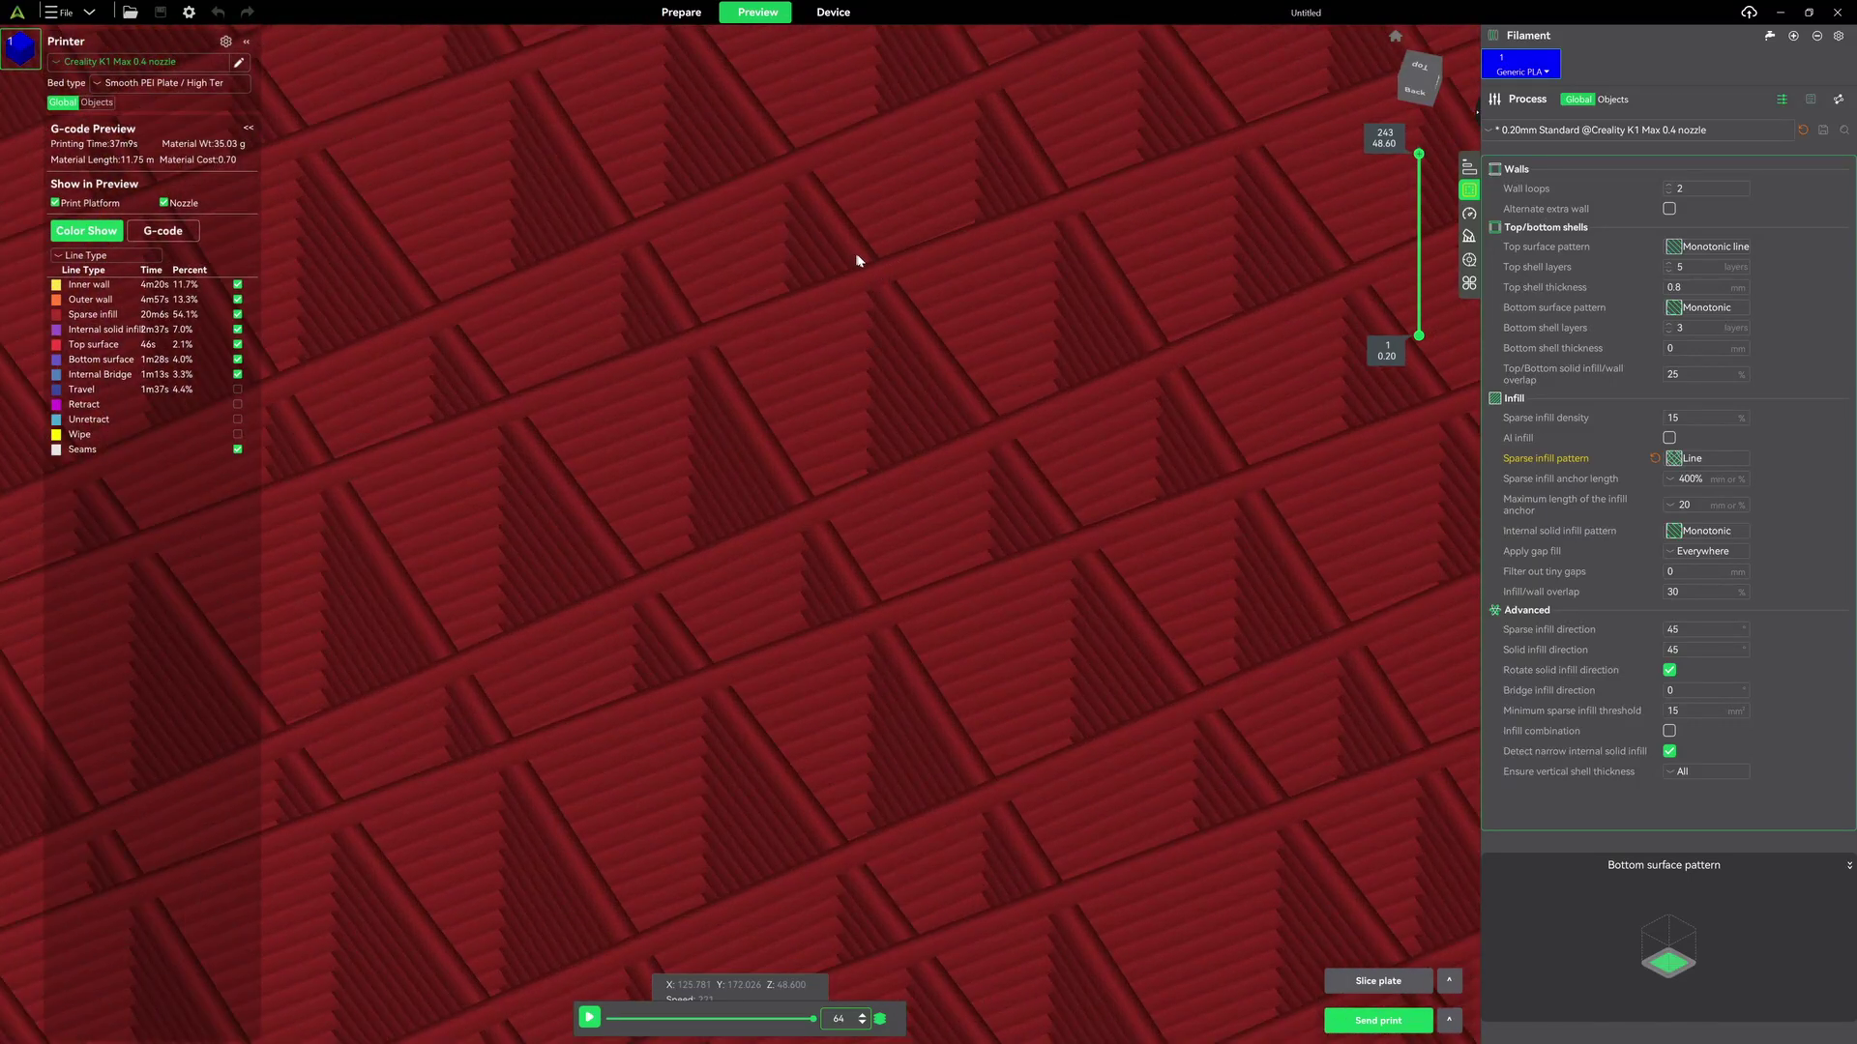
scroll(878, 266, "down", 8)
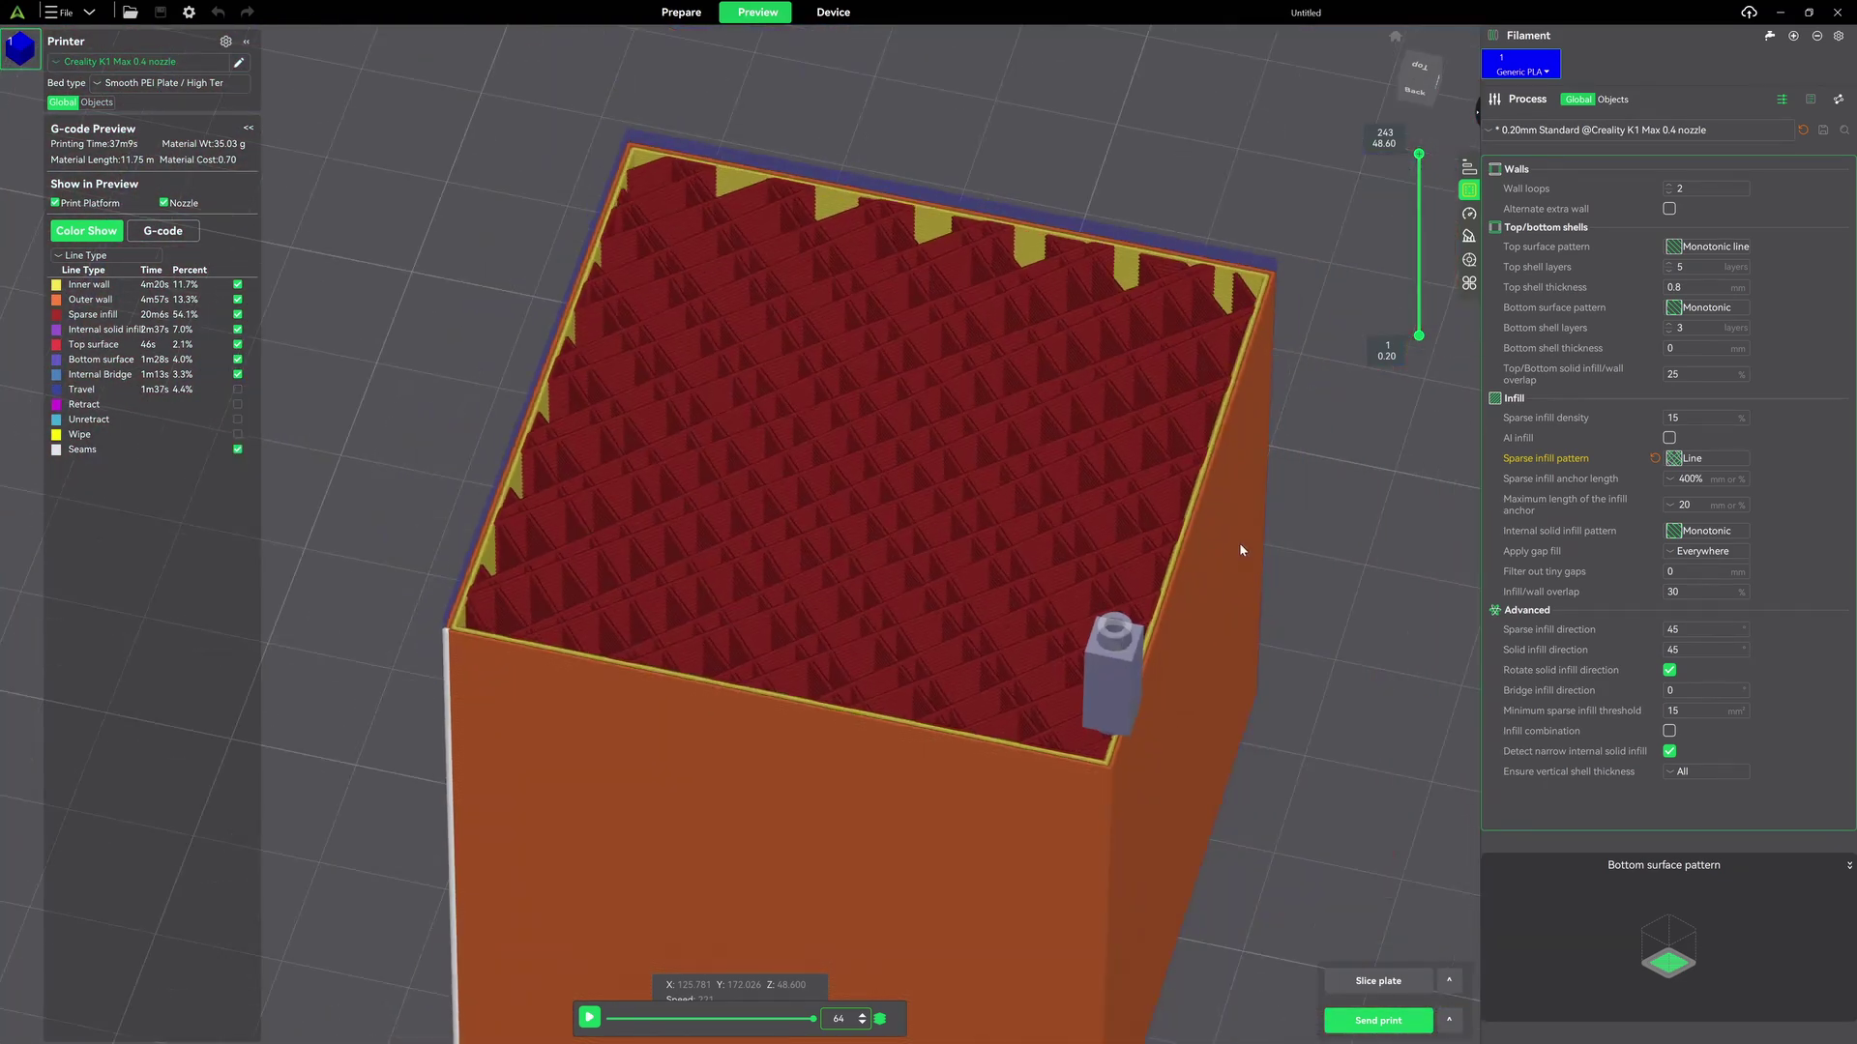
scroll(1276, 515, "down", 5)
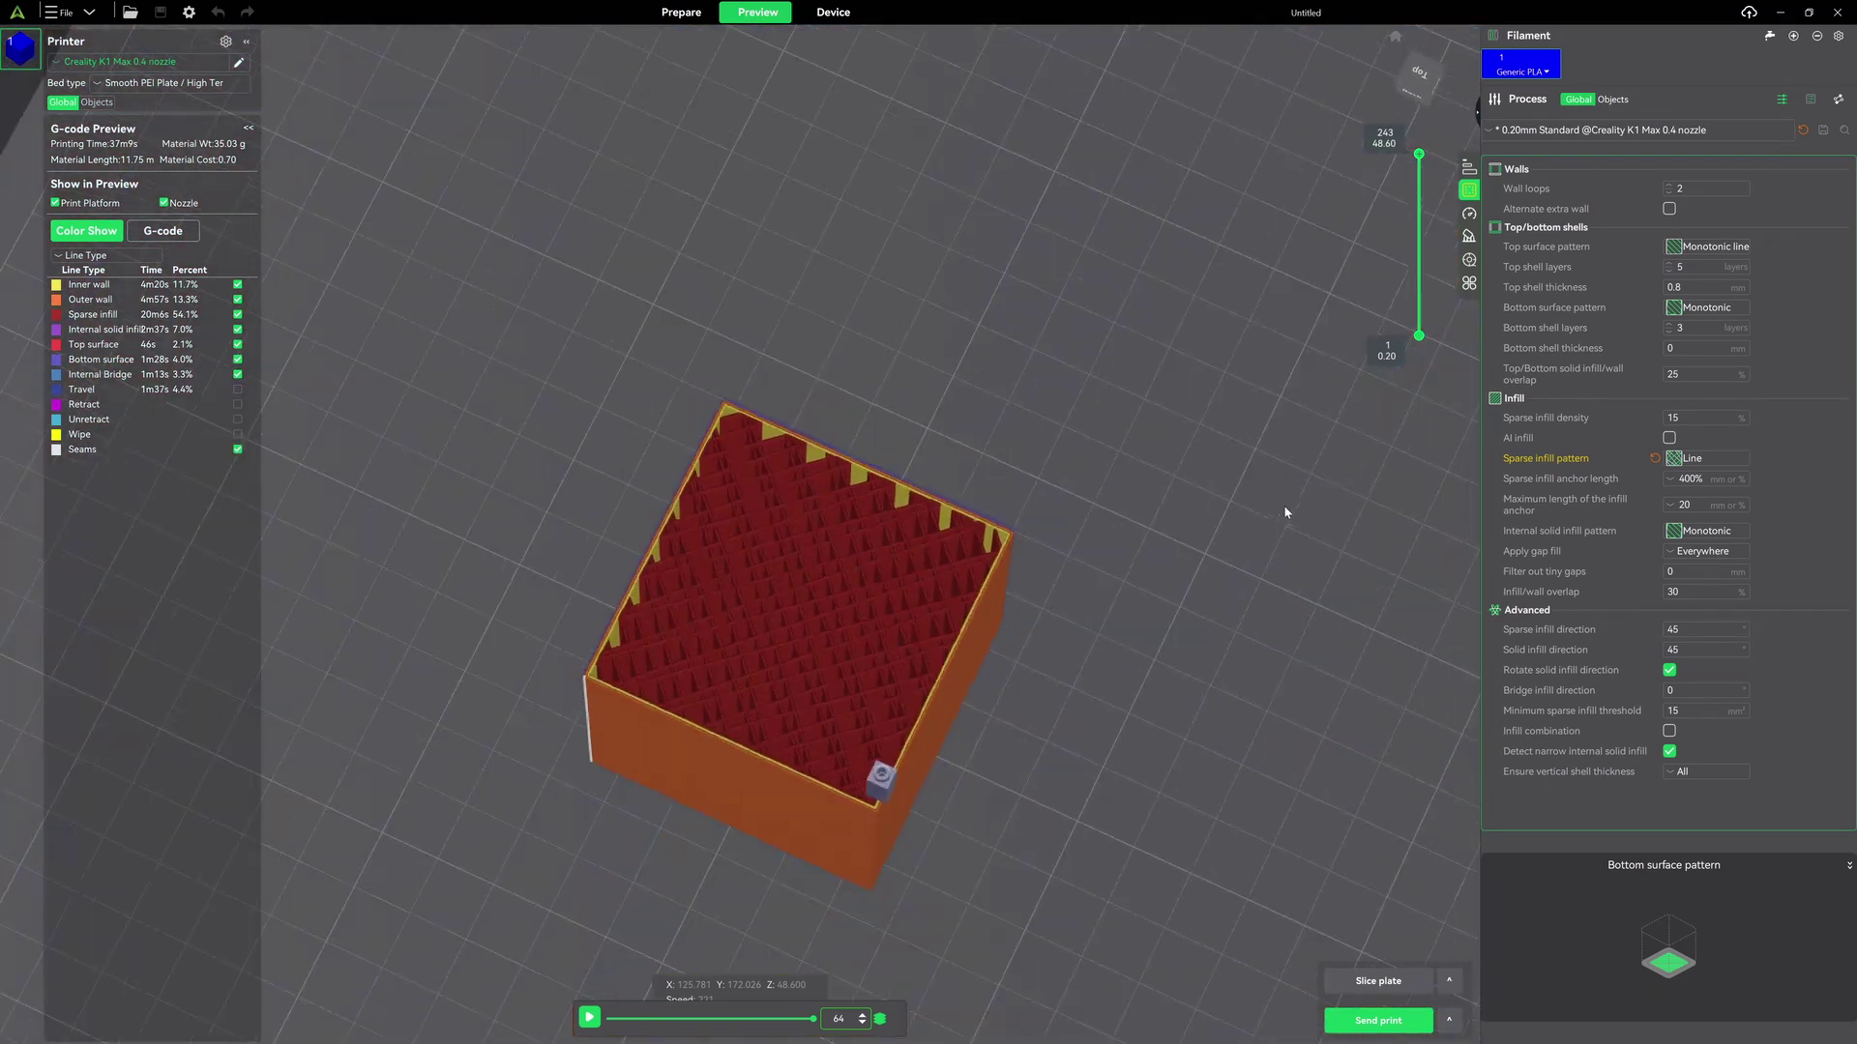
left_click_drag(1284, 504, 965, 704)
scroll(772, 471, "up", 5)
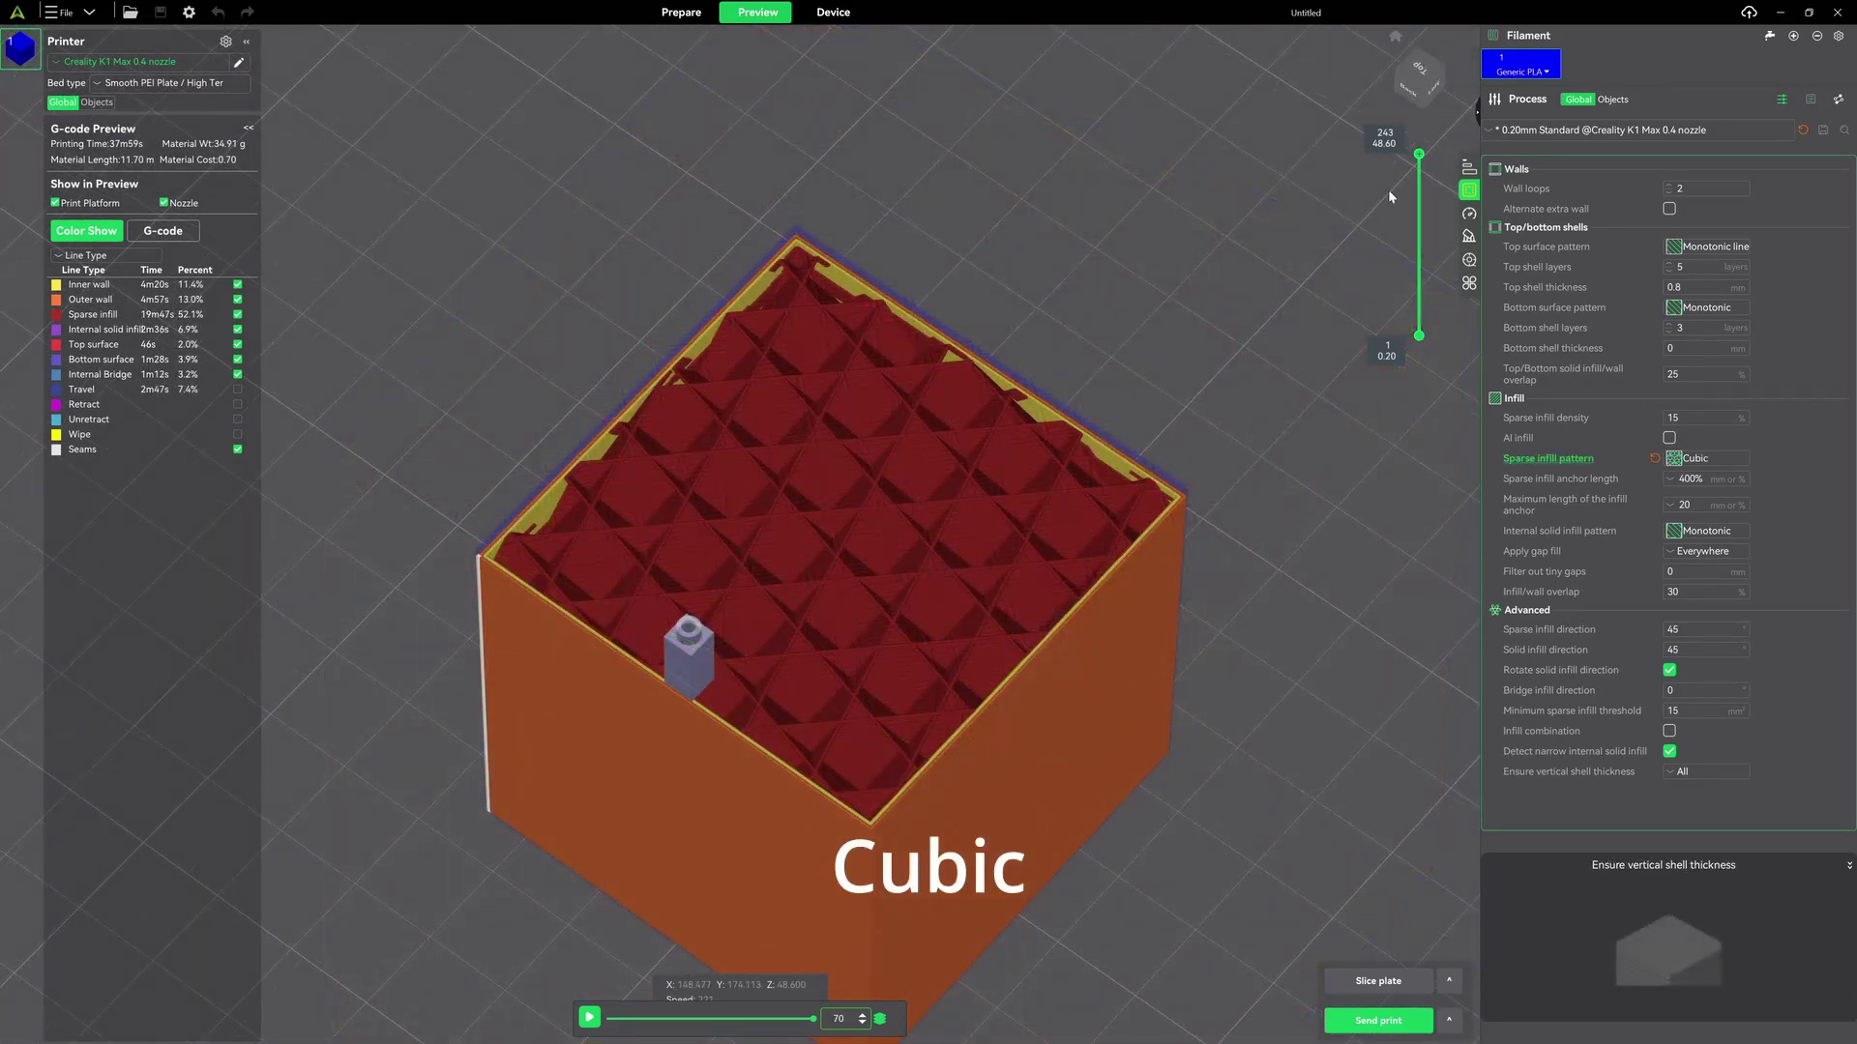
Lower the layer slider, then orbit and zoom to inspect the lower Cubic infill.
mouse_move(1419, 155)
left_mouse_down()
mouse_move(1409, 244)
mouse_move(1400, 167)
left_mouse_up()
left_click_drag(1110, 390, 1104, 377)
scroll(1094, 312, "down", 2)
scroll(1095, 308, "up", 4)
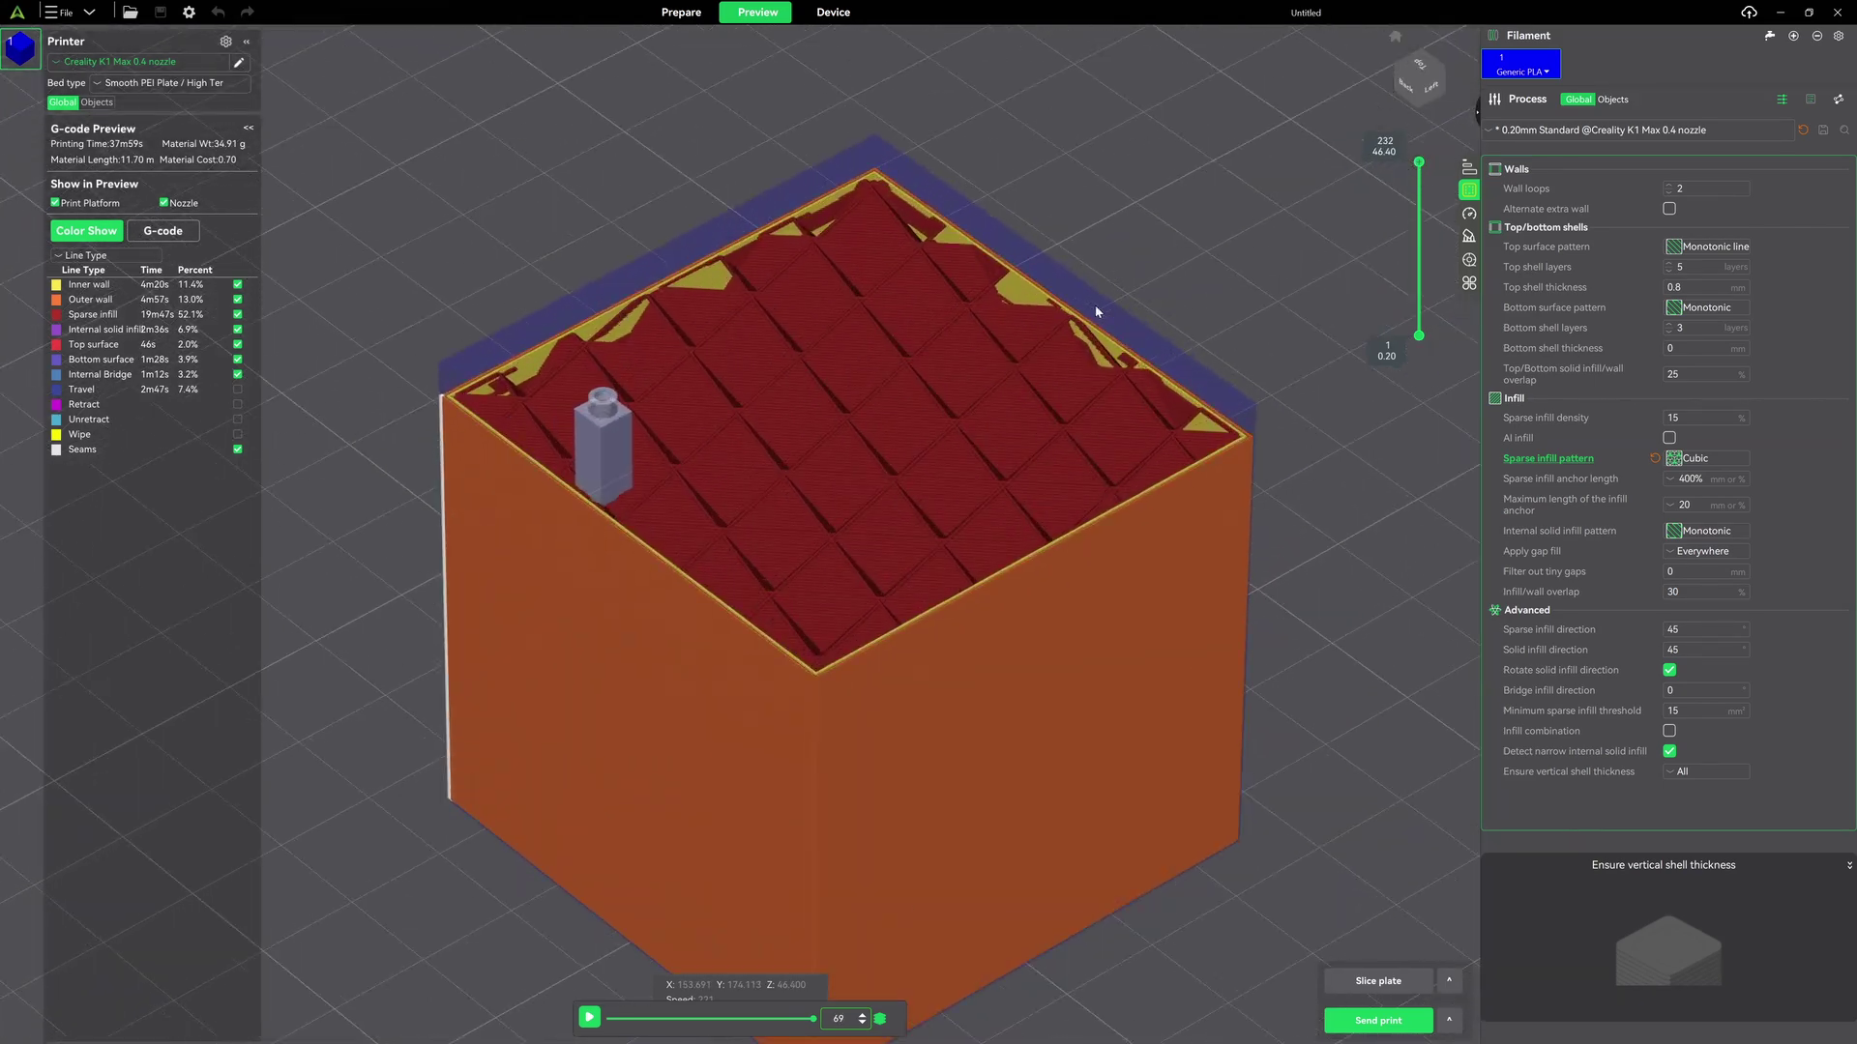
scroll(1213, 250, "down", 1)
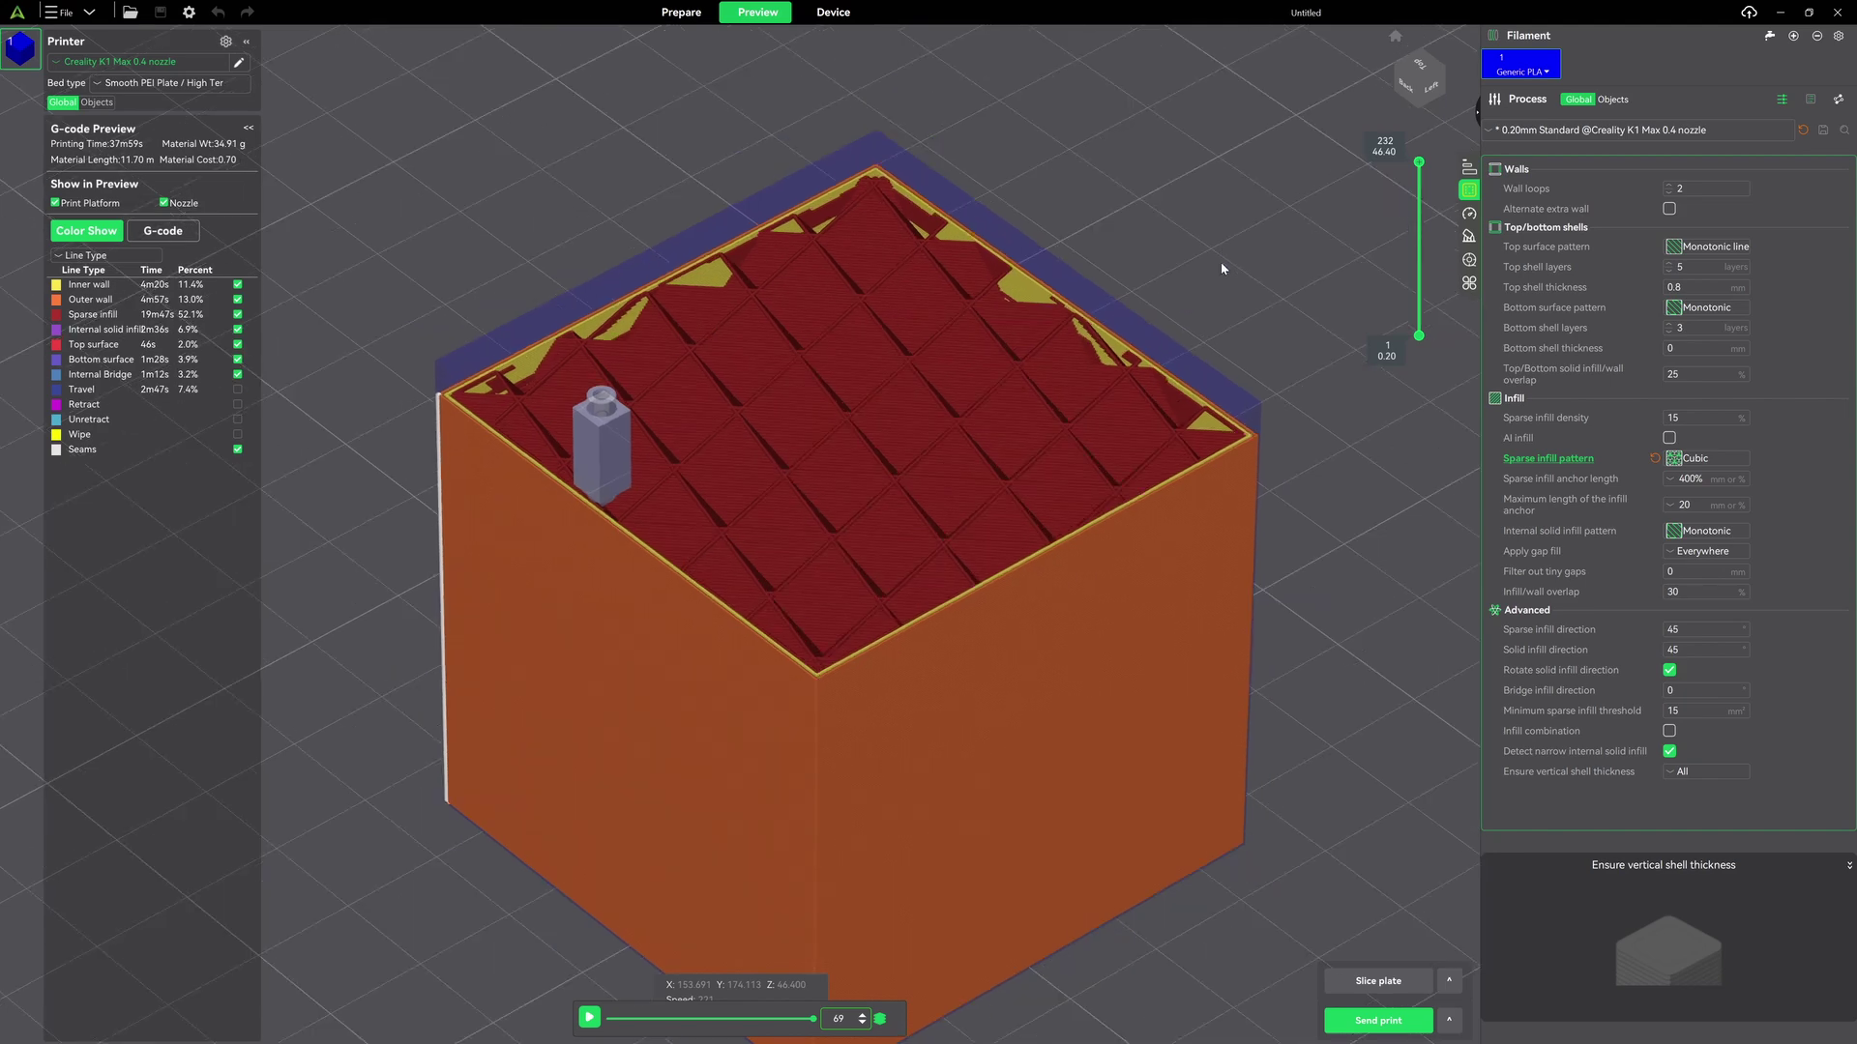
scroll(965, 479, "up", 6)
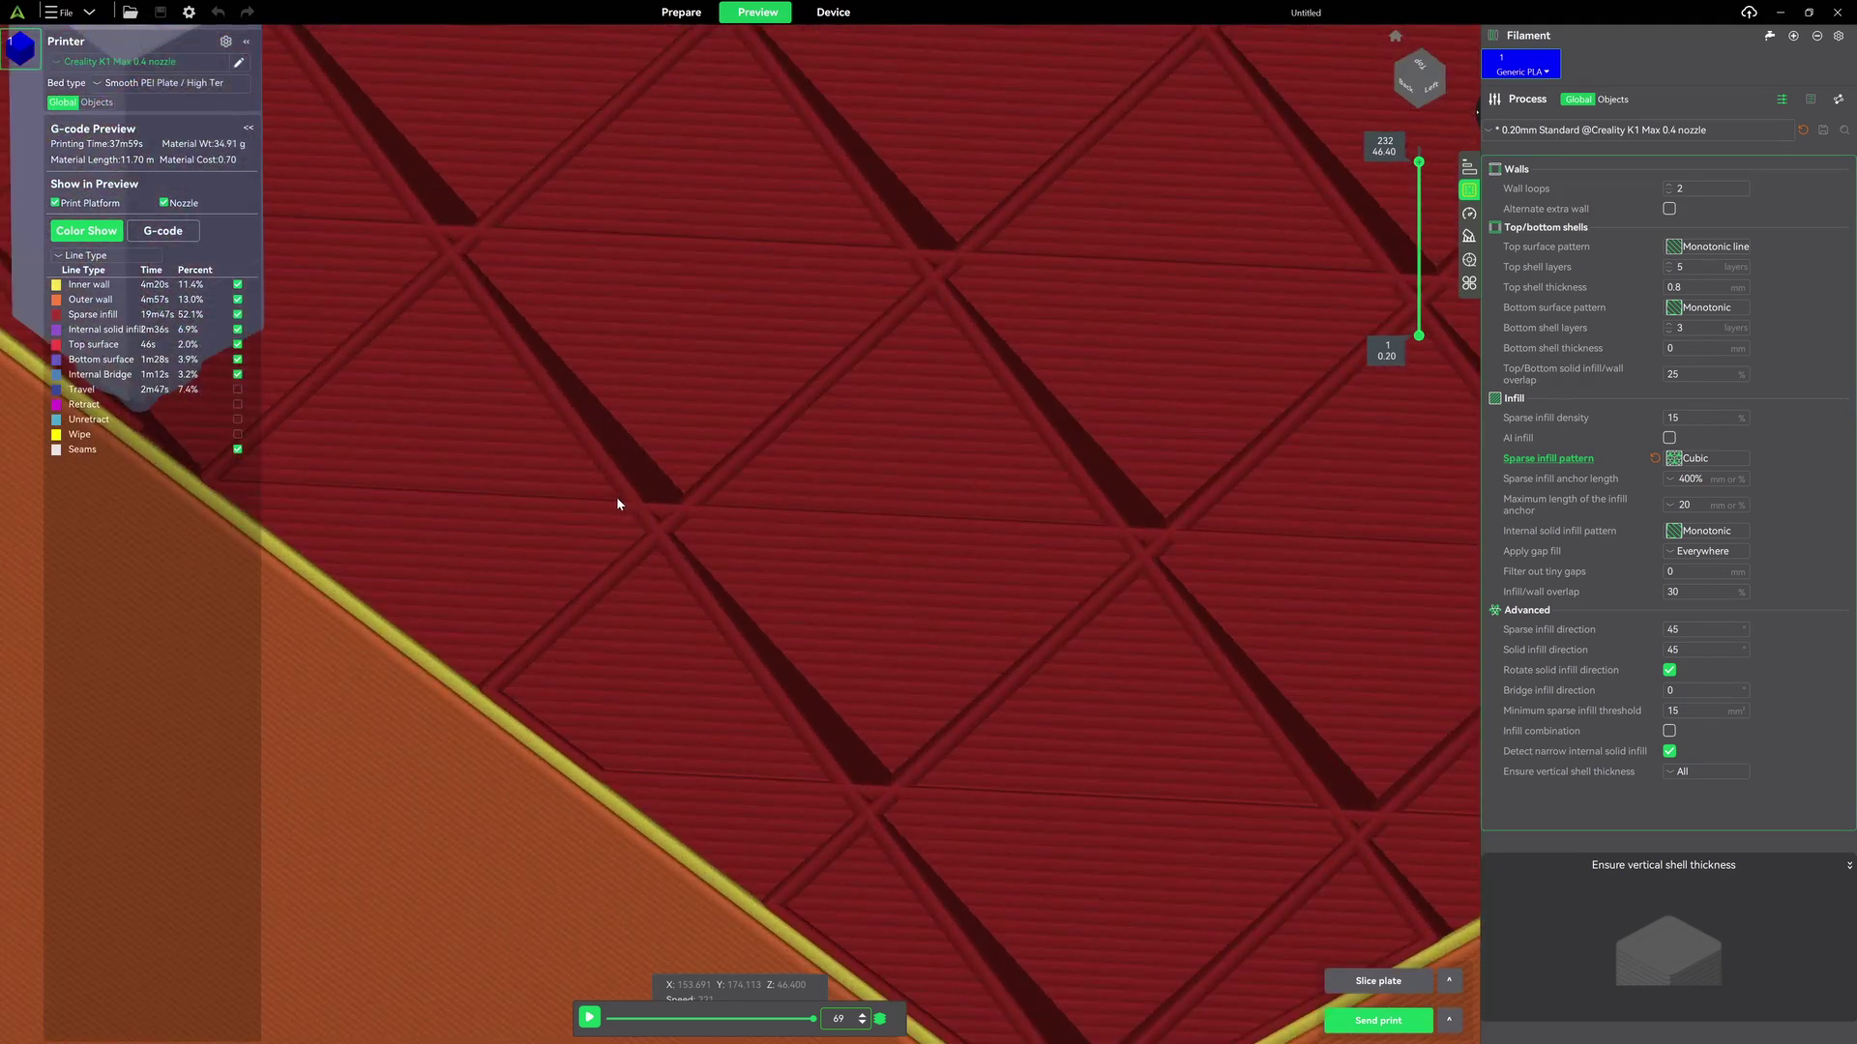
scroll(750, 614, "down", 7)
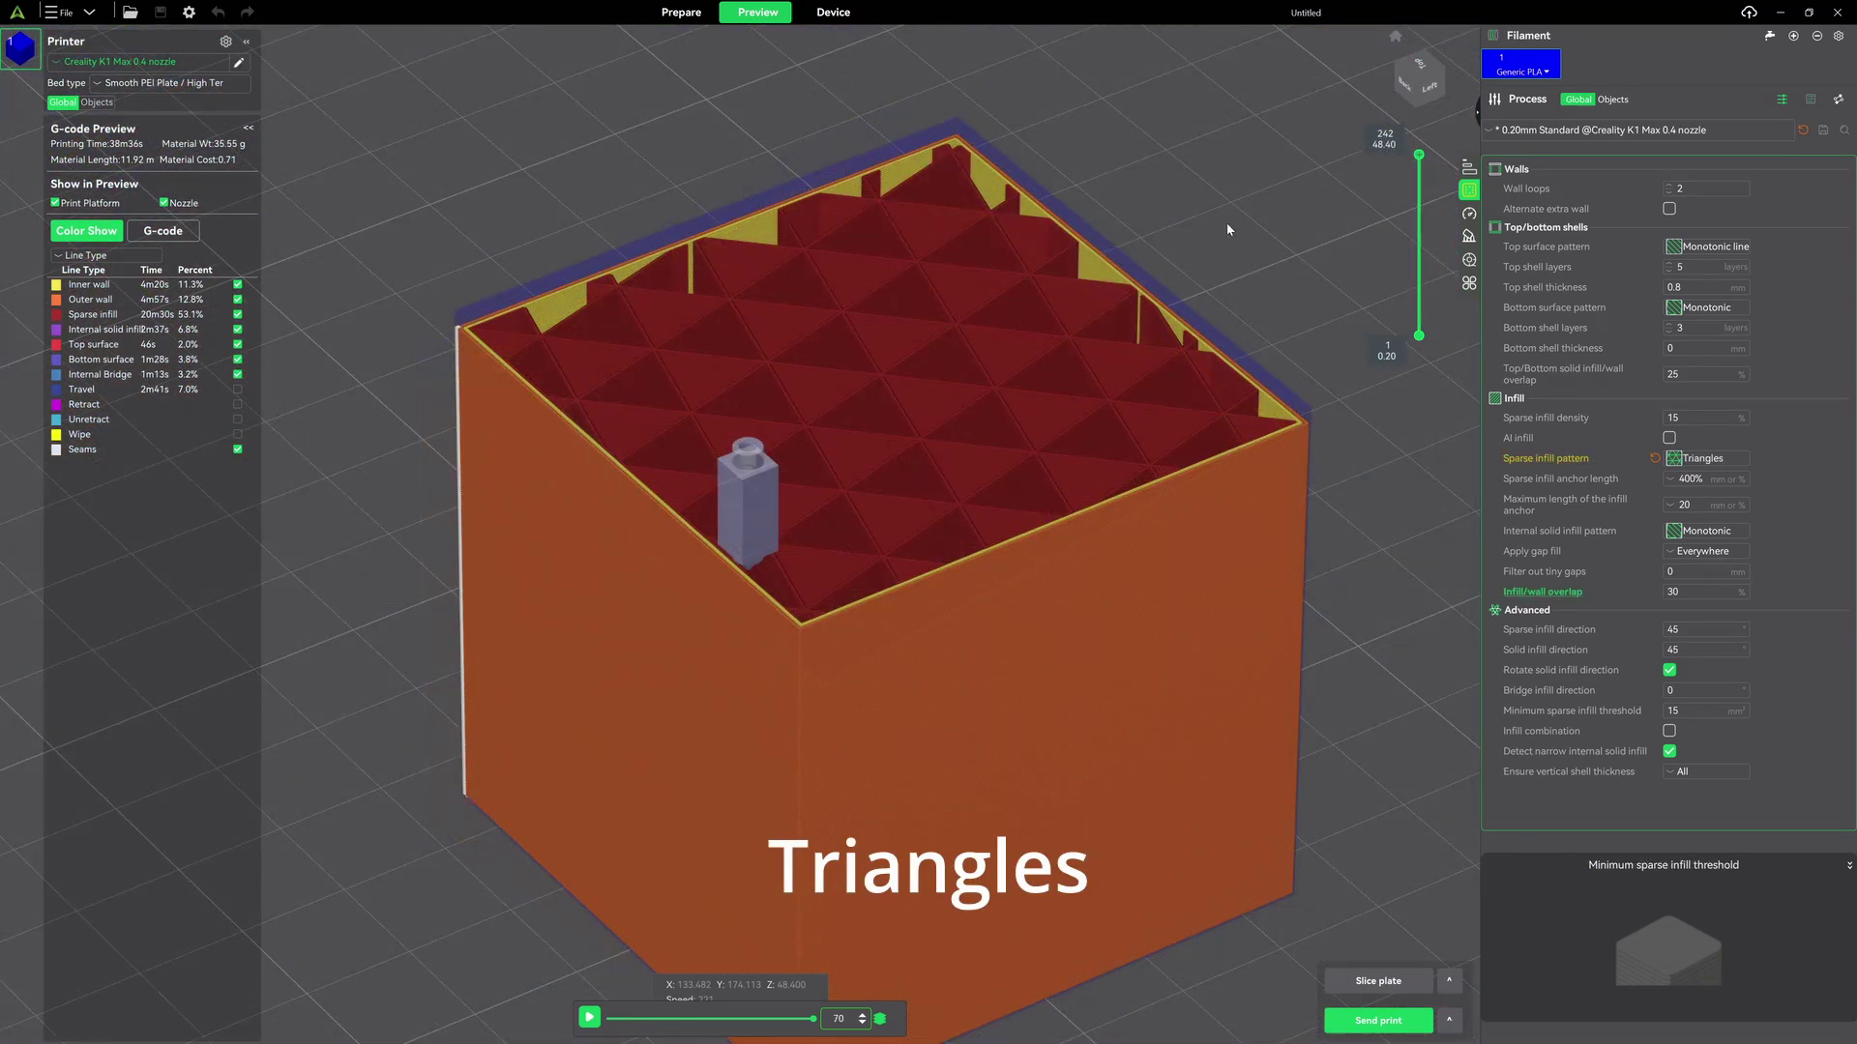
Inspect the Triangles infill from top and isometric views, zooming in and orbiting toward the side.
key("1")
scroll(1221, 253, "up", 5)
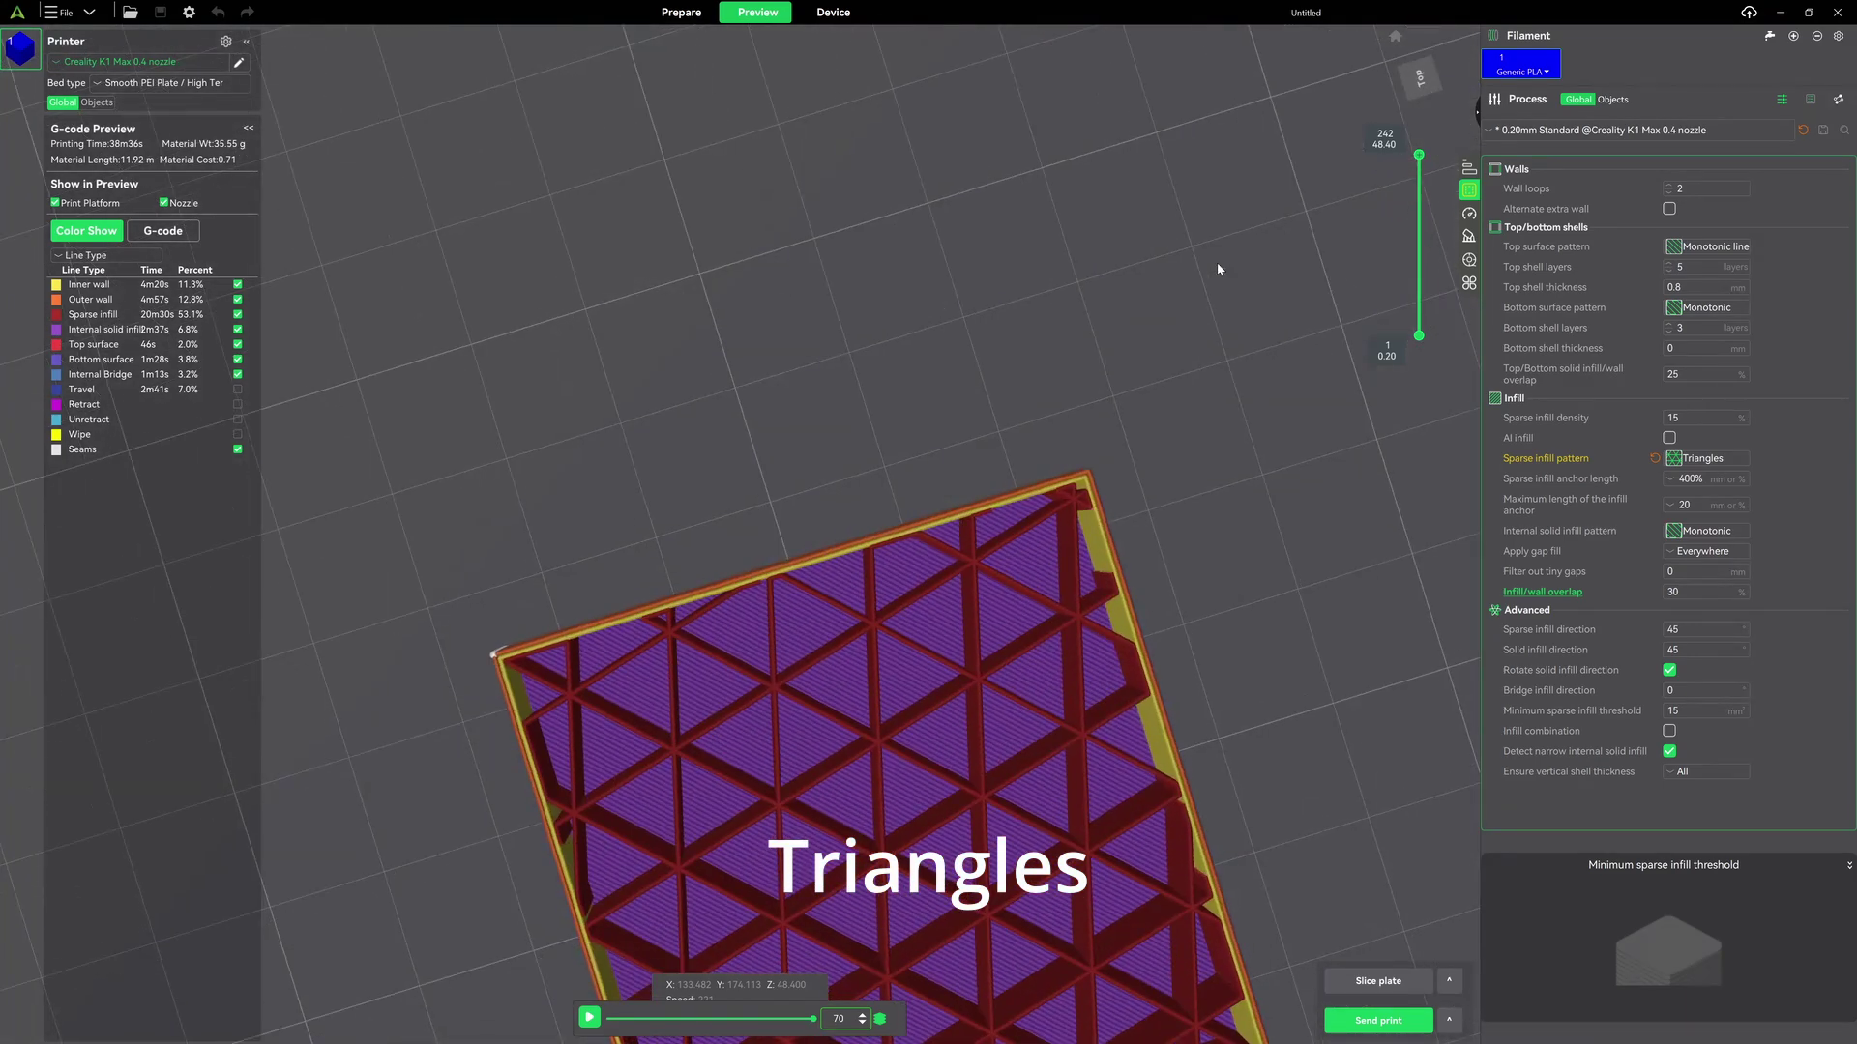
key("0")
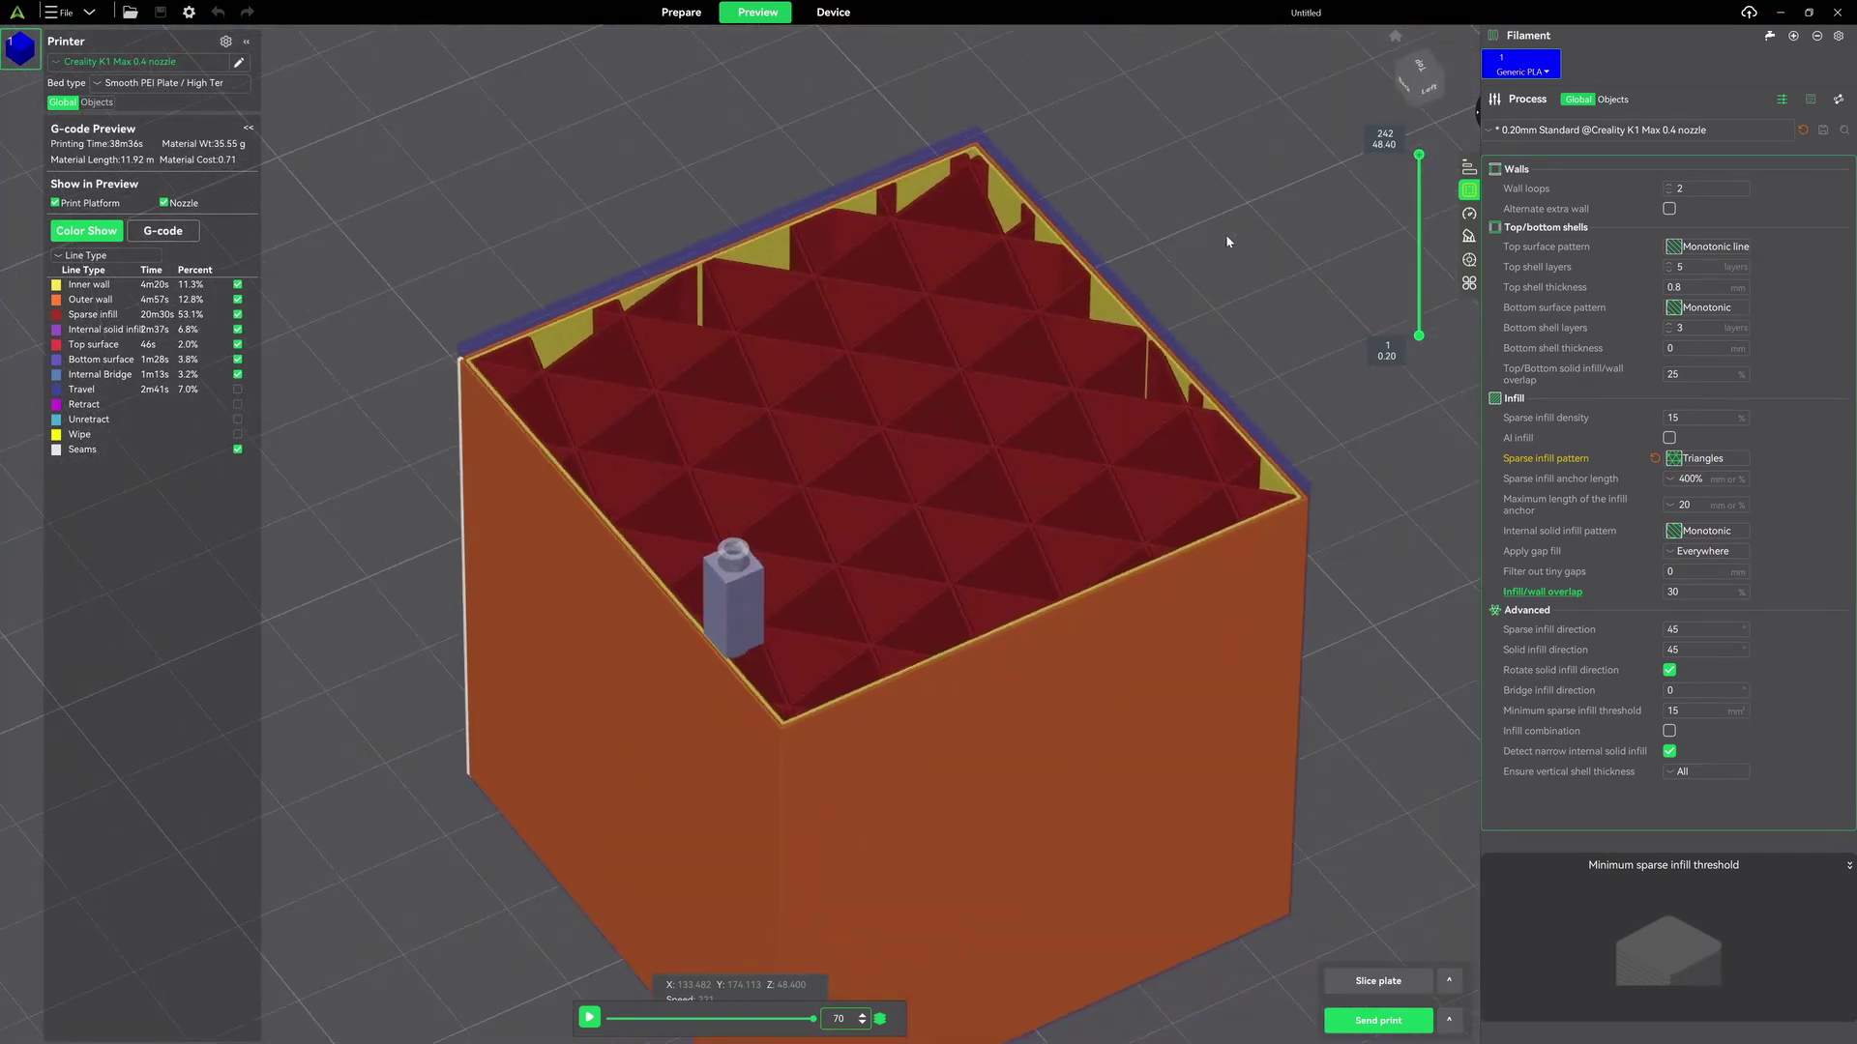
scroll(990, 377, "up", 6)
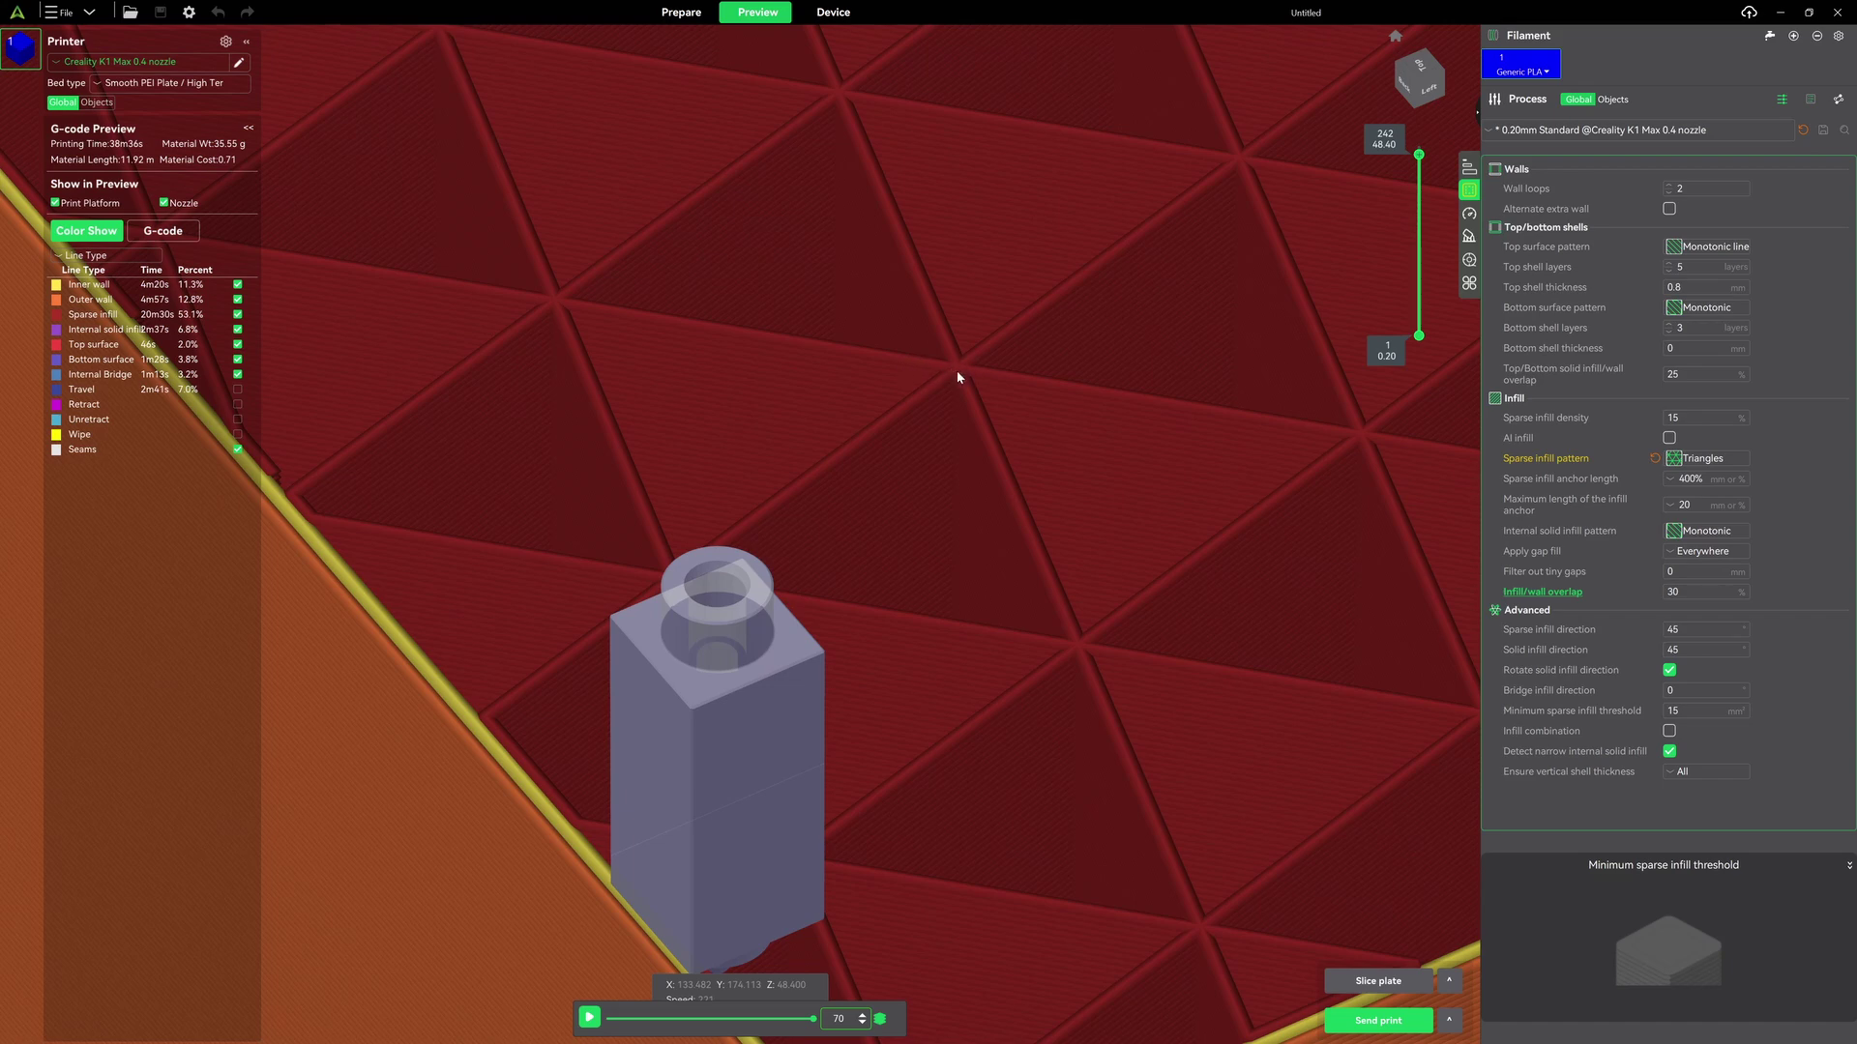
scroll(955, 369, "down", 6)
left_click_drag(1052, 357, 998, 358)
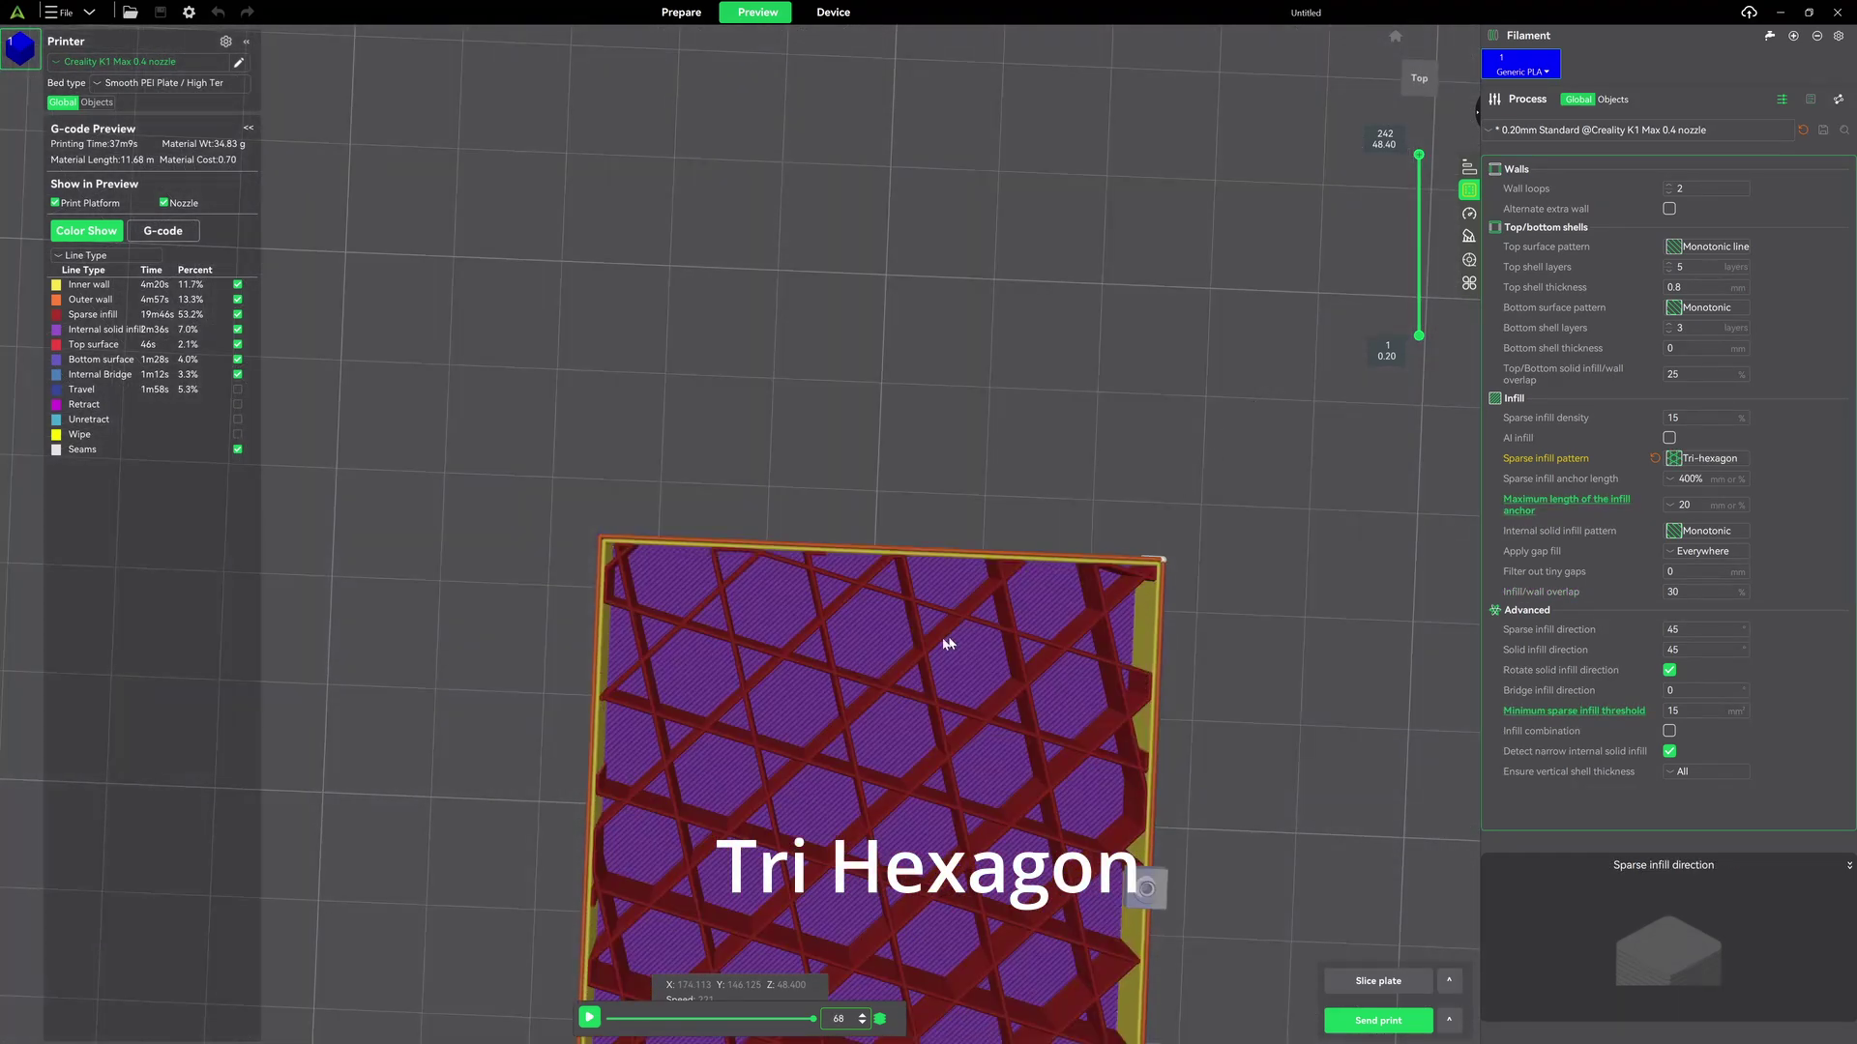
scroll(901, 662, "up", 5)
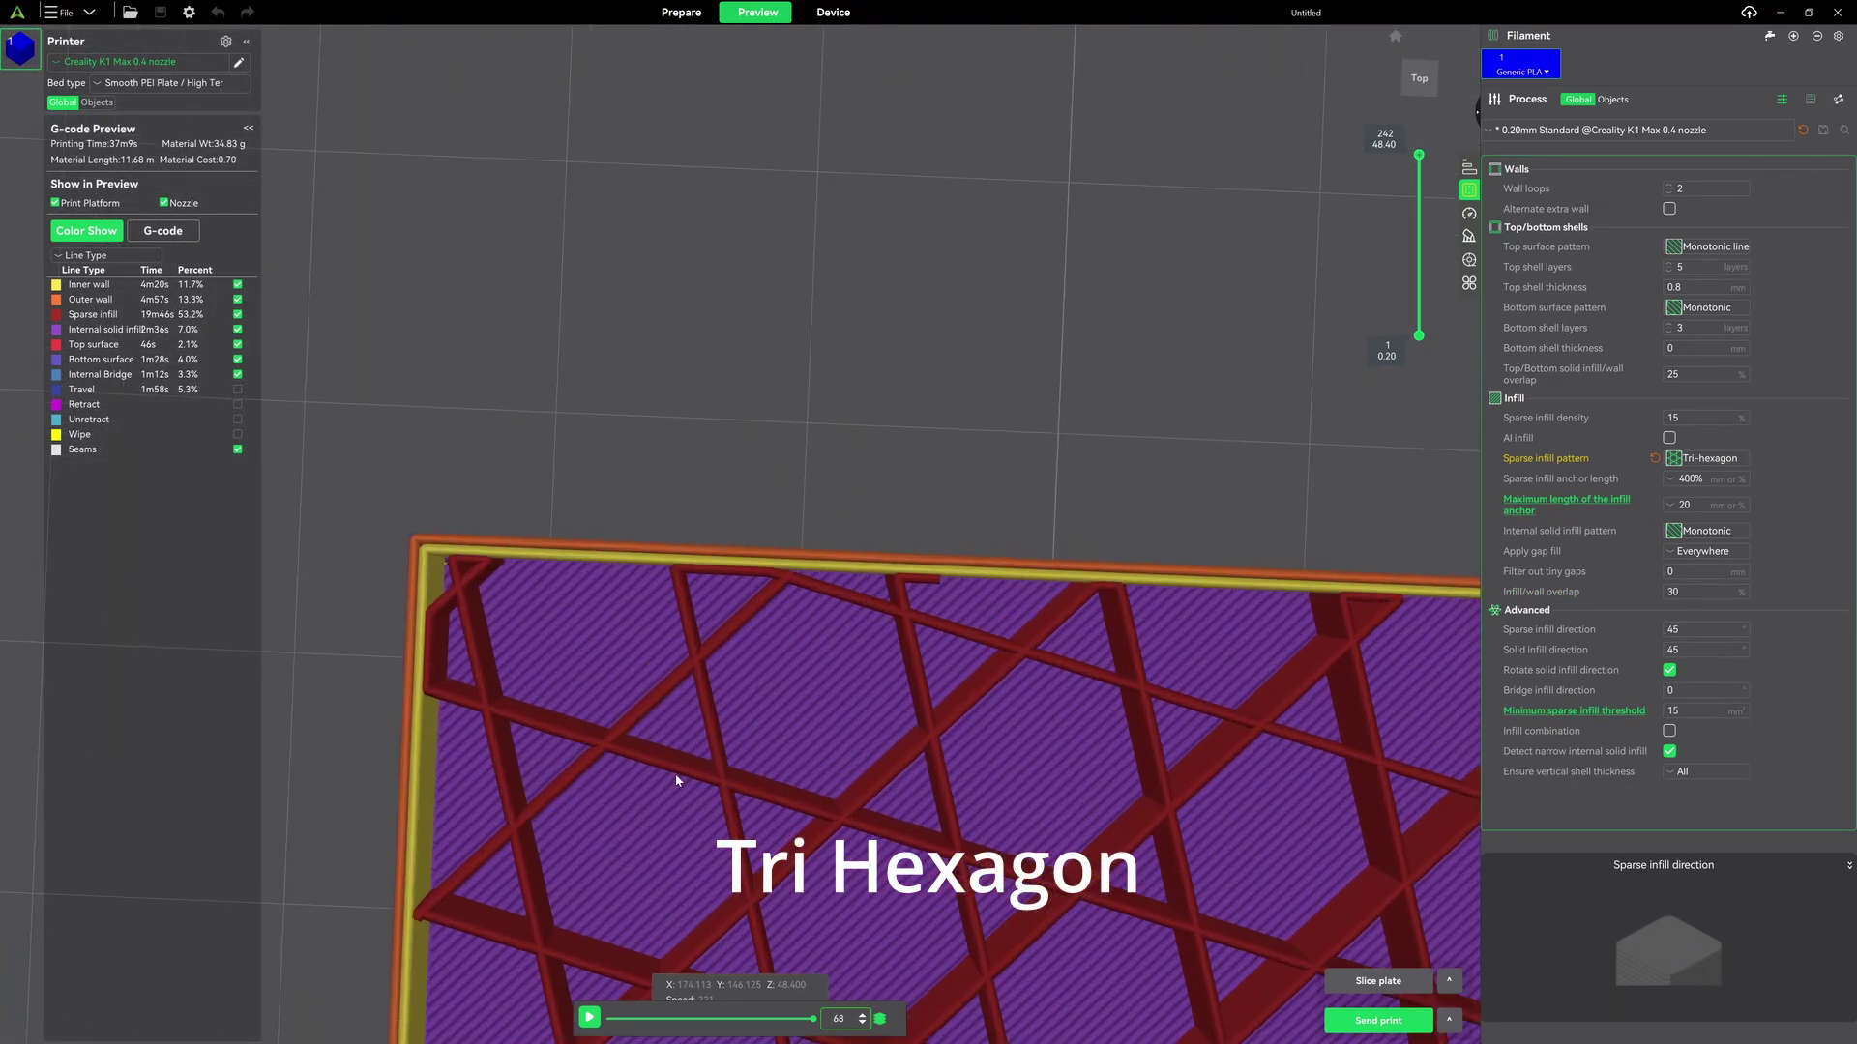
key("0")
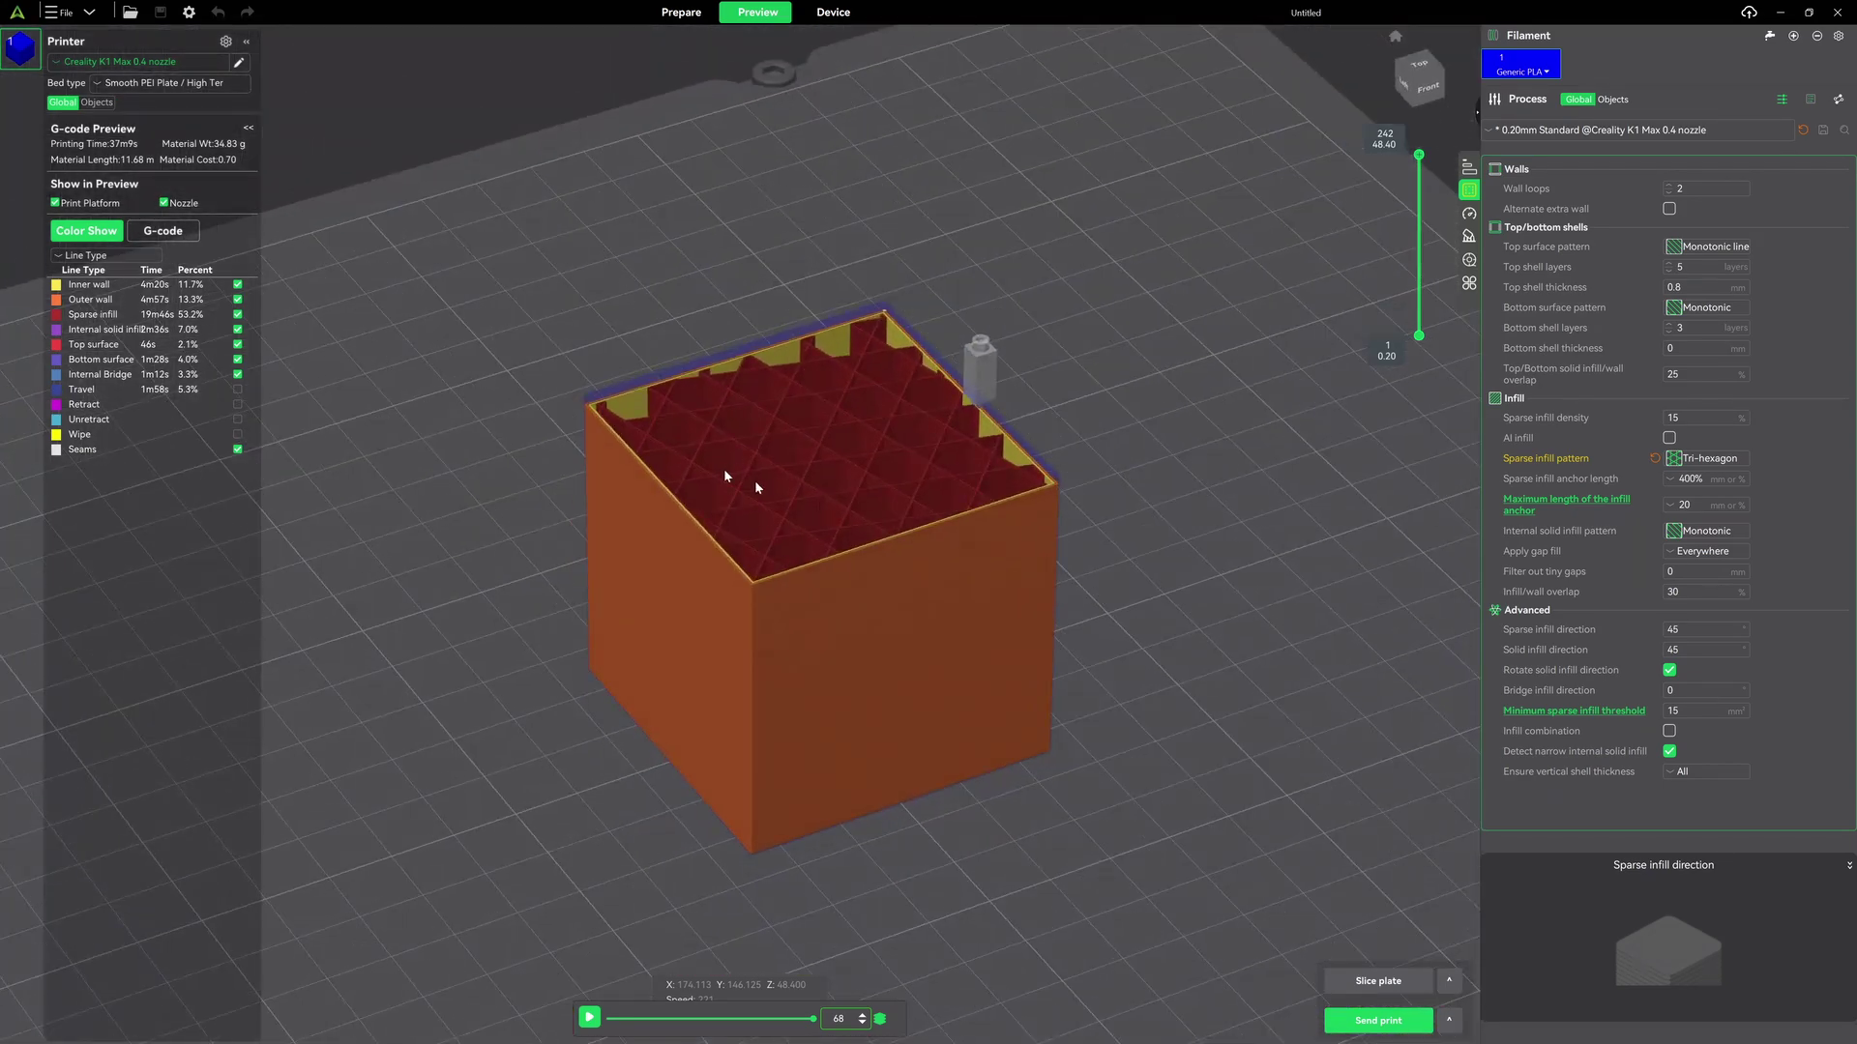
Check the infill from top and isometric views, lowering the top visible layer and zooming.
scroll(763, 467, "up", 3)
key("1")
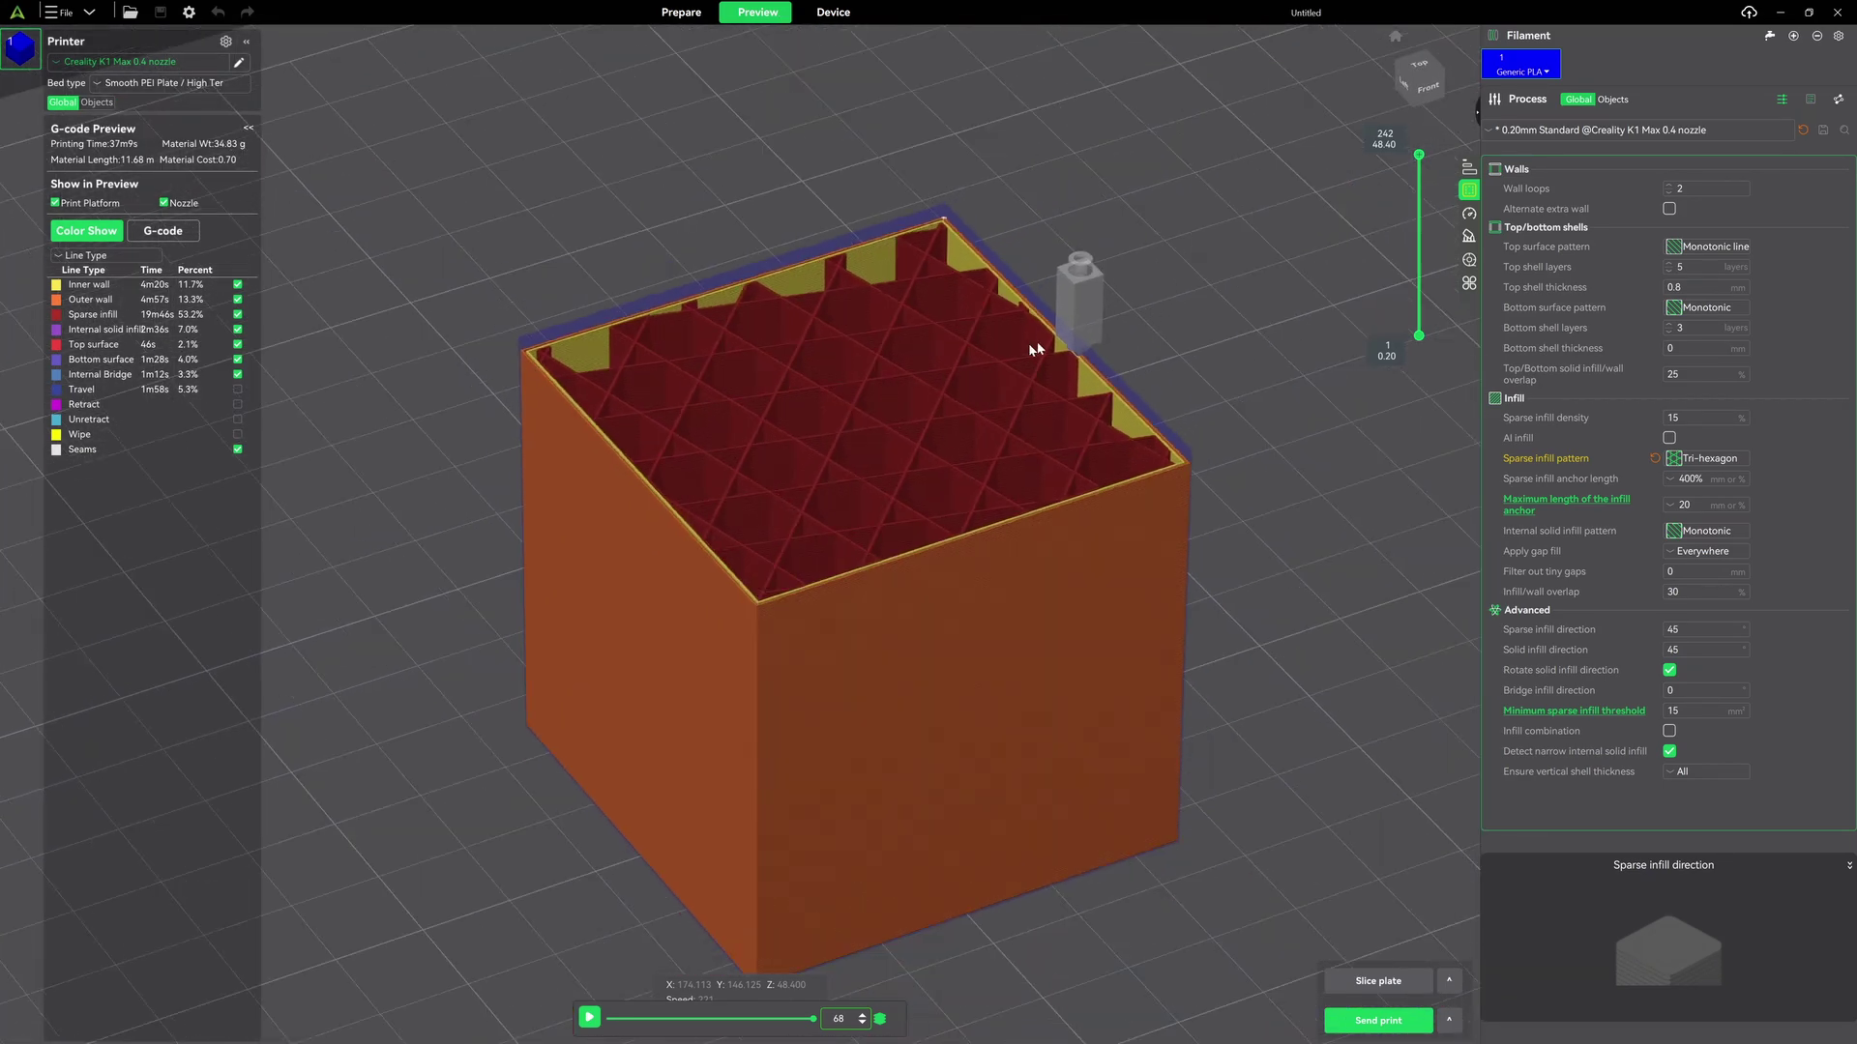
key("0")
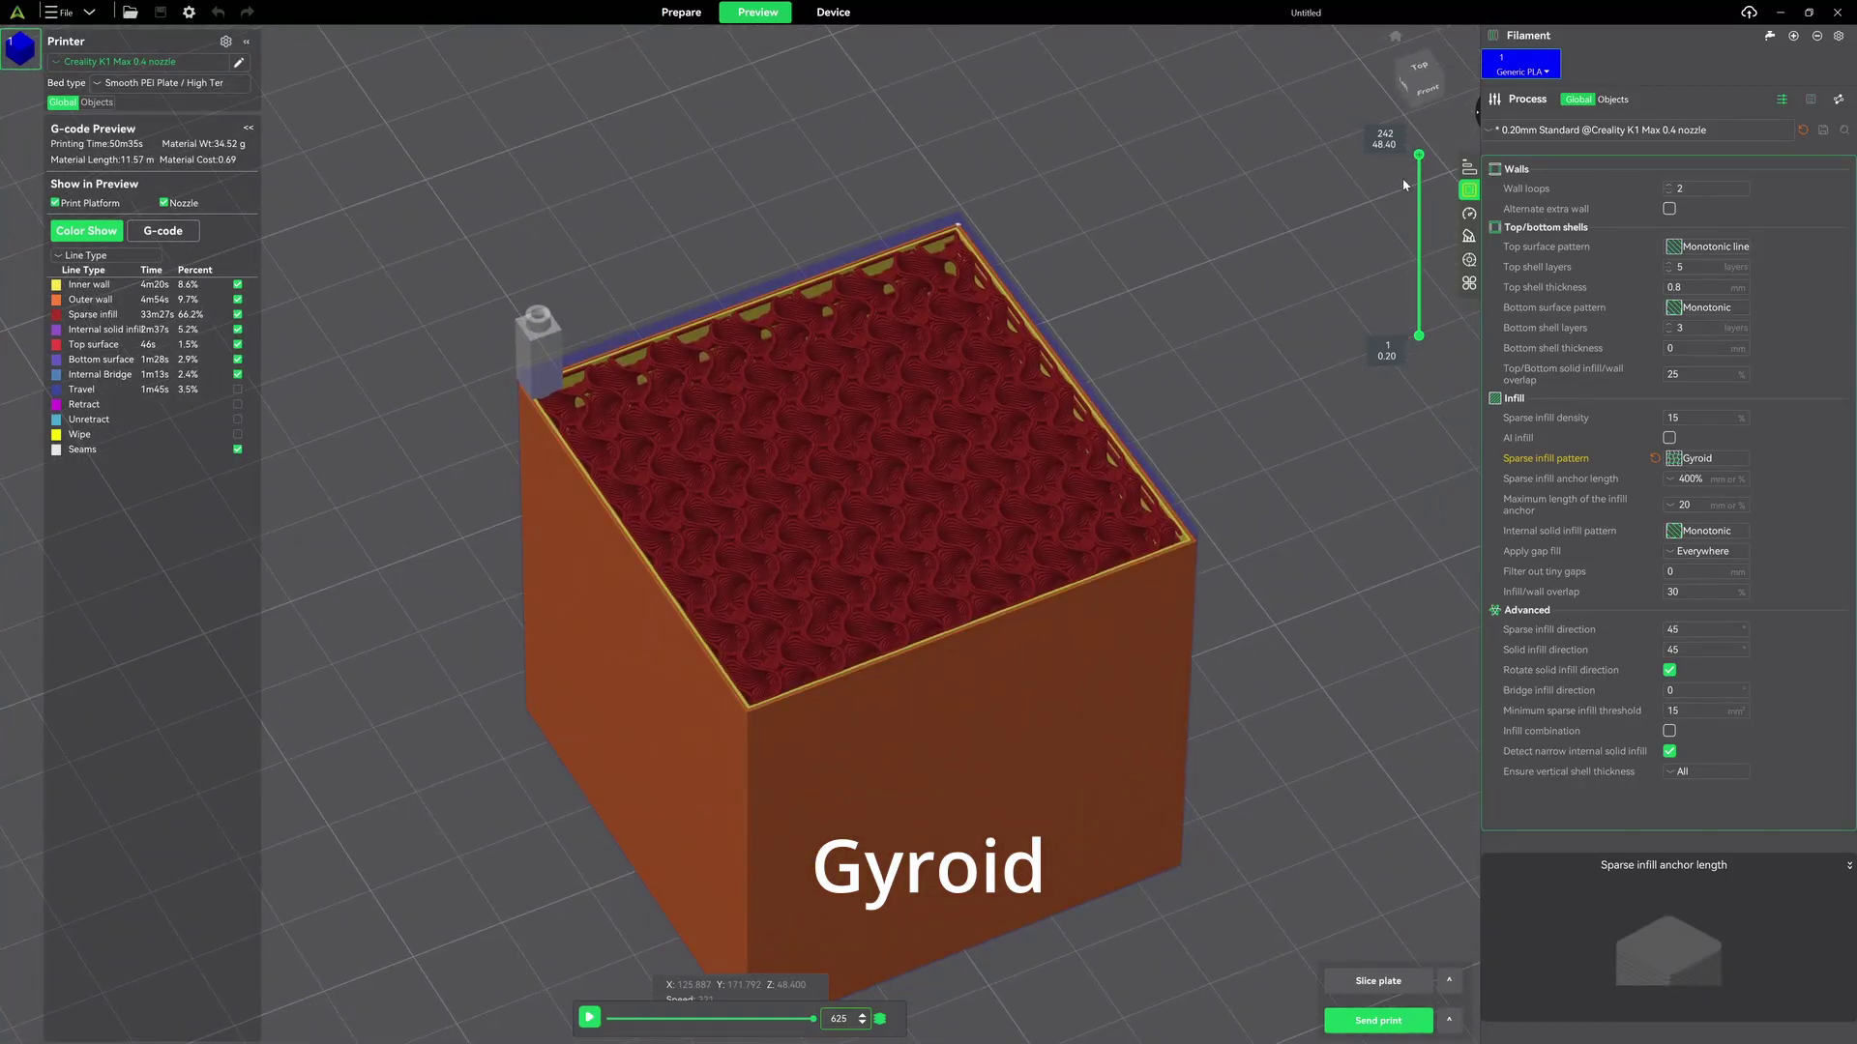
mouse_move(1420, 155)
left_mouse_down()
mouse_move(1419, 205)
mouse_move(1419, 162)
left_mouse_up()
scroll(936, 489, "up", 2)
scroll(936, 486, "up", 5)
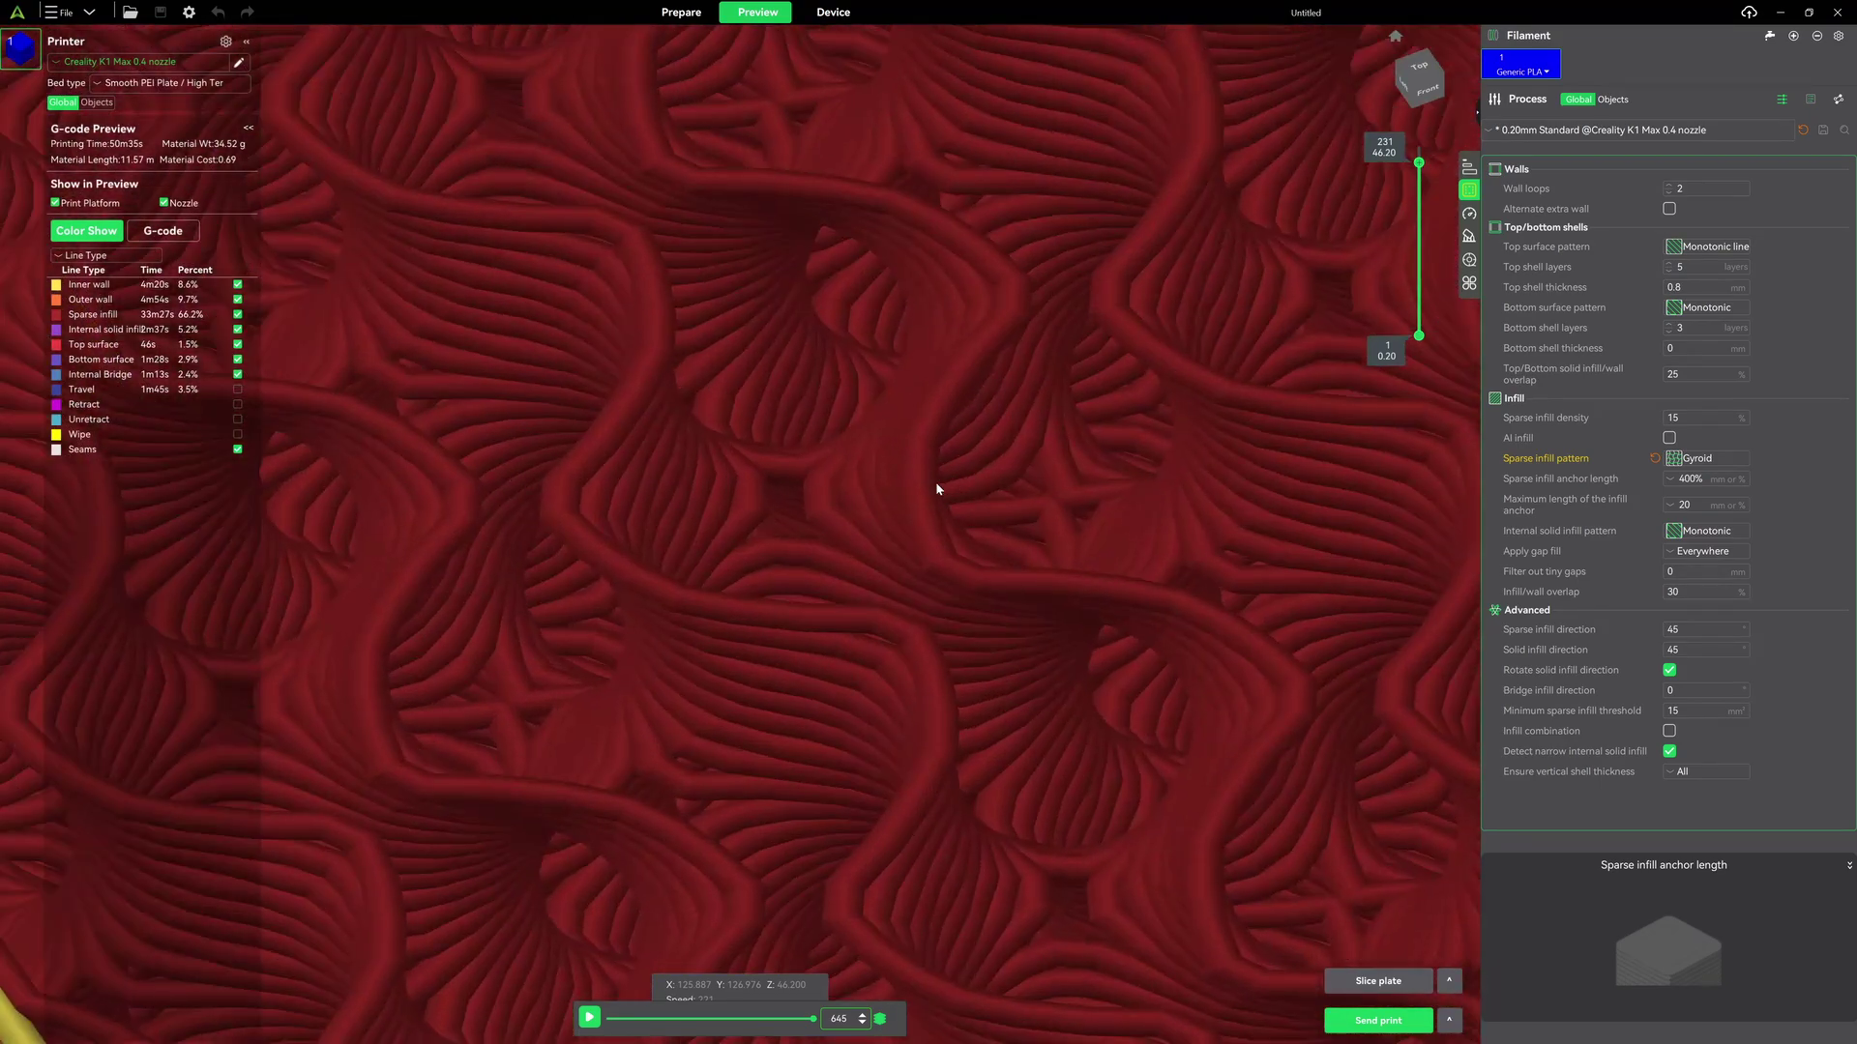
scroll(756, 499, "down", 6)
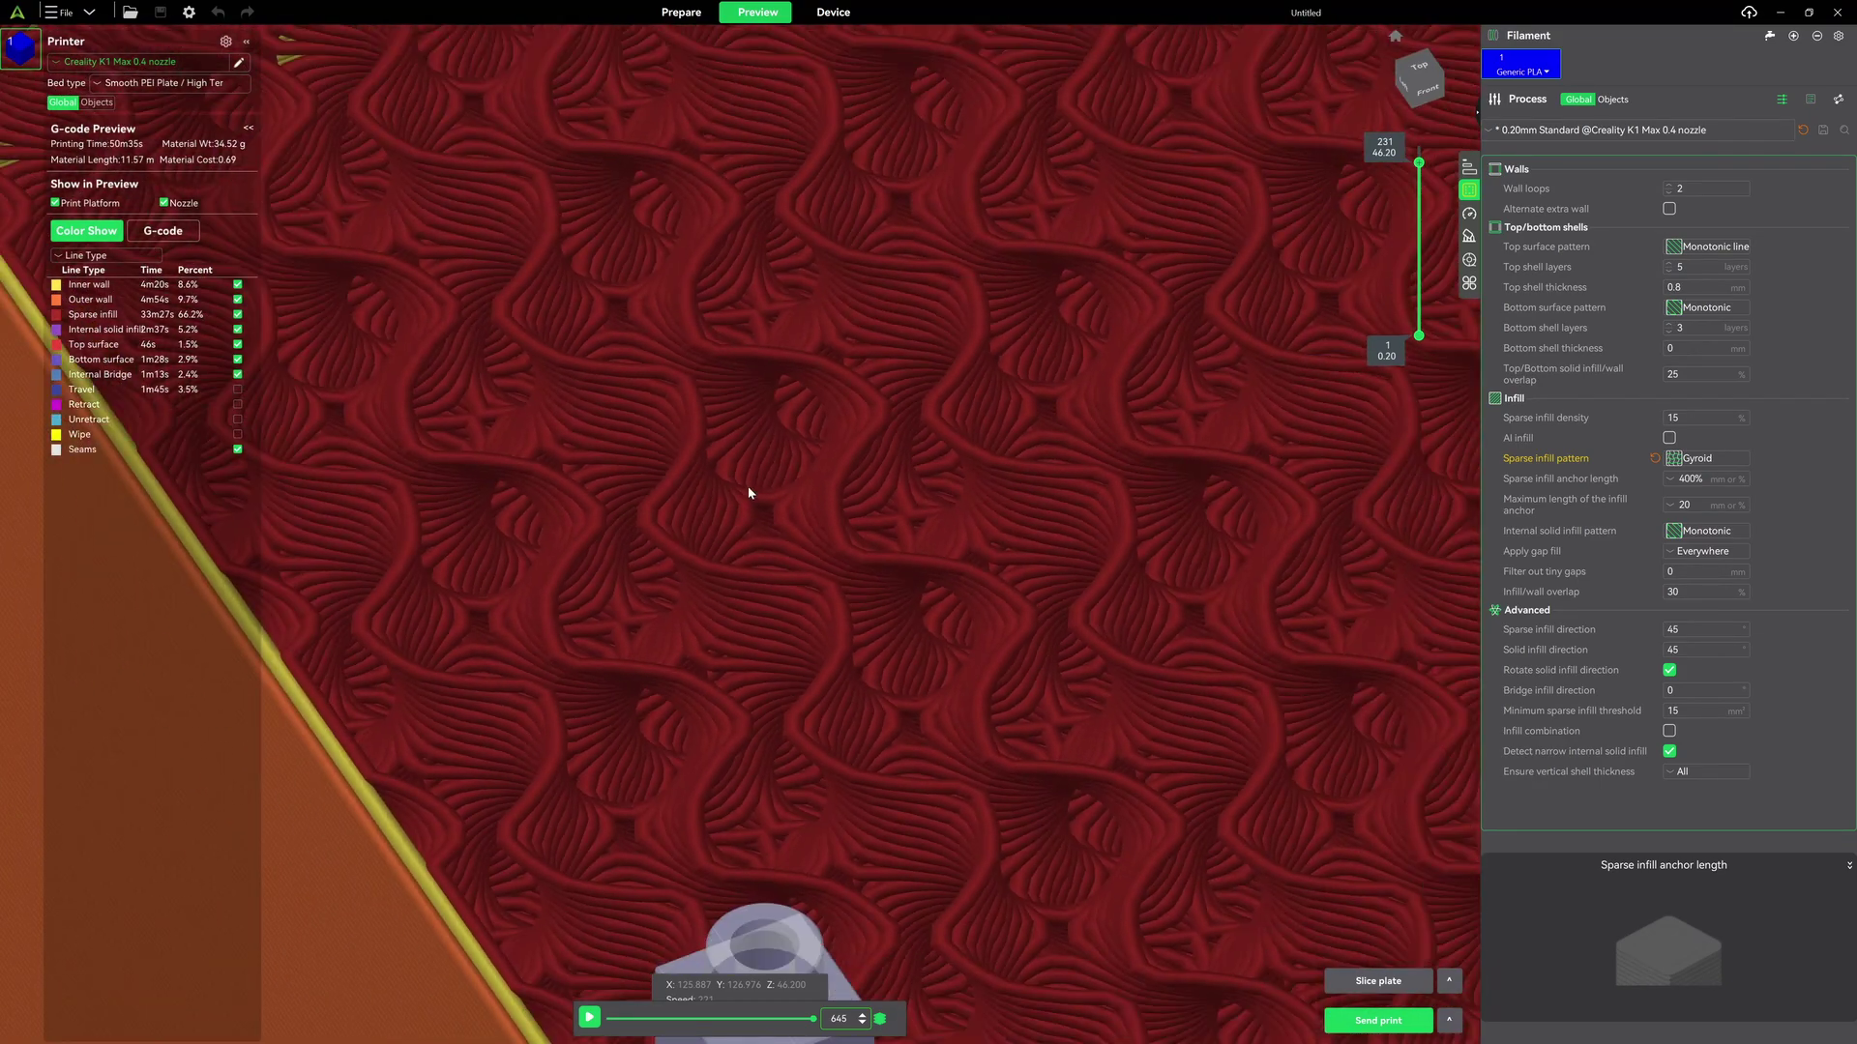
scroll(748, 491, "down", 2)
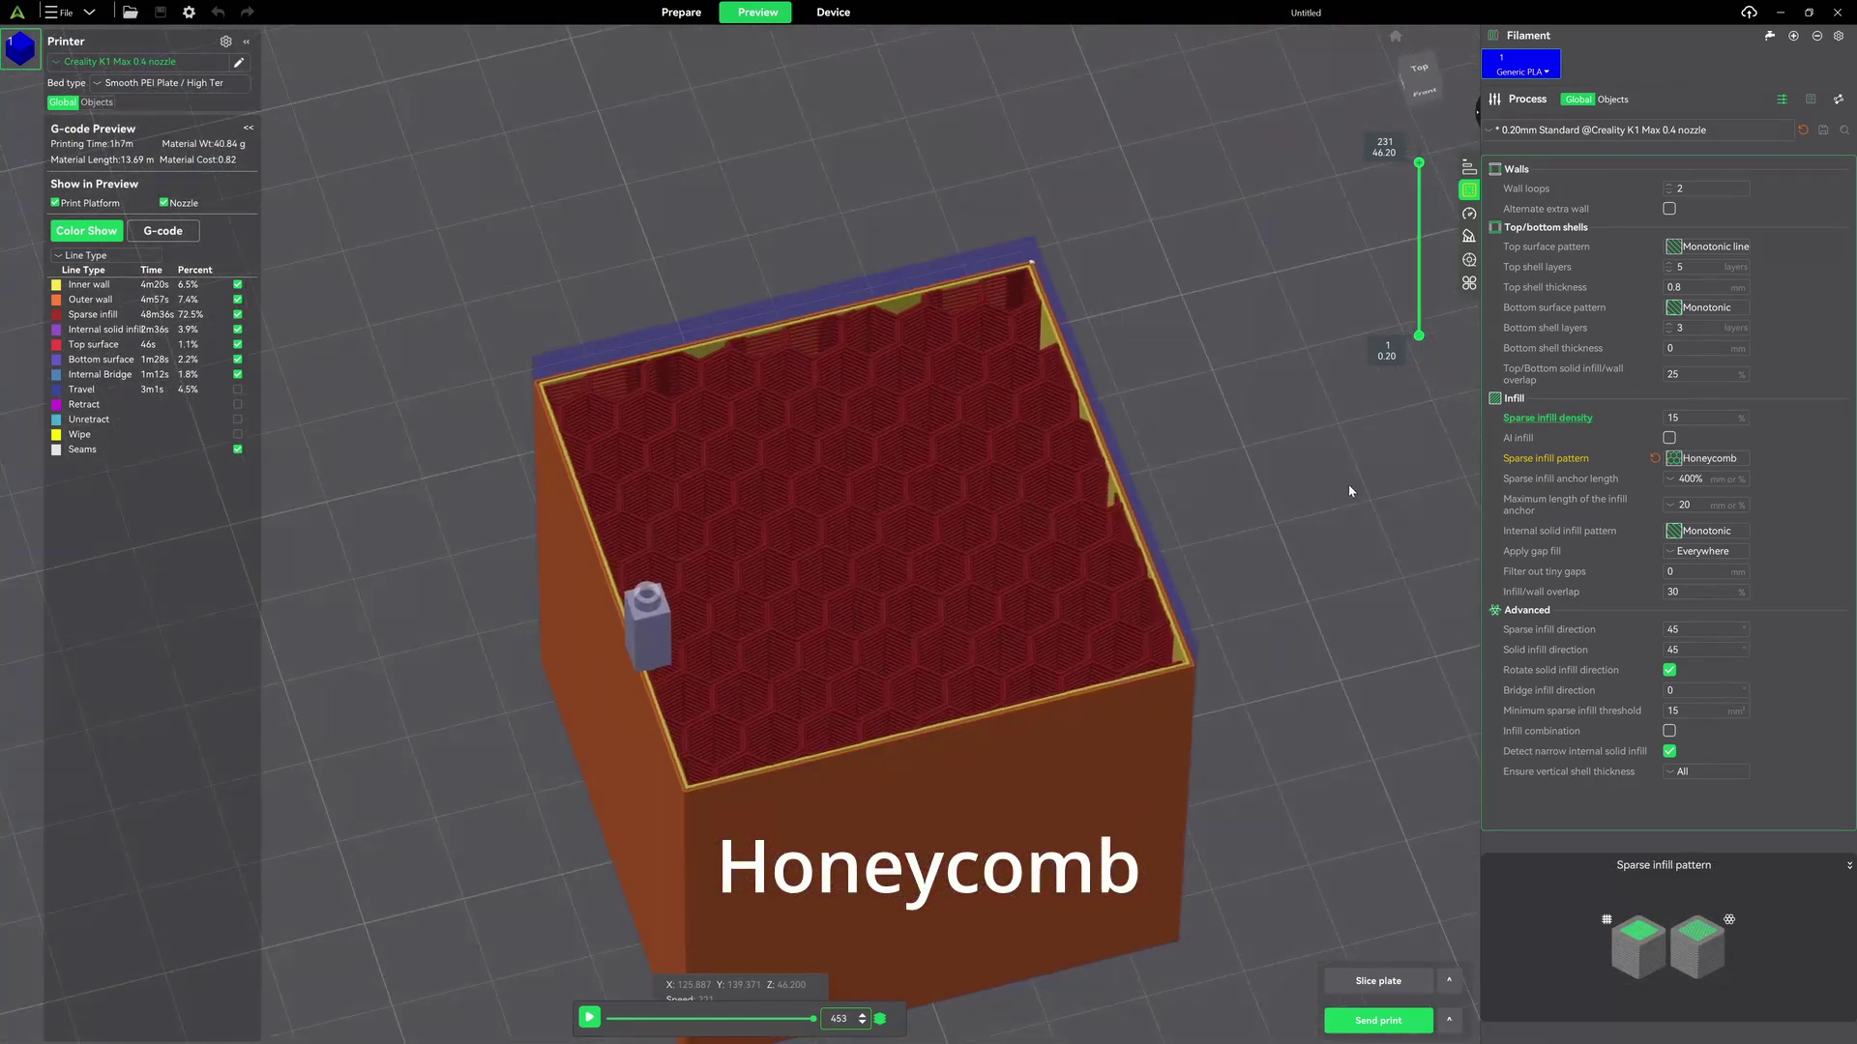
Orbit and zoom around the box from a corner view to see the honeycomb walls at an angle.
key("0")
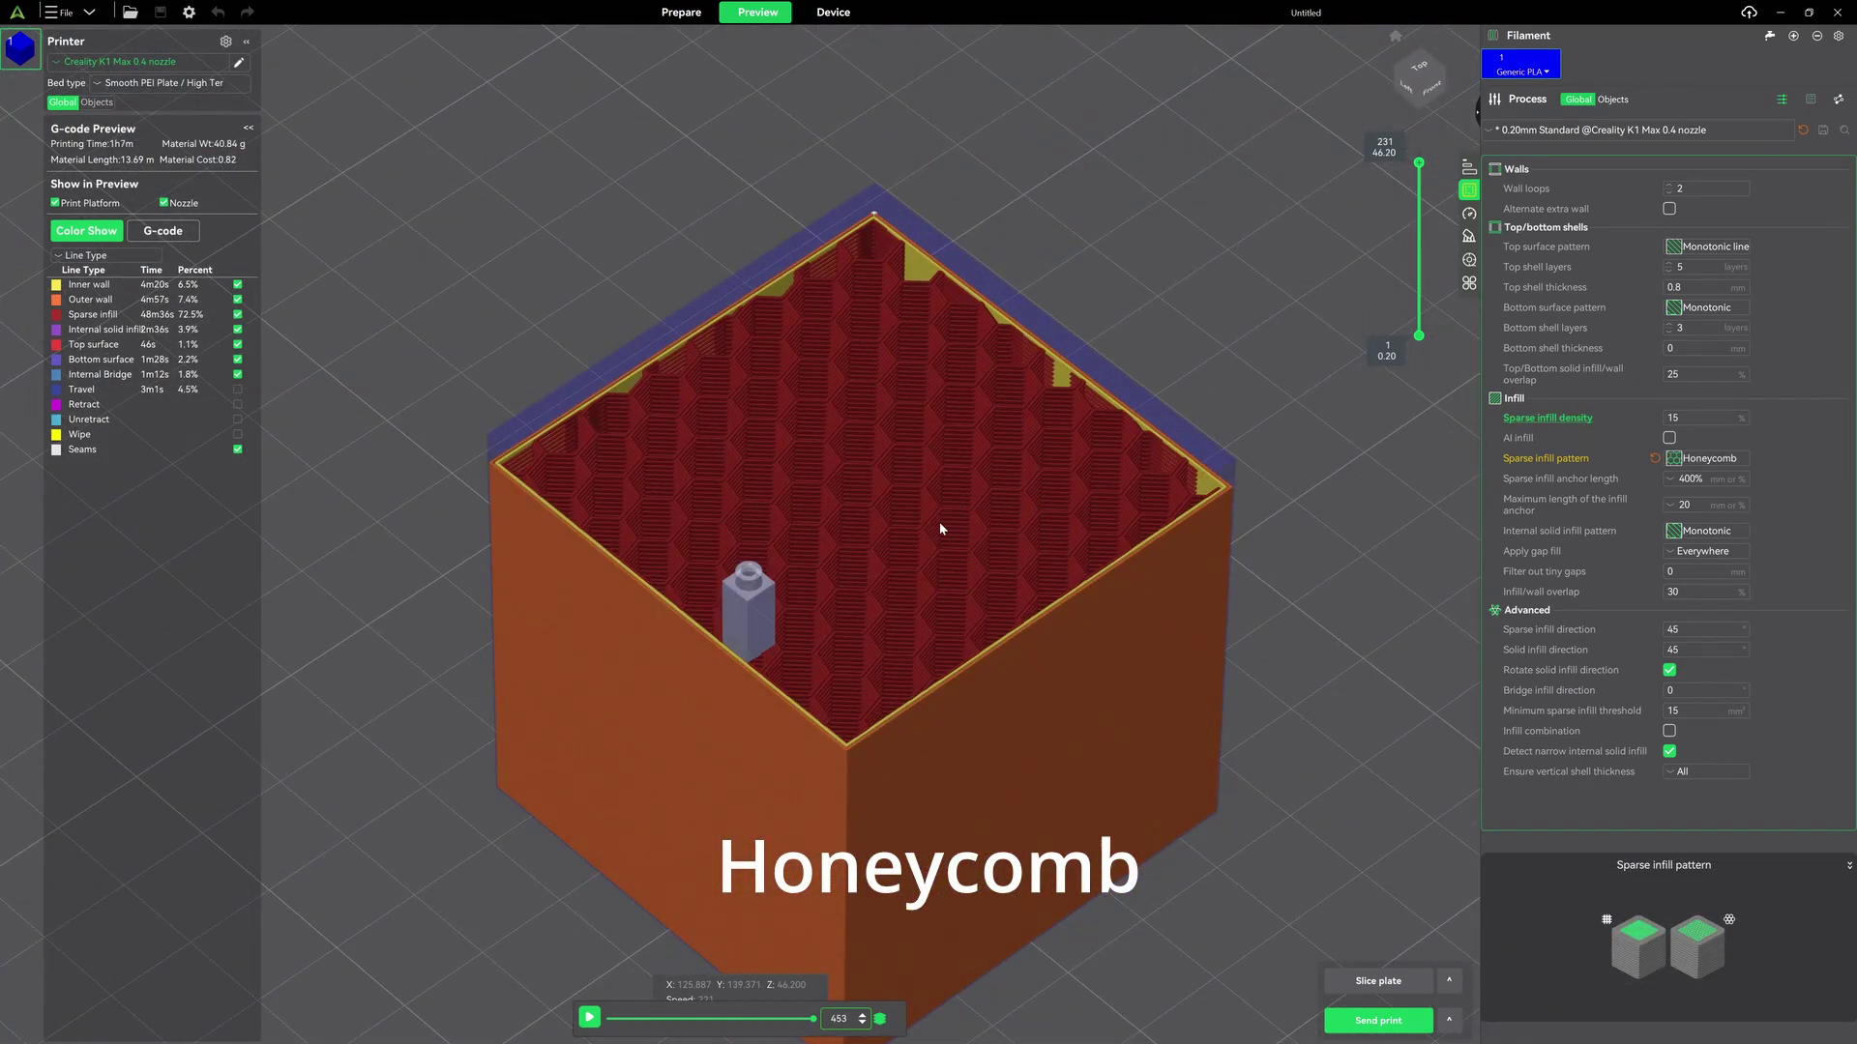
scroll(952, 525, "up", 8)
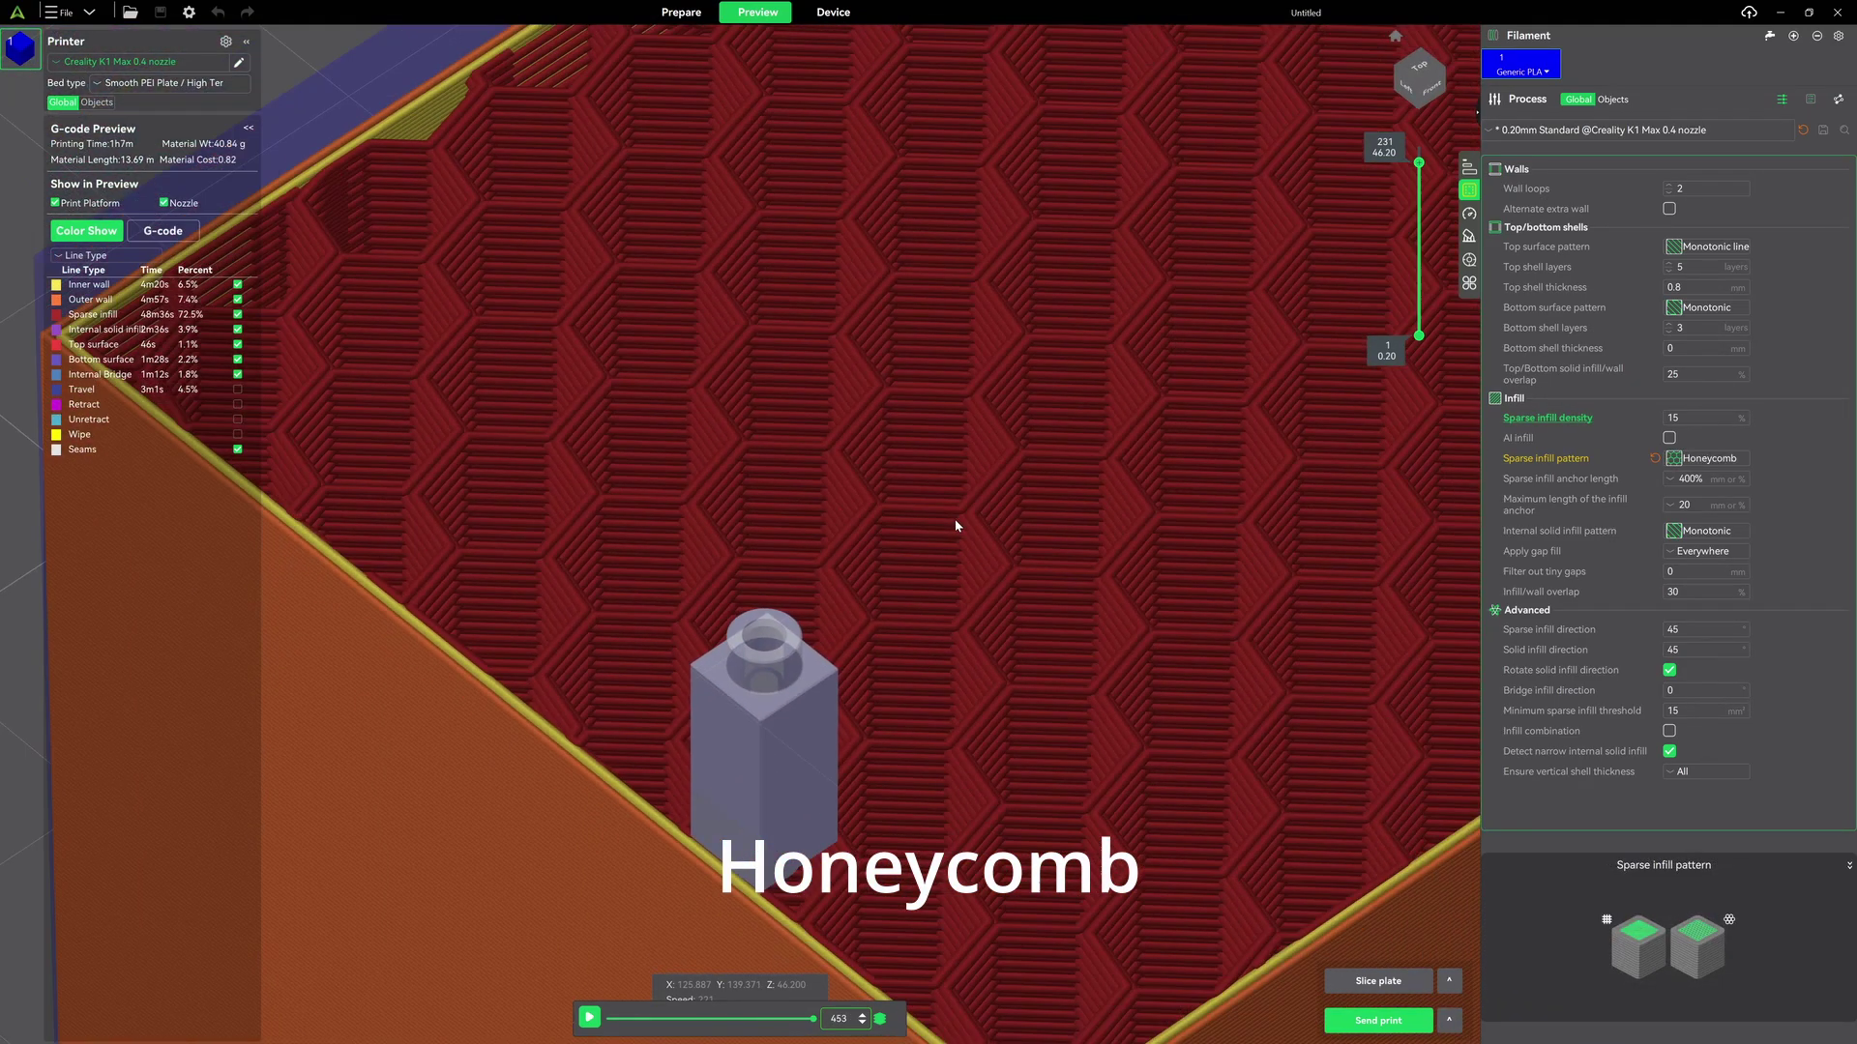
scroll(1102, 552, "up", 10)
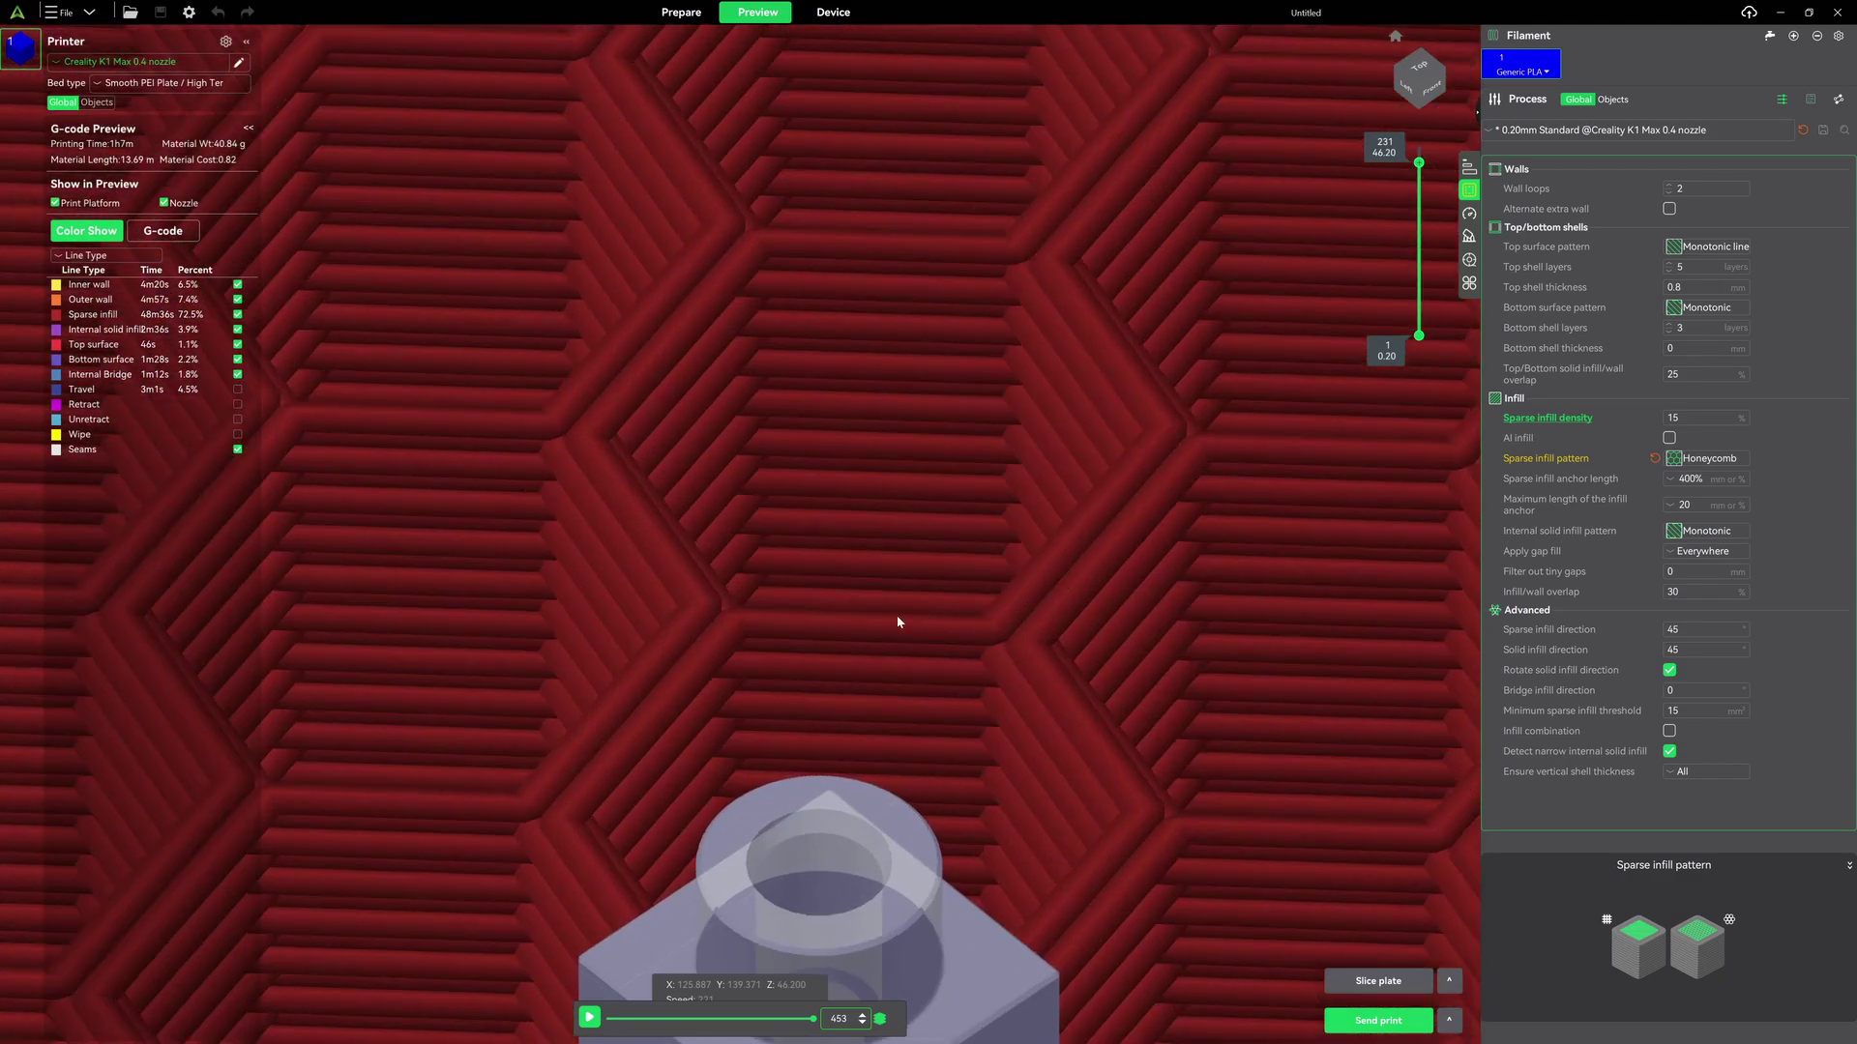
scroll(866, 601, "down", 3)
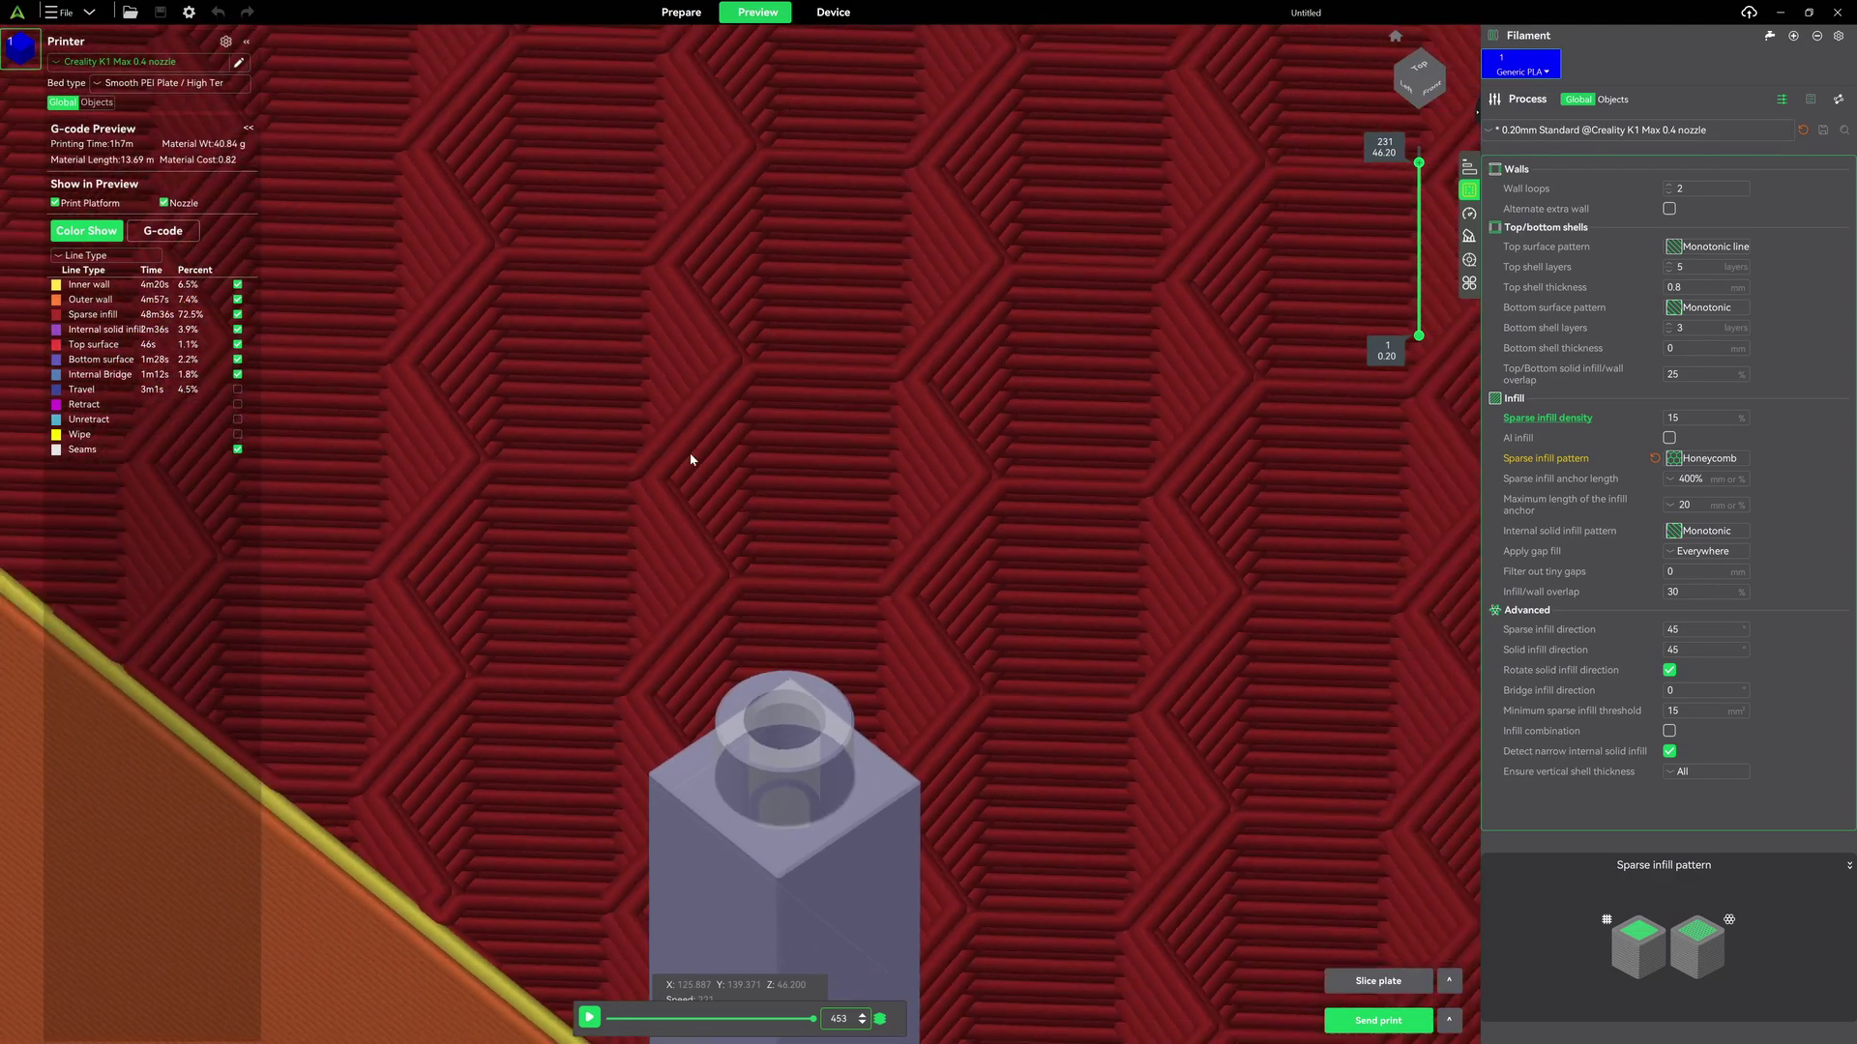
left_click_drag(688, 452, 1035, 497)
scroll(1030, 484, "down", 10)
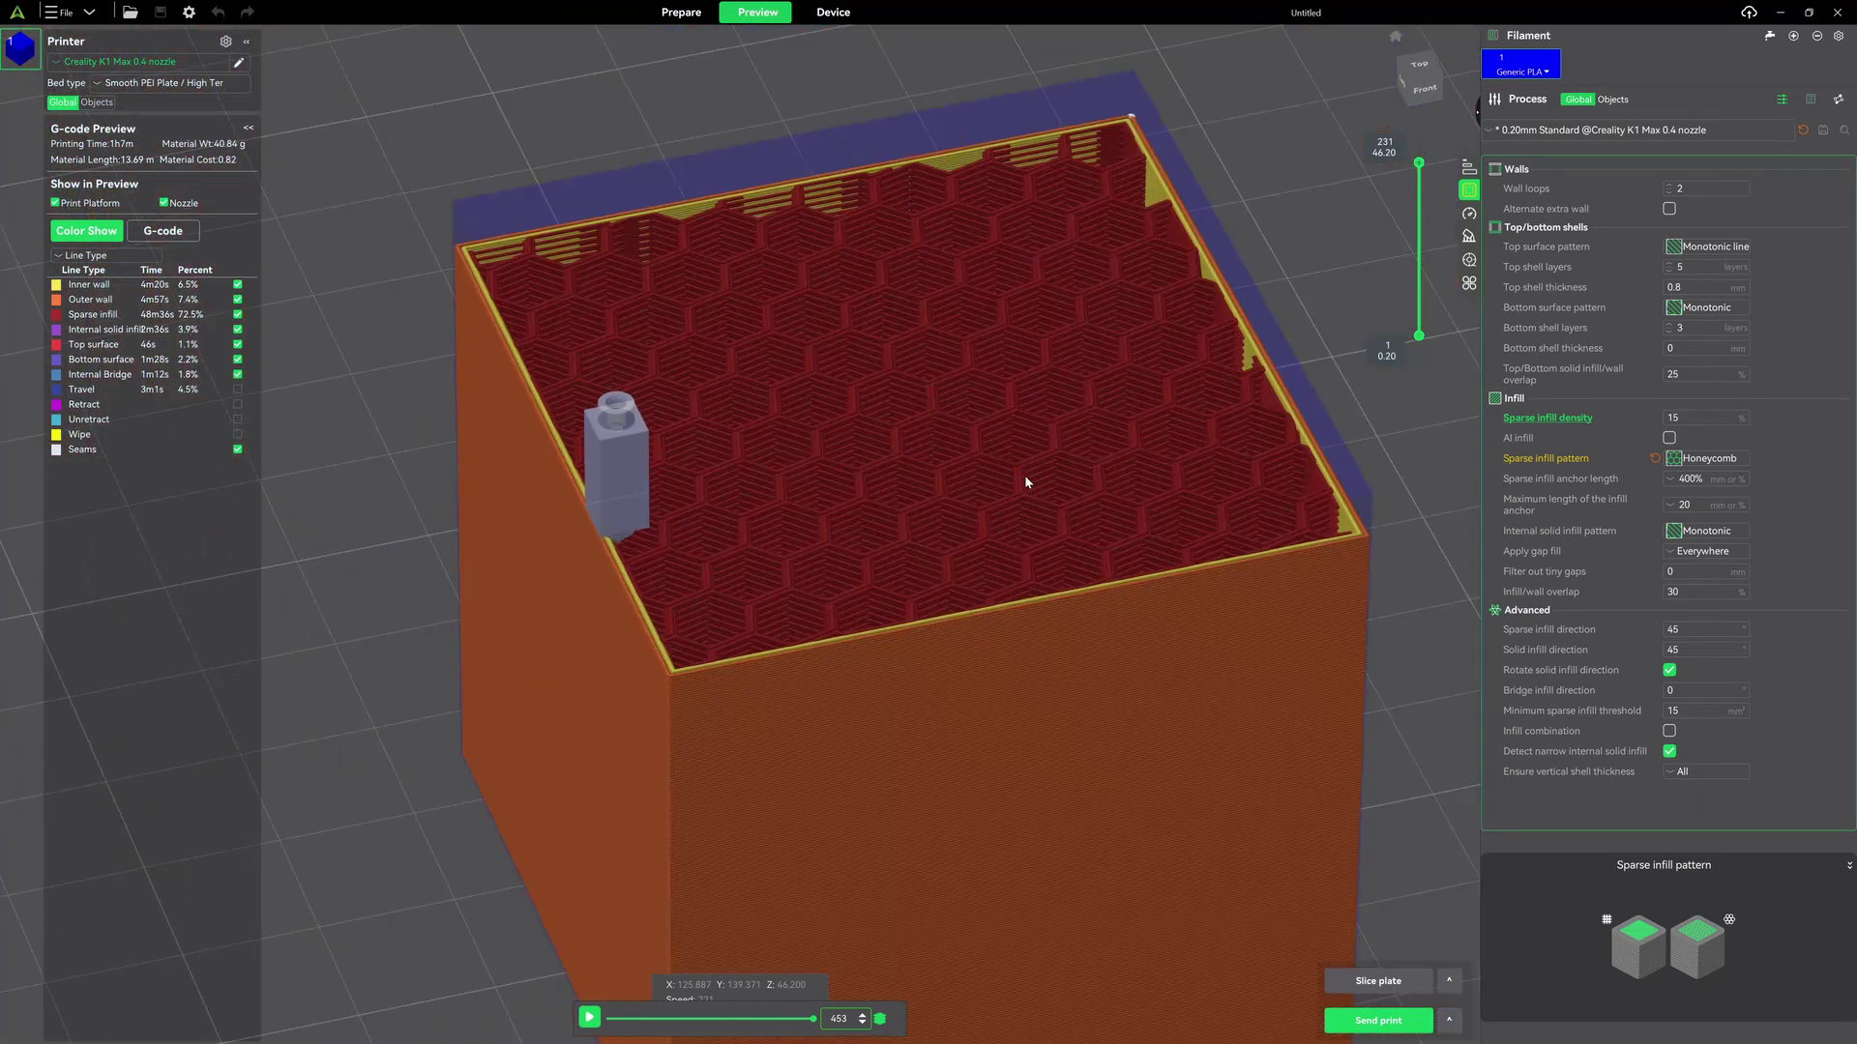
mouse_move(1308, 329)
left_mouse_down()
mouse_move(1331, 310)
mouse_move(1340, 324)
left_mouse_up()
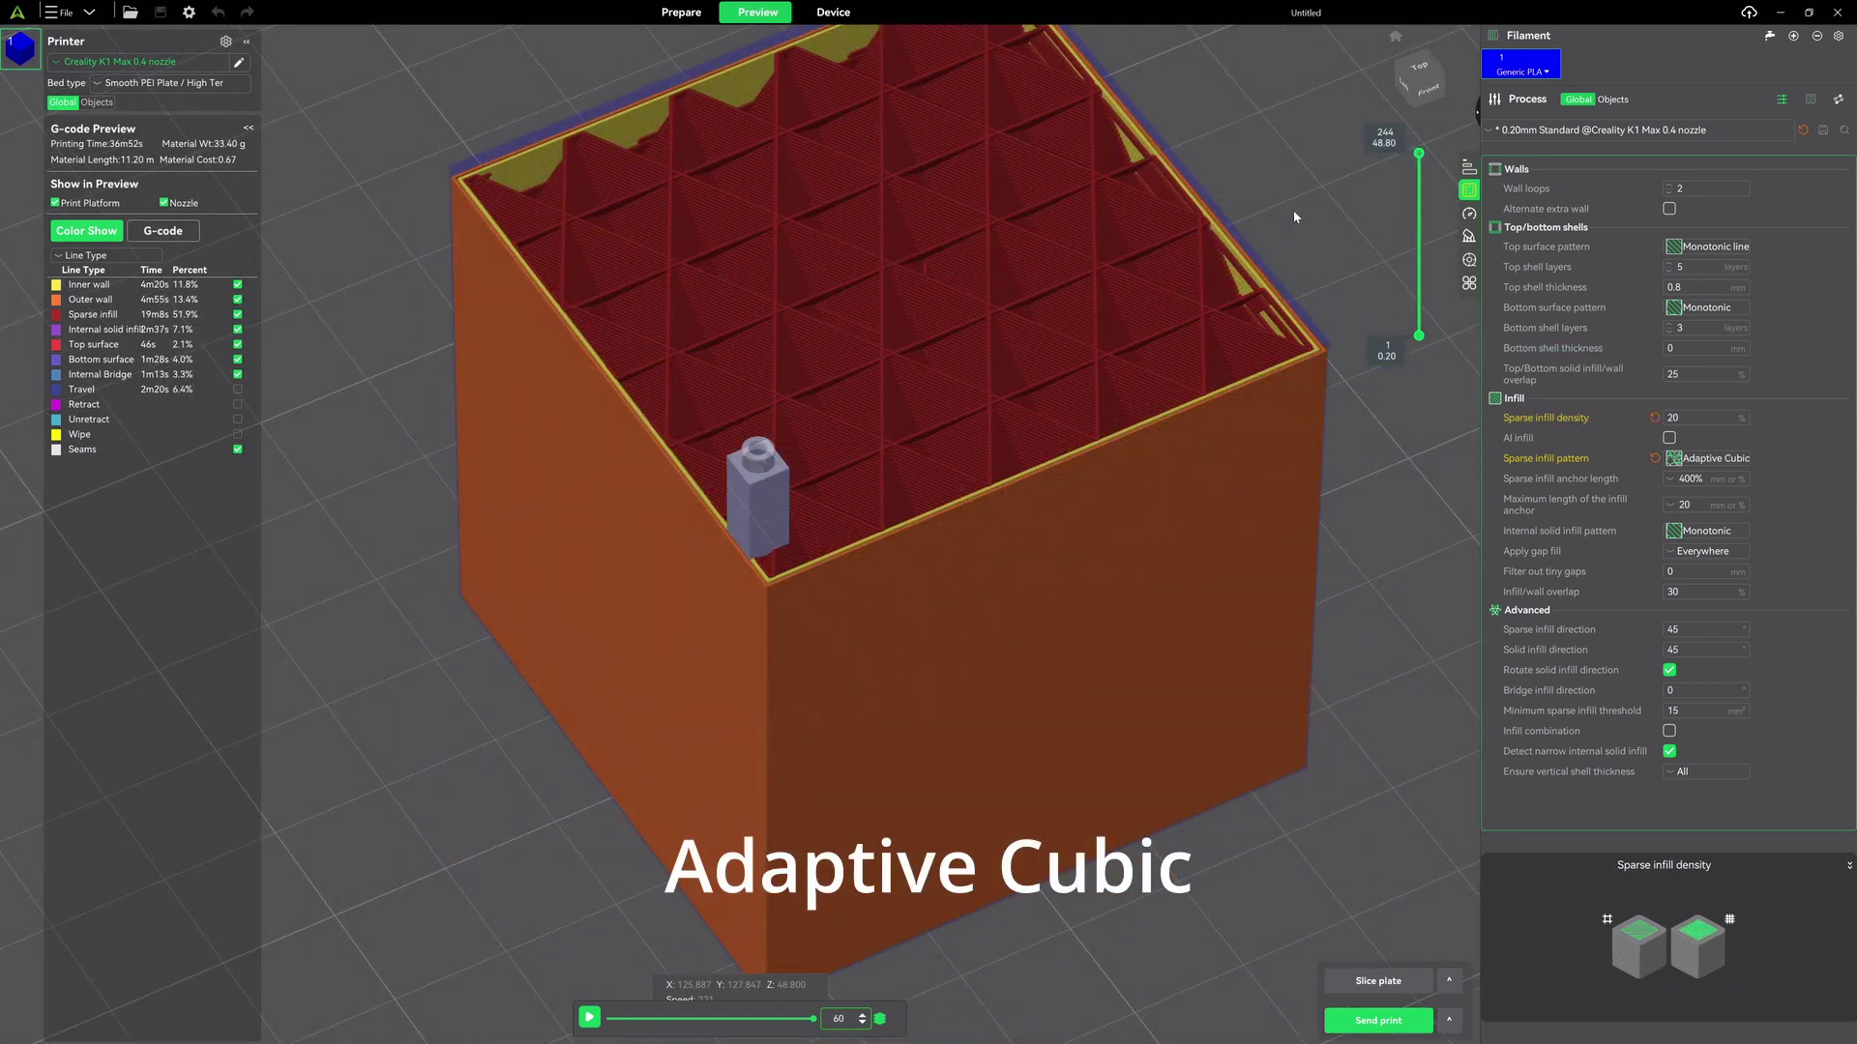
Cut the Adaptive Cubic preview down to 32.00 mm, then 19.00 mm.
left_click_drag(1294, 217, 1288, 347)
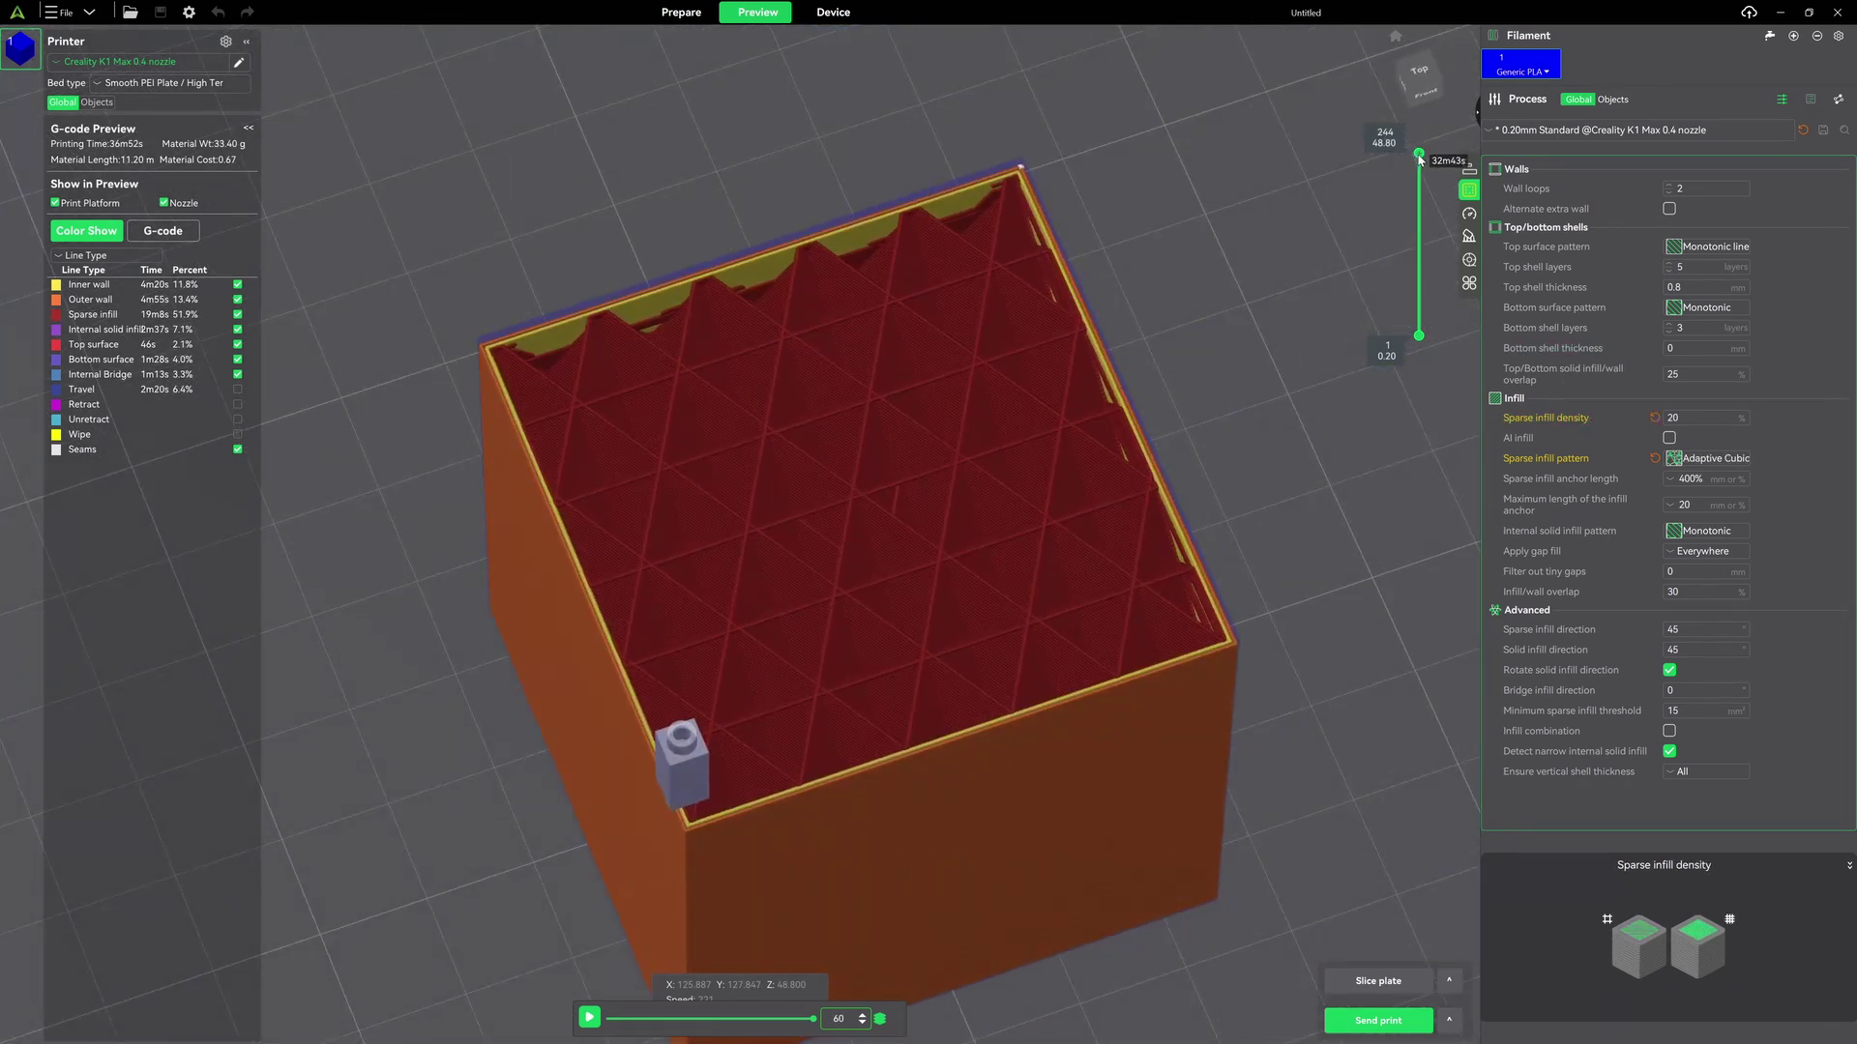
scroll(1419, 157, "down", 2)
key("Down")
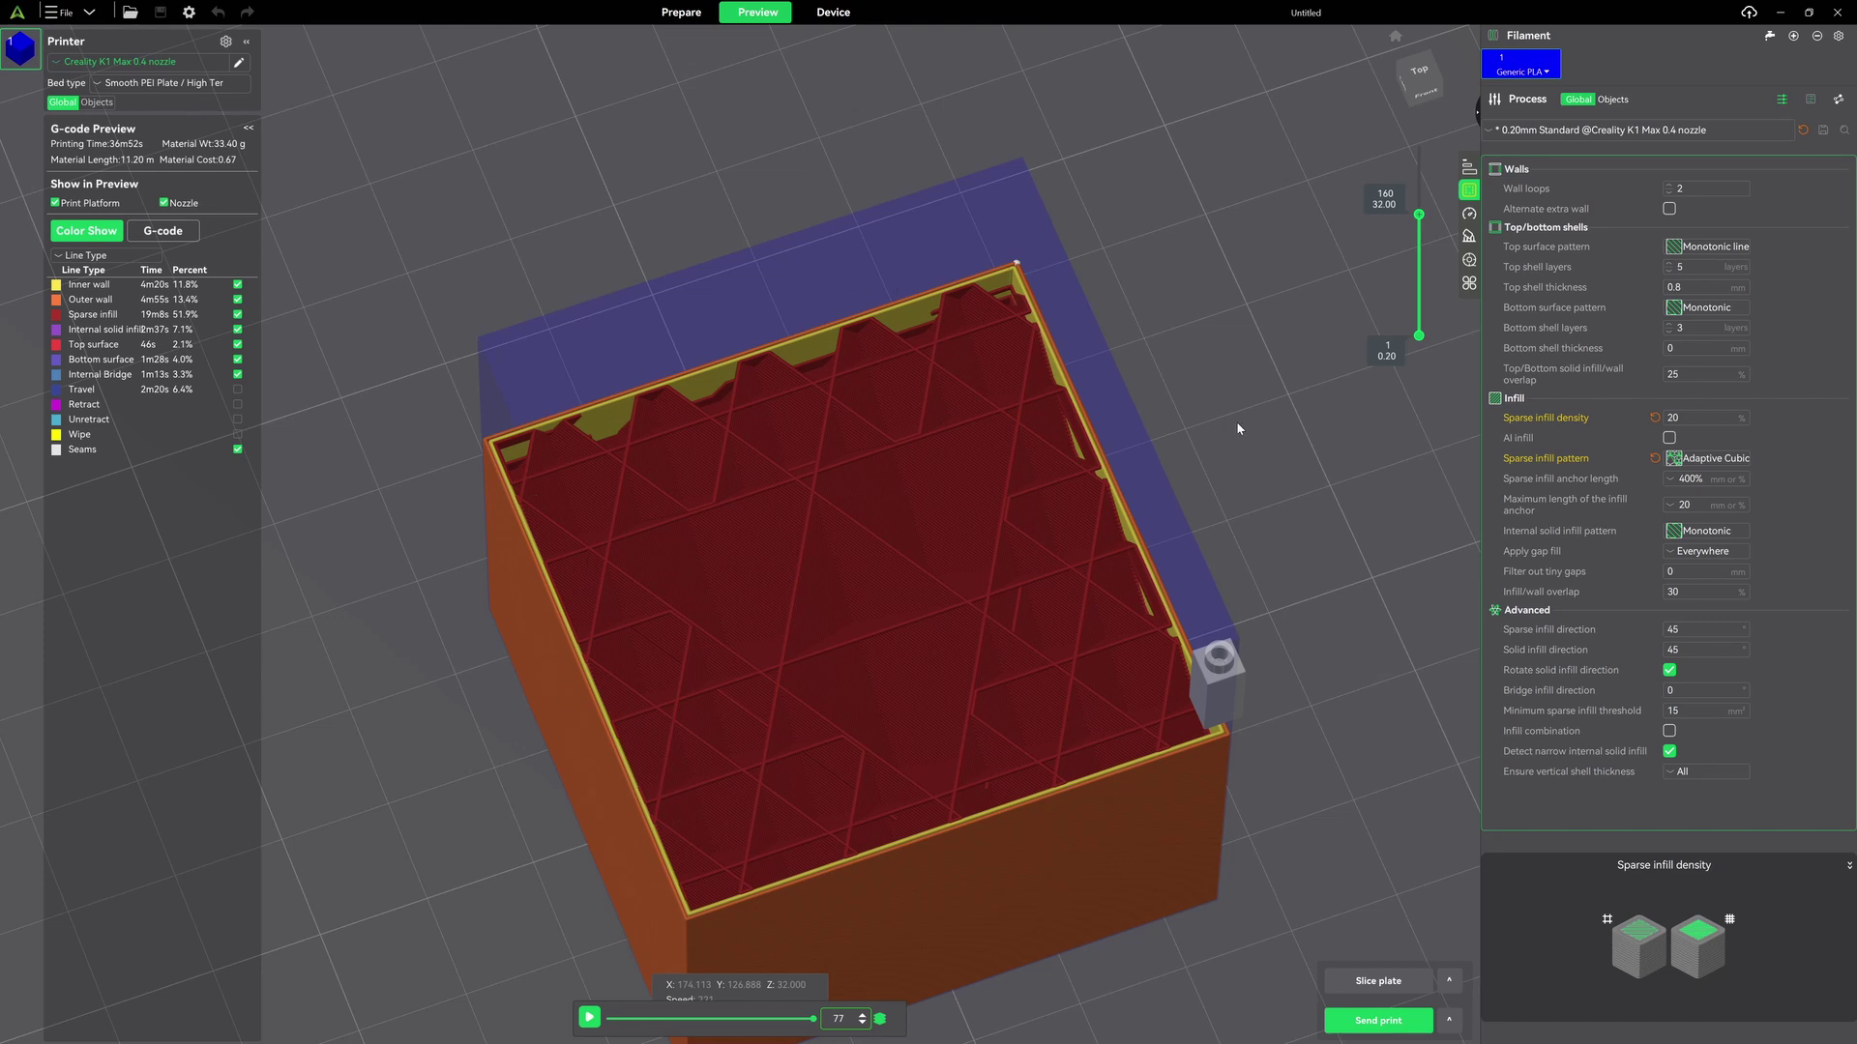
left_click_drag(1419, 214, 1423, 165)
Show internal bridge lines from a lower angle and step back through the top layer's toolpath.
left_click_drag(1286, 310, 1292, 293)
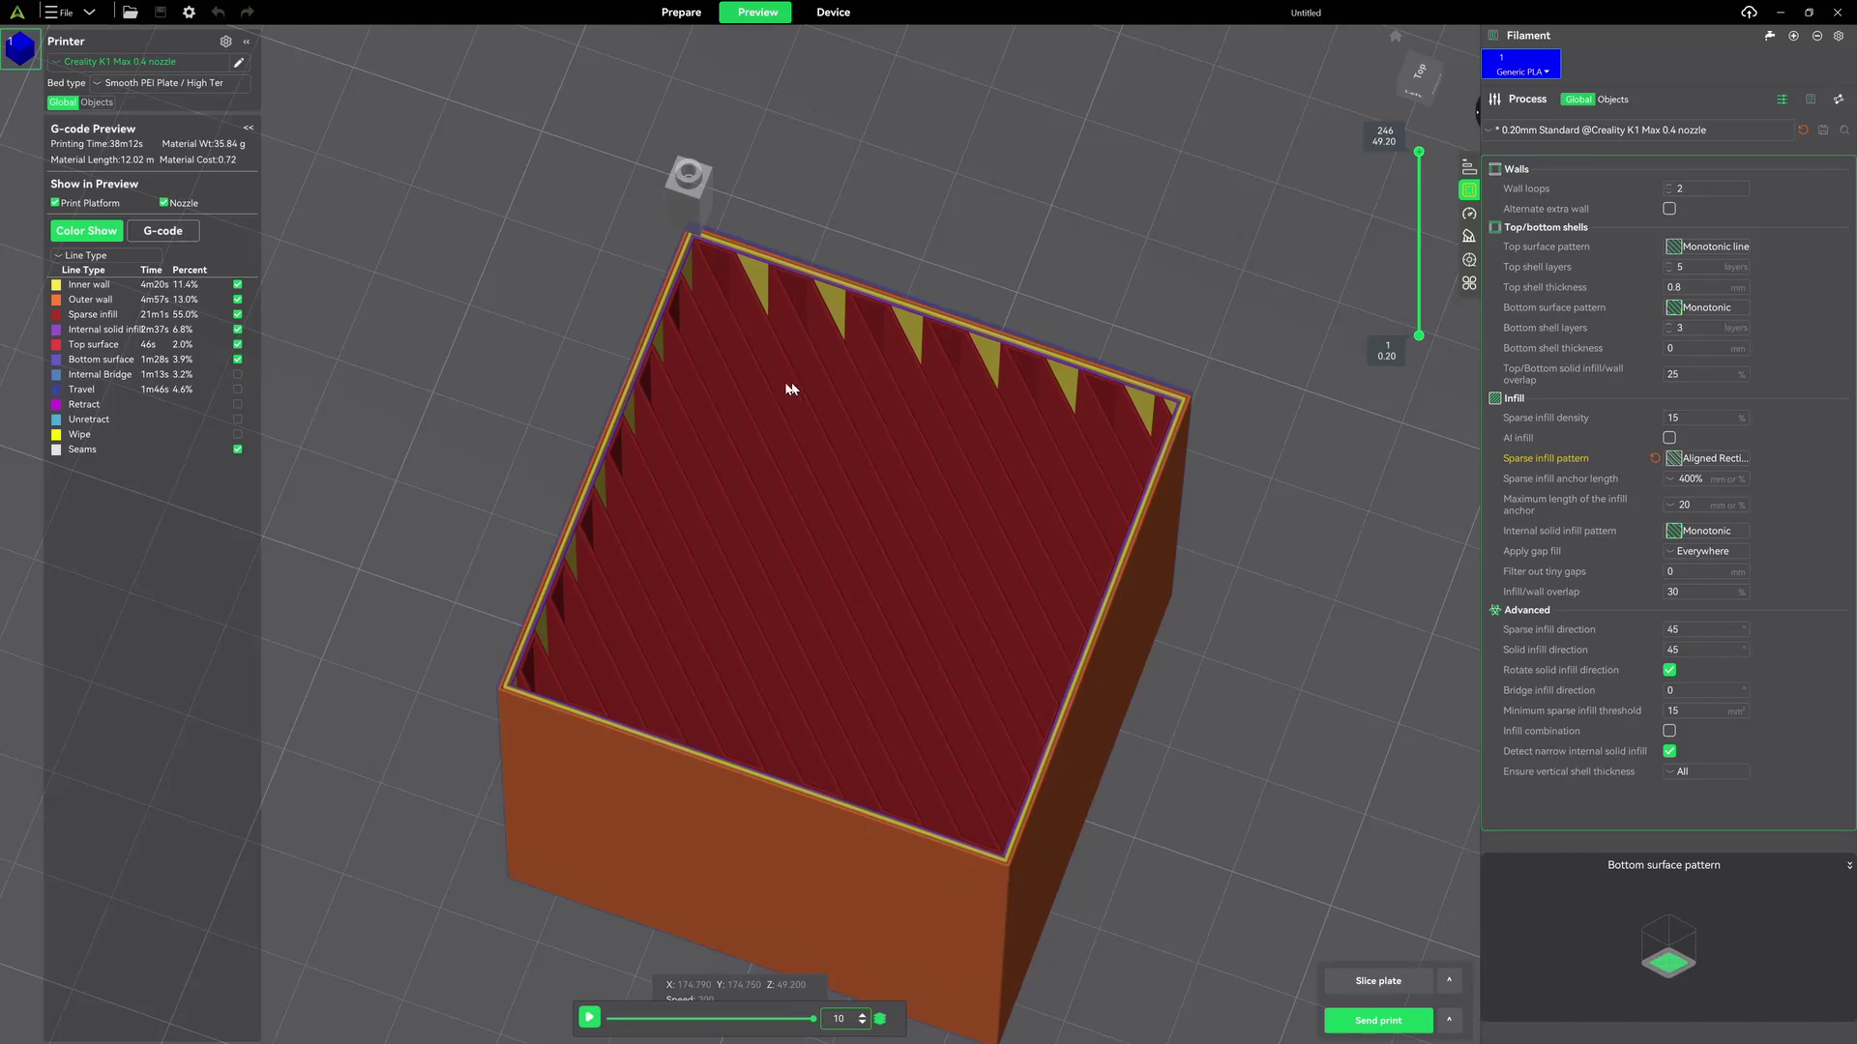
left_click(238, 375)
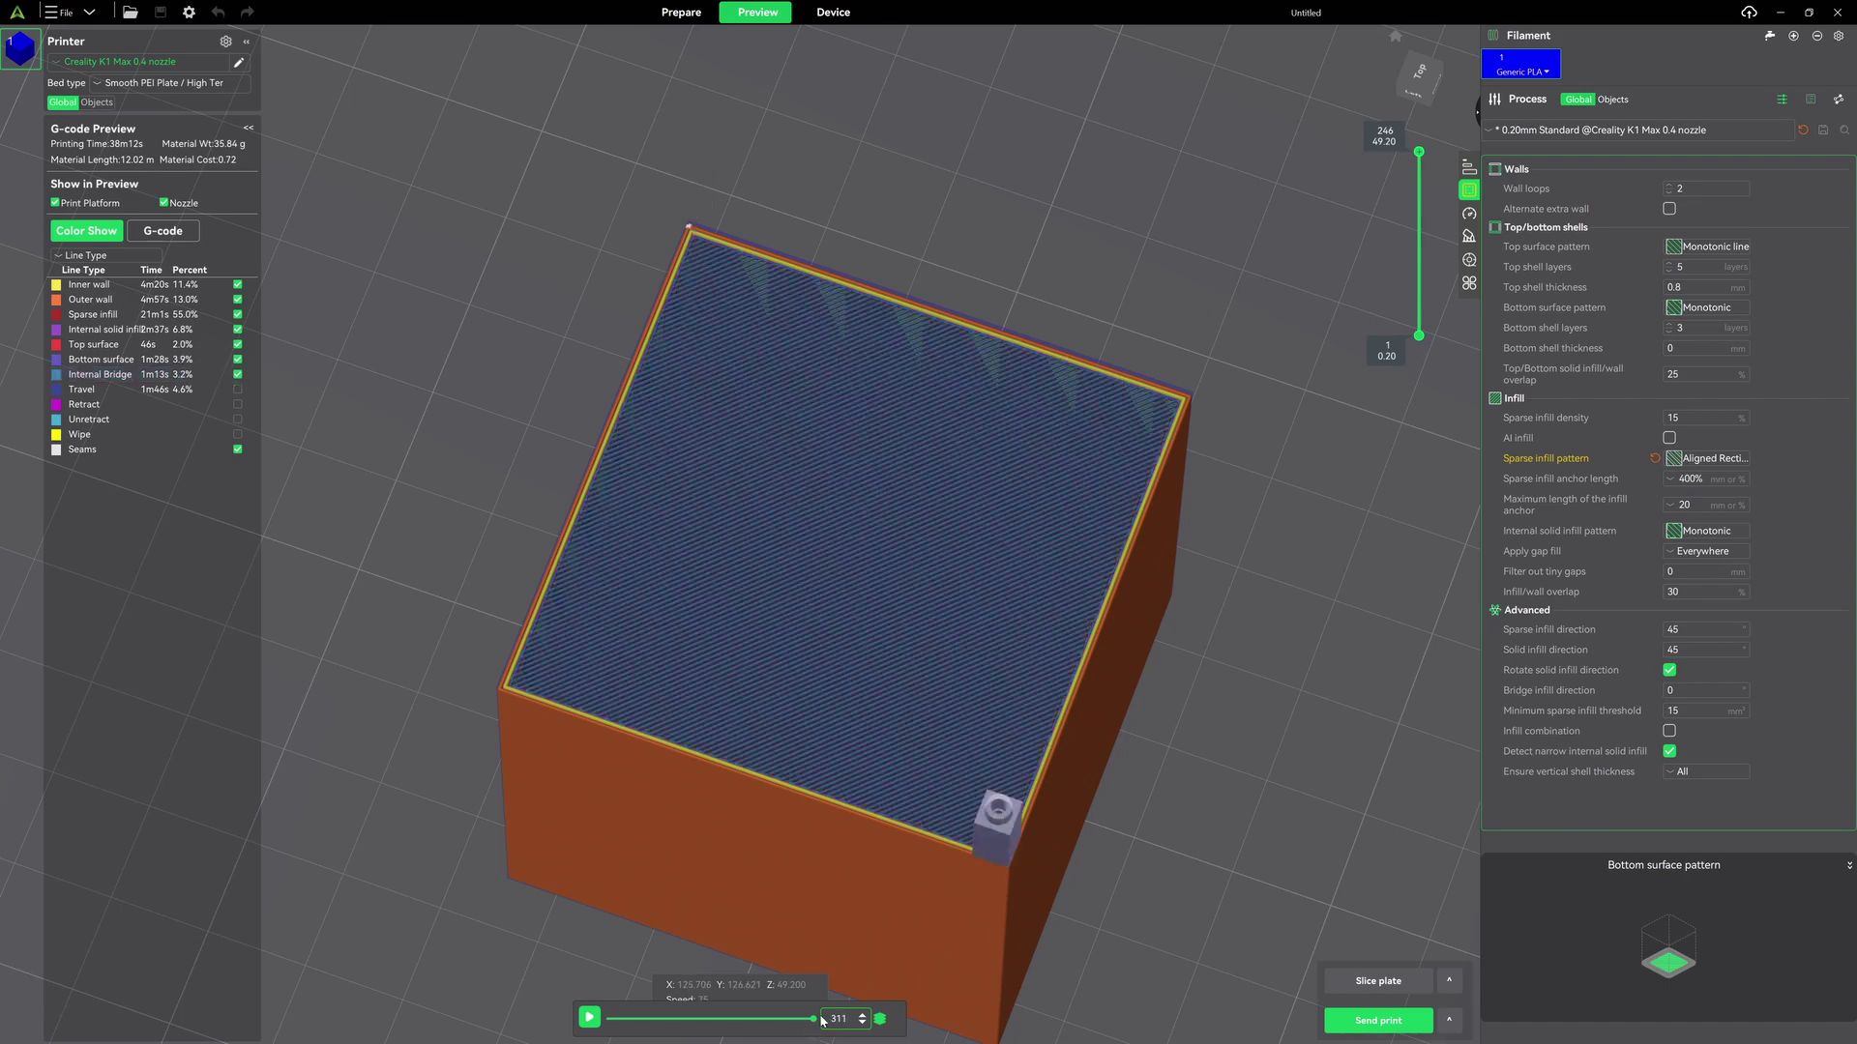
left_click_drag(820, 1020, 720, 1022)
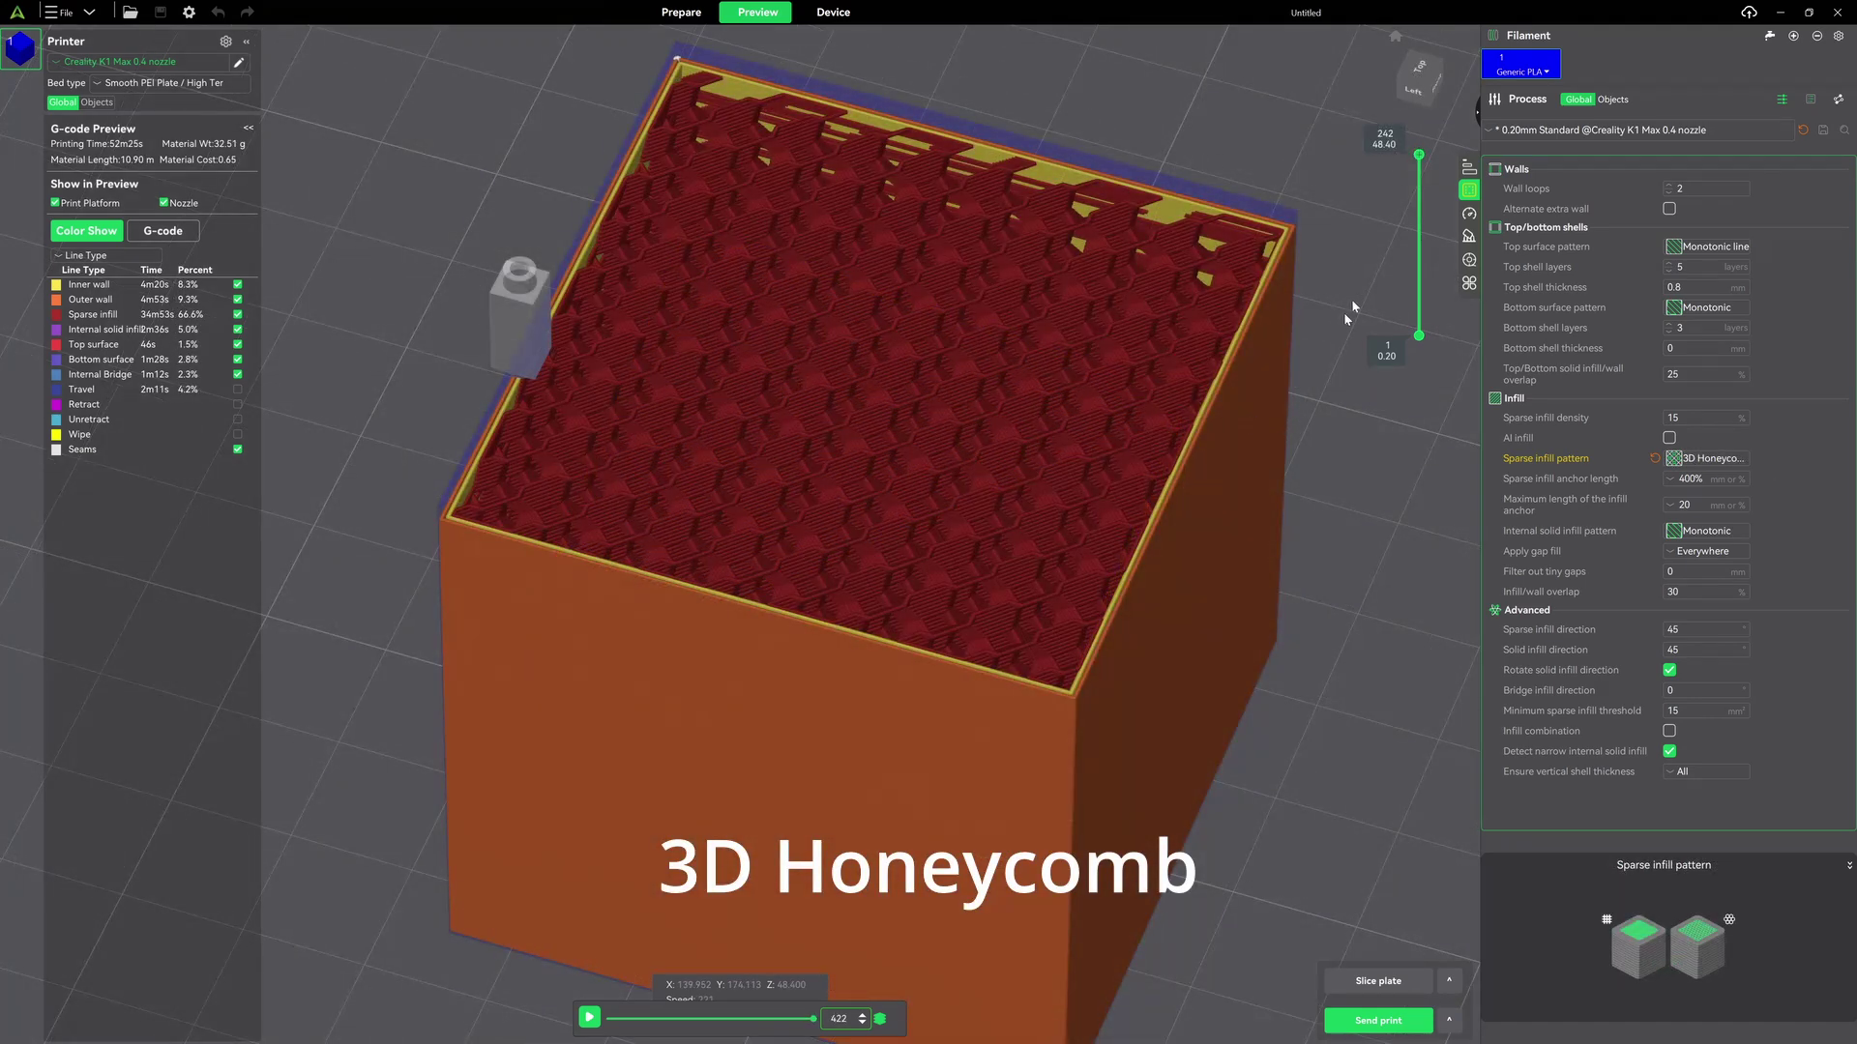
Scrub the 3D Honeycomb layers to 40.60 mm and 39.00 mm, then view the cube from the top.
left_click_drag(1419, 155, 1418, 207)
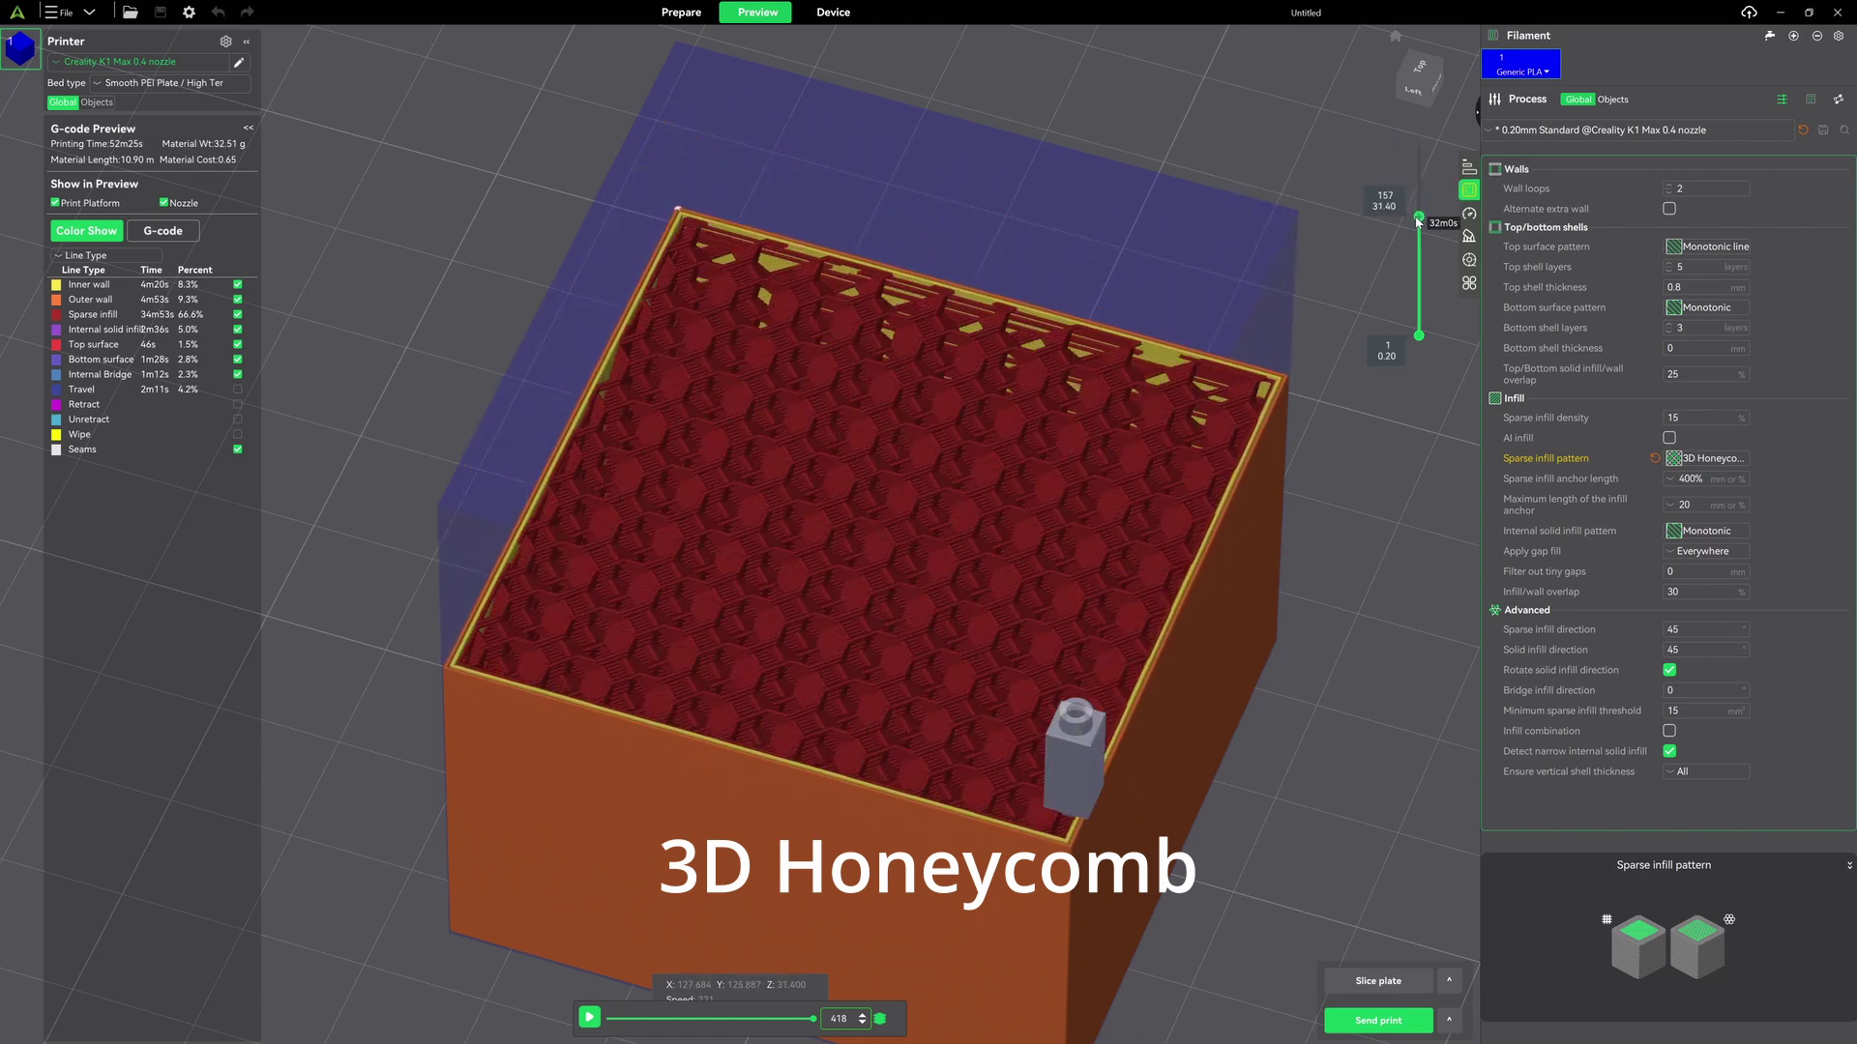
left_click_drag(1418, 220, 1418, 174)
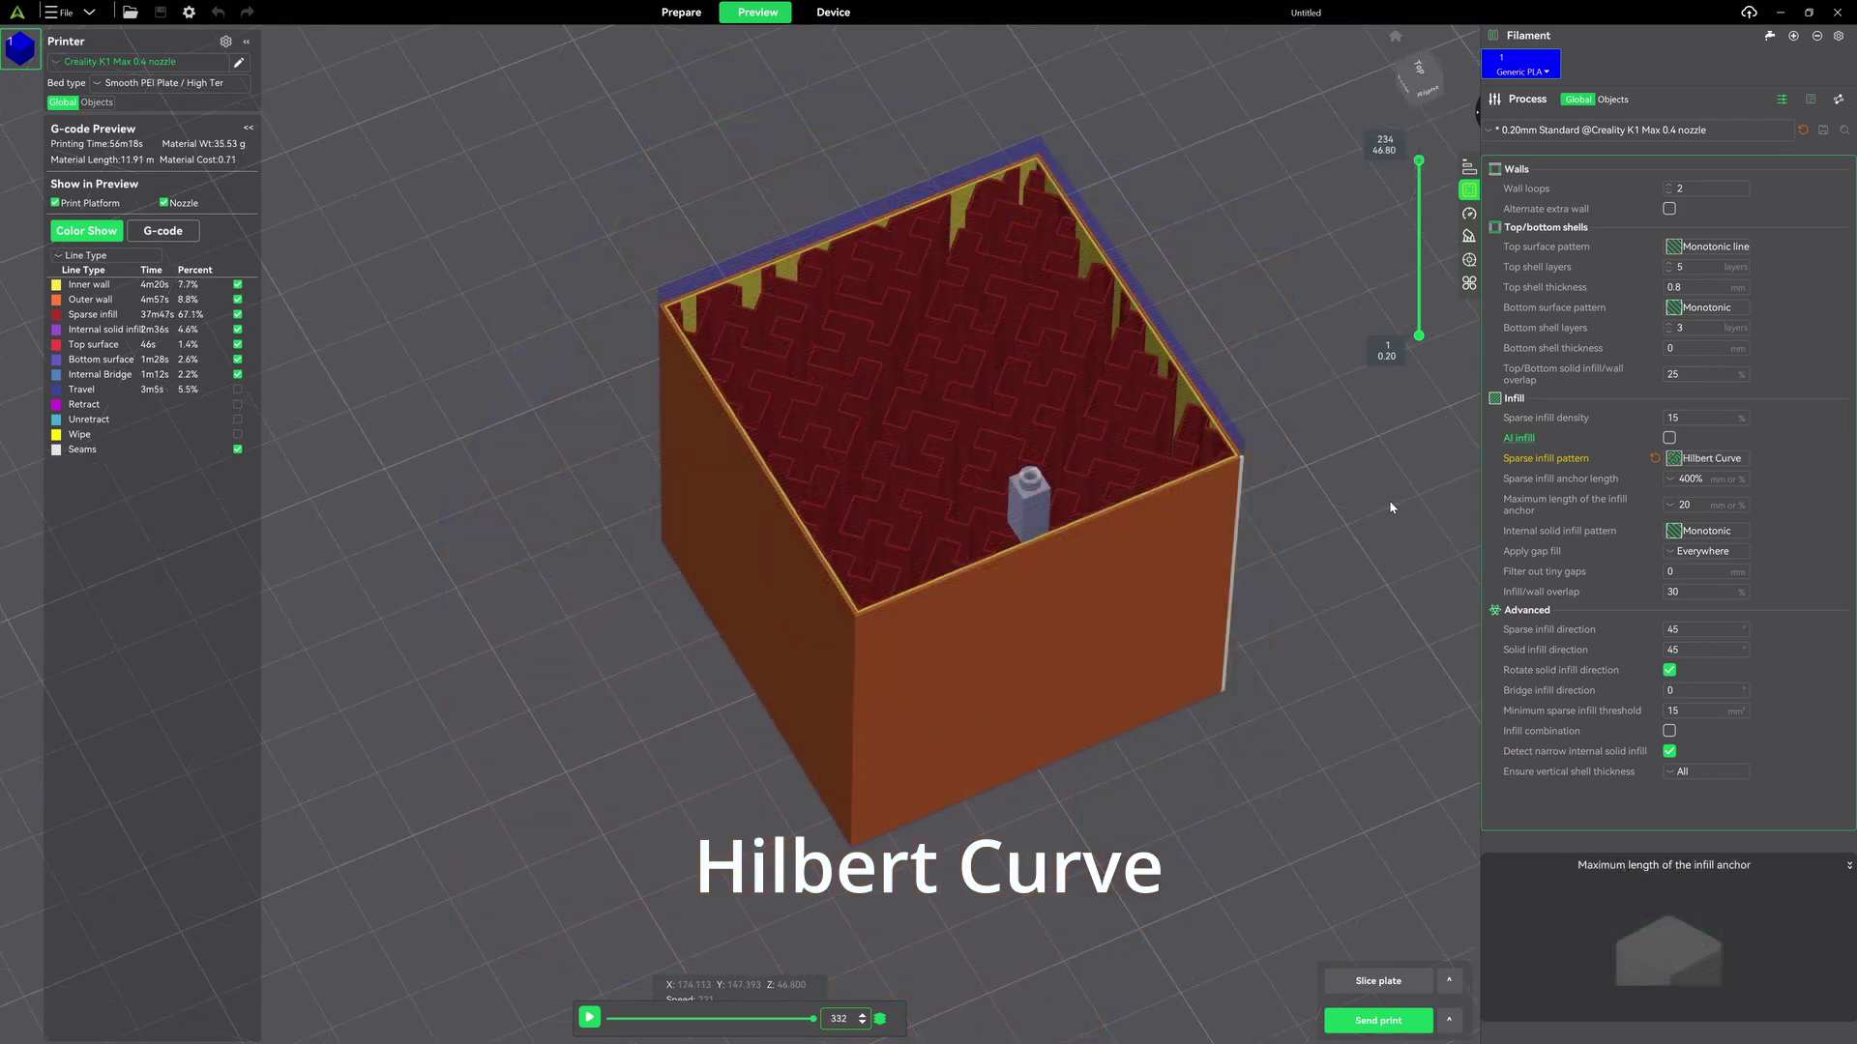
key("1")
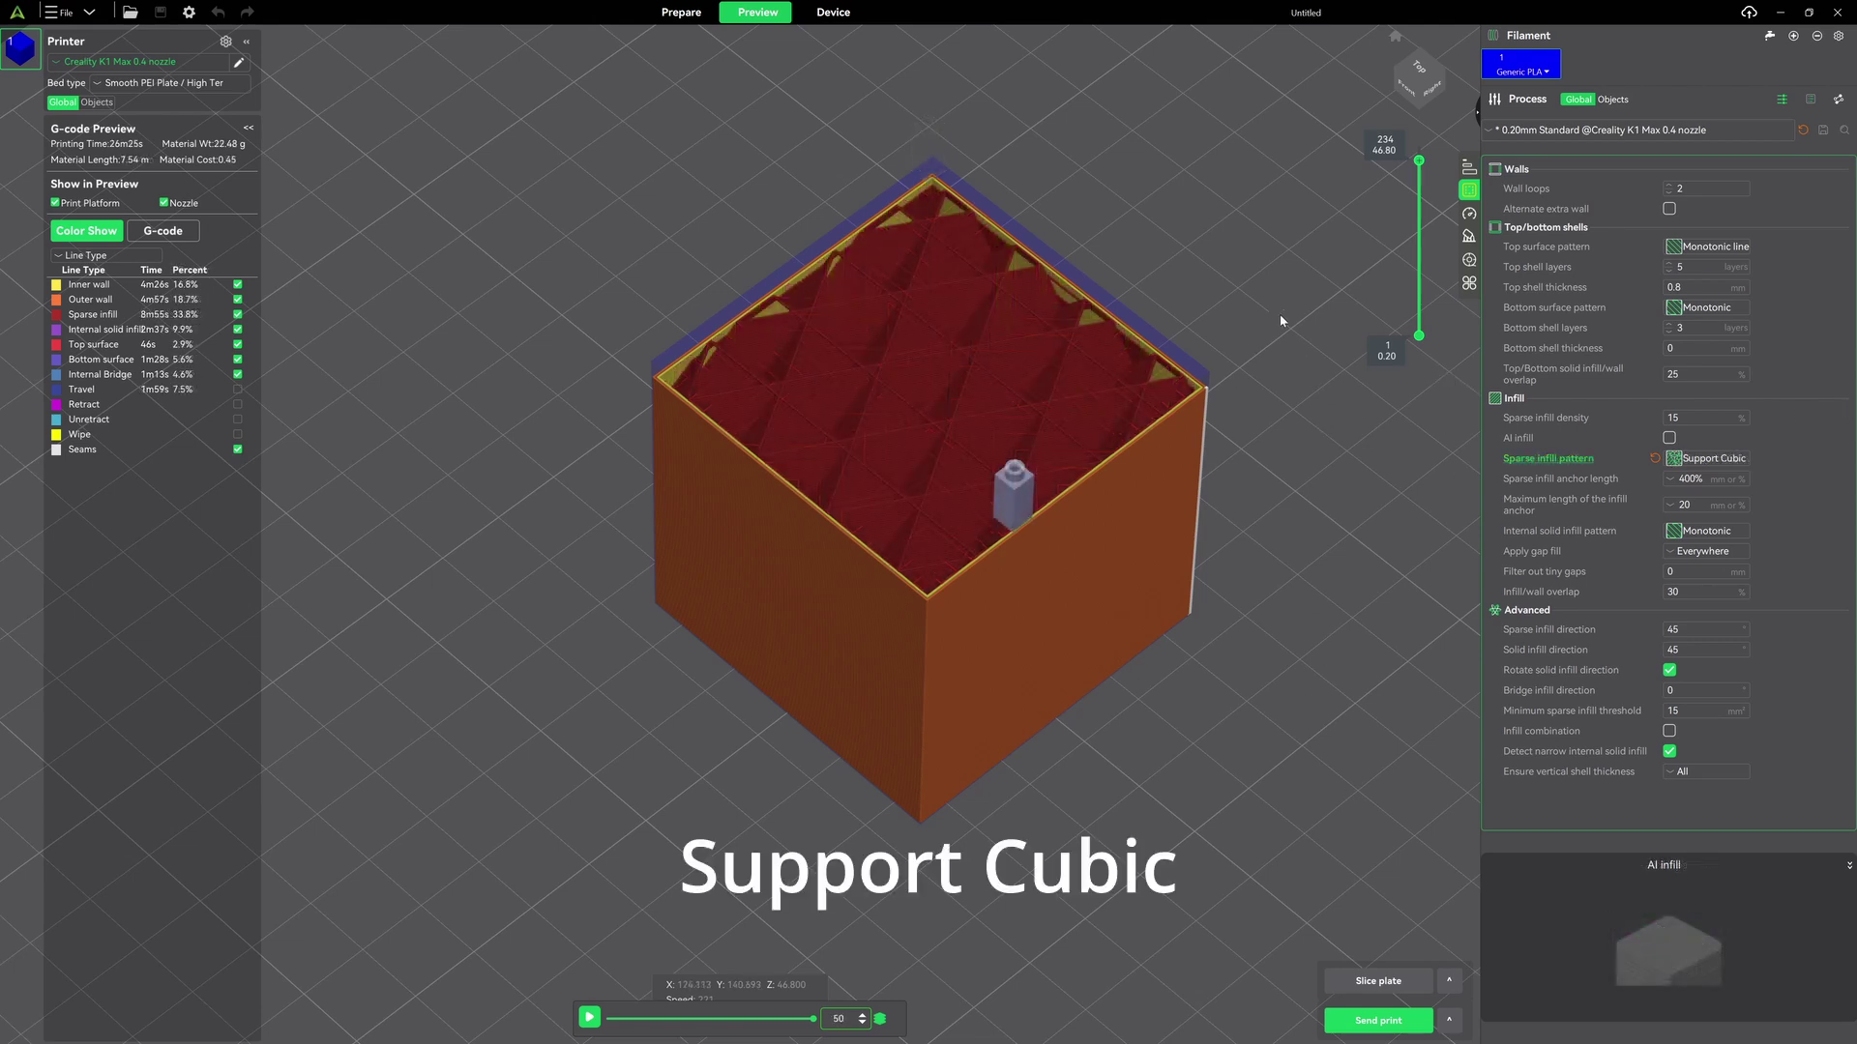
Preview layers down to layer 61 from above, then show all layers in isometric view.
left_click_drag(1352, 178, 1304, 381)
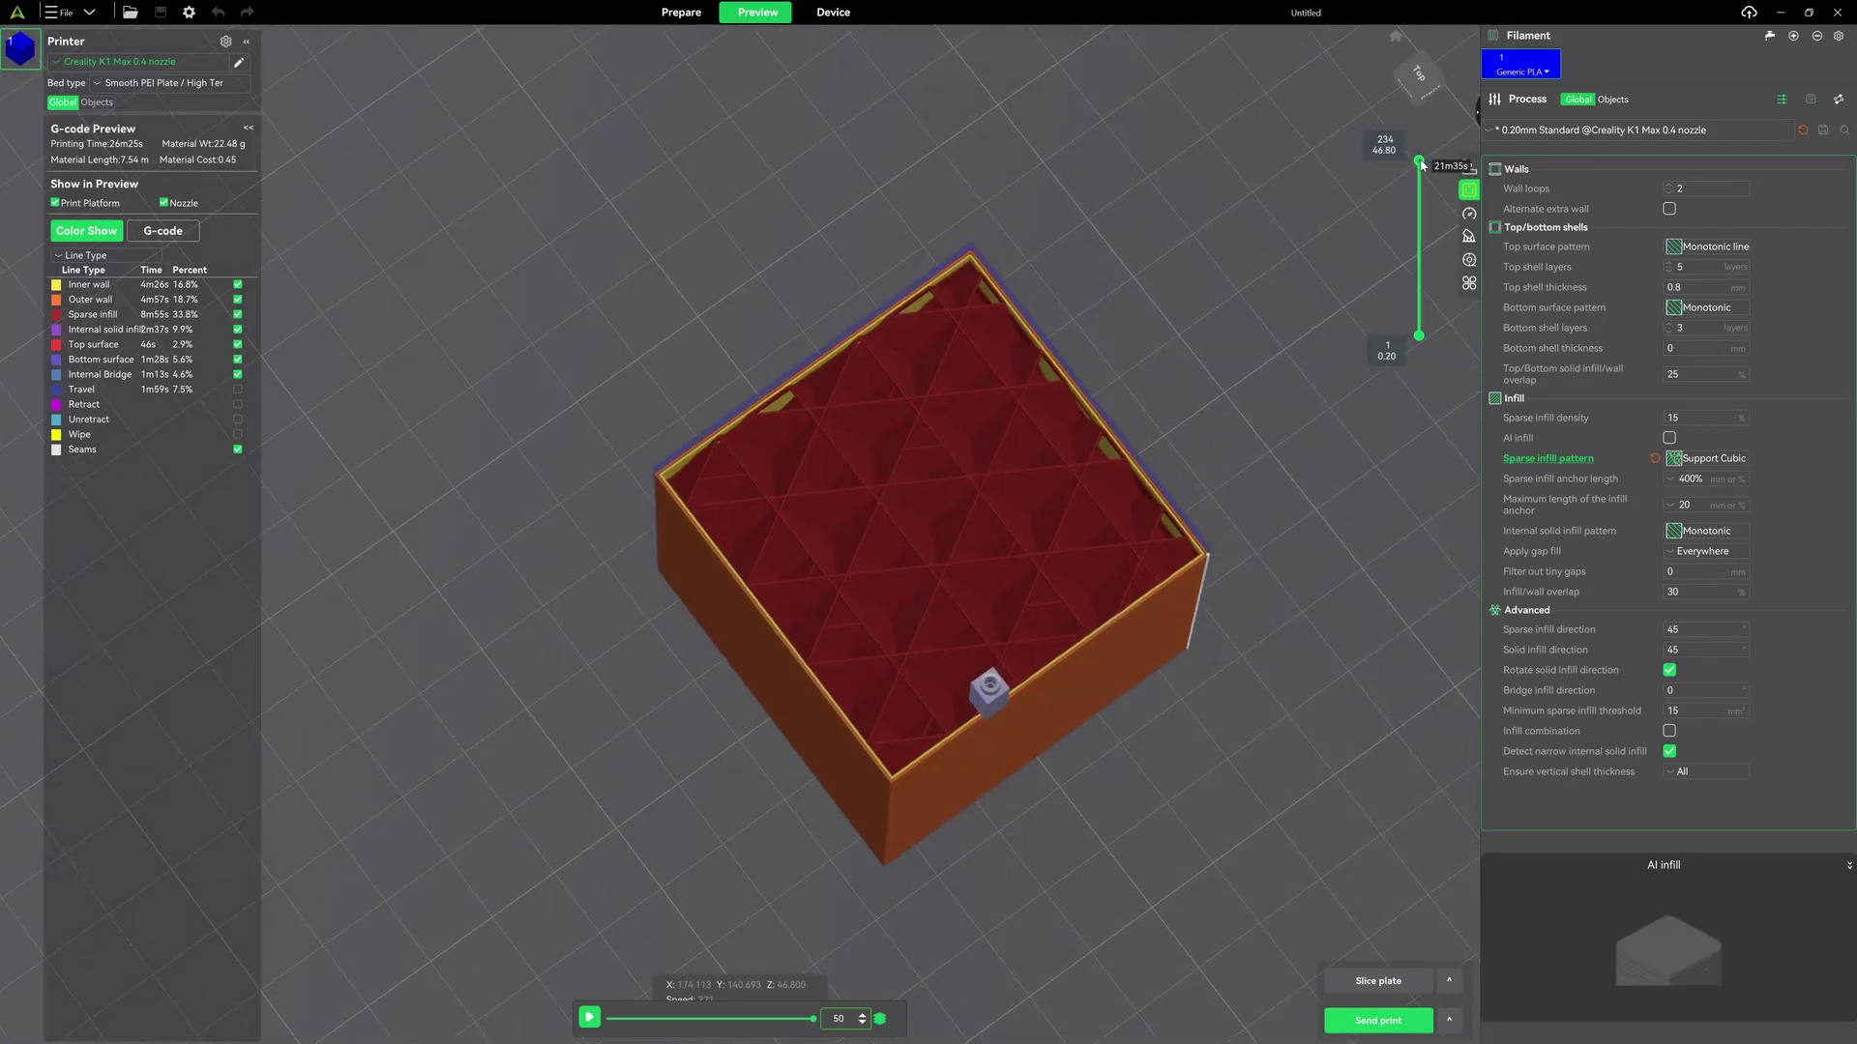
mouse_move(1413, 170)
left_mouse_down()
mouse_move(1416, 295)
mouse_move(1387, 153)
left_mouse_up()
key("0")
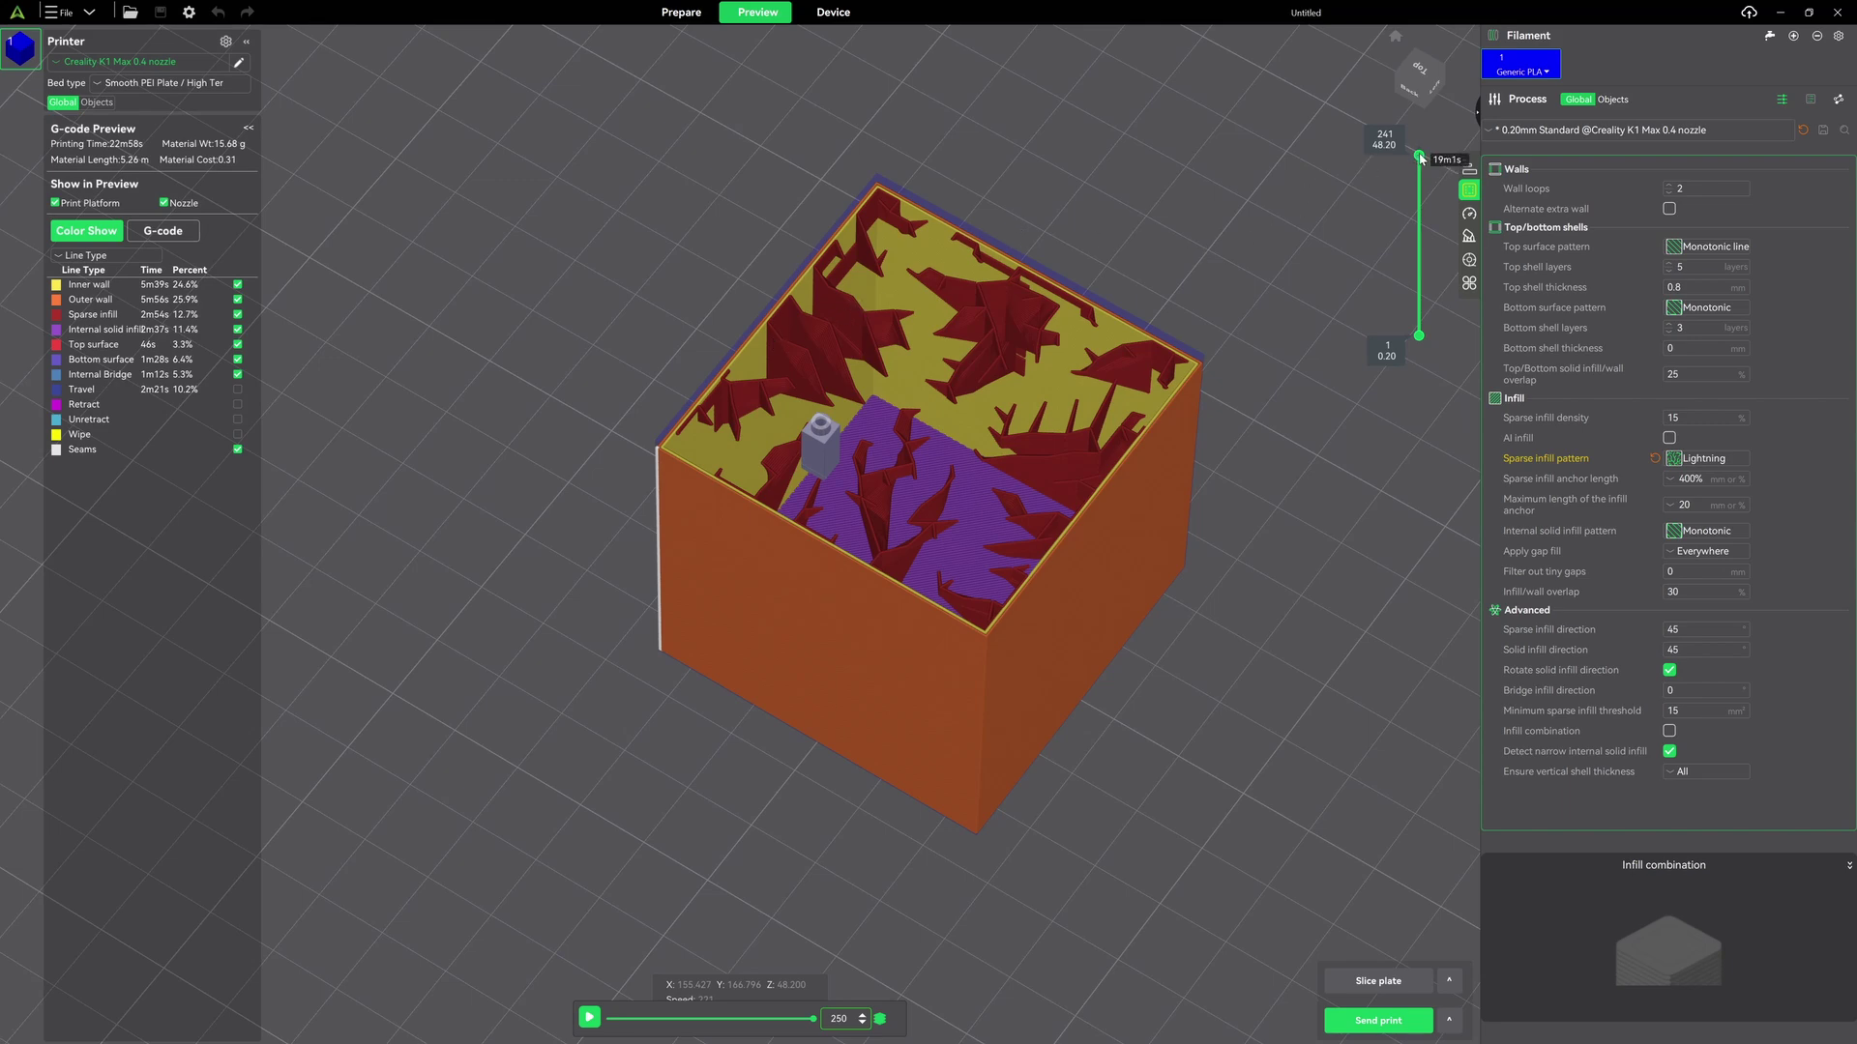
left_click_drag(1419, 157, 1419, 158)
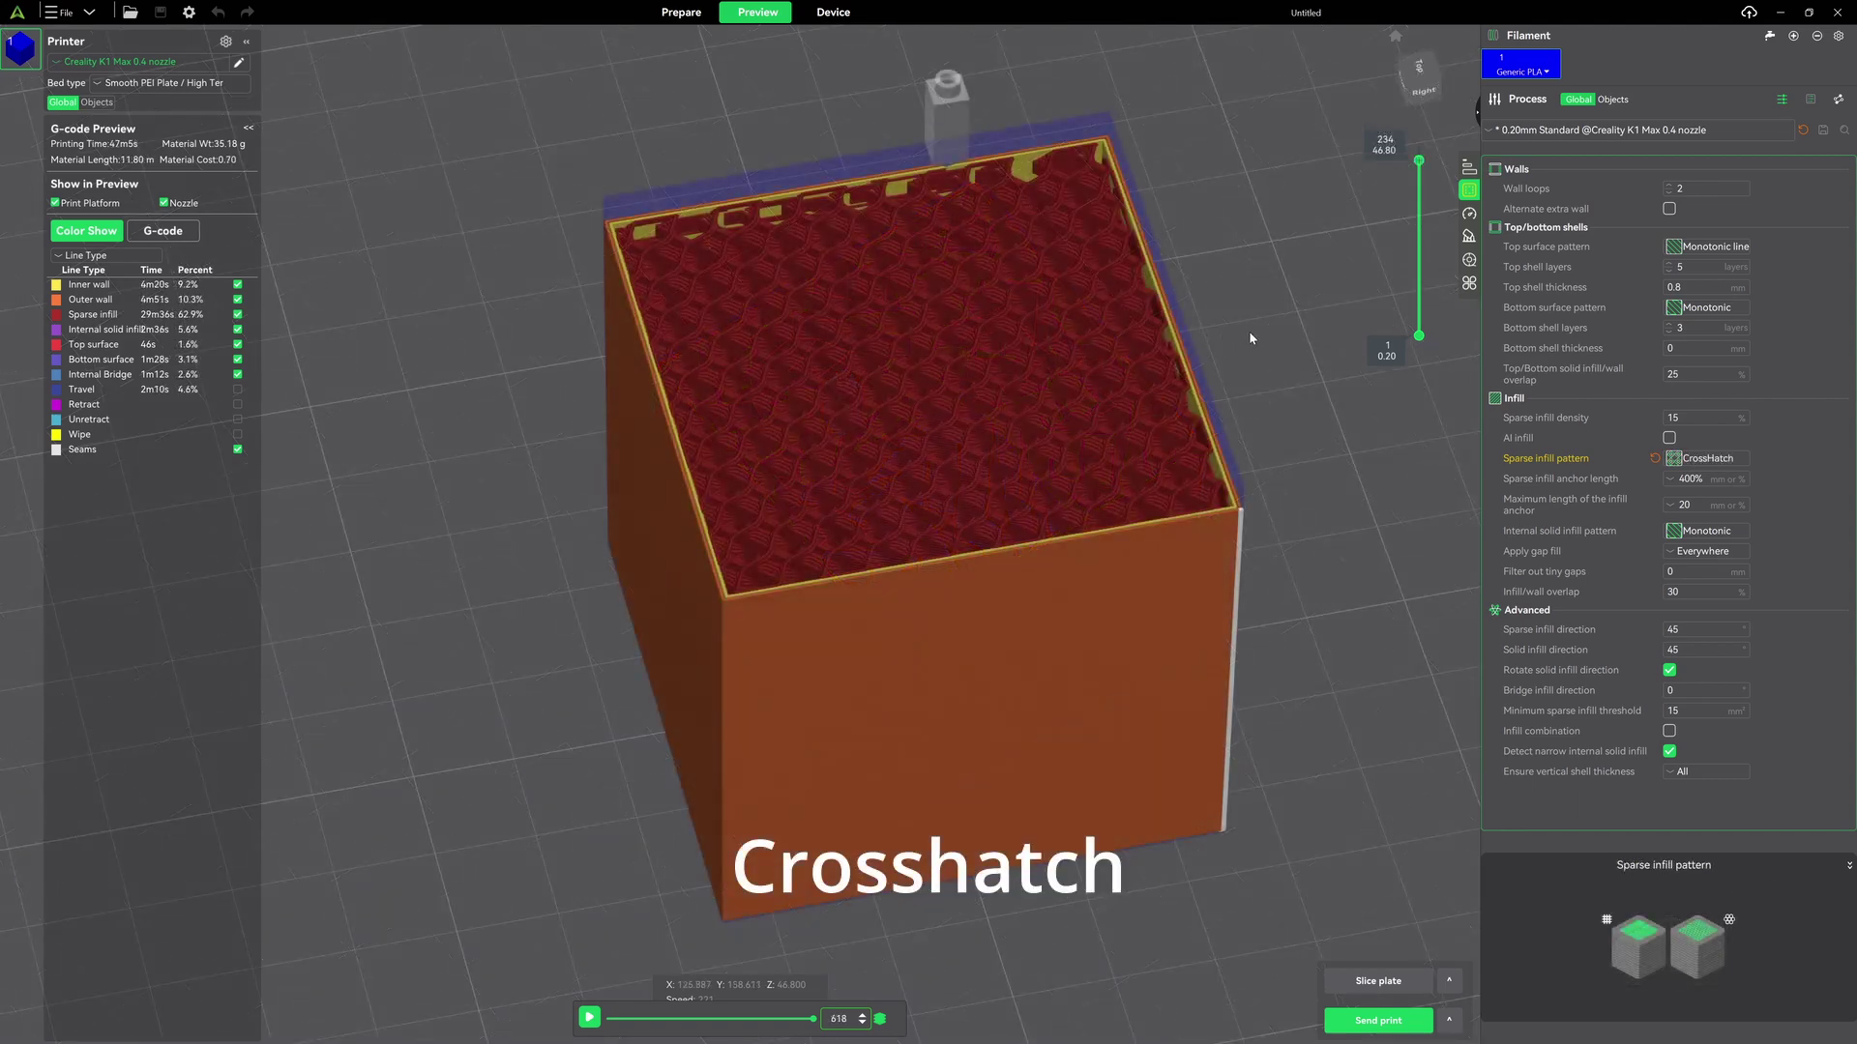
Orbit and zoom the CrossHatch cube to a top-down corner view.
mouse_move(1250, 344)
left_mouse_down()
mouse_move(1239, 374)
mouse_move(1250, 355)
left_mouse_up()
scroll(1001, 471, "up", 5)
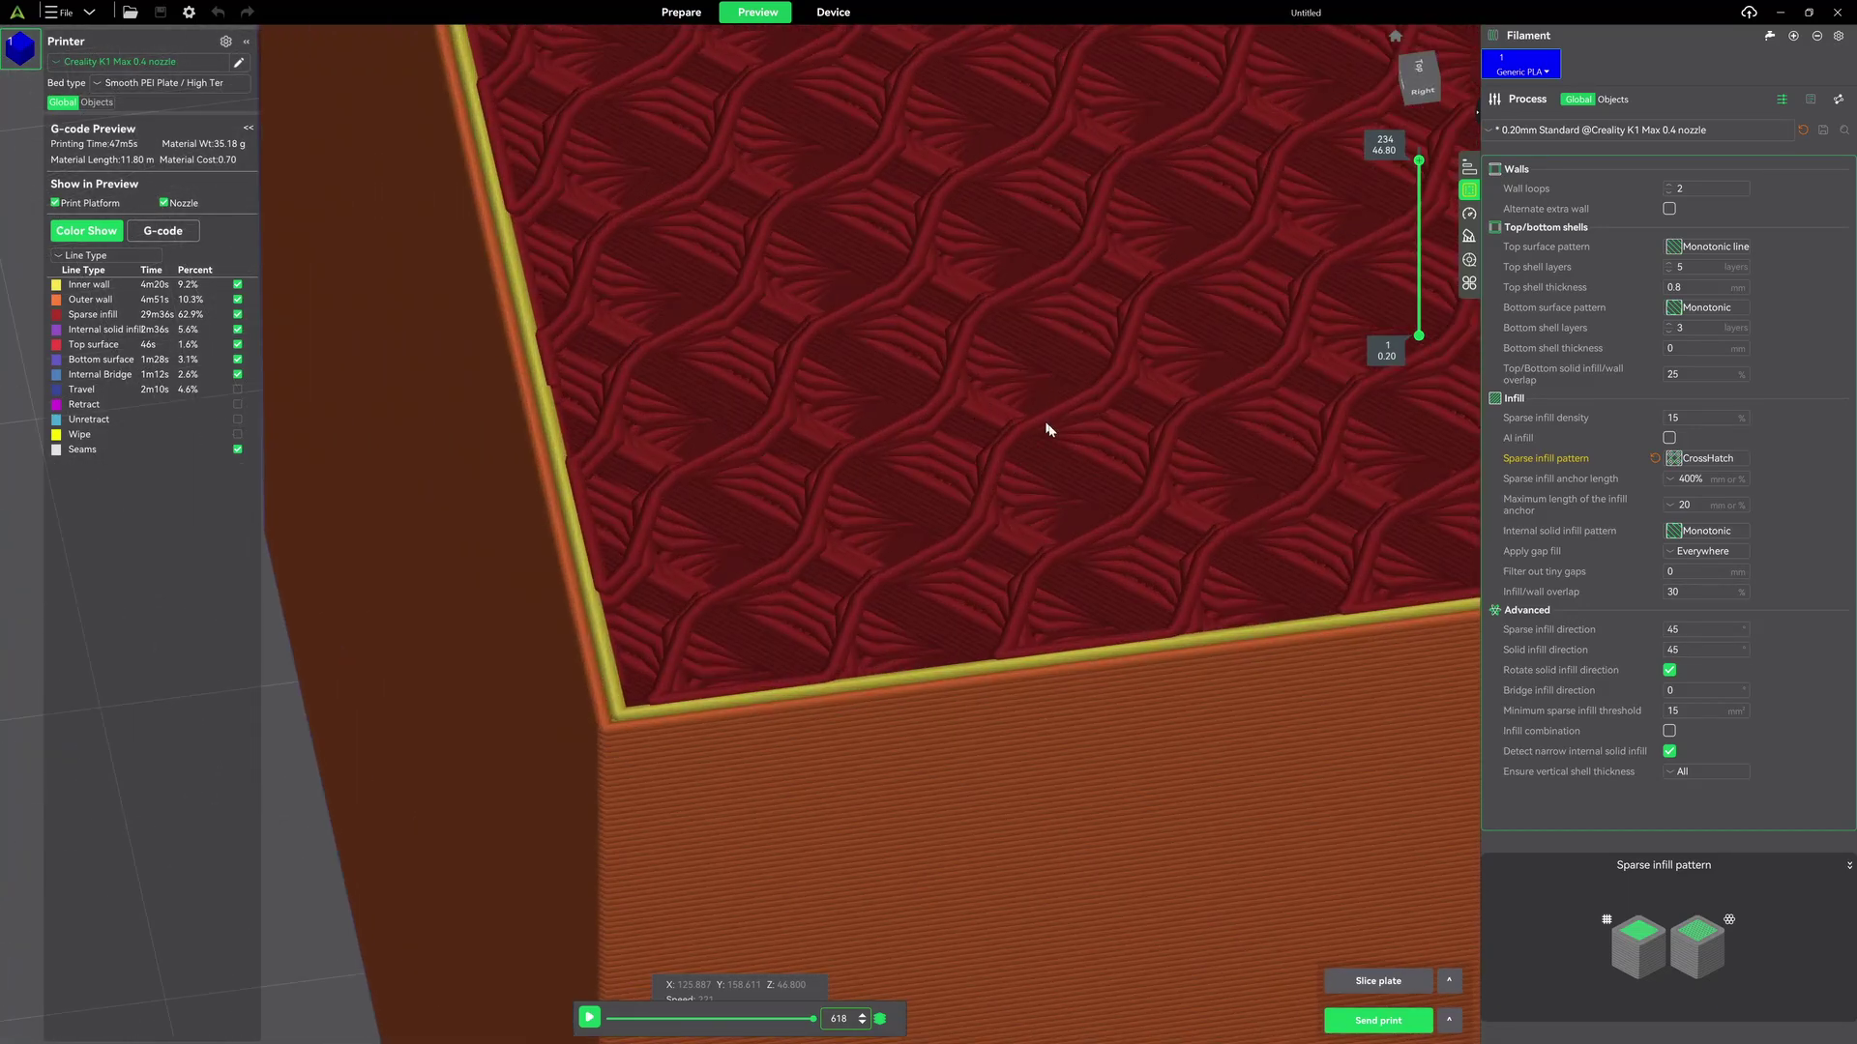
scroll(986, 422, "down", 1)
scroll(986, 422, "down", 5)
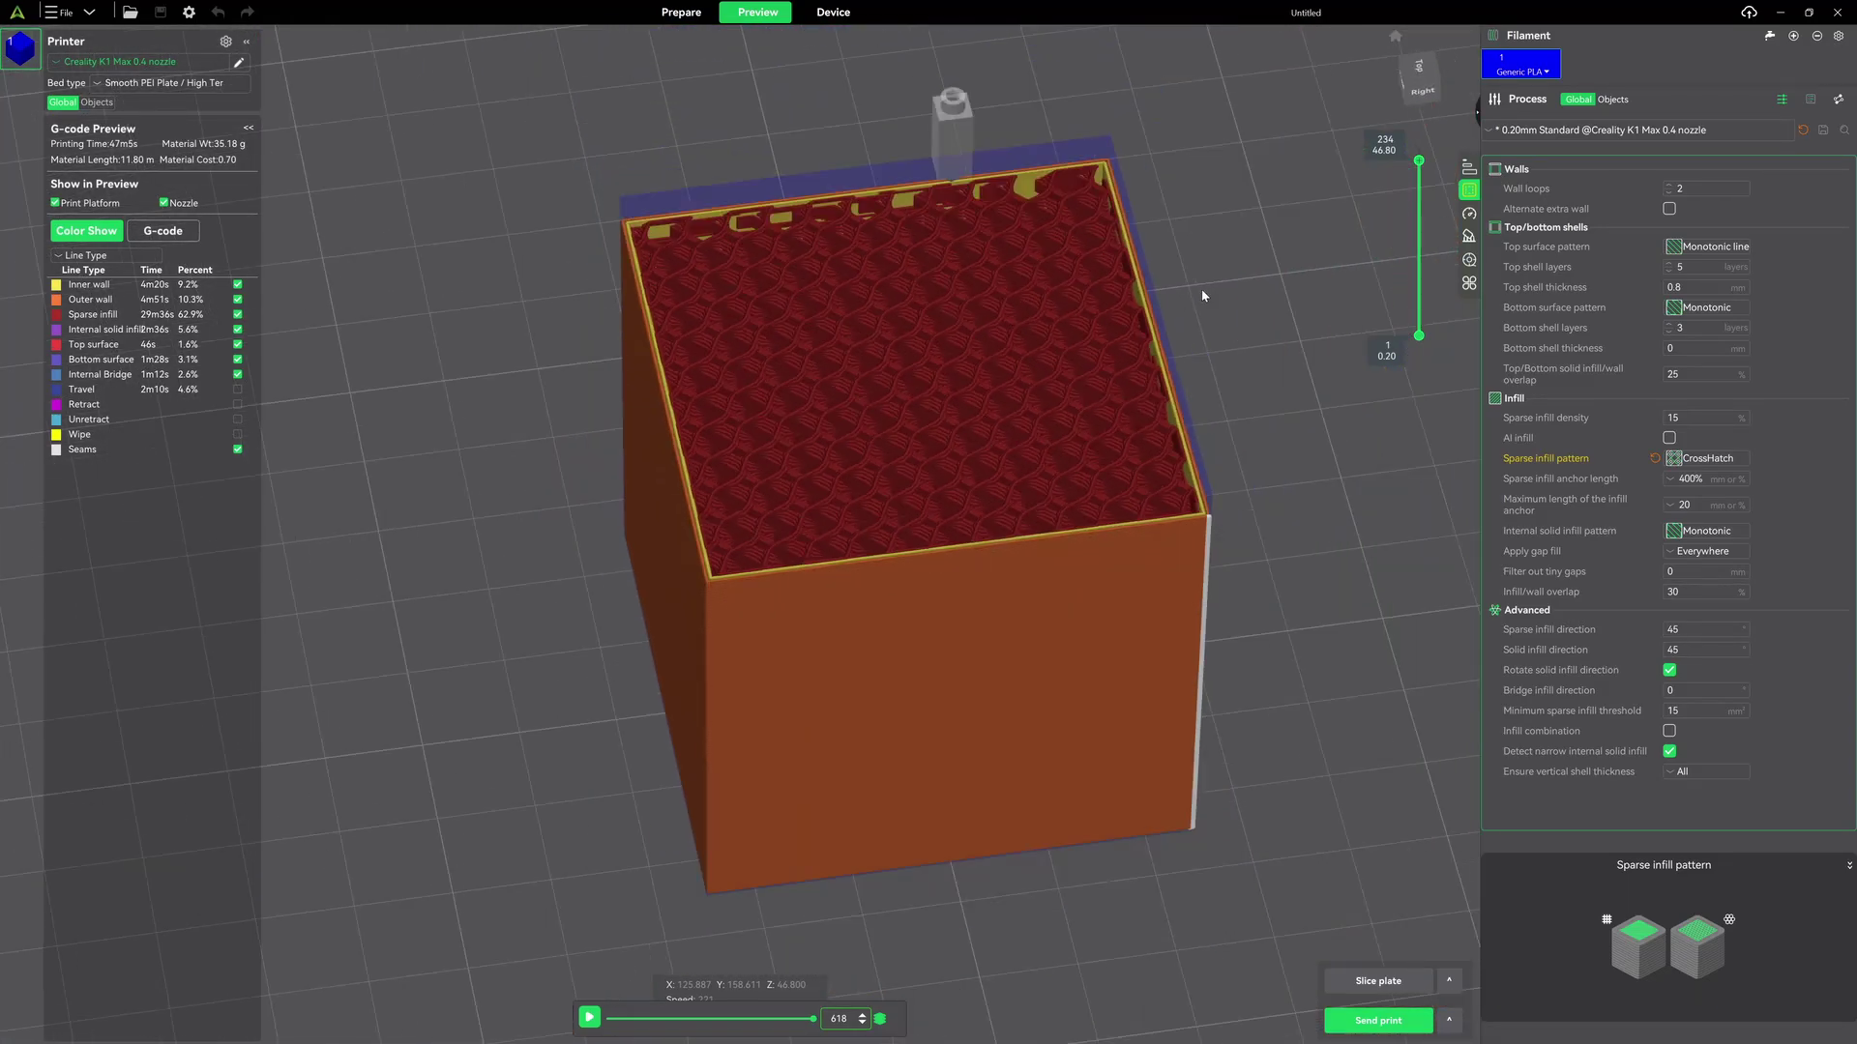
left_click_drag(1203, 295, 1210, 282)
scroll(1418, 169, "down", 2)
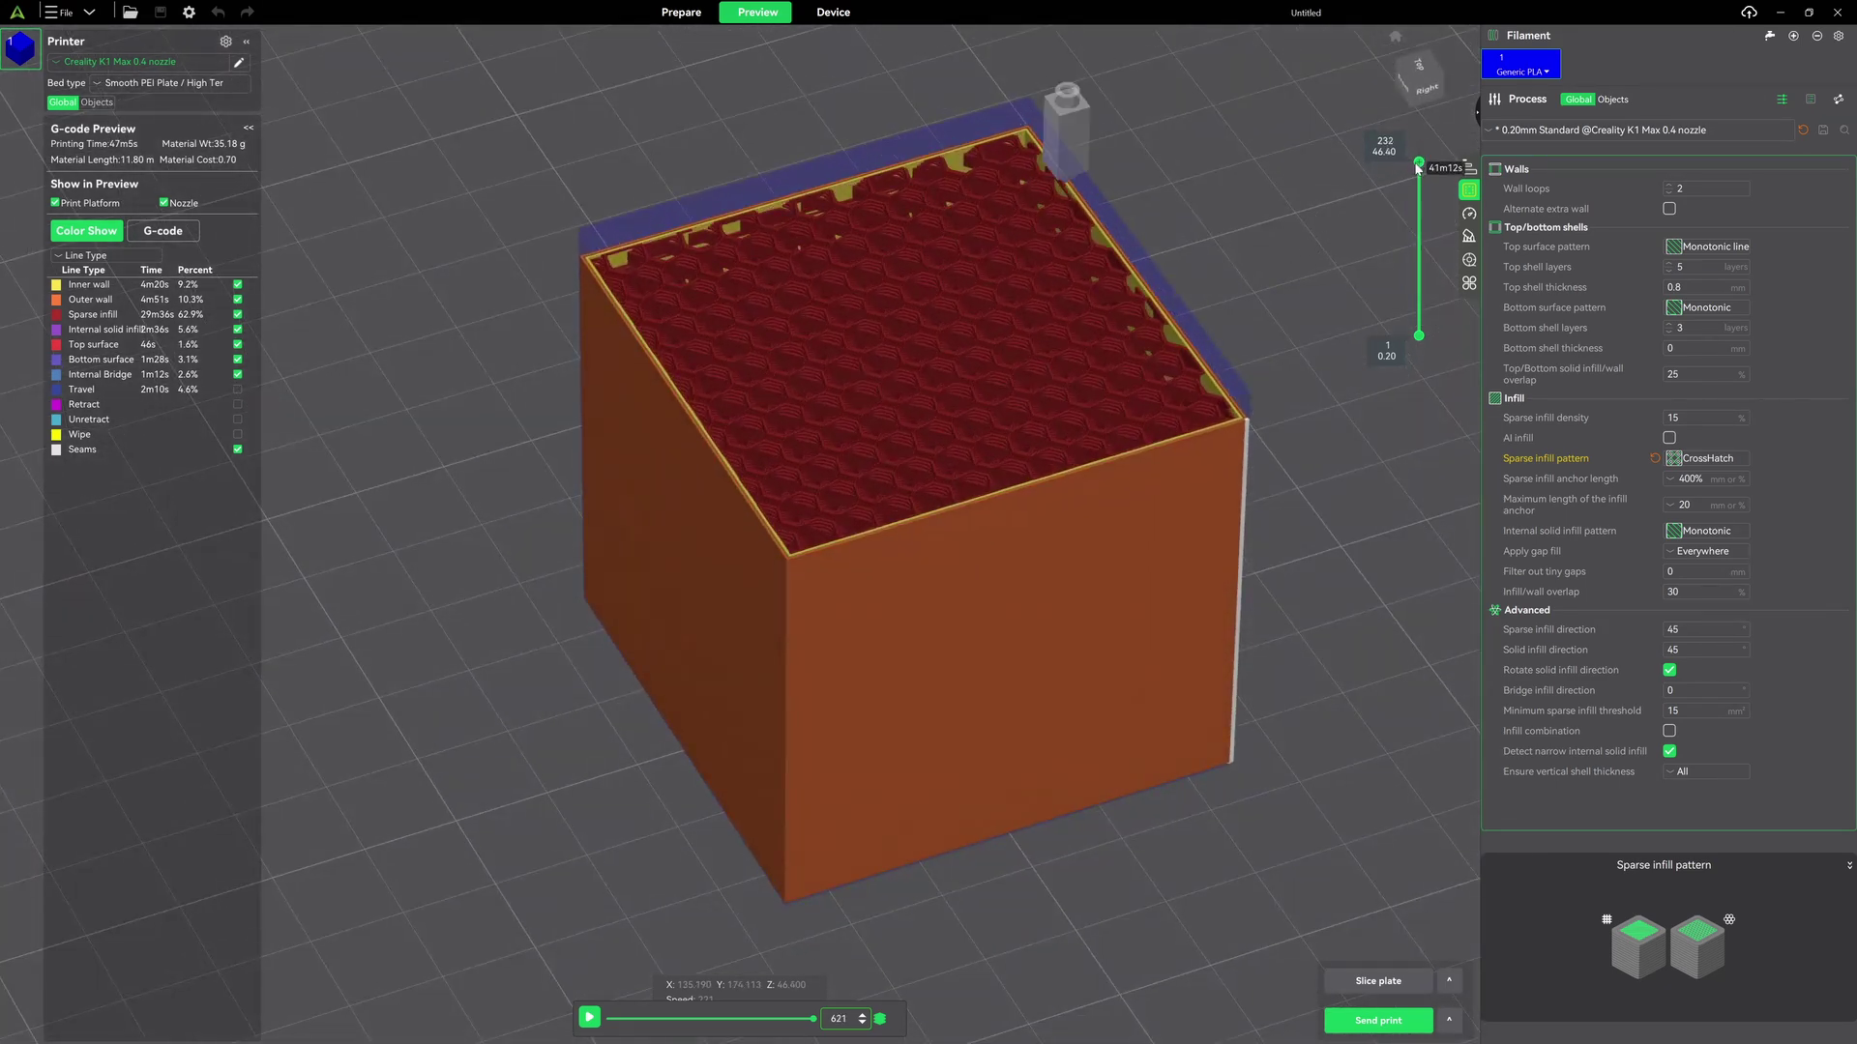
Cut the preview down to 25.00 mm and look down into the Cross infill.
mouse_move(1418, 169)
left_mouse_down()
mouse_move(1407, 281)
mouse_move(1397, 177)
left_mouse_up()
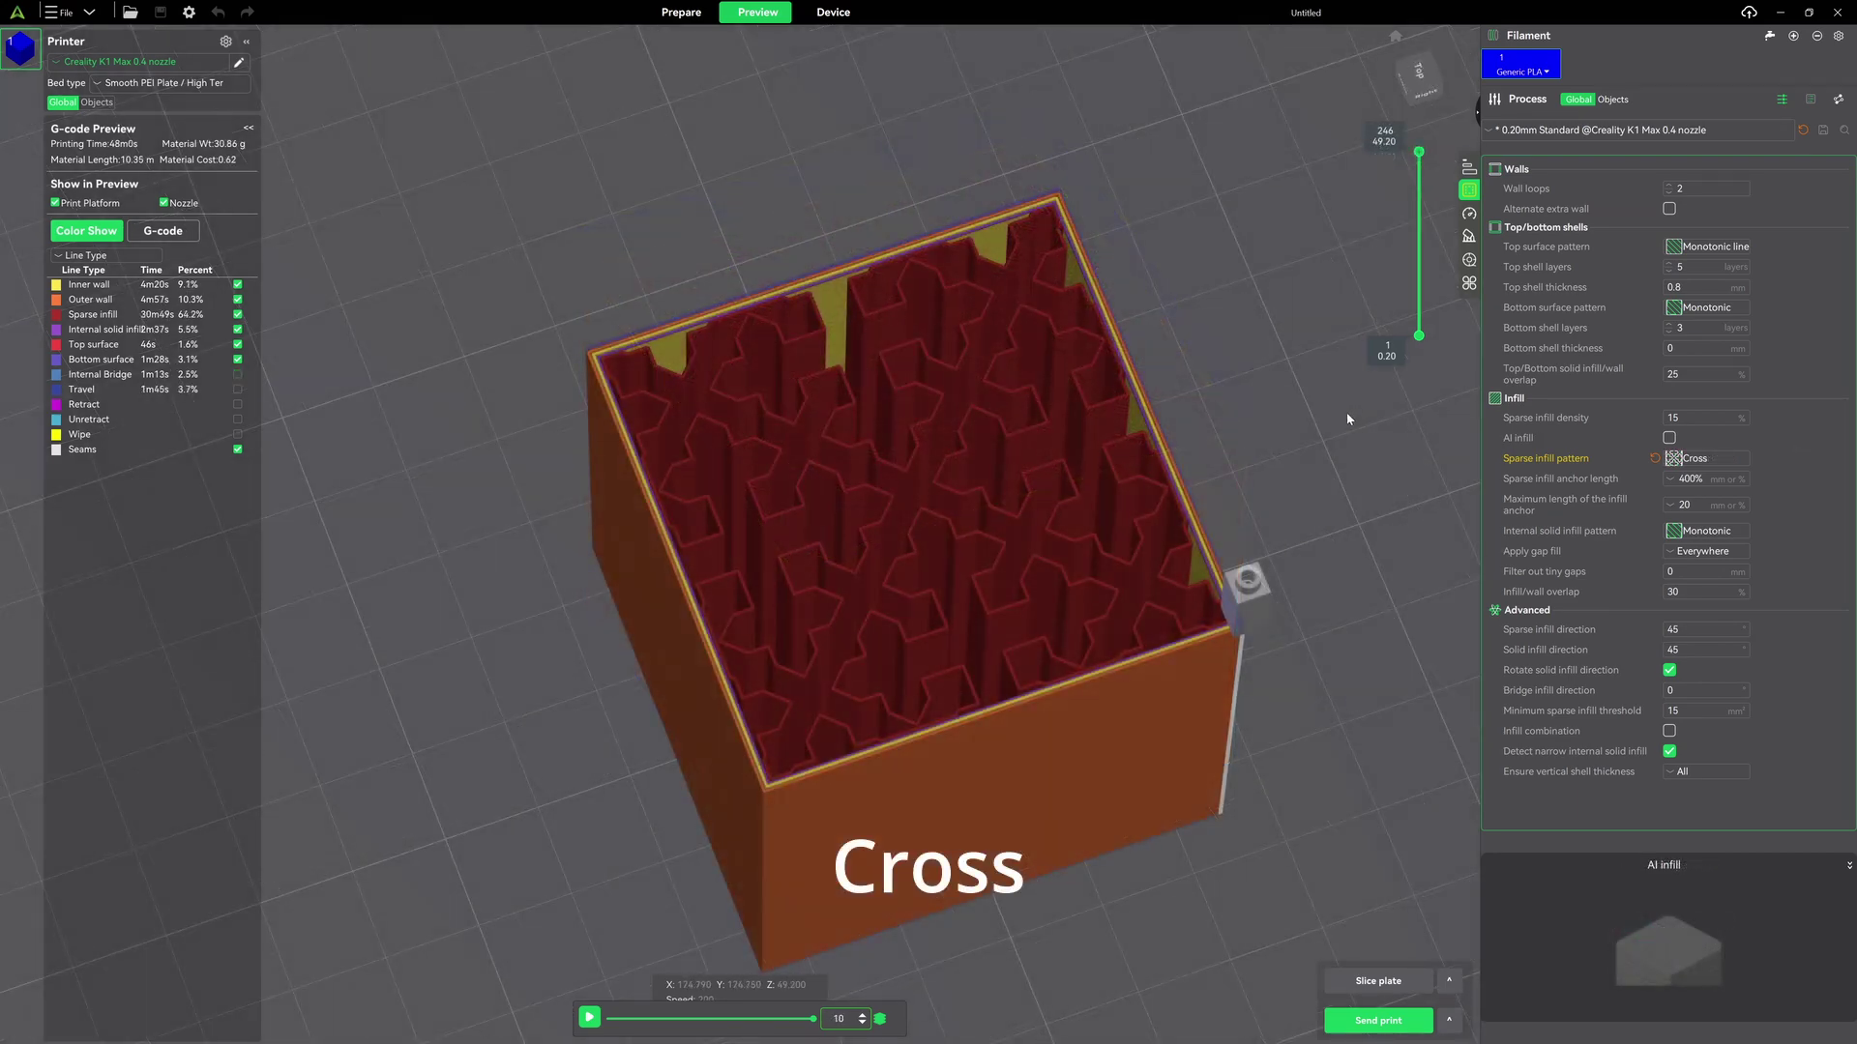
left_click_drag(1336, 433, 1283, 468)
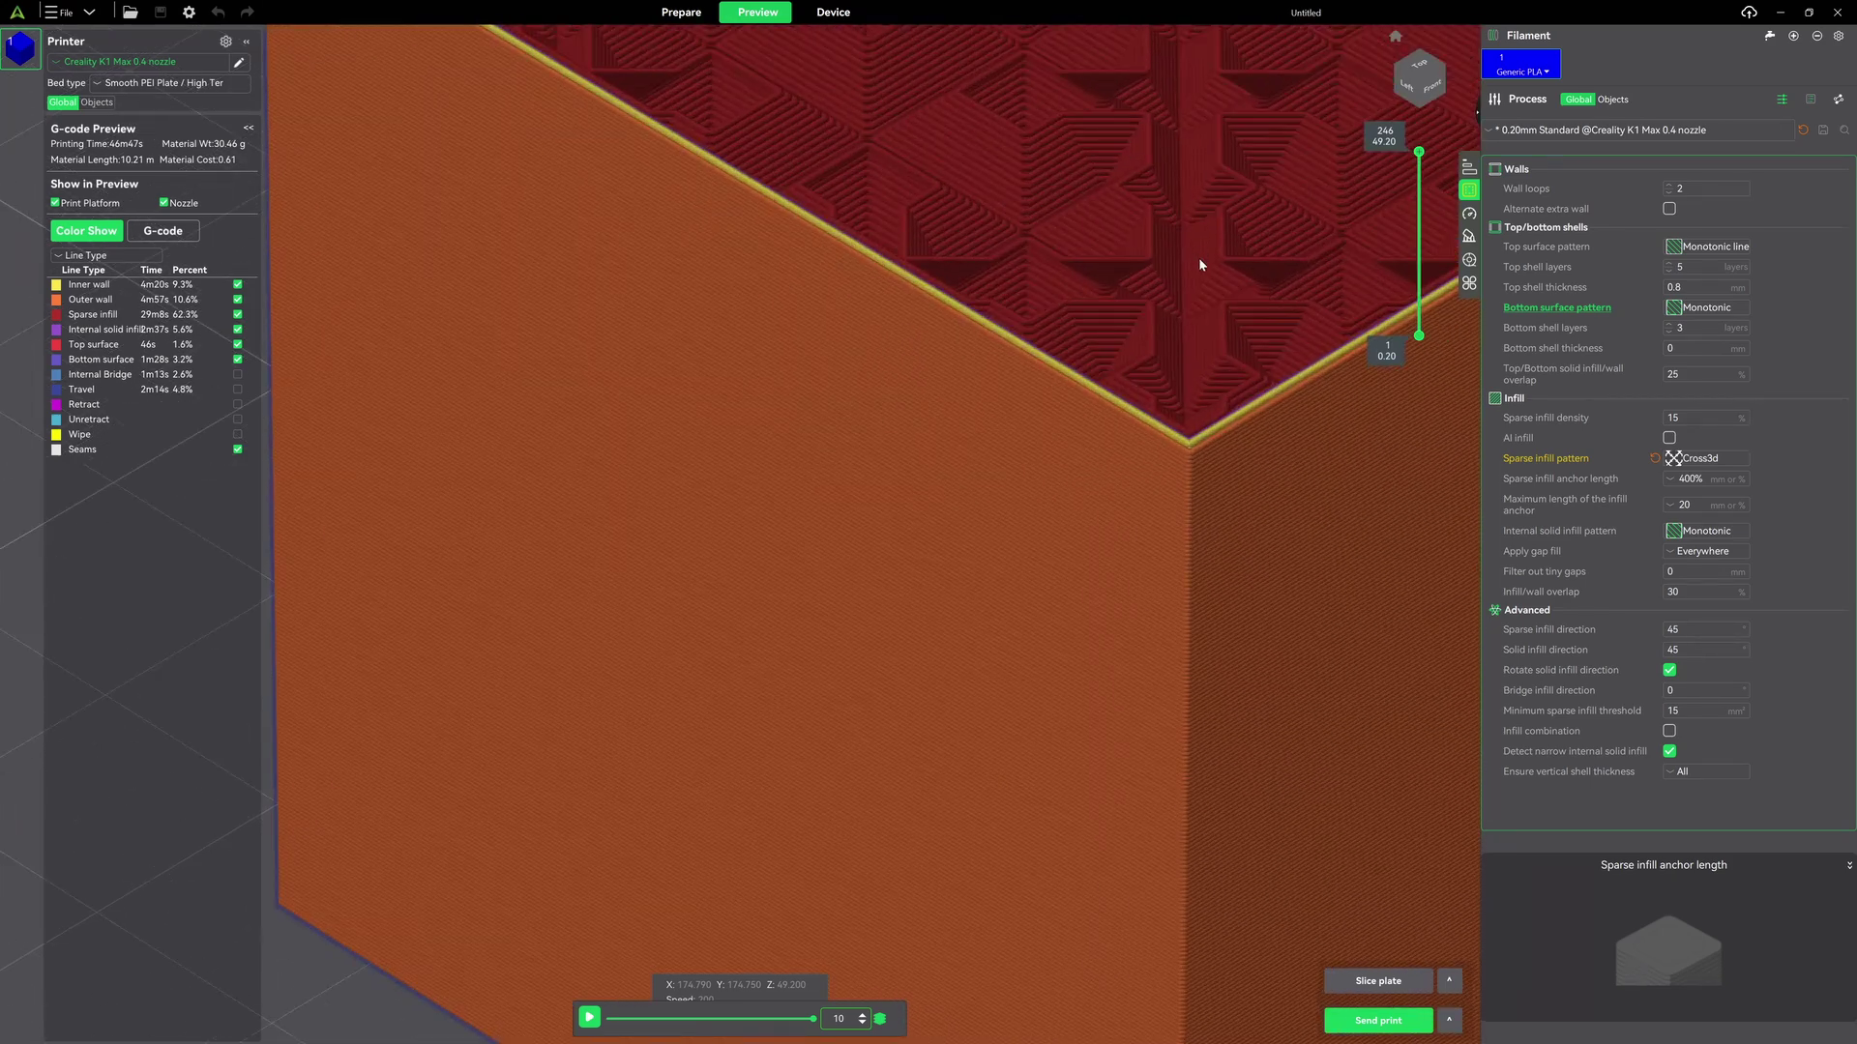
scroll(1195, 269, "down", 5)
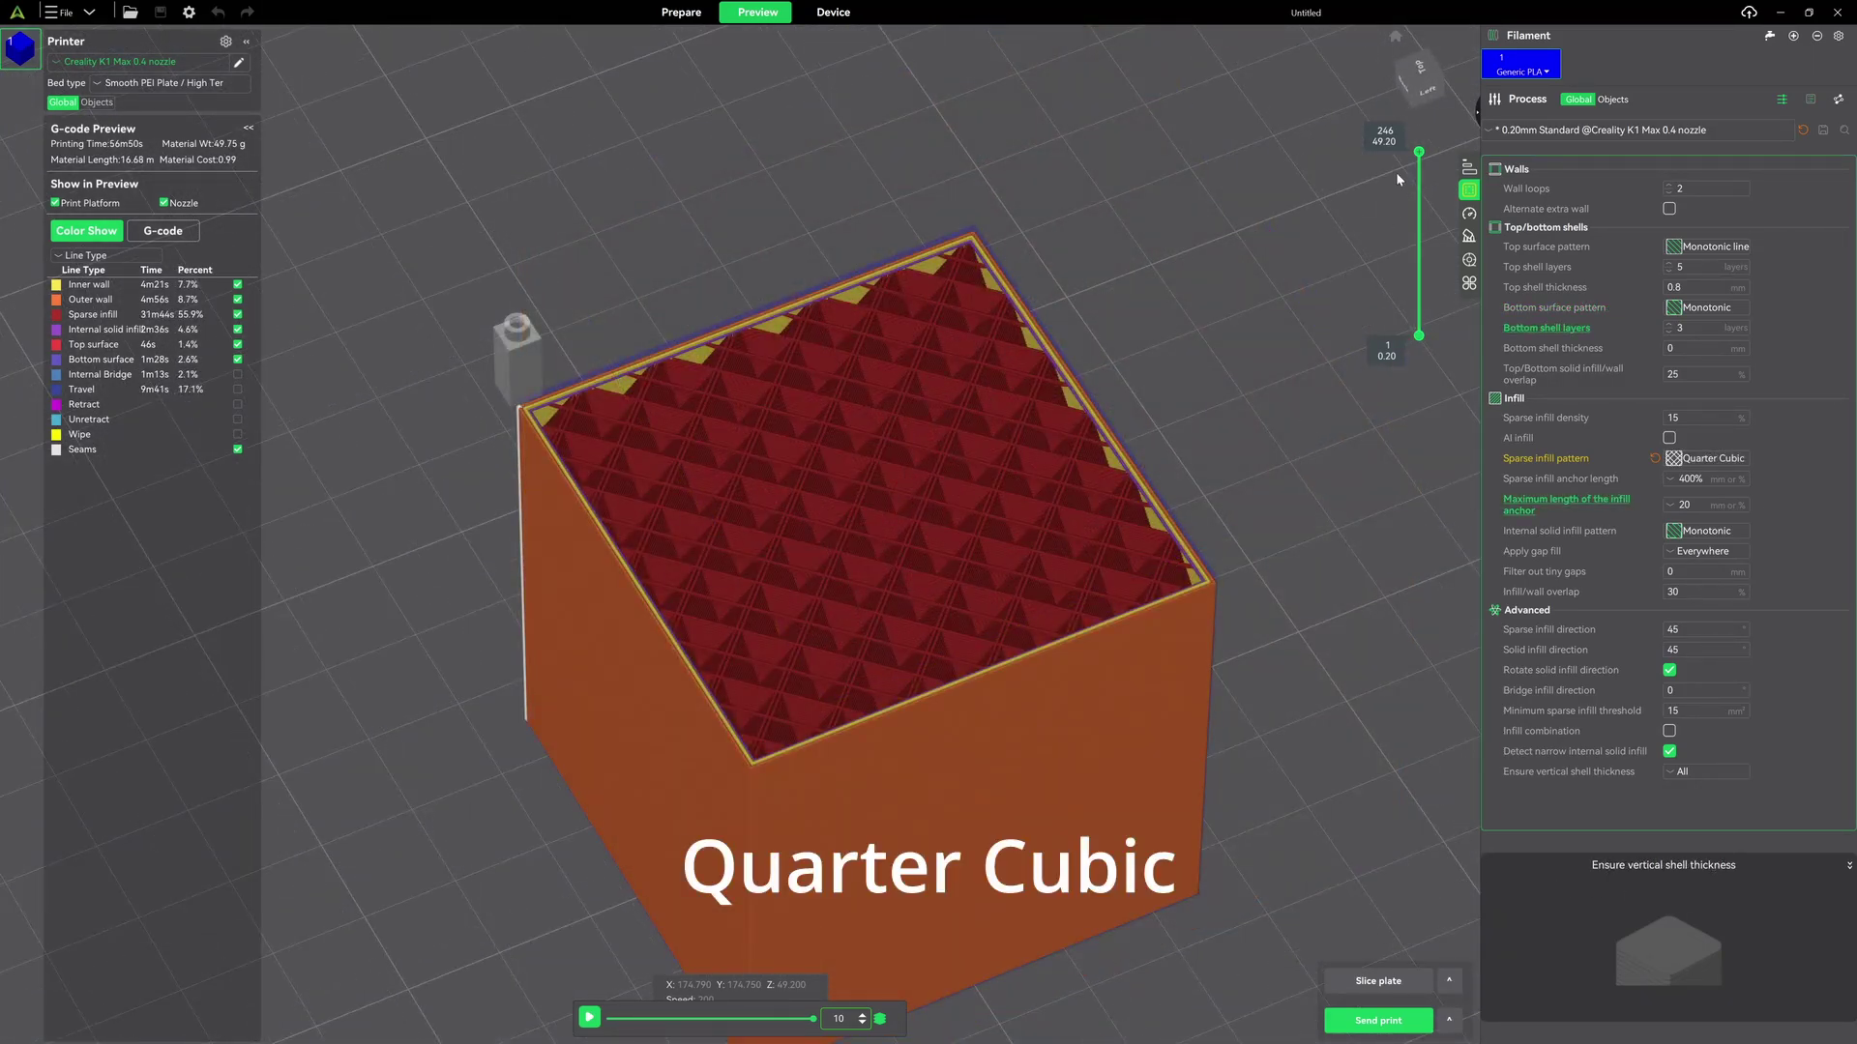
Cut the Quarter Cubic preview to 44.00 mm and view the cube's side.
mouse_move(1419, 153)
left_mouse_down()
mouse_move(1420, 228)
mouse_move(1420, 162)
left_mouse_up()
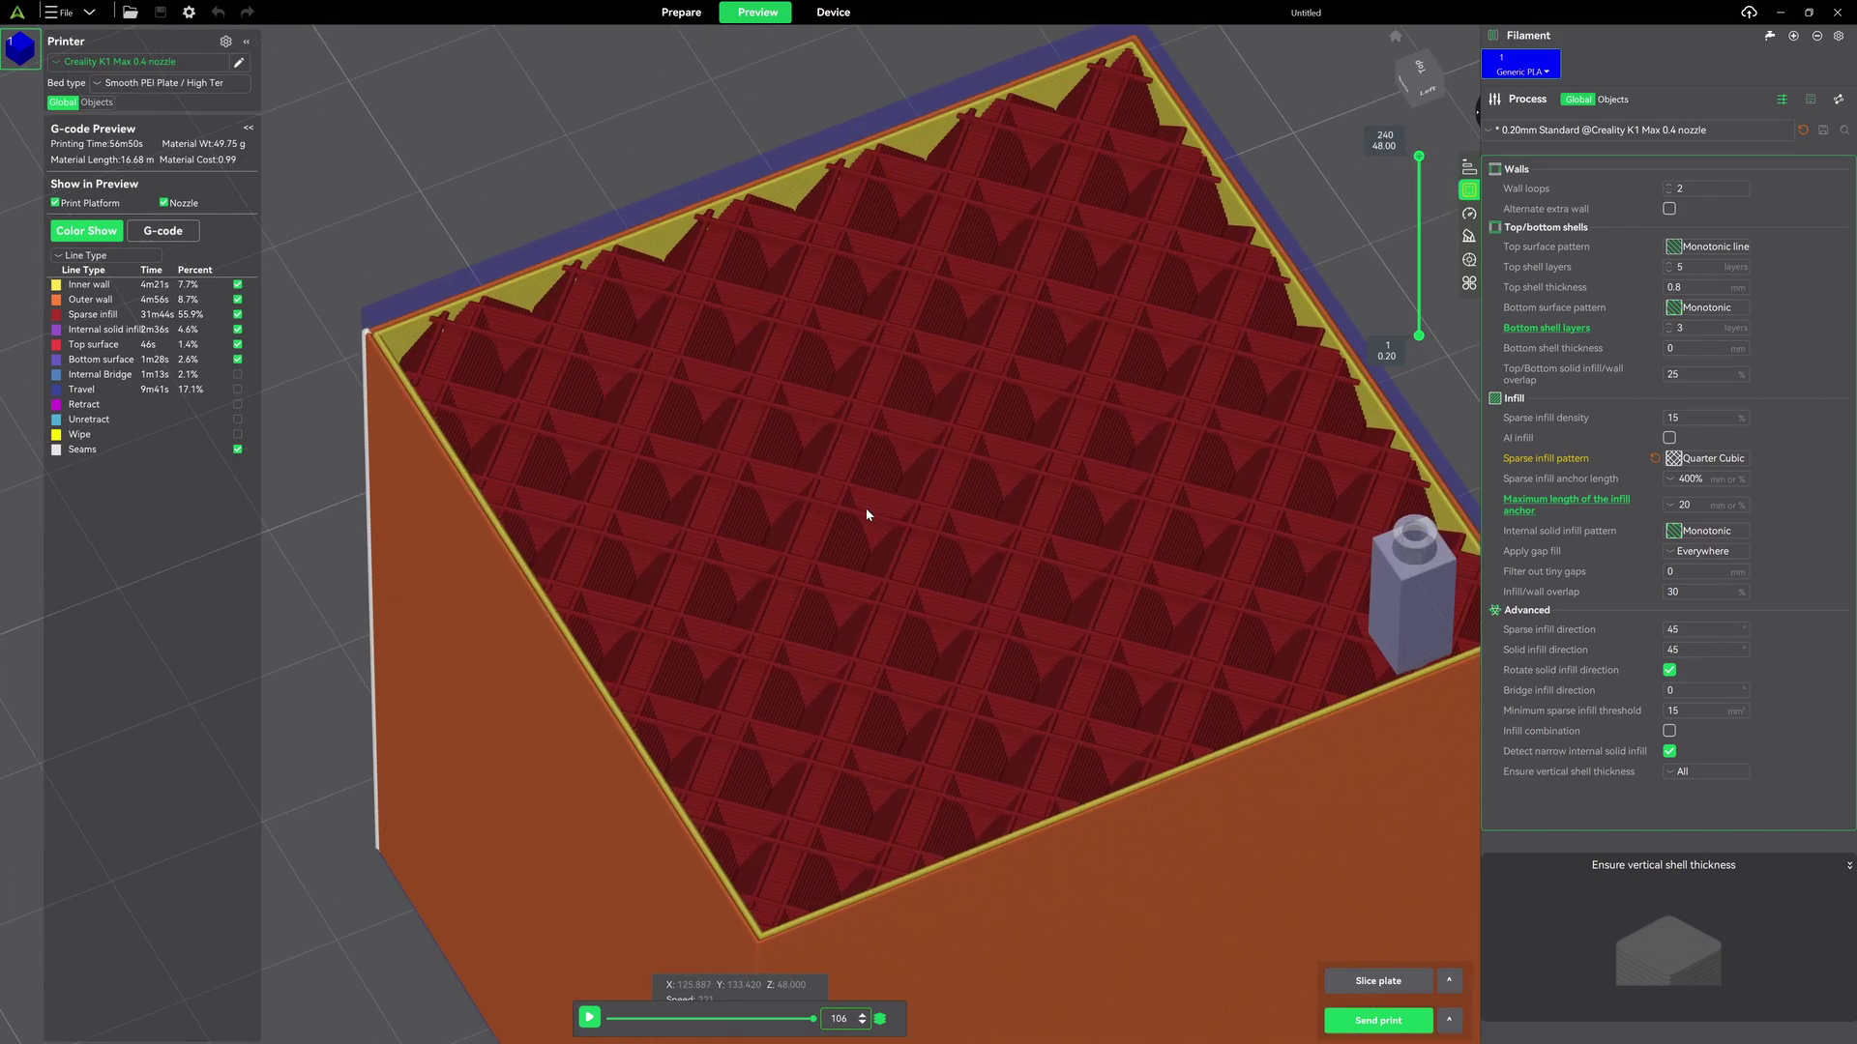
scroll(868, 513, "up", 8)
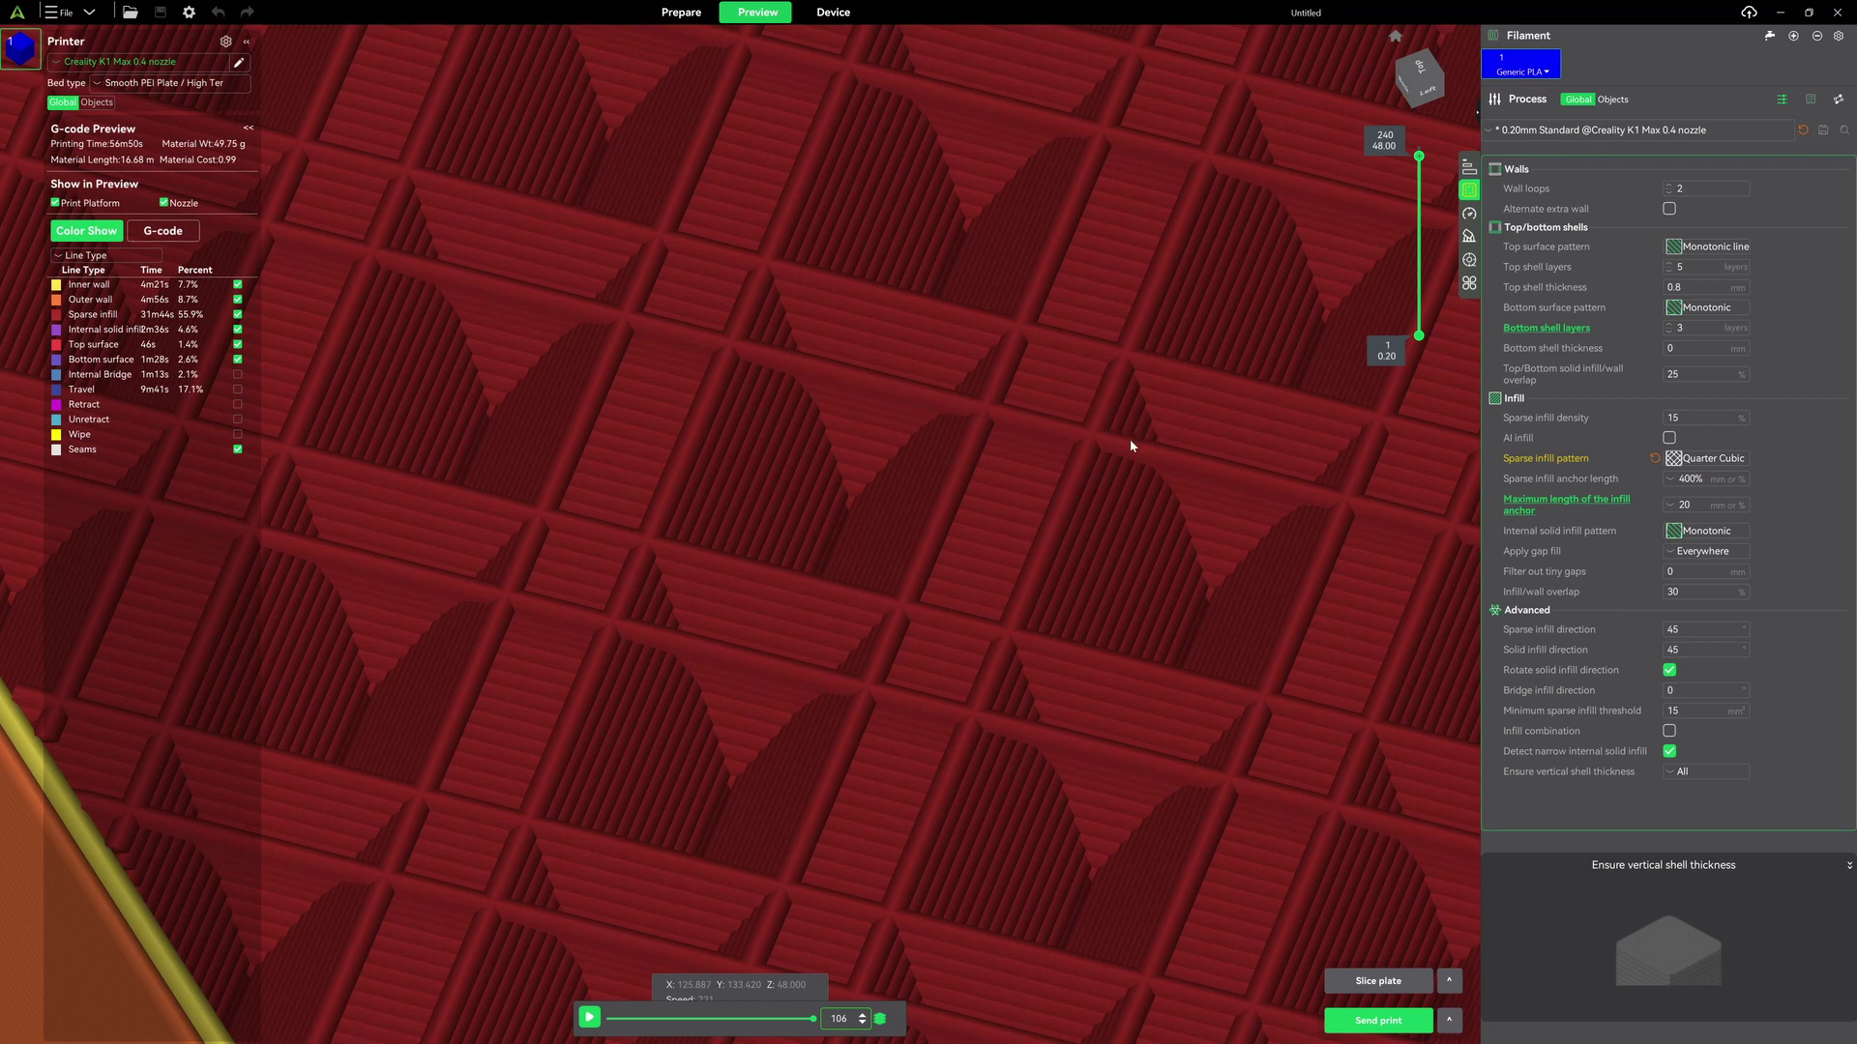
scroll(1073, 437, "down", 8)
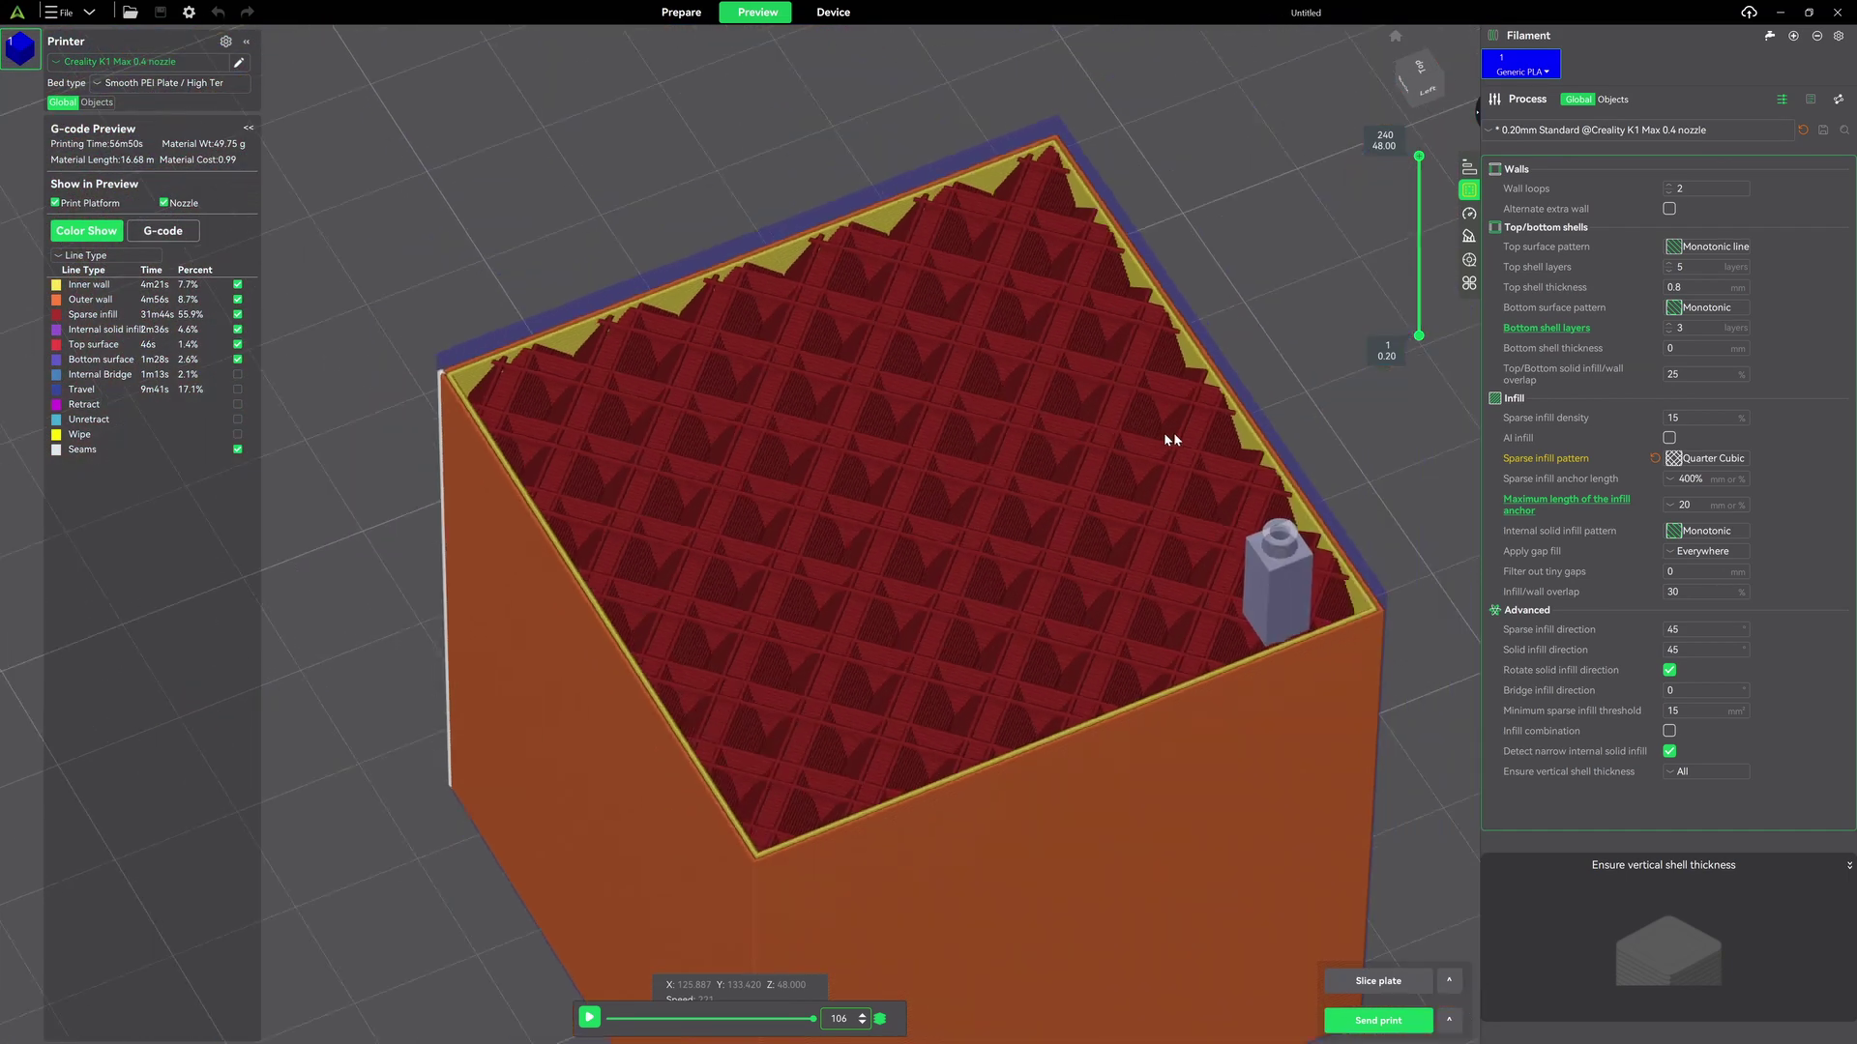
left_click_drag(1310, 369, 1308, 354)
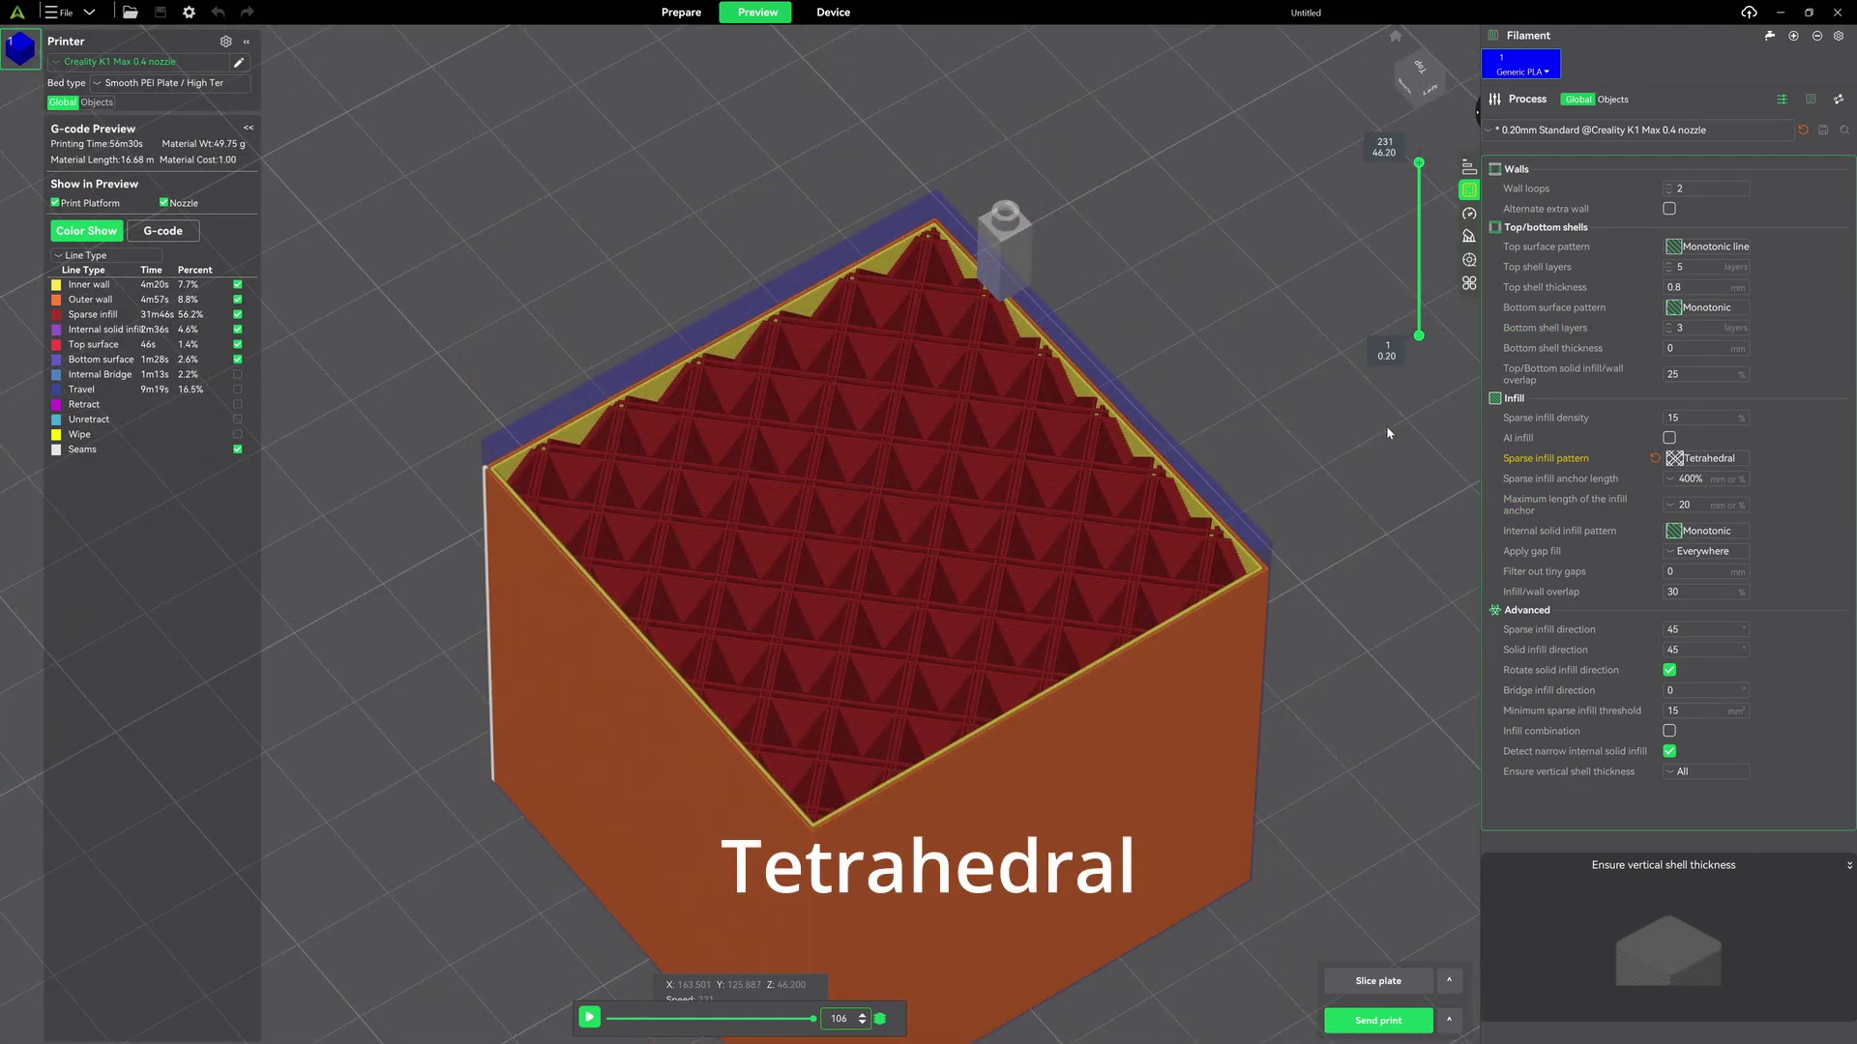
Scrub the Tetrahedral layers to 40.80 mm and up to layer 189, then look down on the infill.
mouse_move(1411, 176)
left_click_drag(1423, 162, 1419, 245)
right_click(1419, 276)
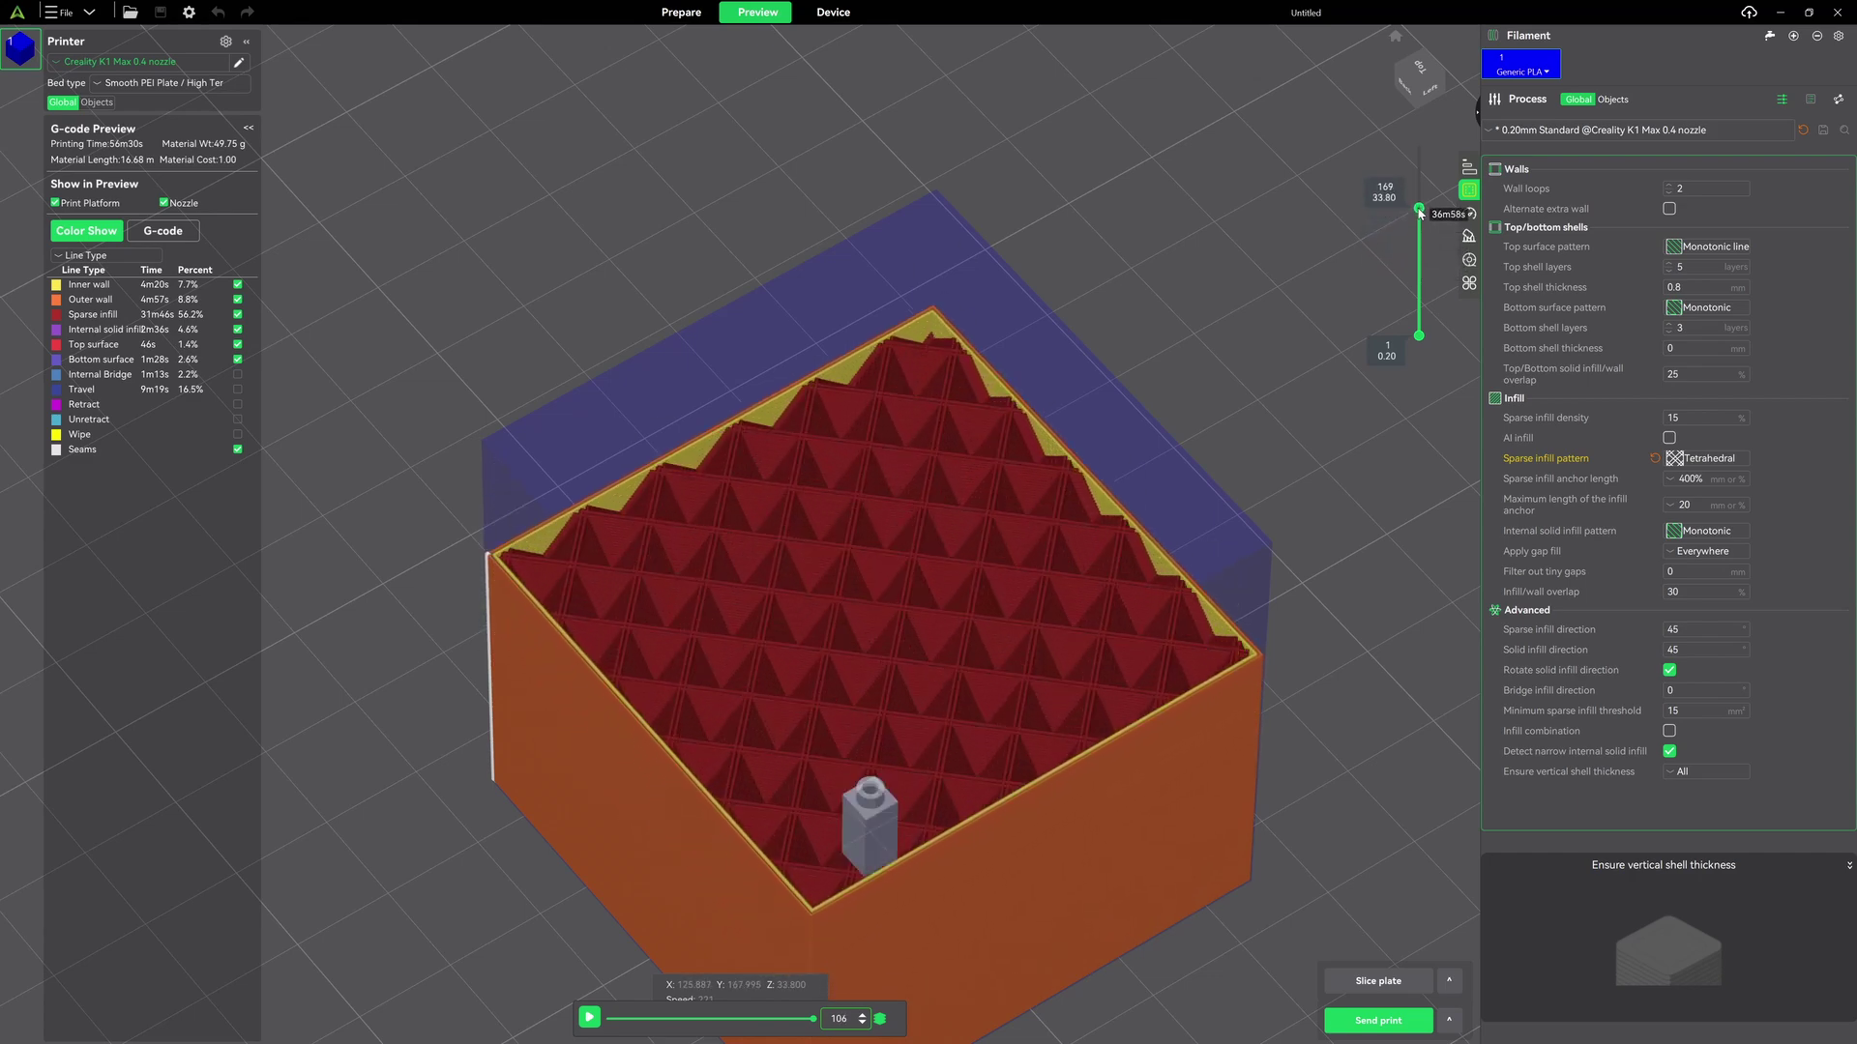
left_click_drag(1419, 206, 1424, 162)
mouse_move(1224, 345)
left_mouse_down()
mouse_move(1223, 366)
mouse_move(1222, 319)
left_mouse_up()
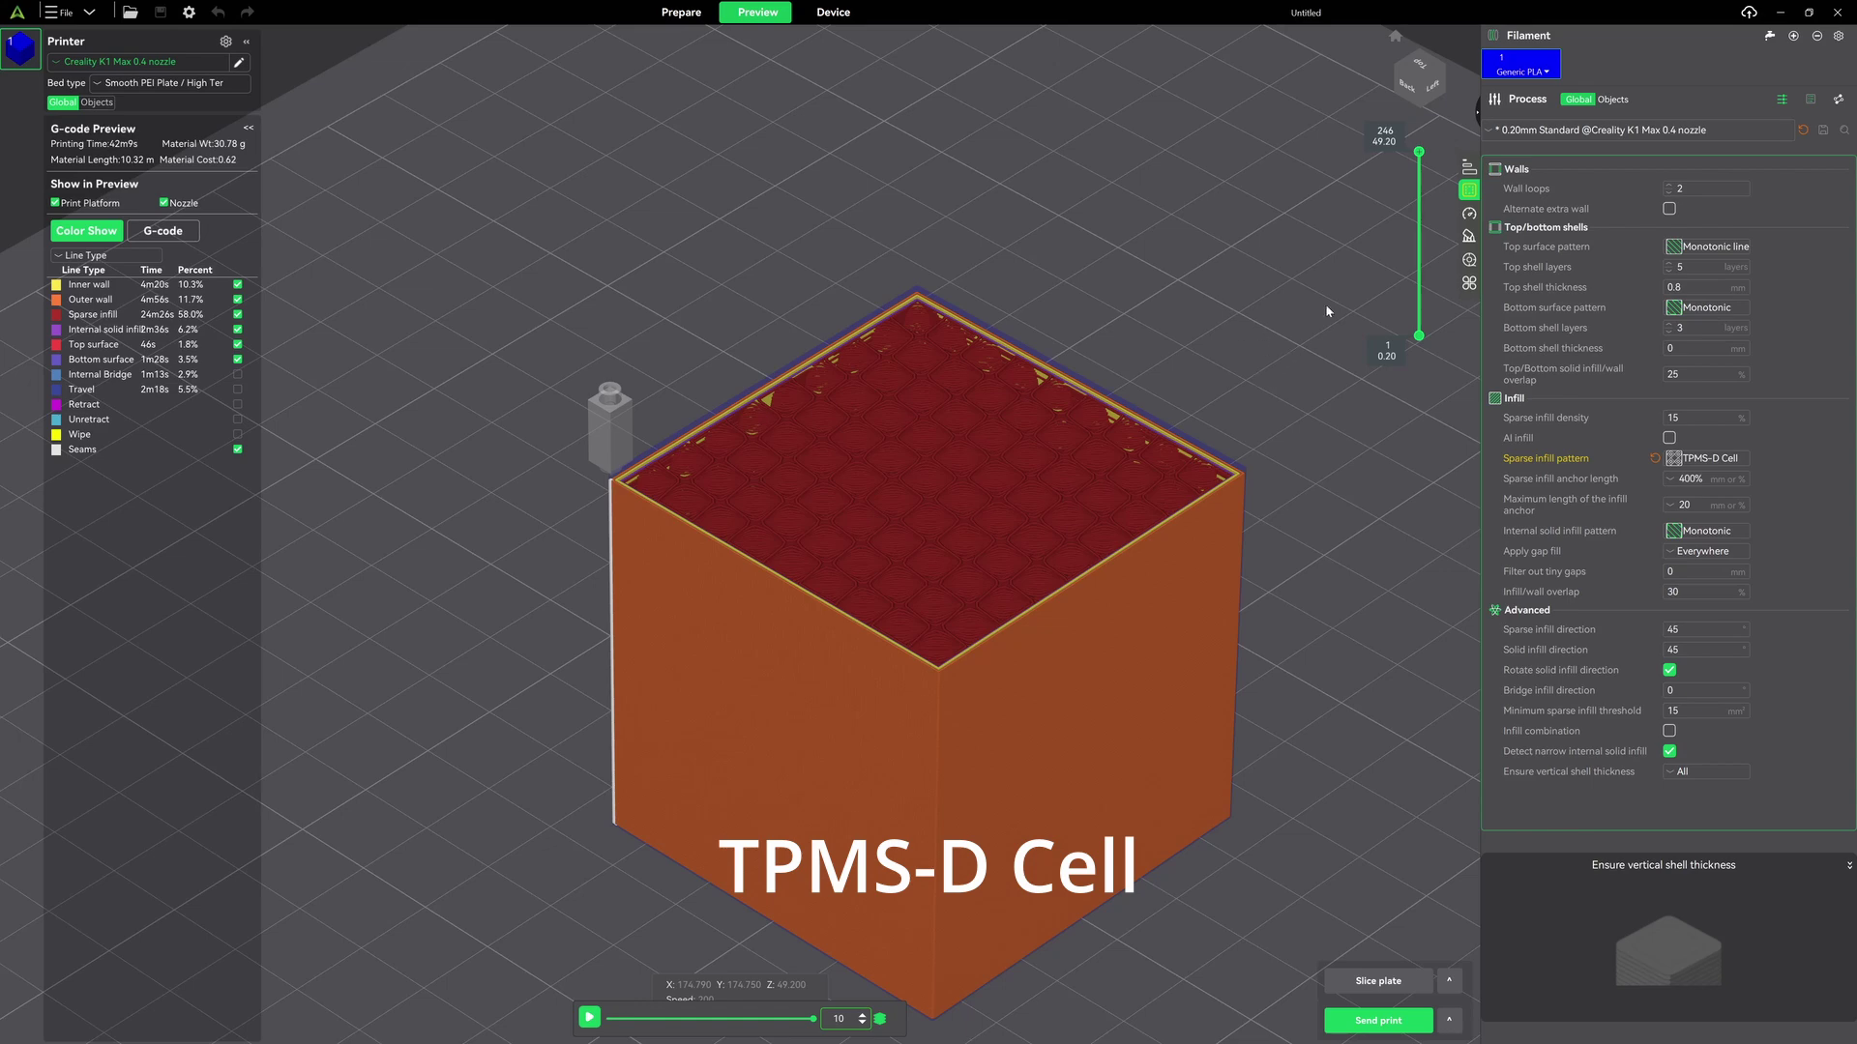
left_click_drag(1227, 392, 1227, 398)
scroll(1052, 561, "up", 5)
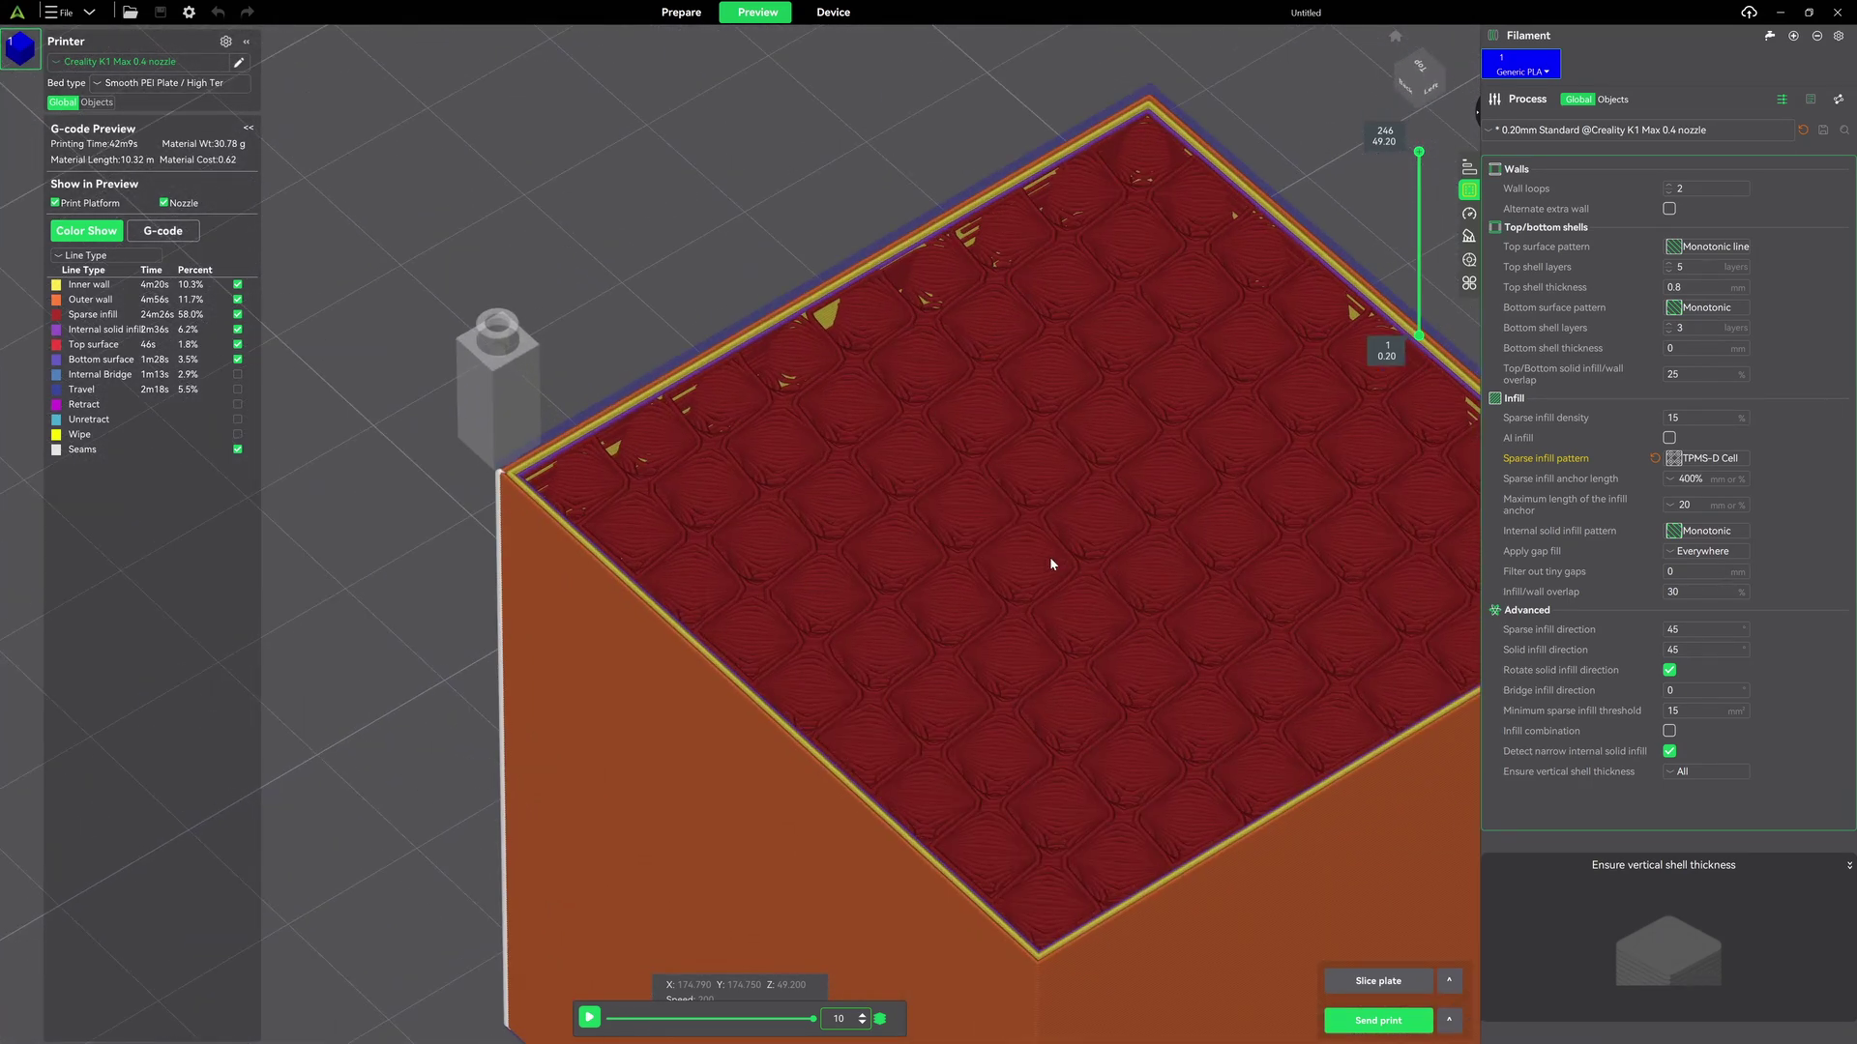